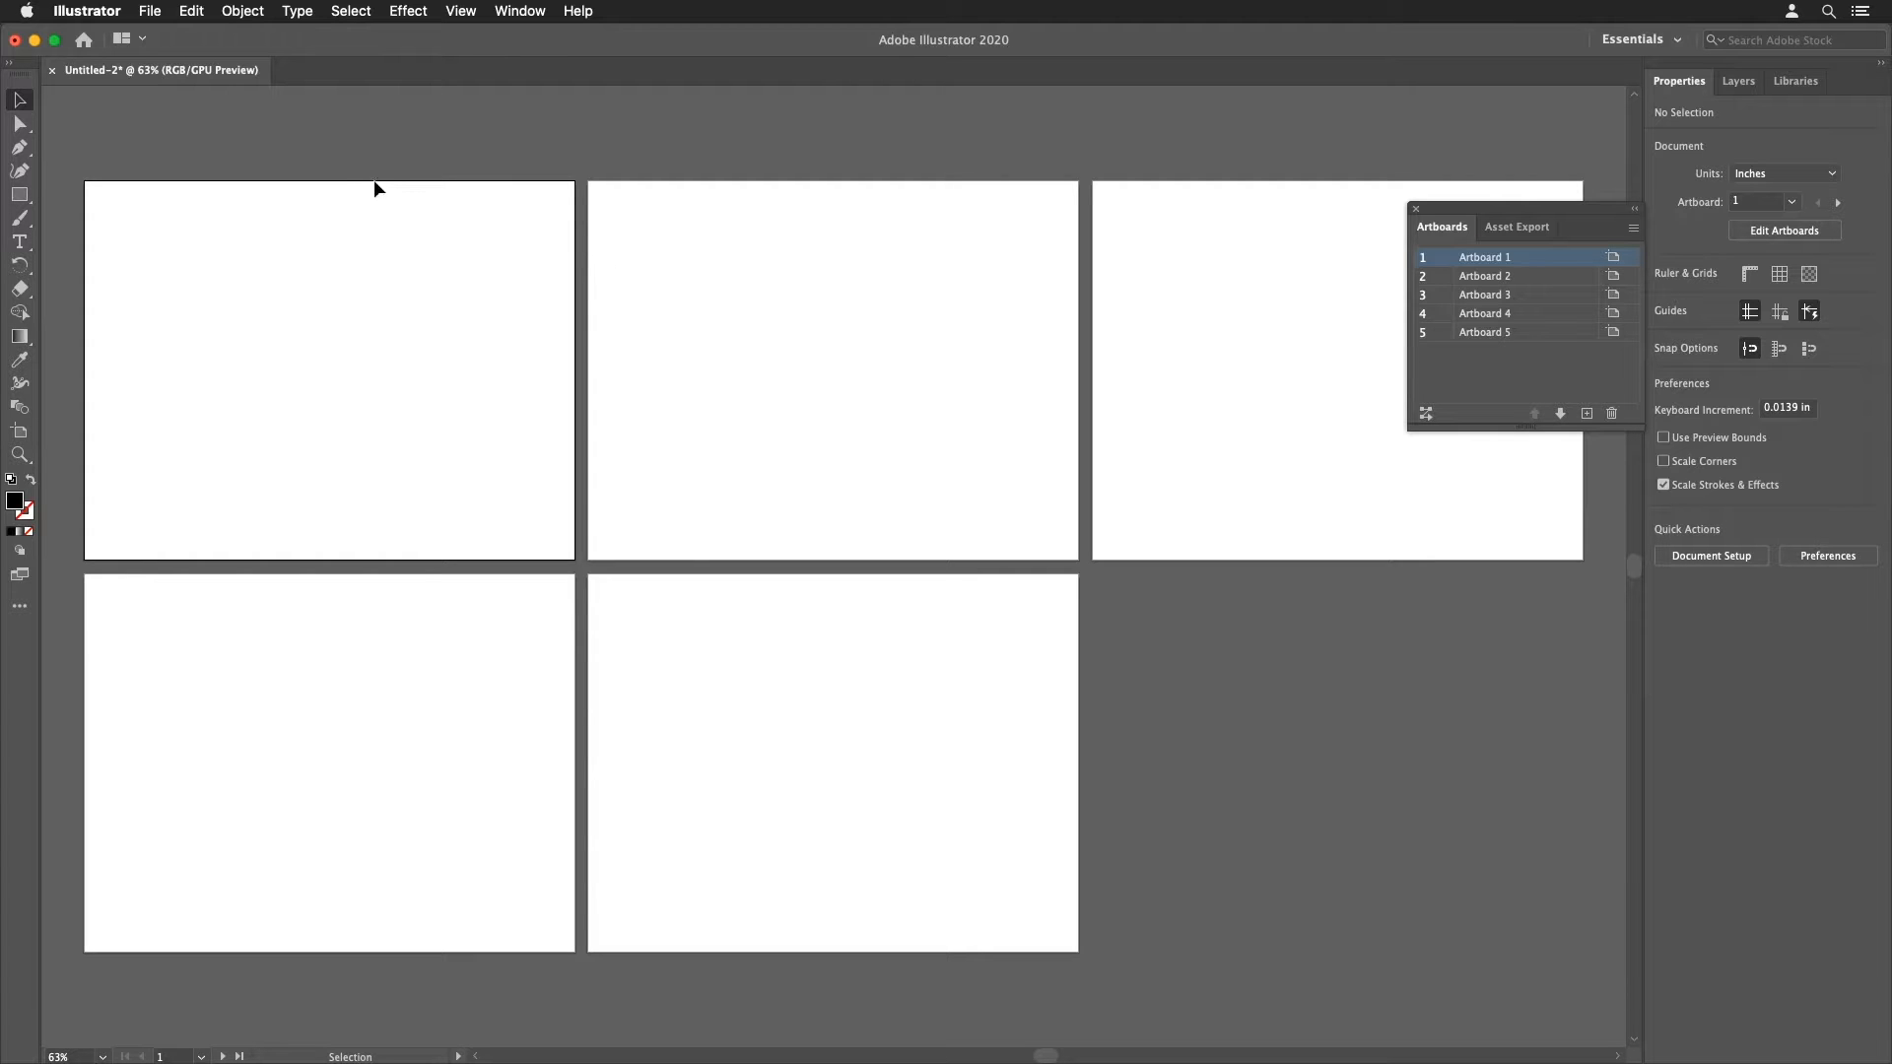
Step: Open the New Document dialog to review its artboard settings and close it
left_click(149, 11)
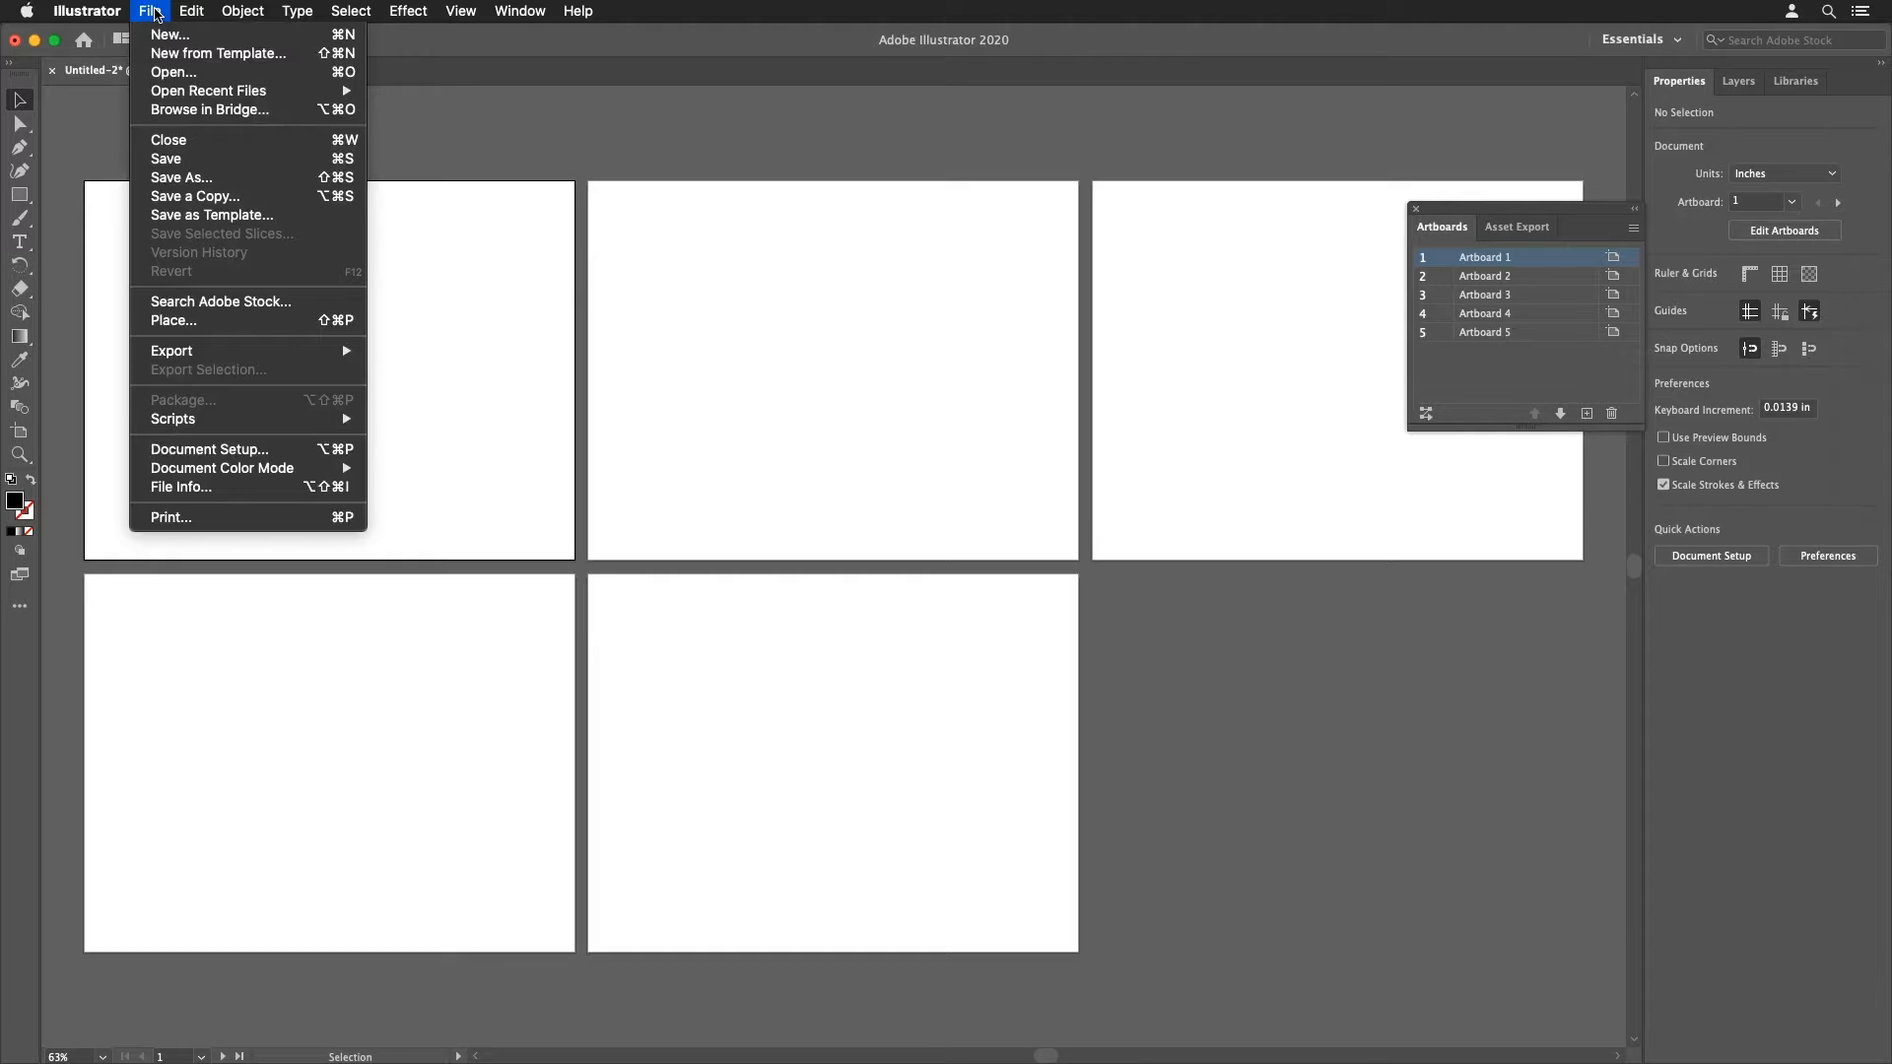
left_click(168, 35)
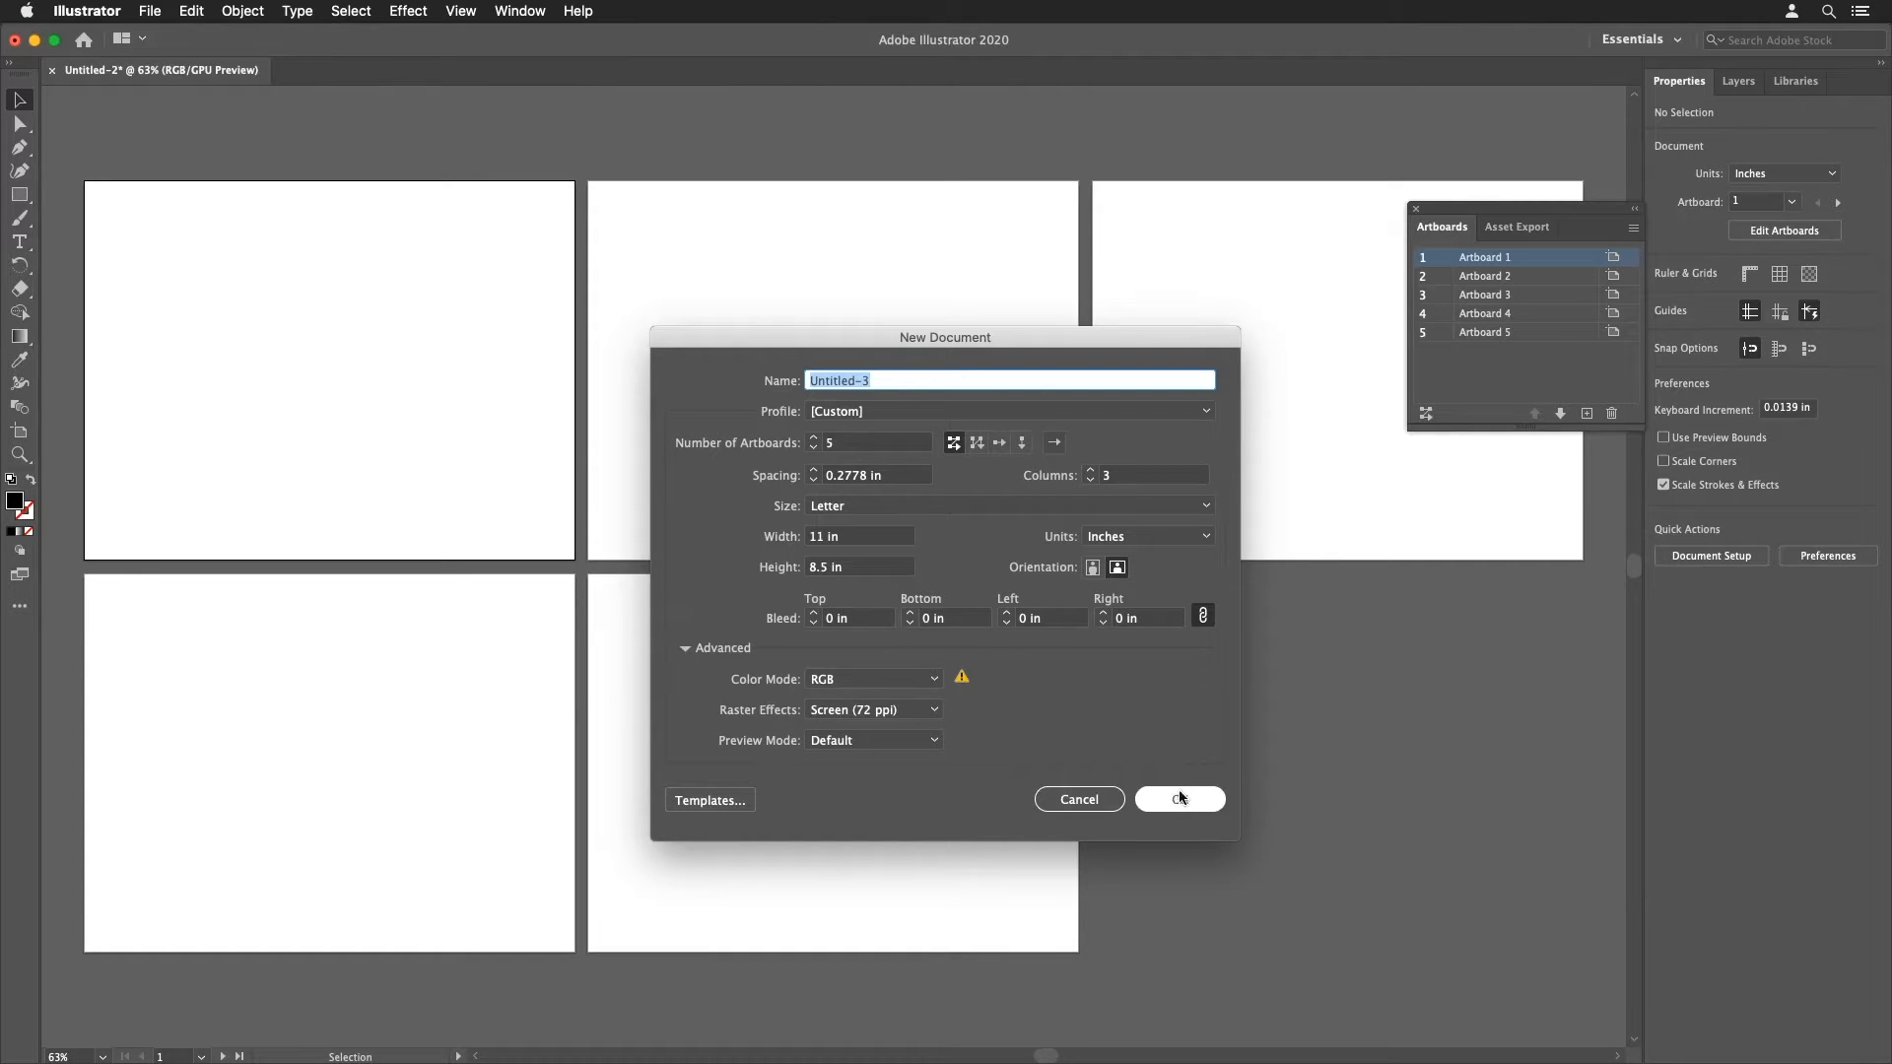
left_click(1141, 800)
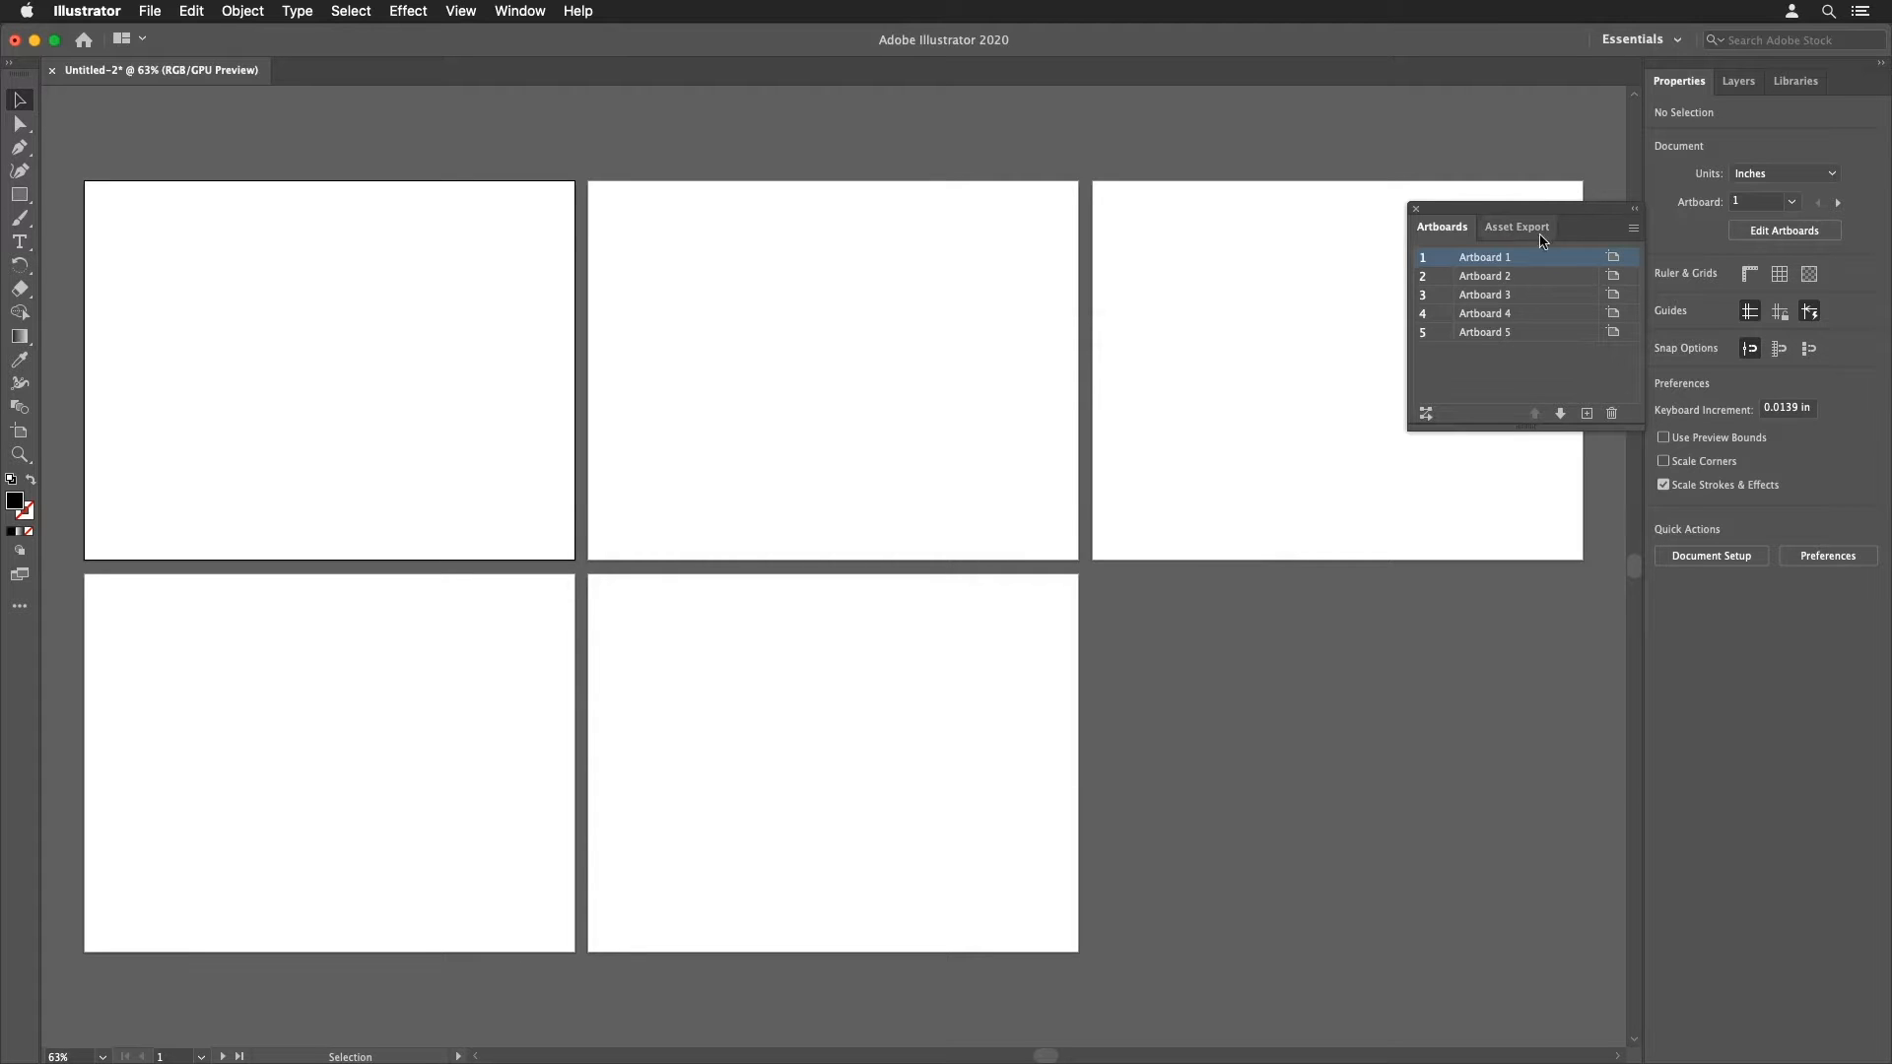
Step: Open the Artboard Options for Artboard 1 from the Artboards panel menu and cancel it
left_click(531, 10)
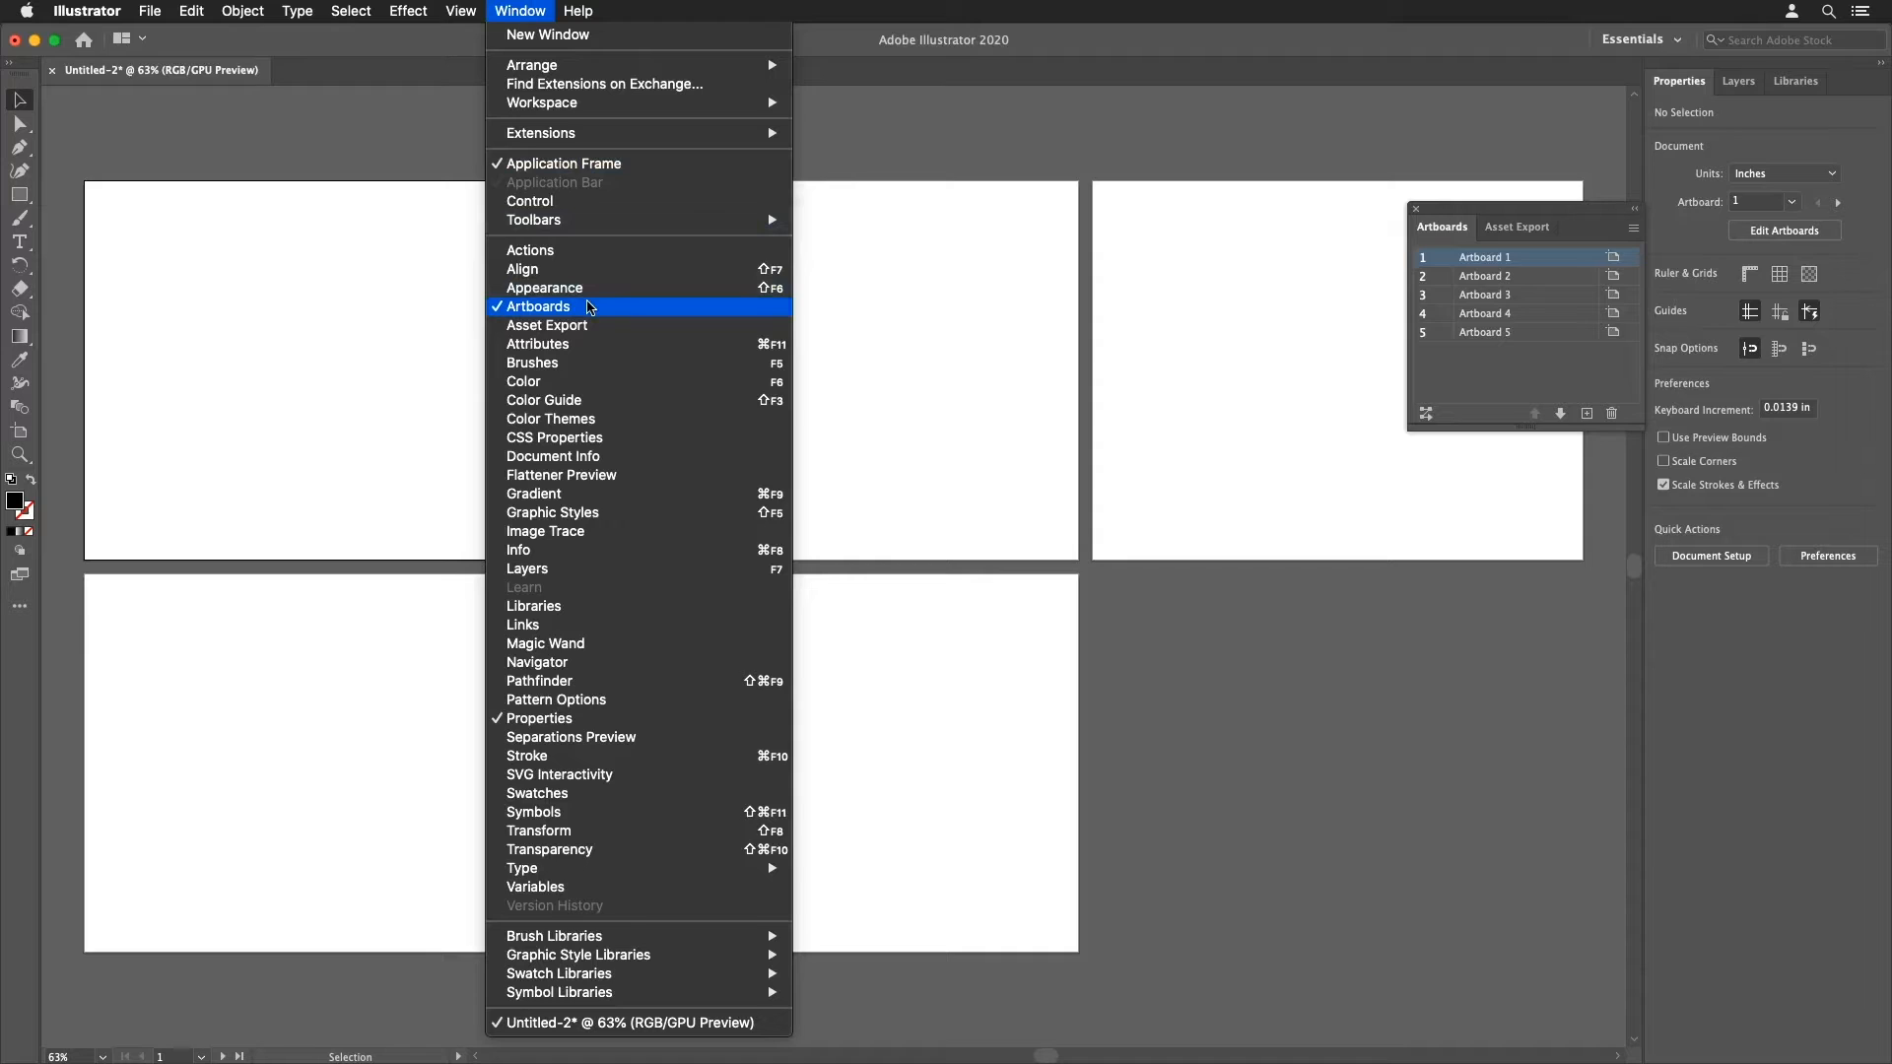
left_click(1492, 207)
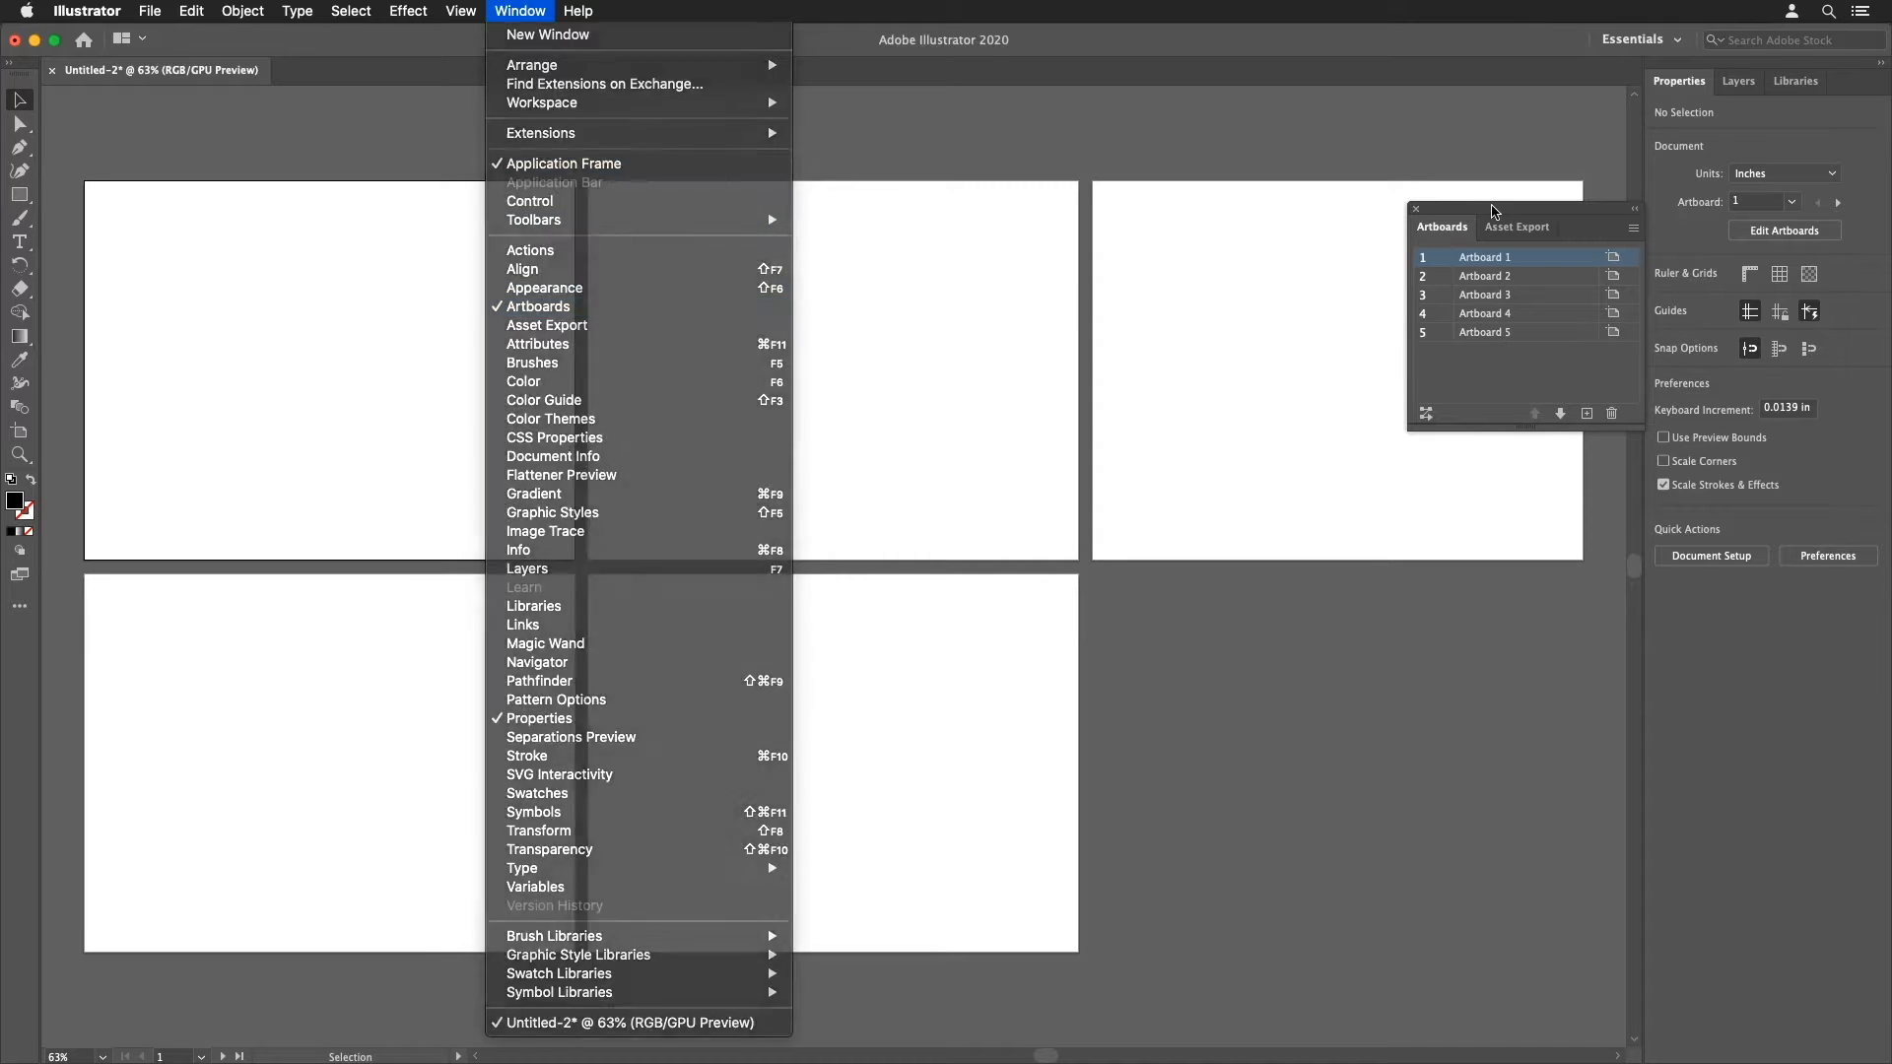
left_click(1632, 229)
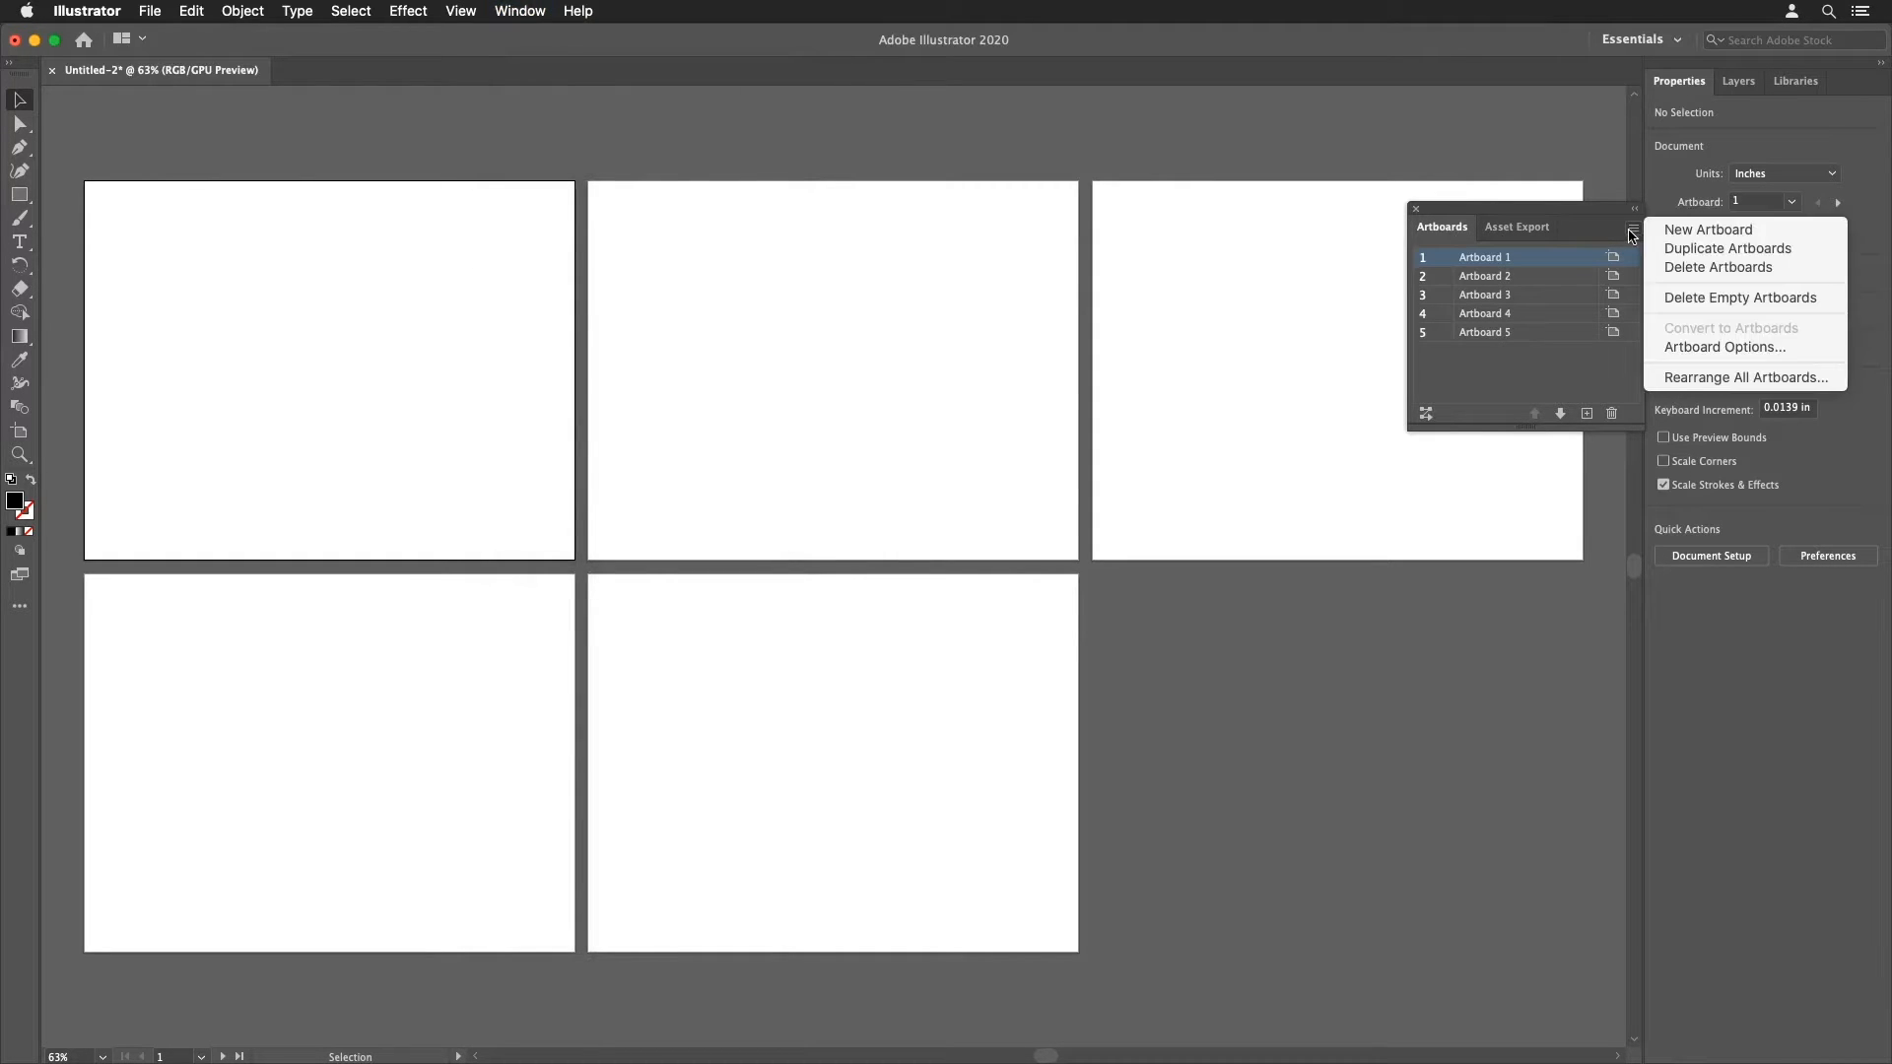
left_click(1683, 347)
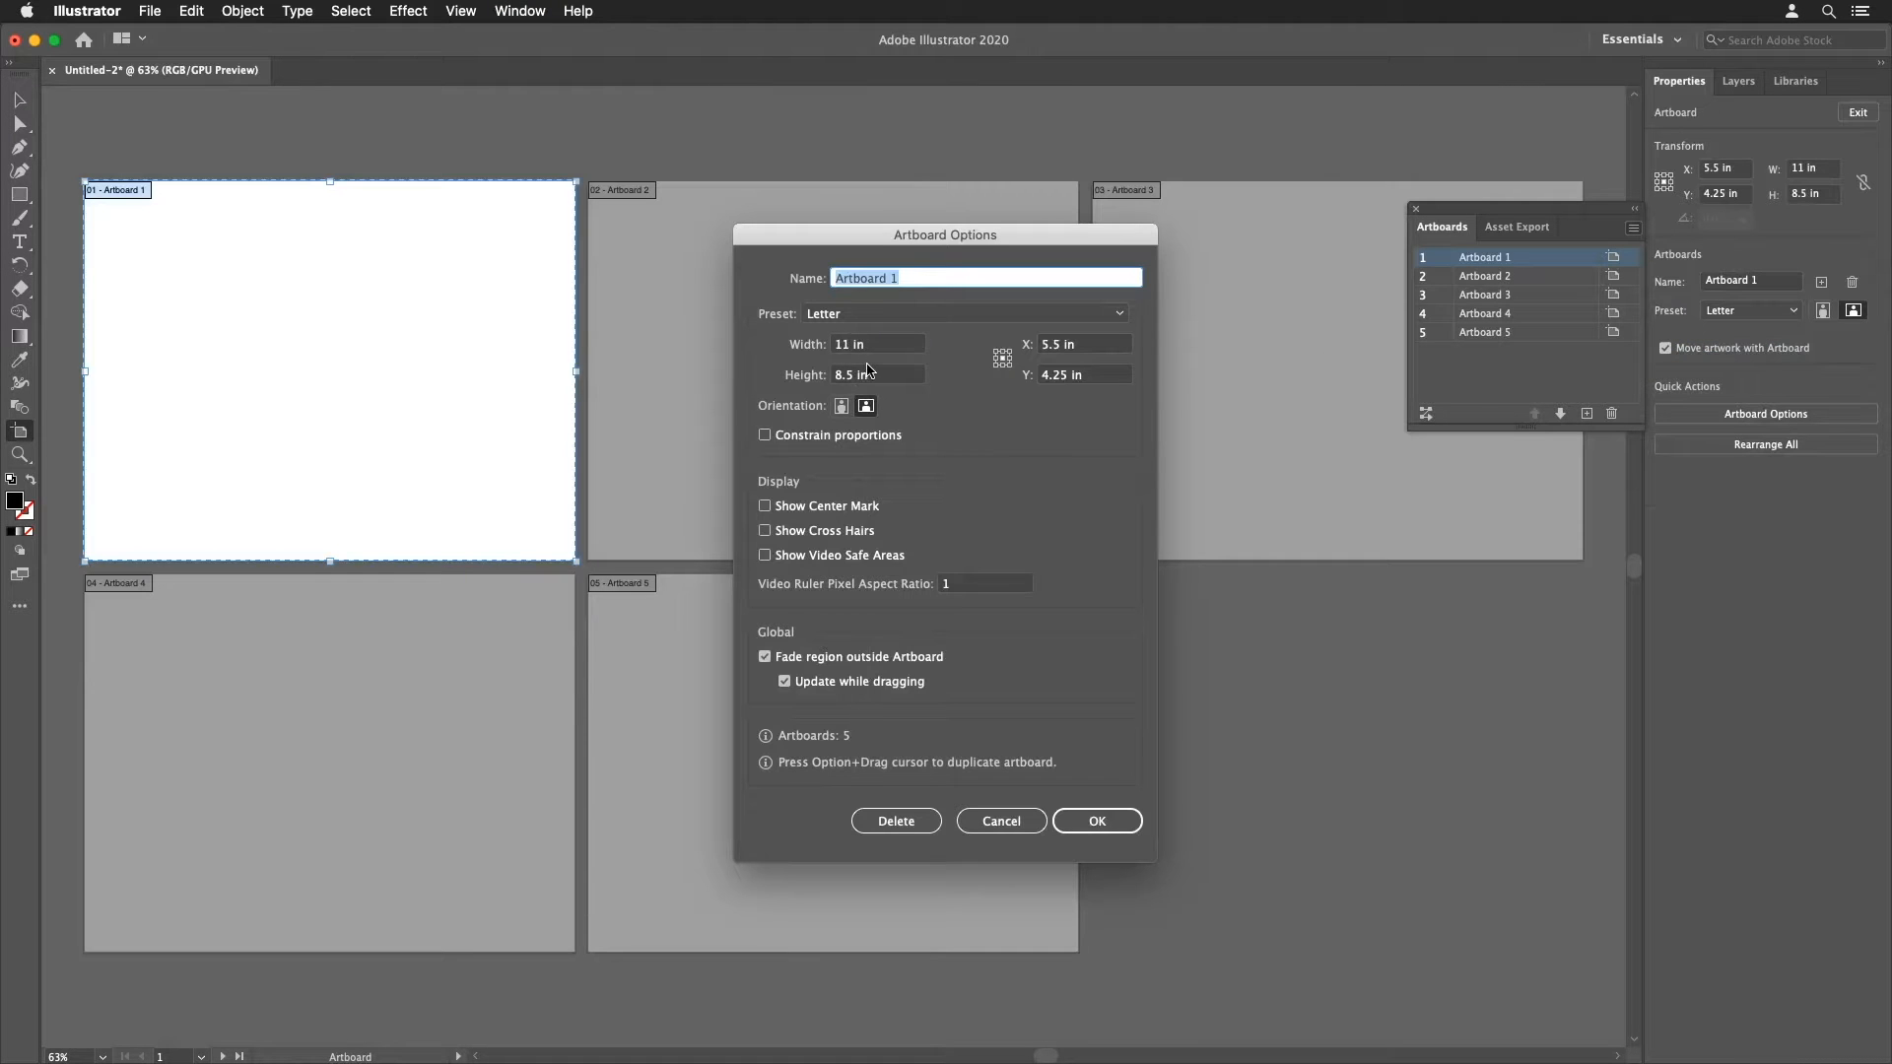
left_click(1030, 818)
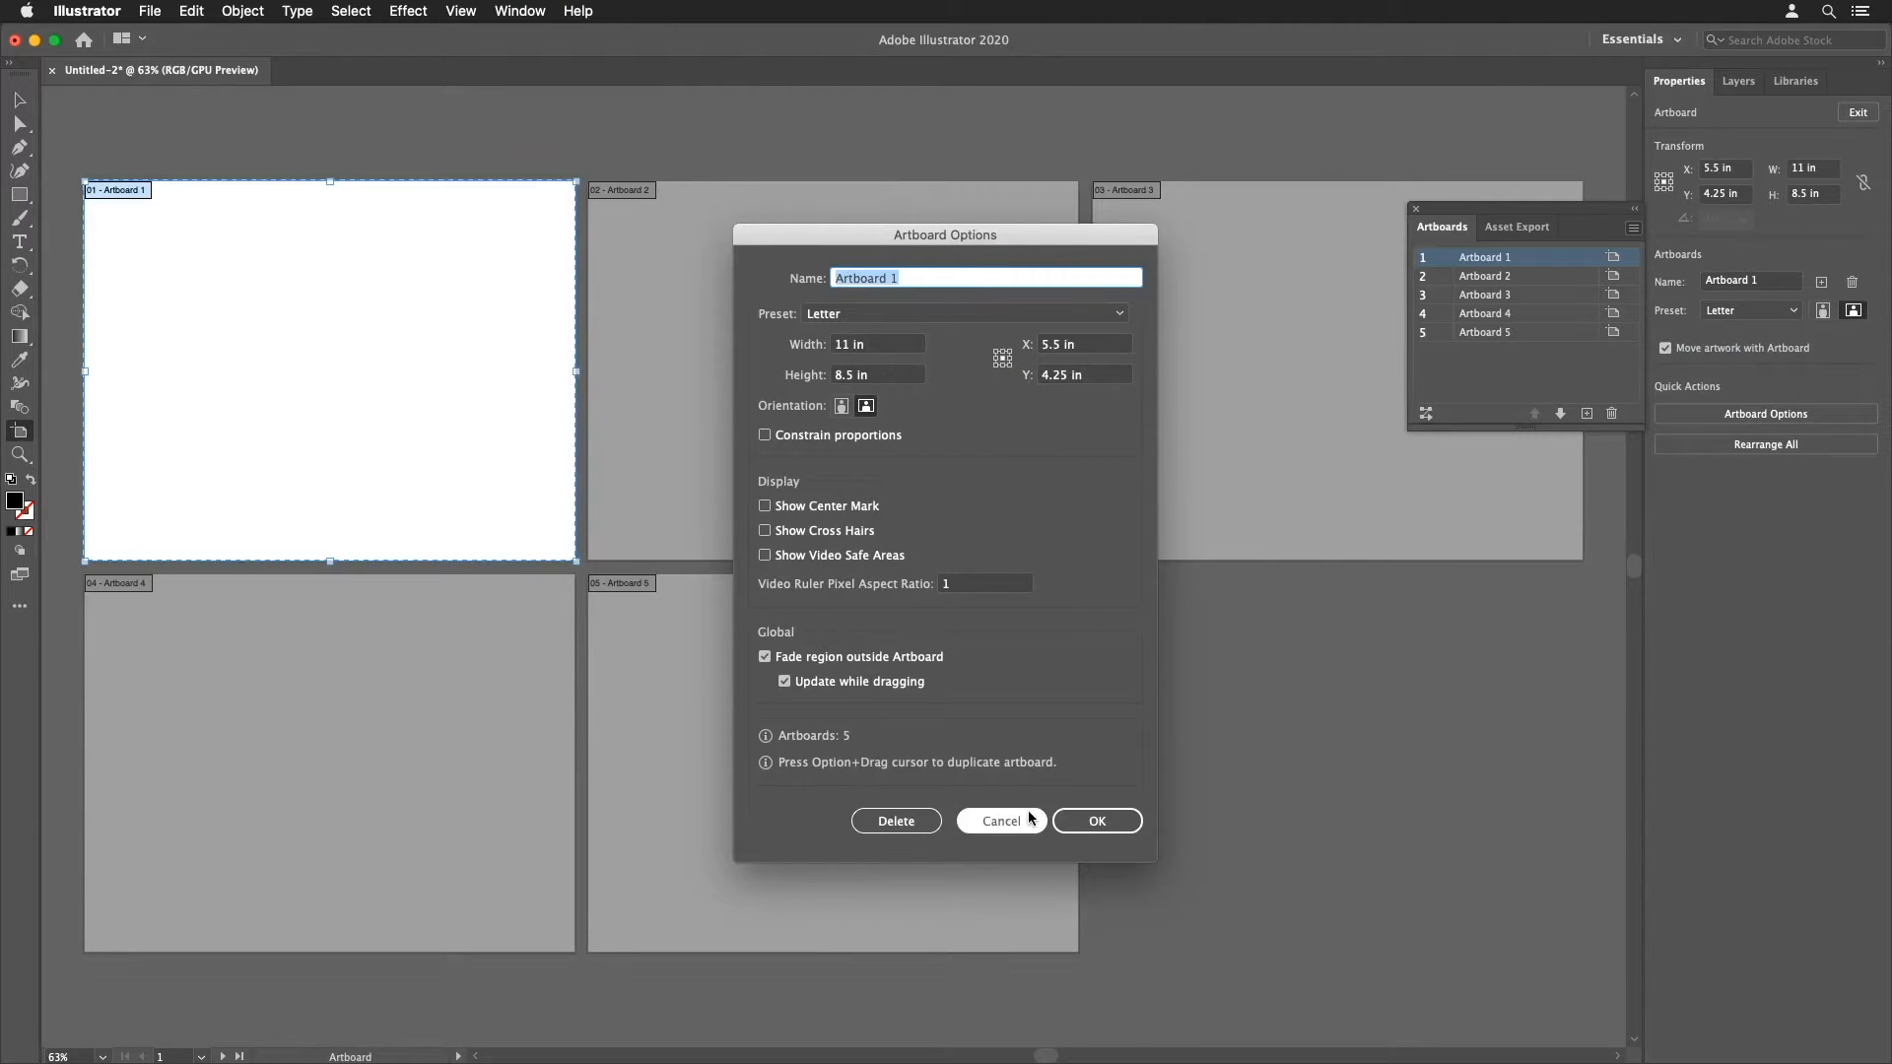
Step: Open the Rearrange All Artboards dialog from the Artboards panel menu and close it
left_click(1633, 228)
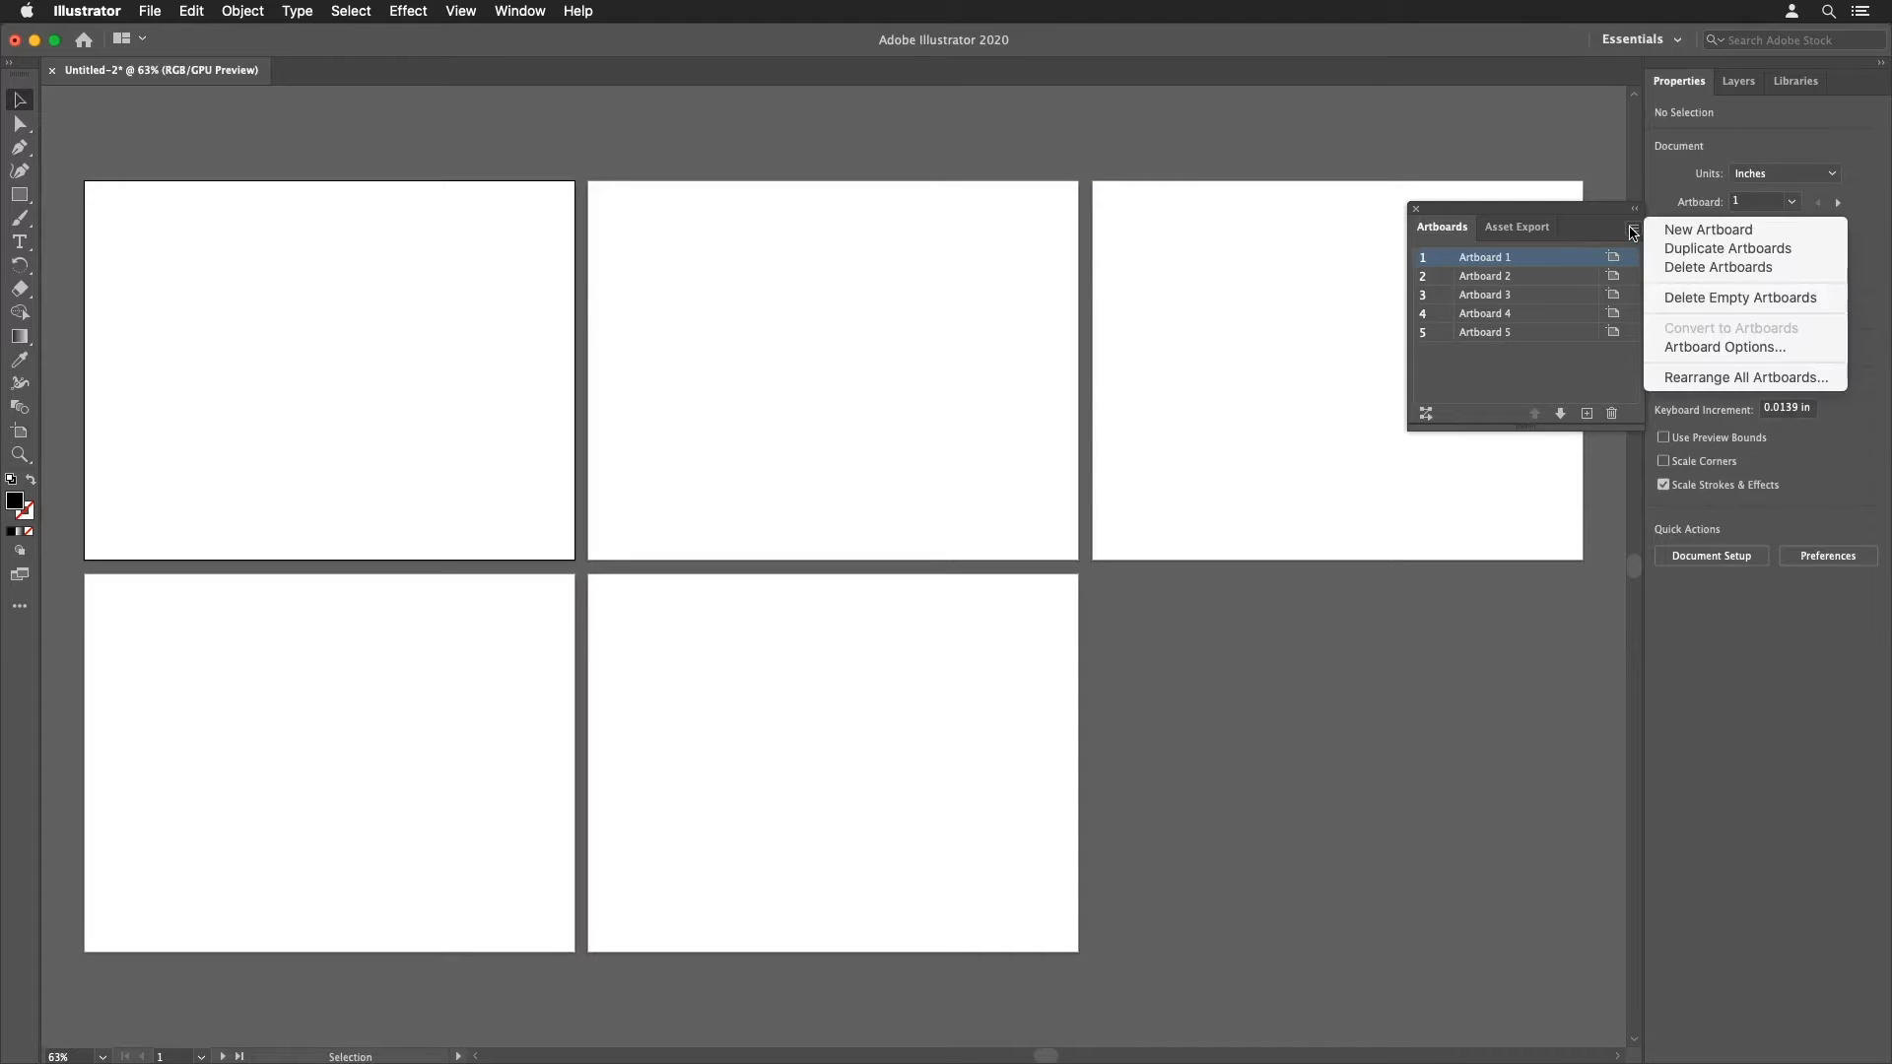
left_click(1687, 378)
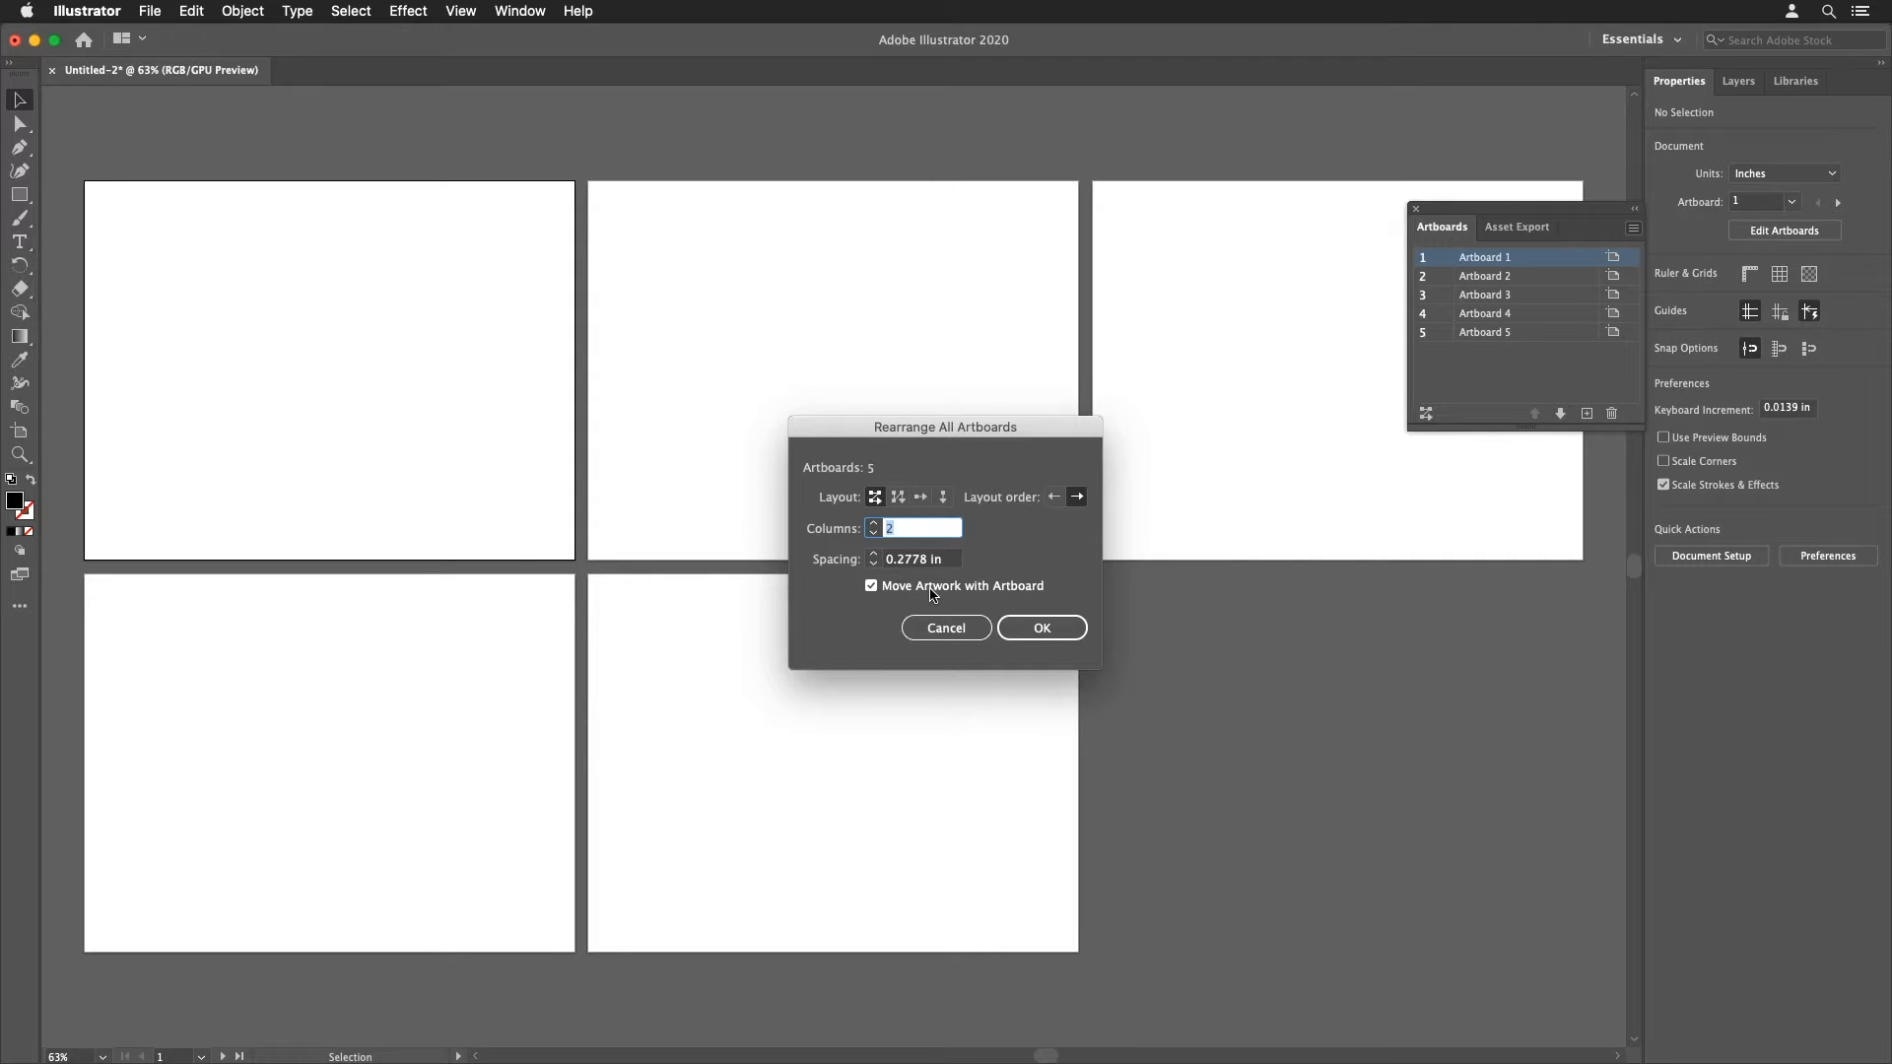
left_click(1013, 636)
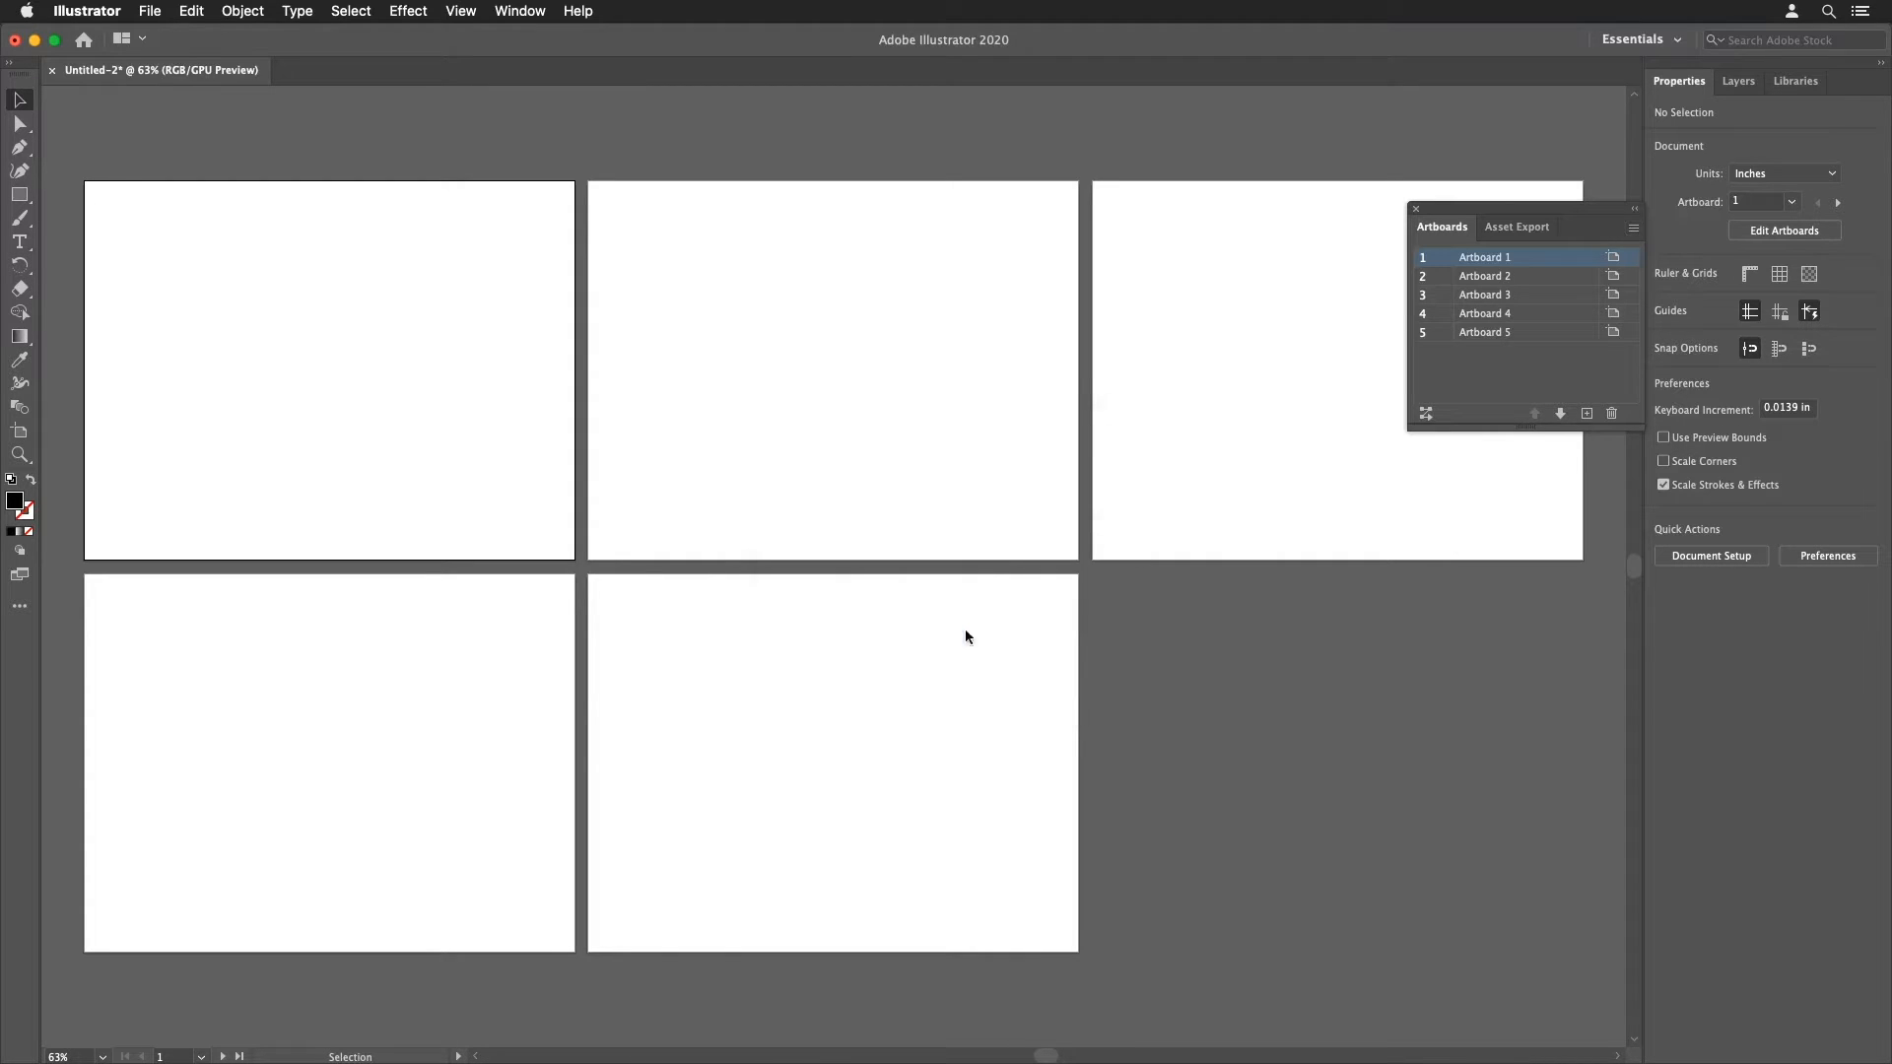
Step: Draw a black rectangle on each of the five artboards with the Rectangle tool
key("m")
left_click_drag(374, 287, 474, 376)
left_click_drag(695, 367, 749, 429)
left_click_drag(1144, 366, 1278, 429)
left_click_drag(182, 625, 329, 687)
left_click_drag(641, 655, 719, 762)
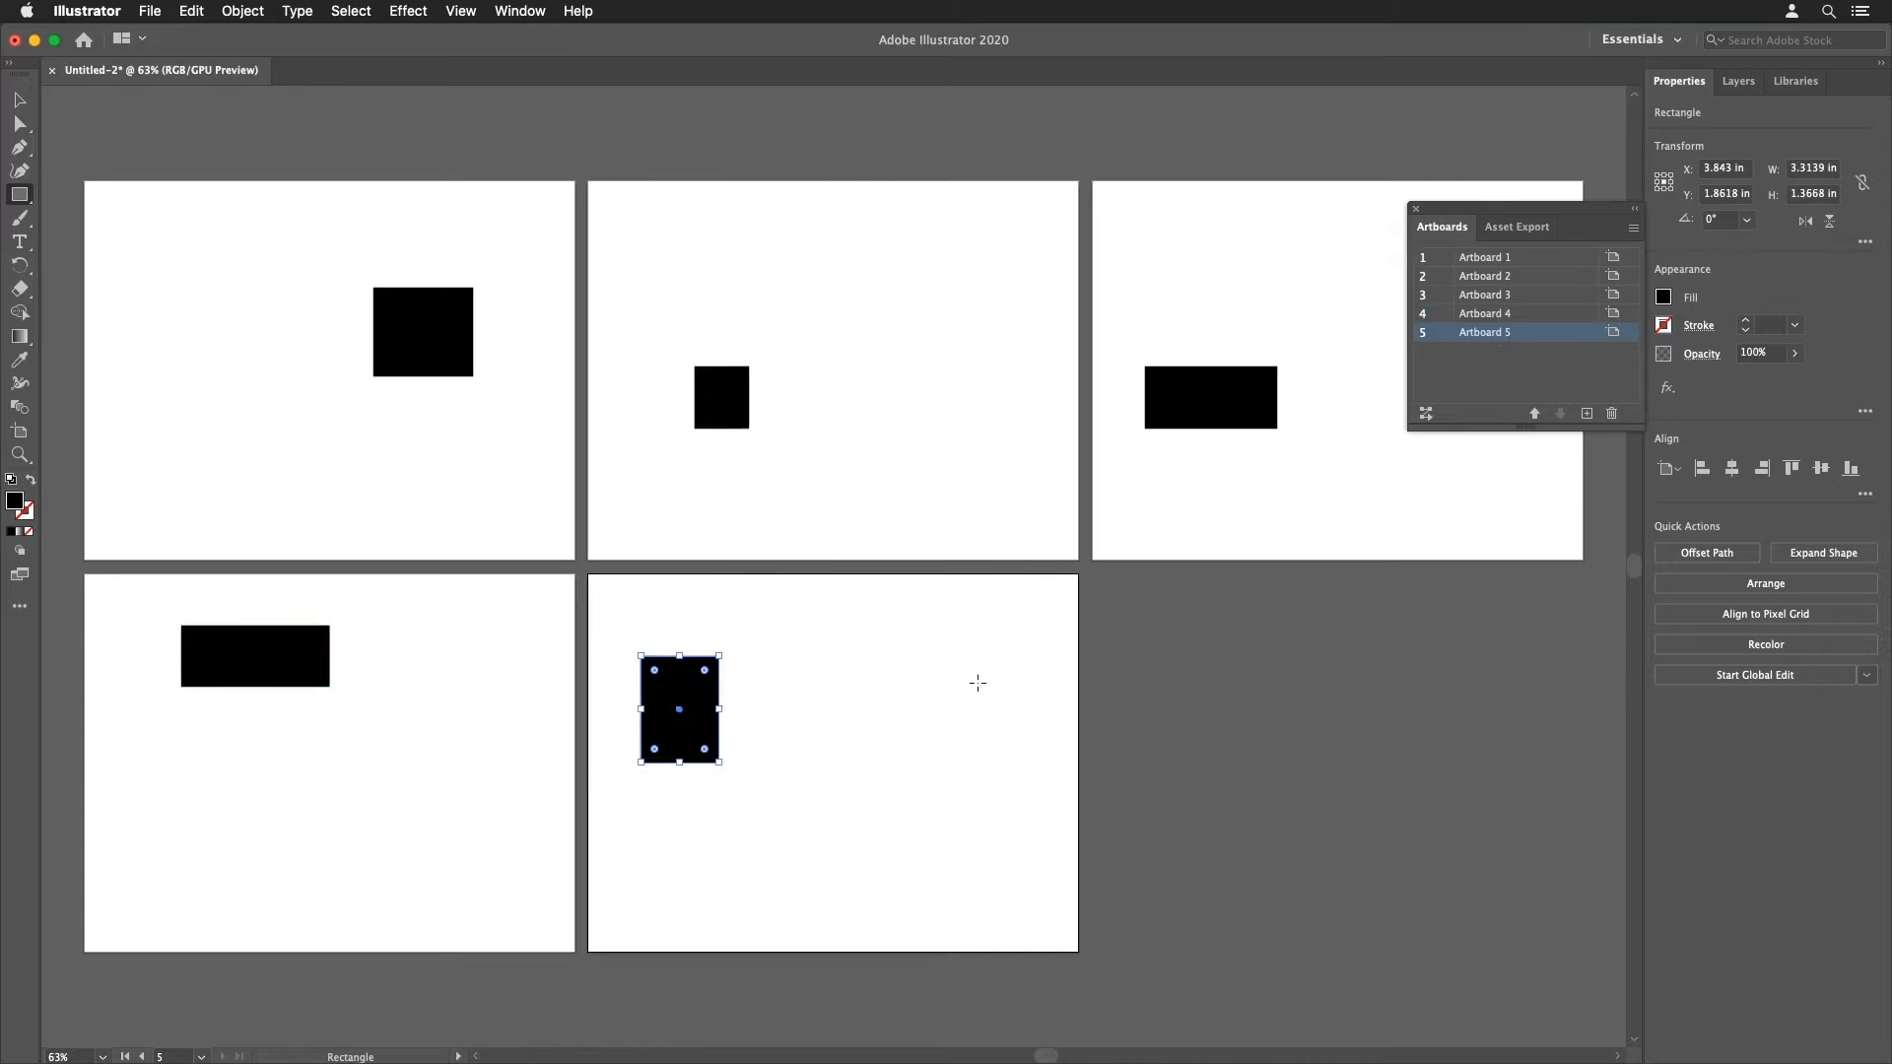
Step: Rearrange all artboards into 2 columns with Move Artwork with Artboard turned off, then undo it
left_click(1632, 228)
left_click(1680, 377)
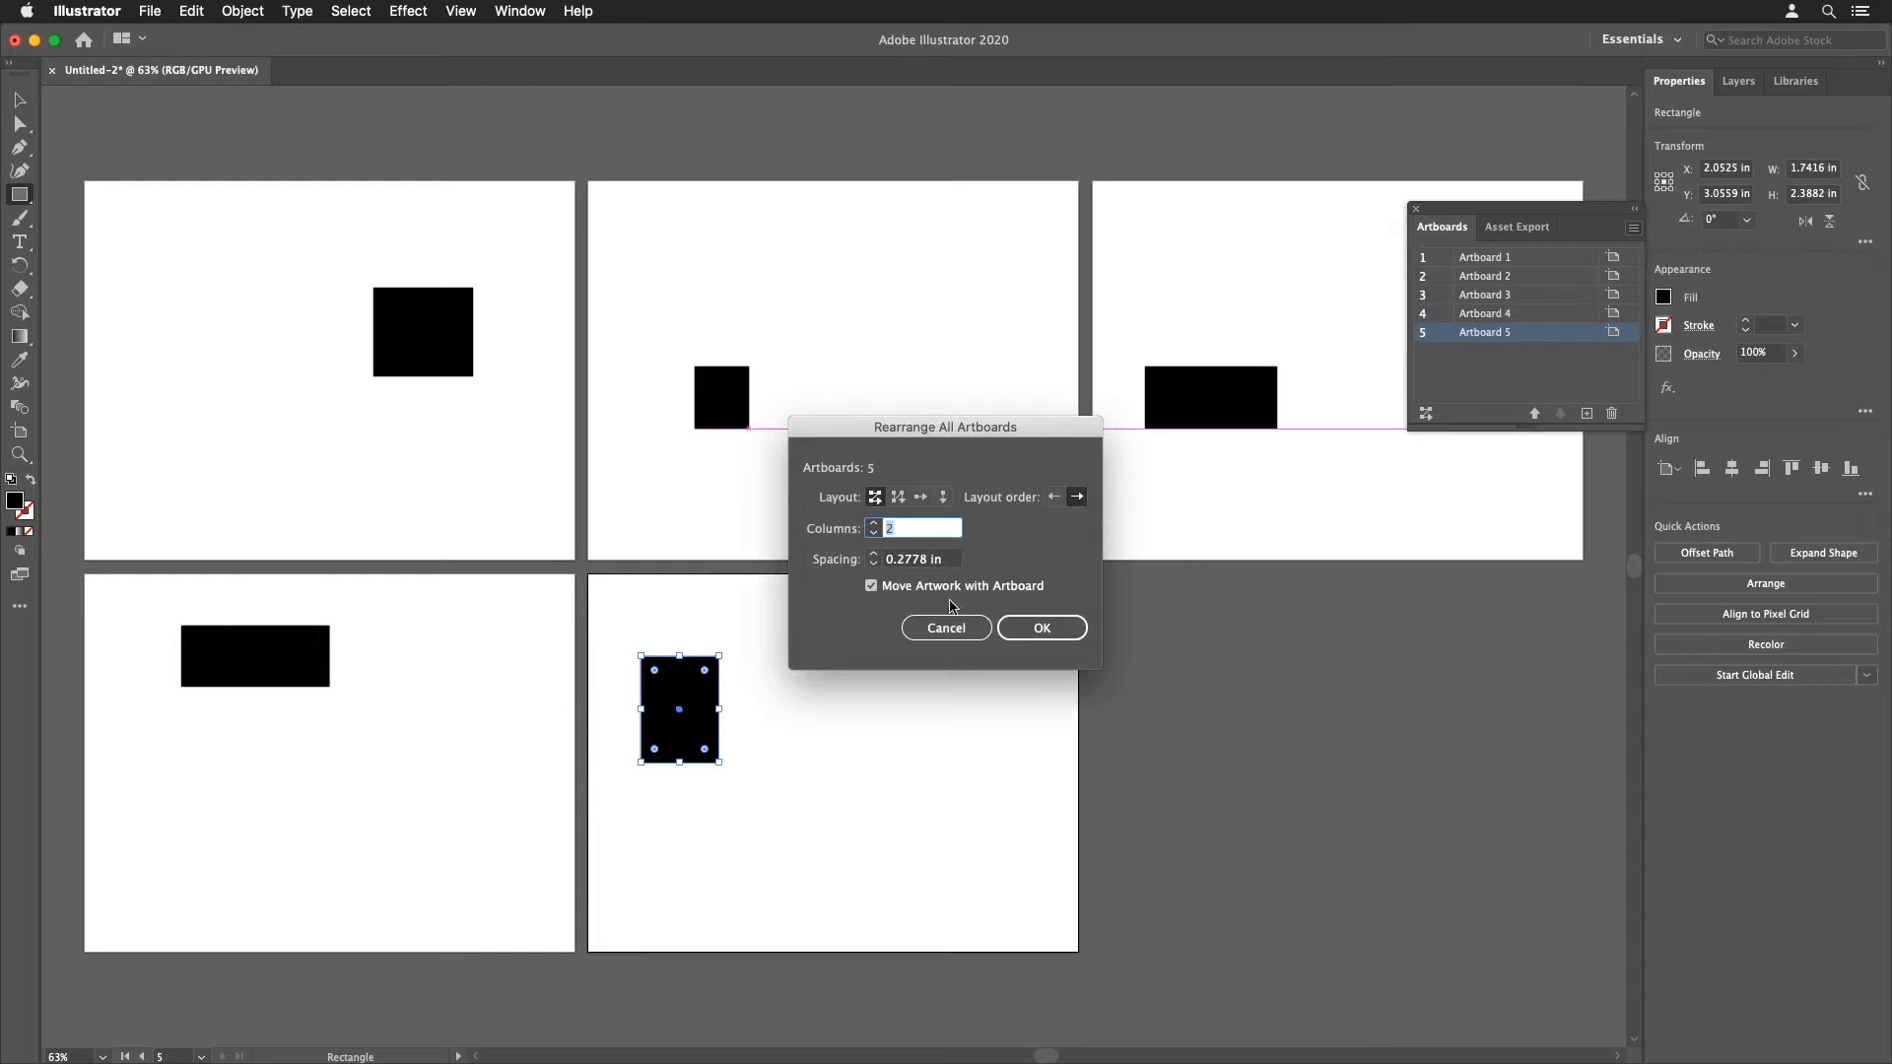
left_click(874, 588)
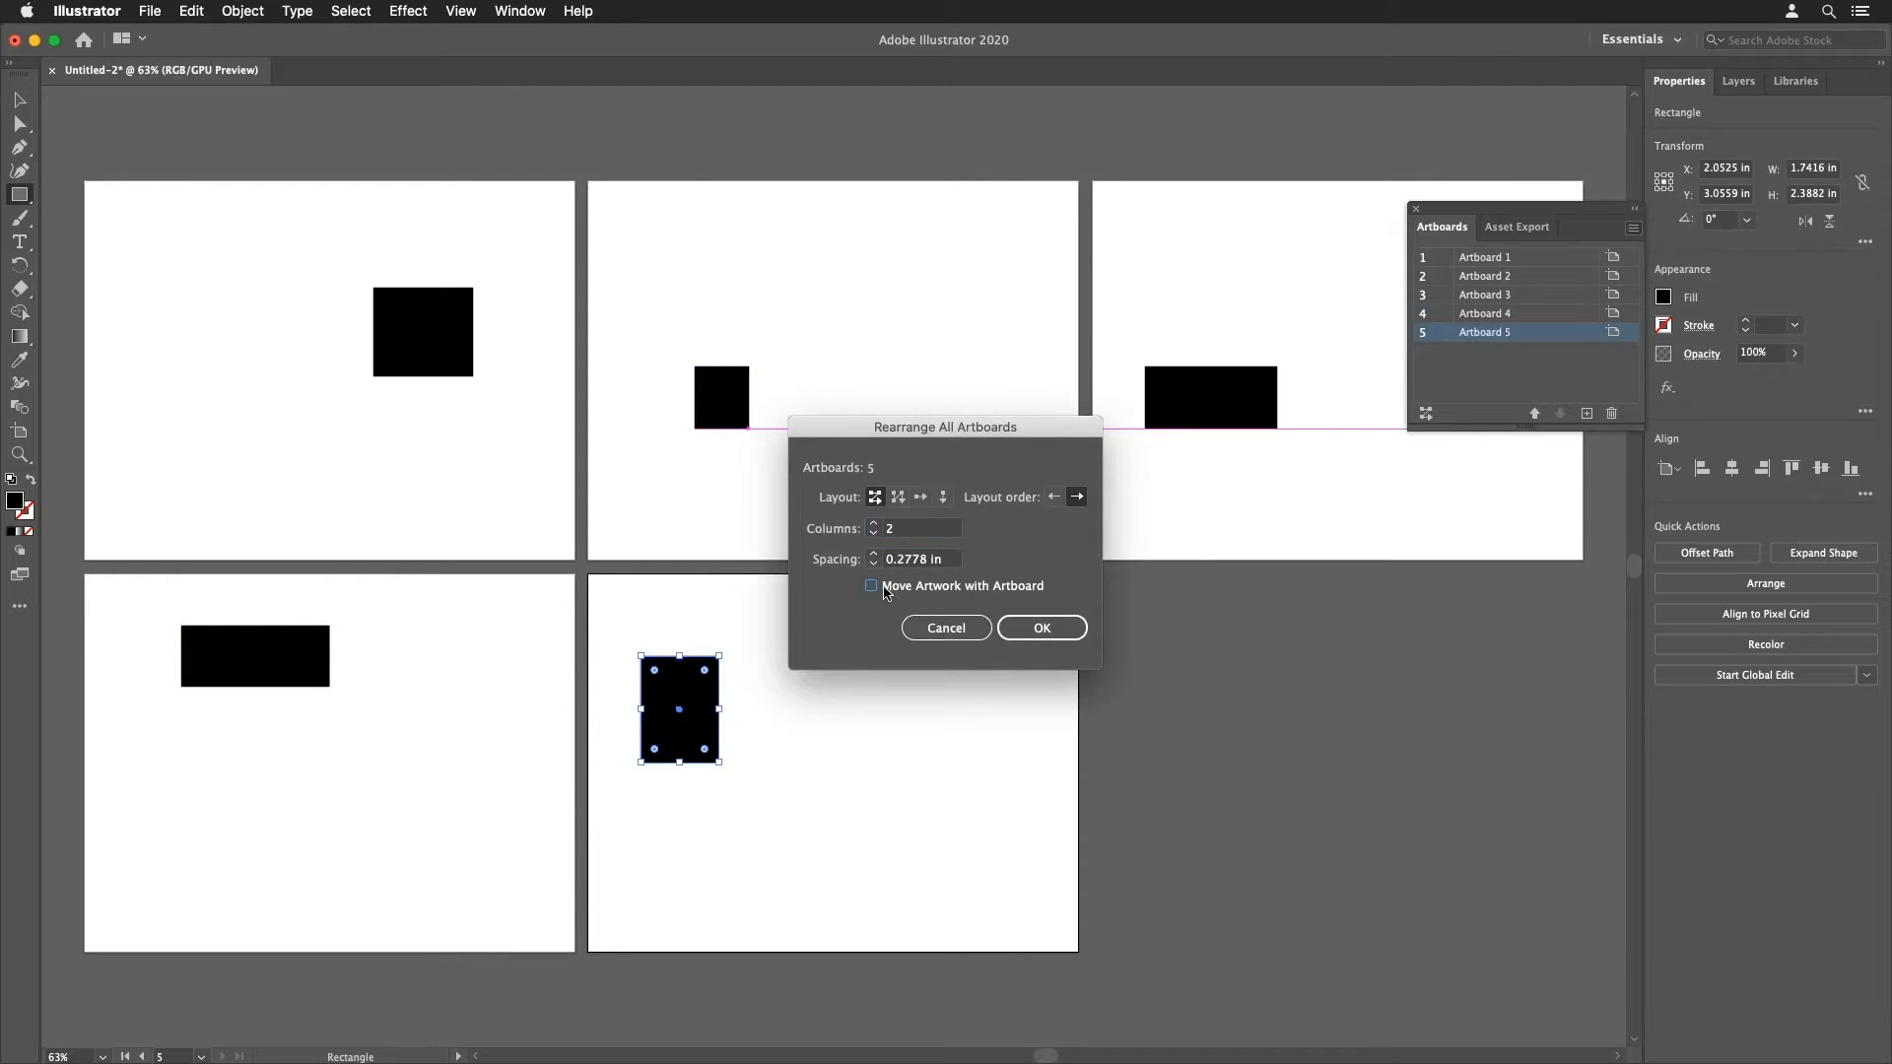
left_click(1015, 627)
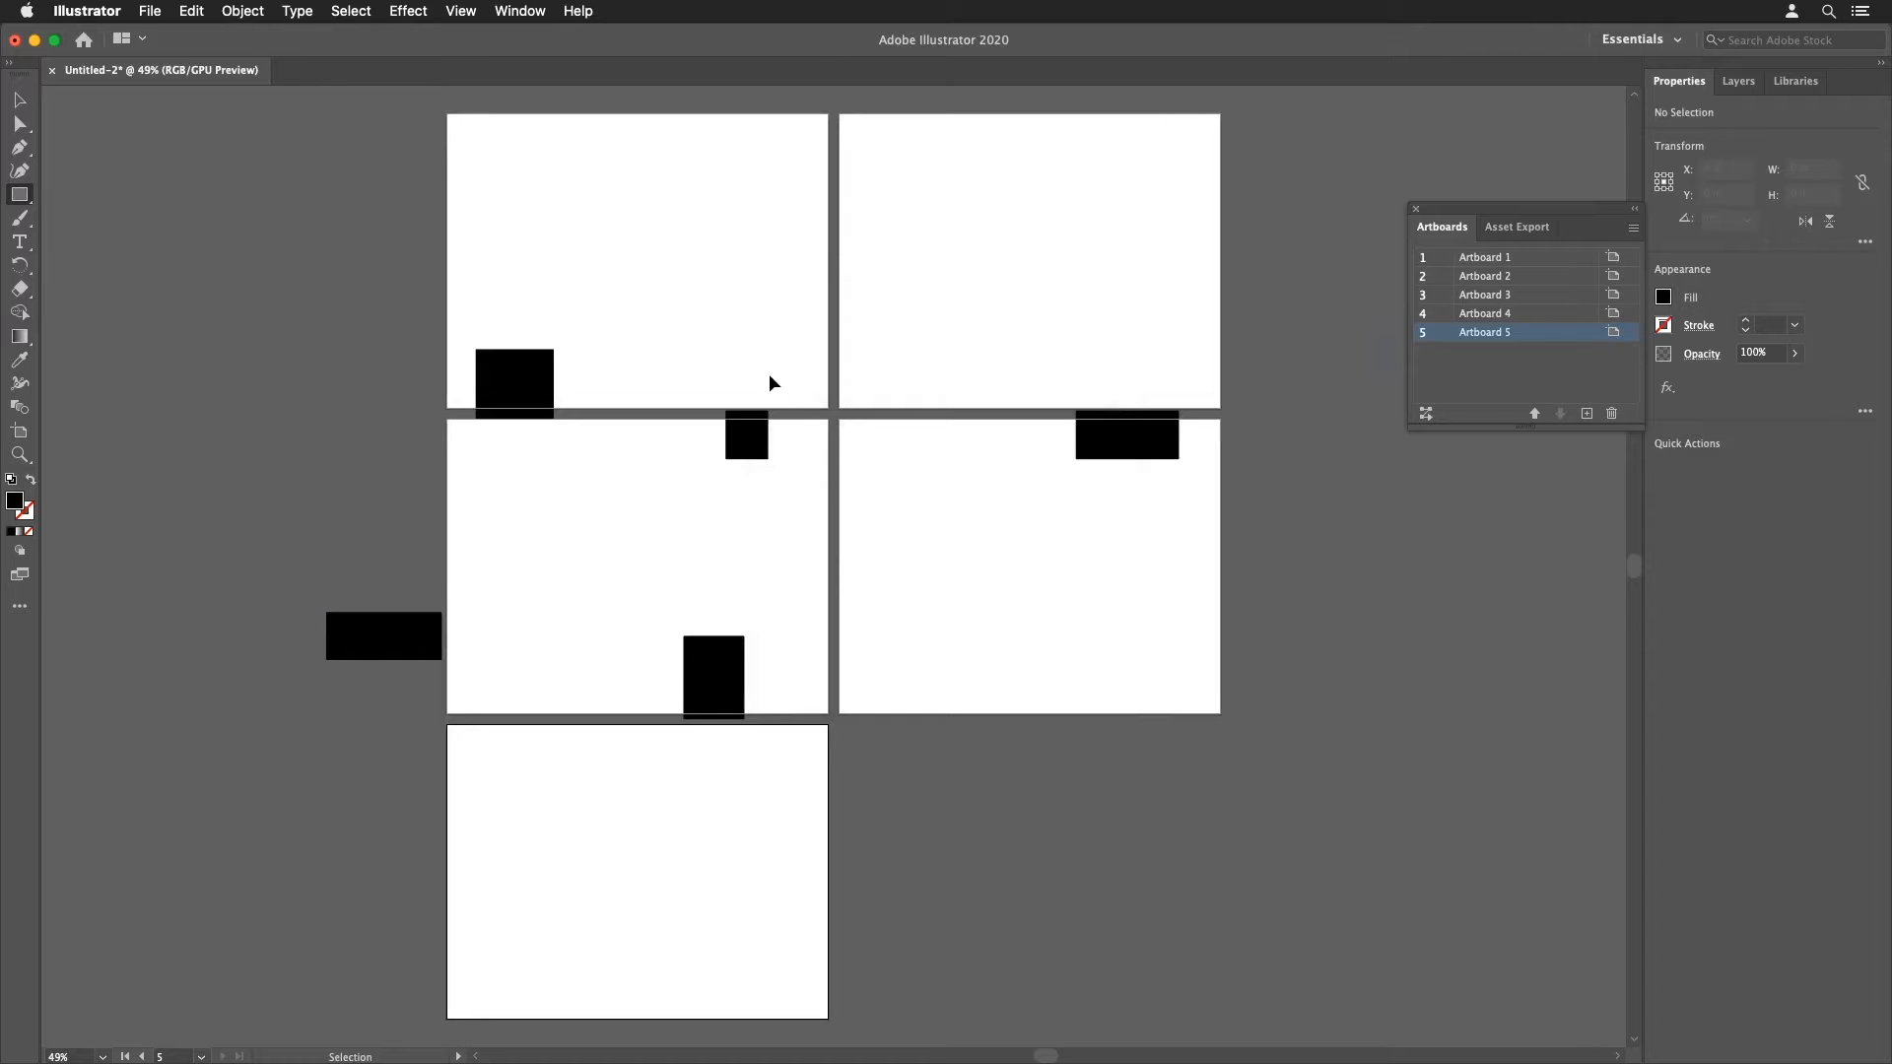
key("super+z")
Step: Rearrange all artboards into 2 columns with Move Artwork with Artboard turned on, then undo it
left_click(1633, 228)
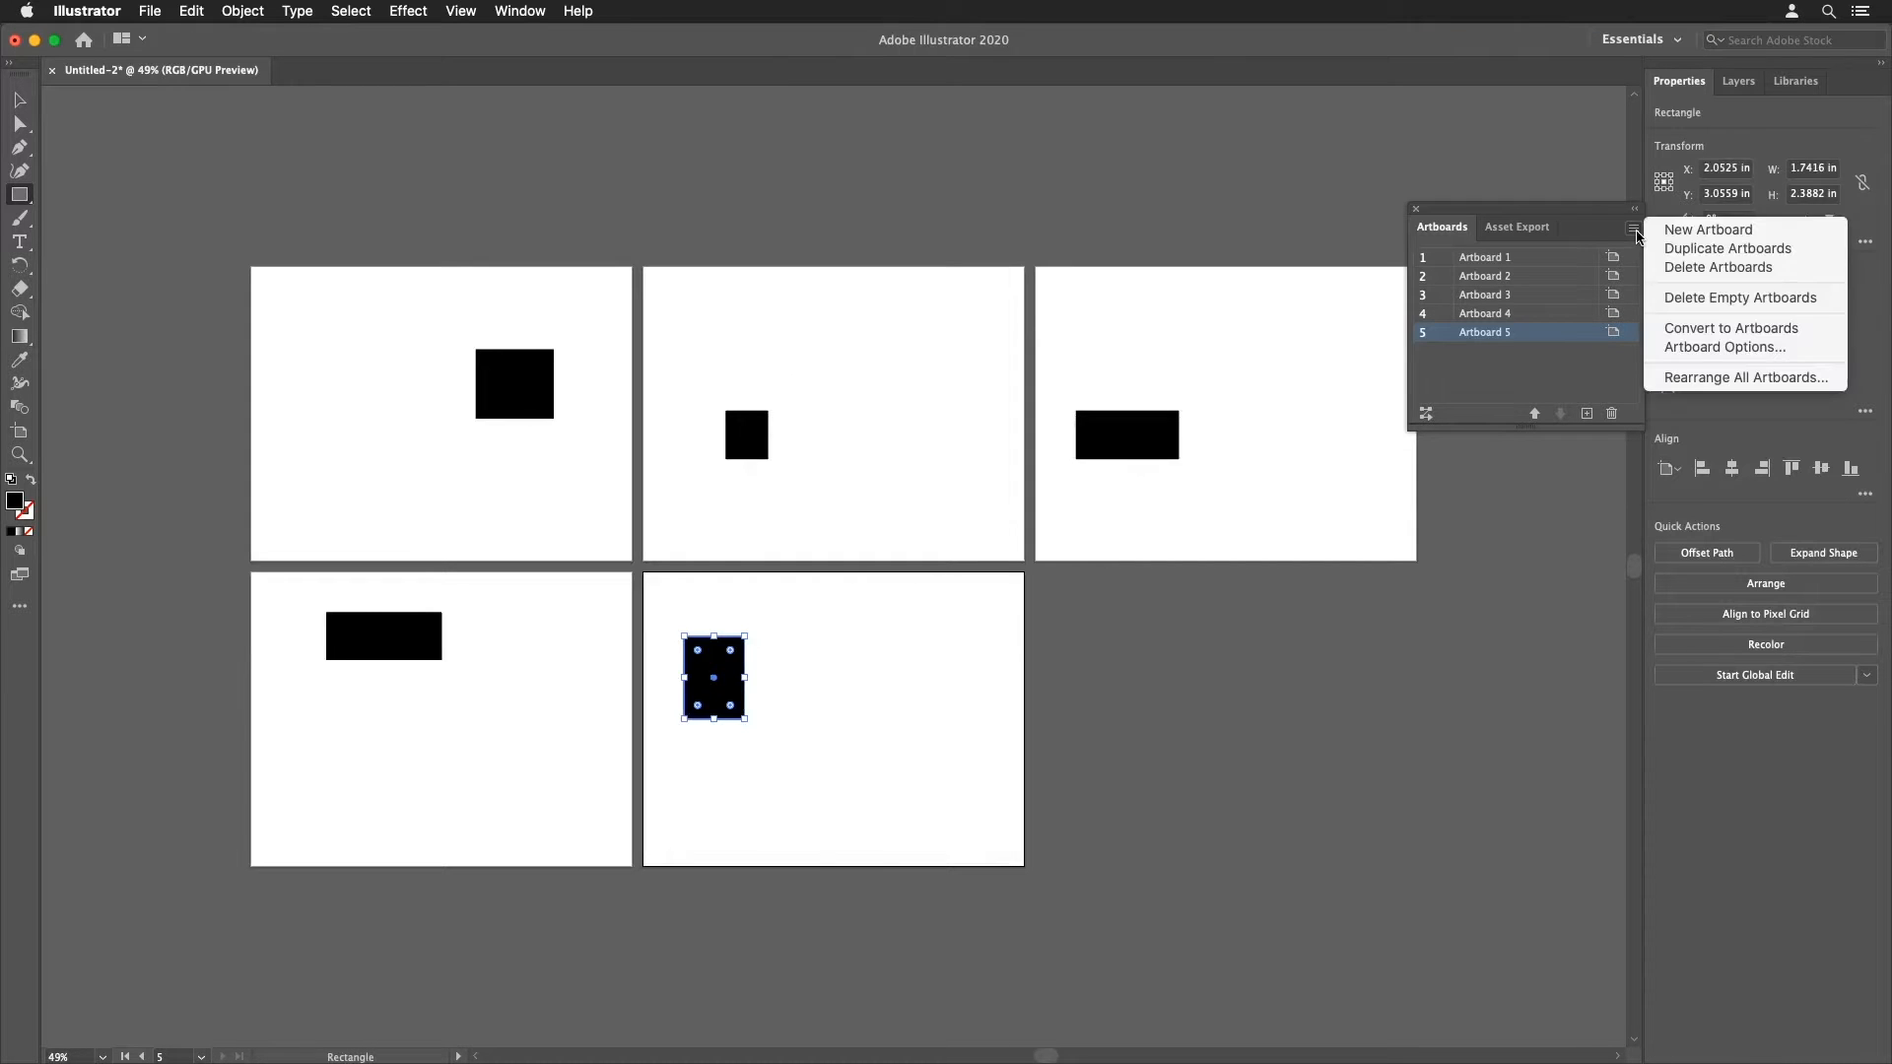
left_click(1678, 376)
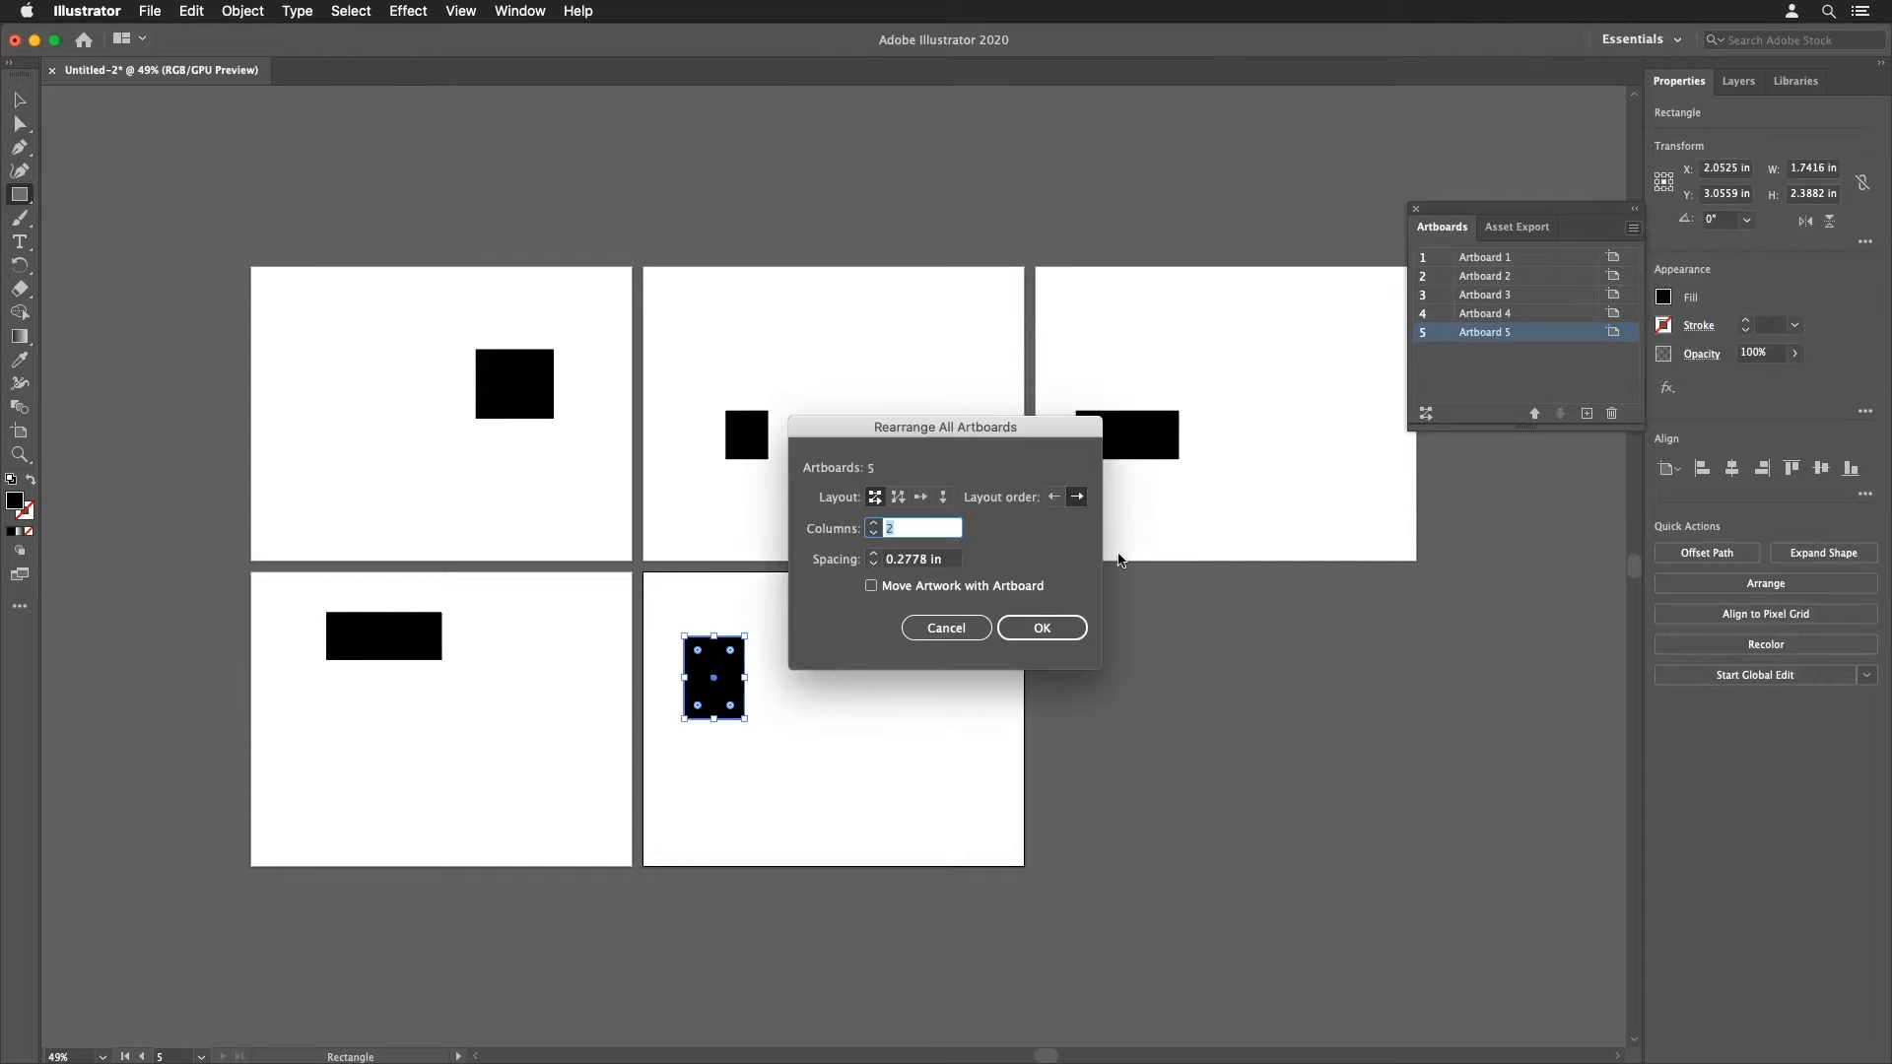
left_click(914, 587)
left_click(1037, 628)
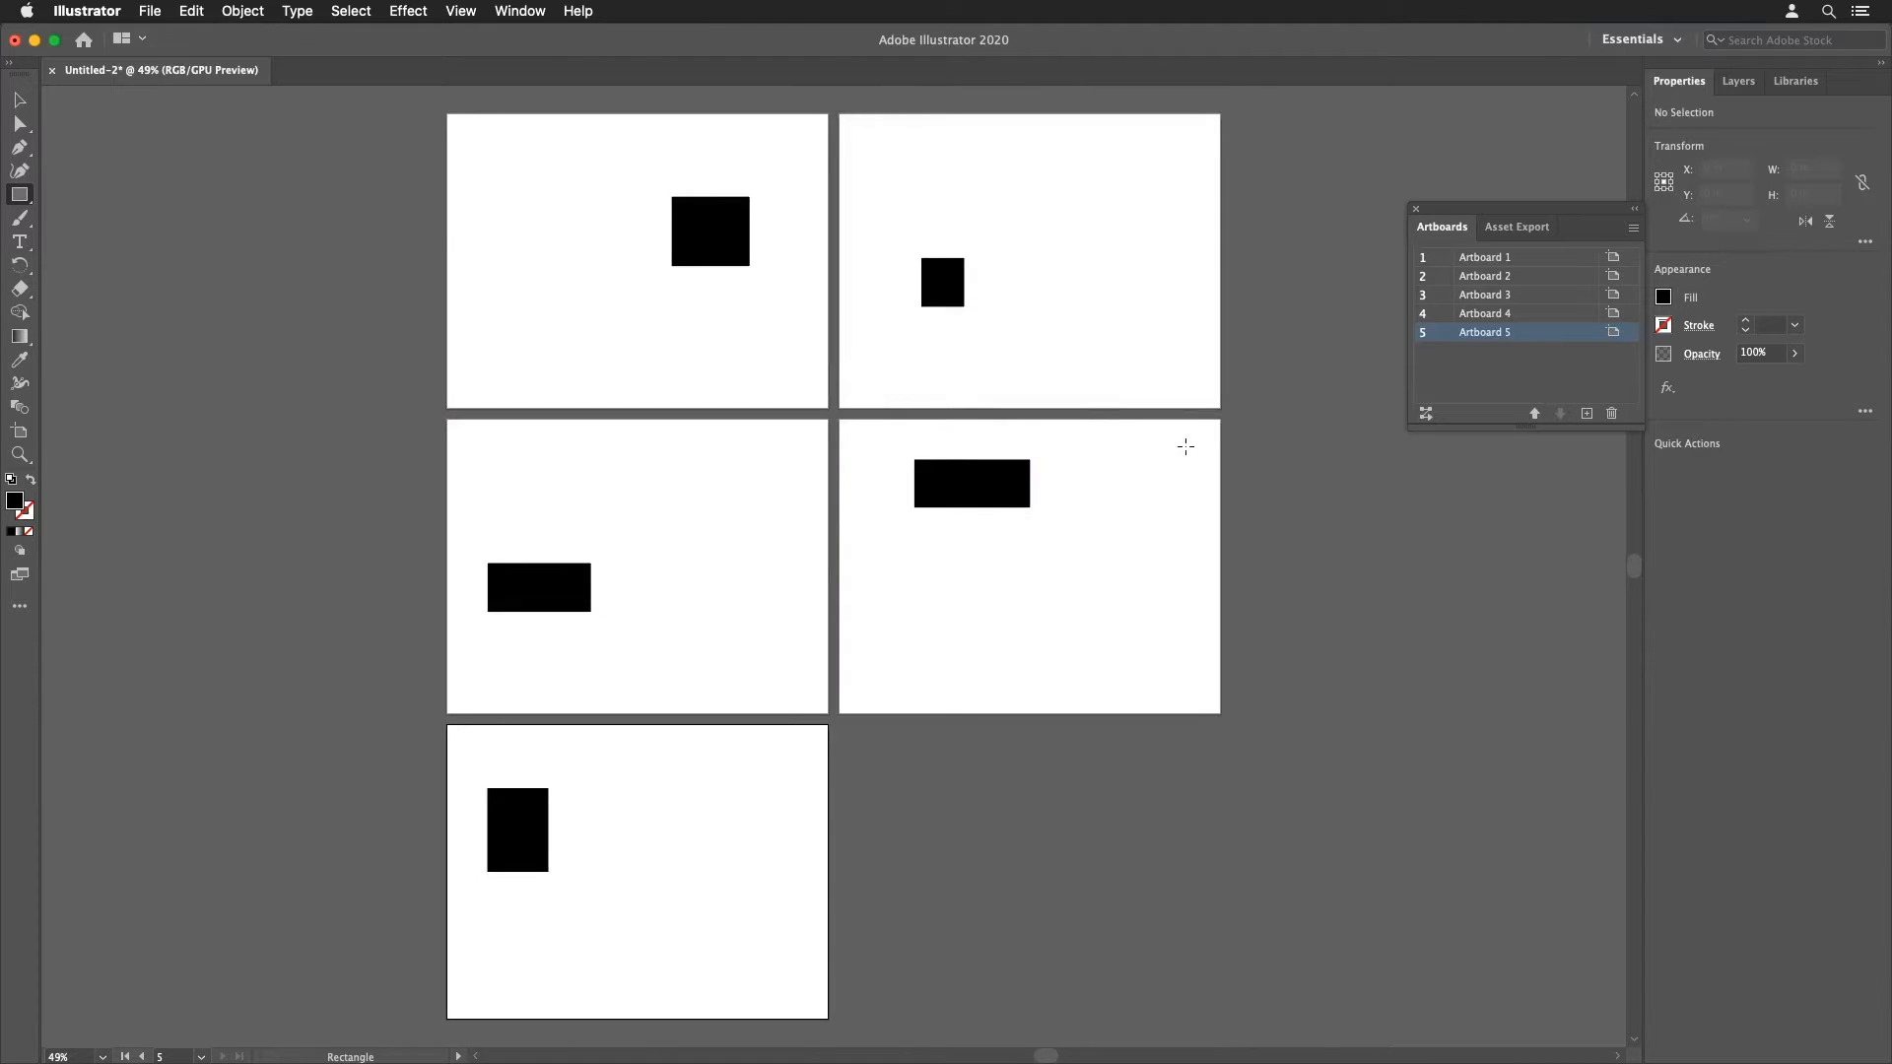
key("super+z")
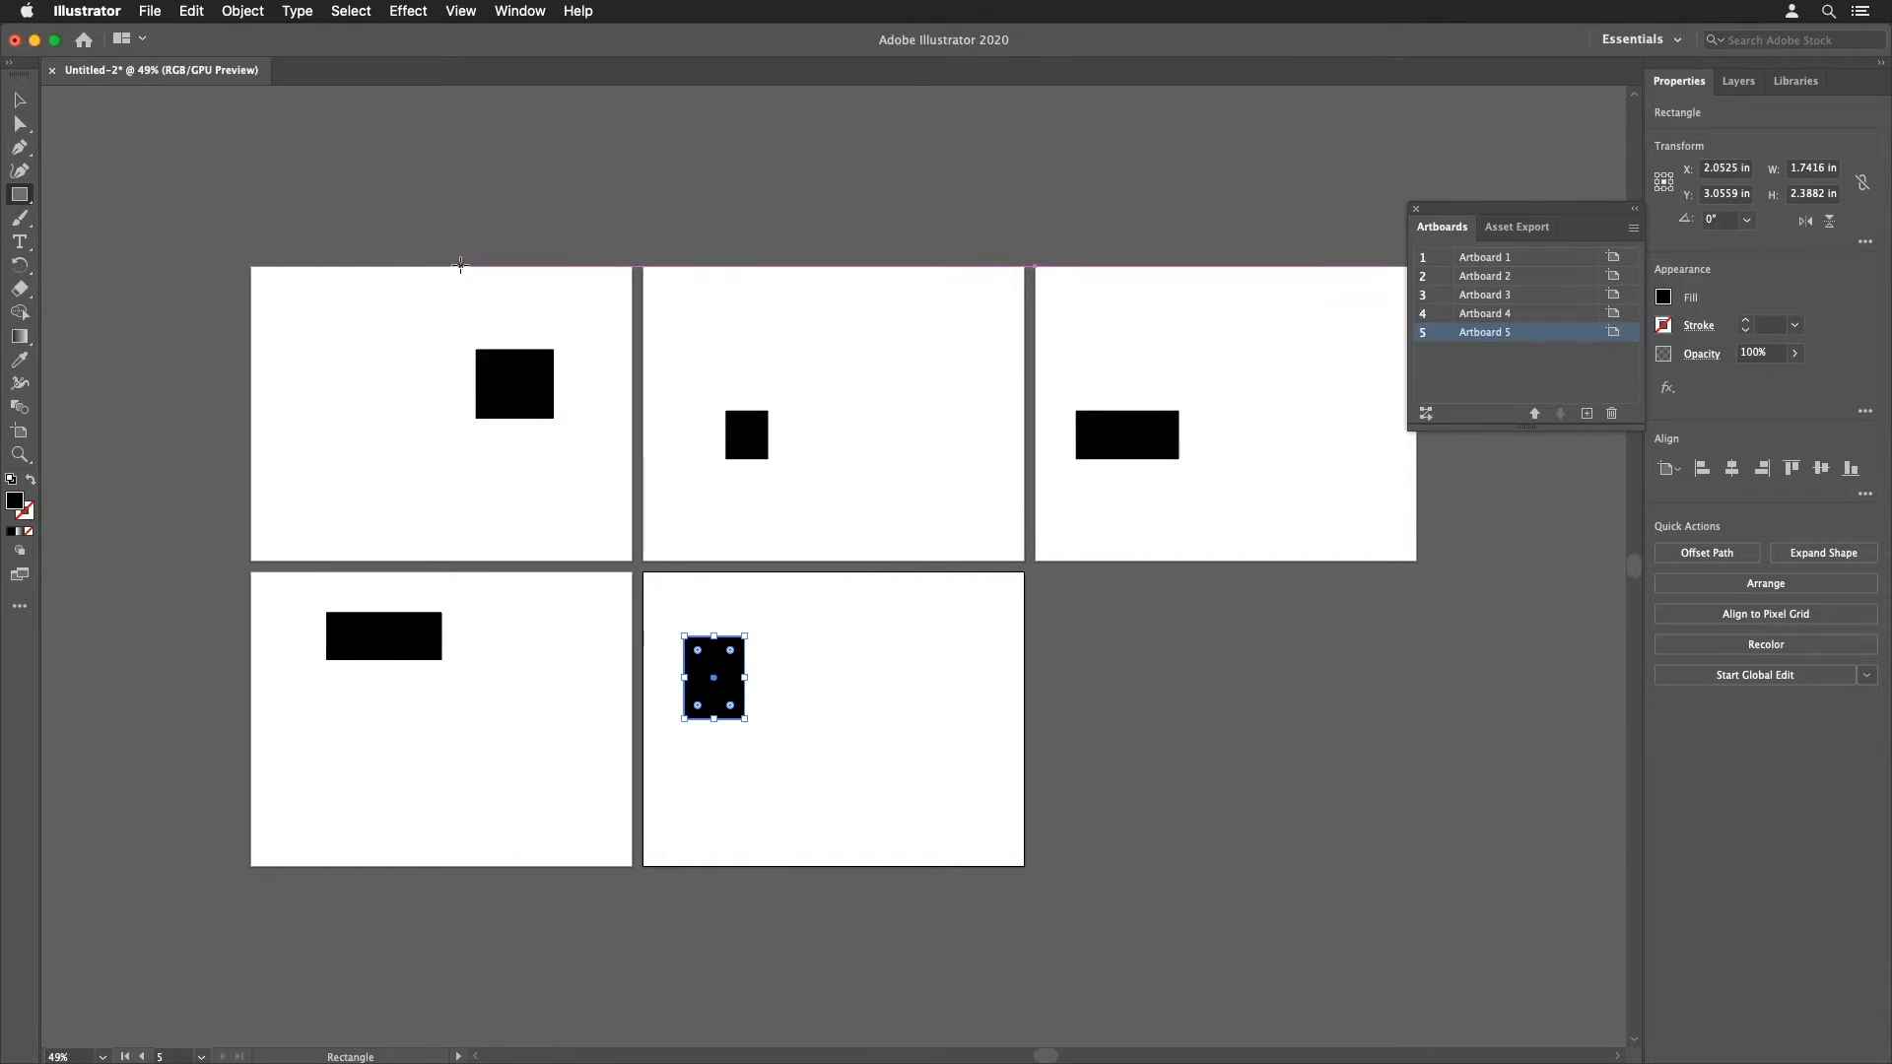
Step: Select all five rectangles with a selection marquee and delete them
key("v")
left_click_drag(369, 263, 1215, 824)
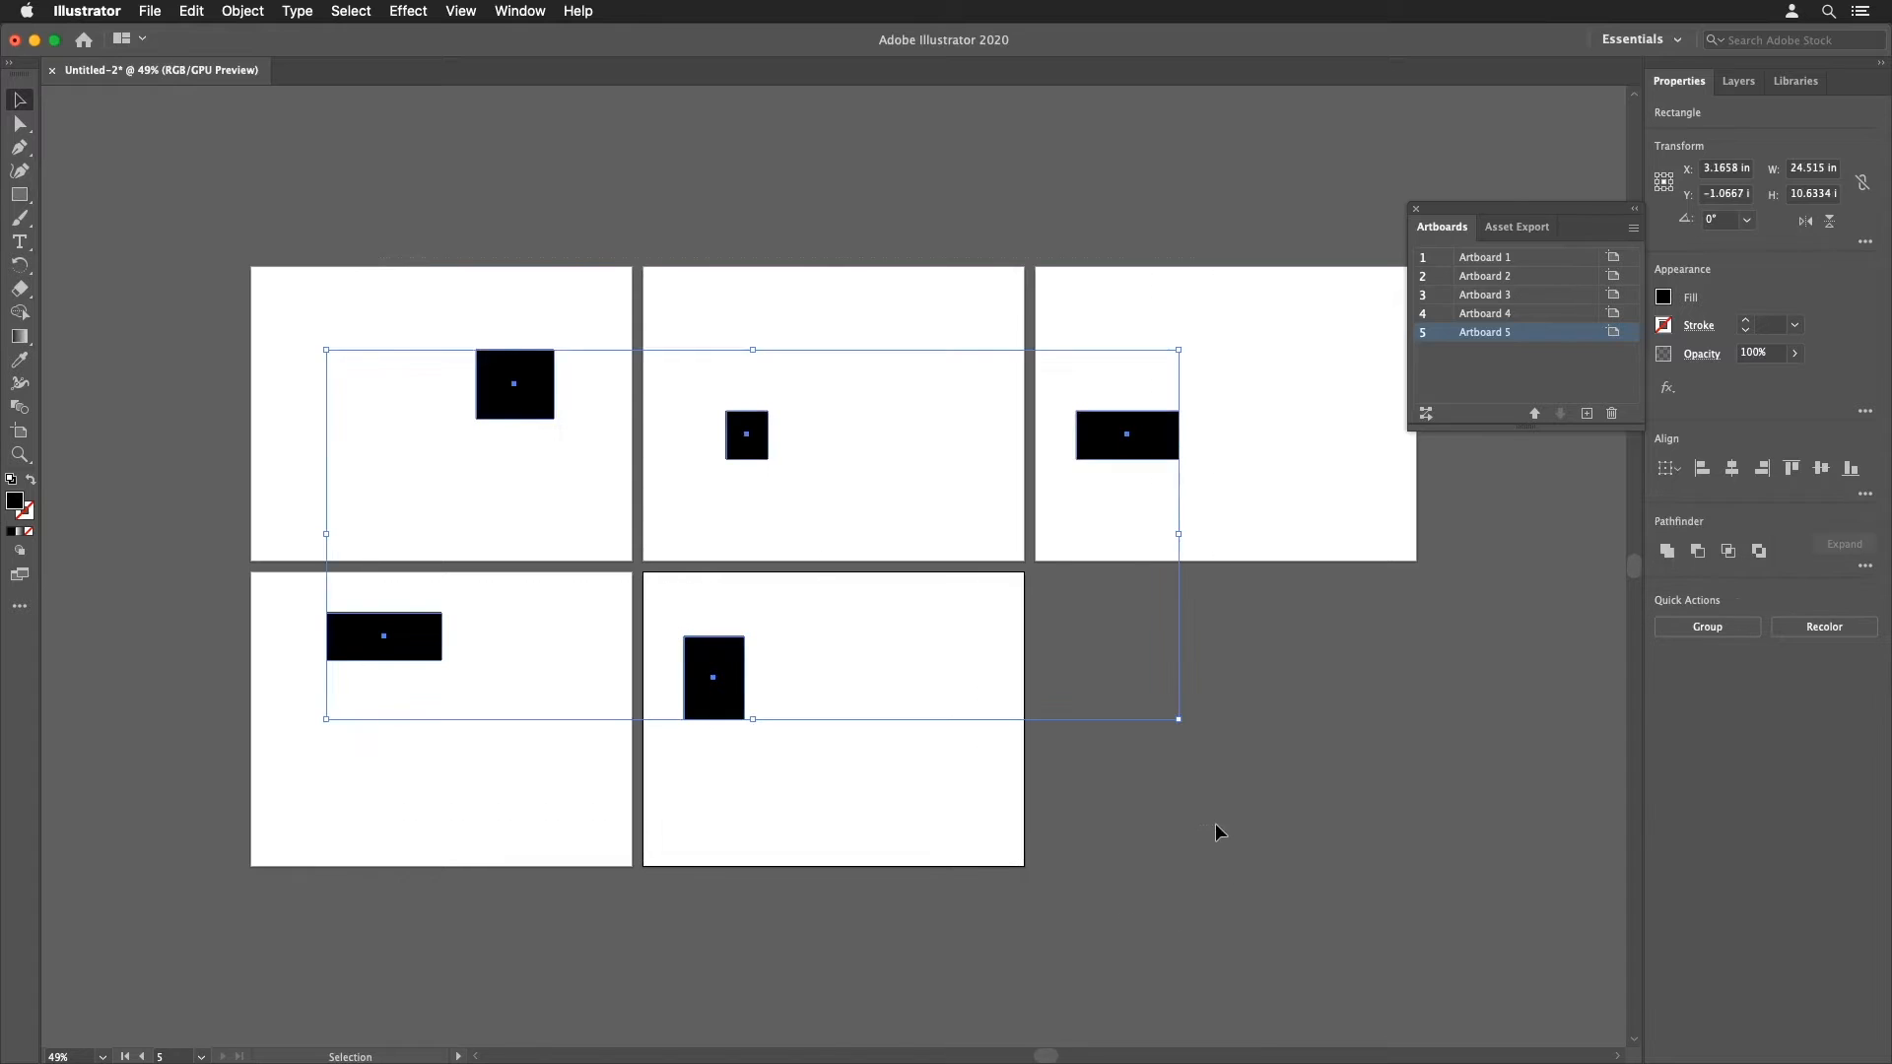
key("Delete")
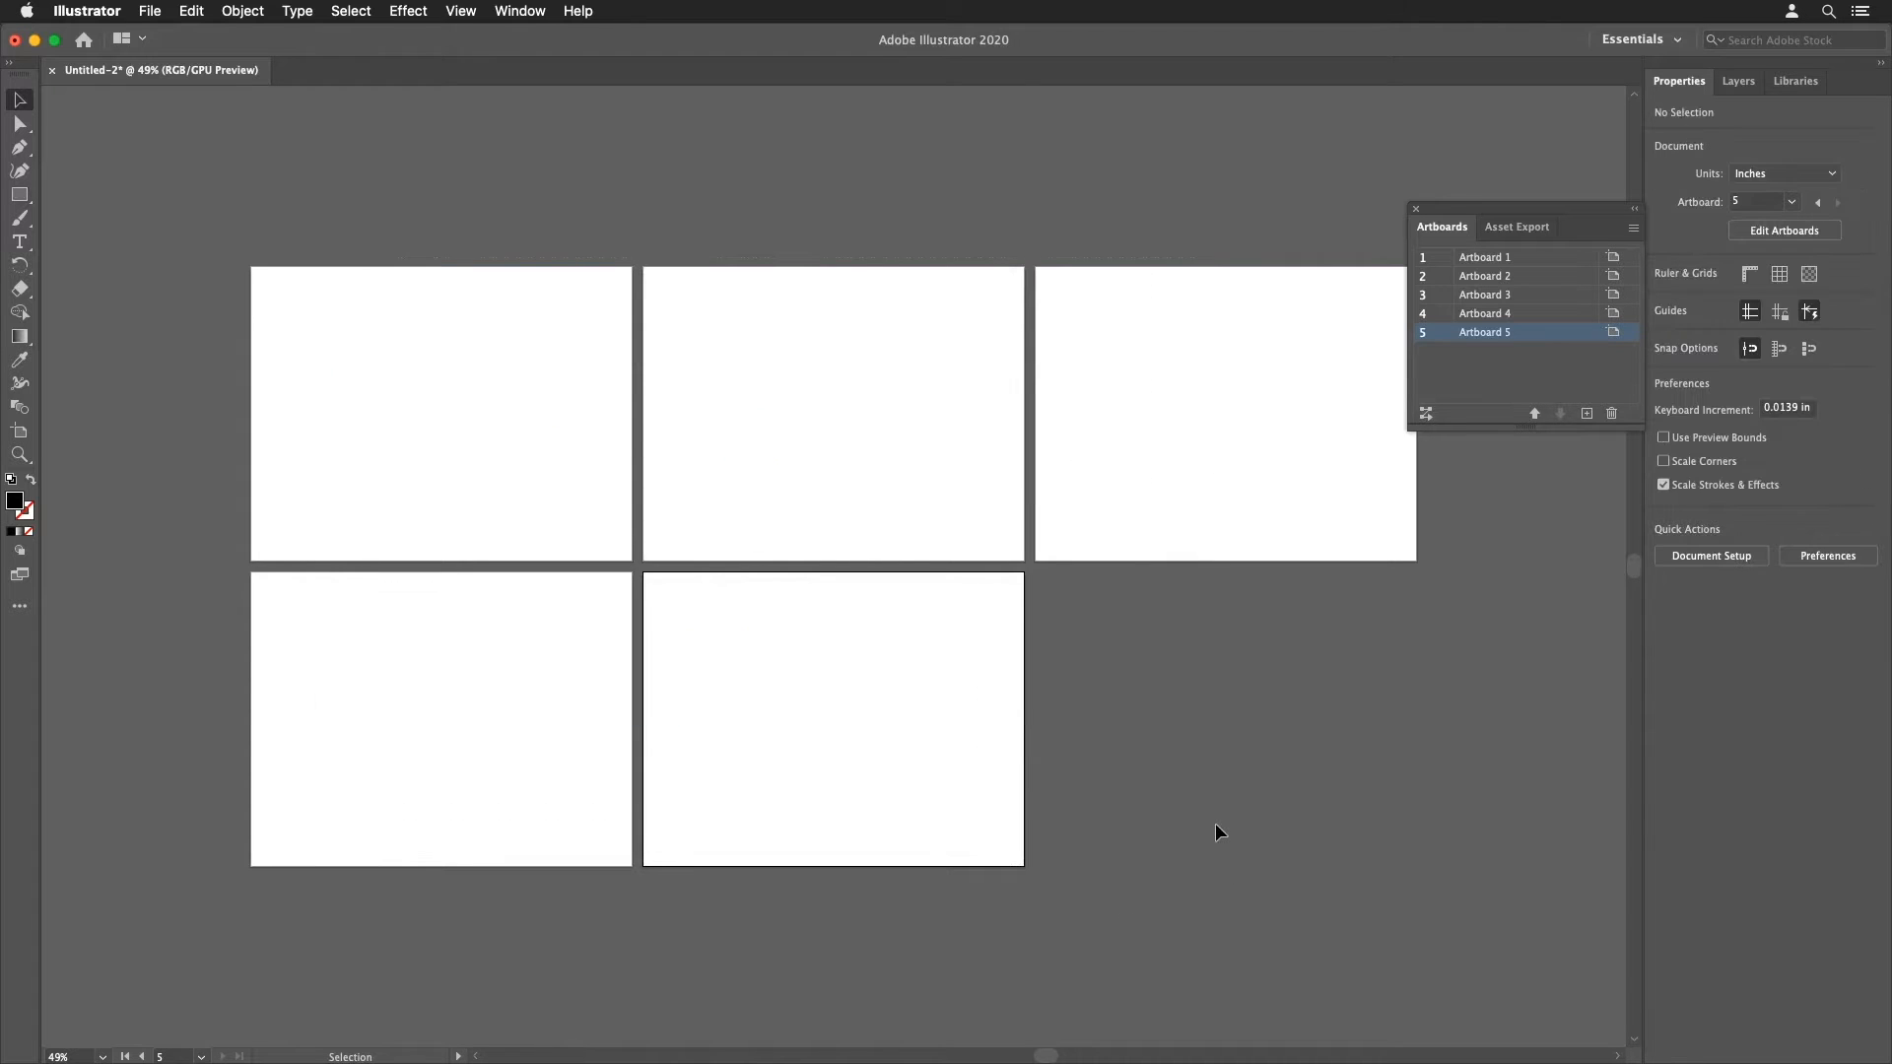
Step: Rearrange all artboards into 2 columns after editing the spacing value to a wider gap
left_click(1631, 229)
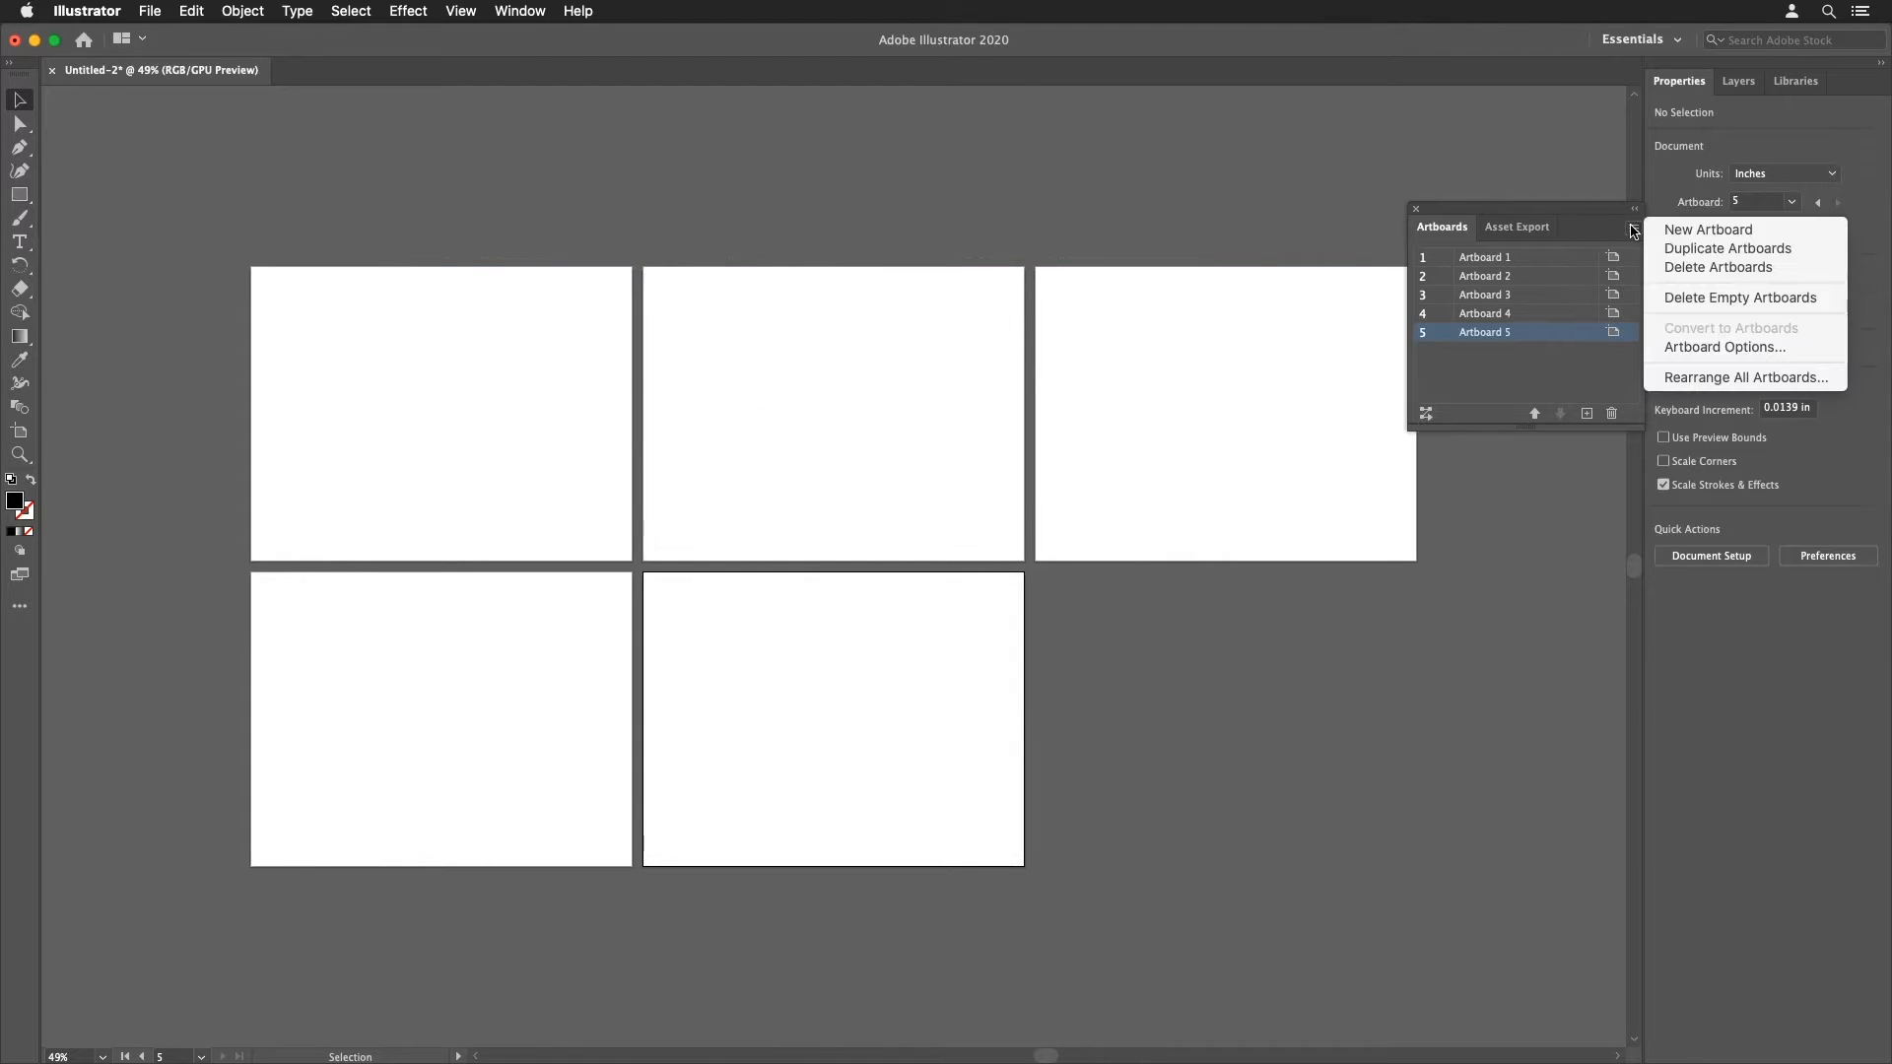
left_click(1696, 379)
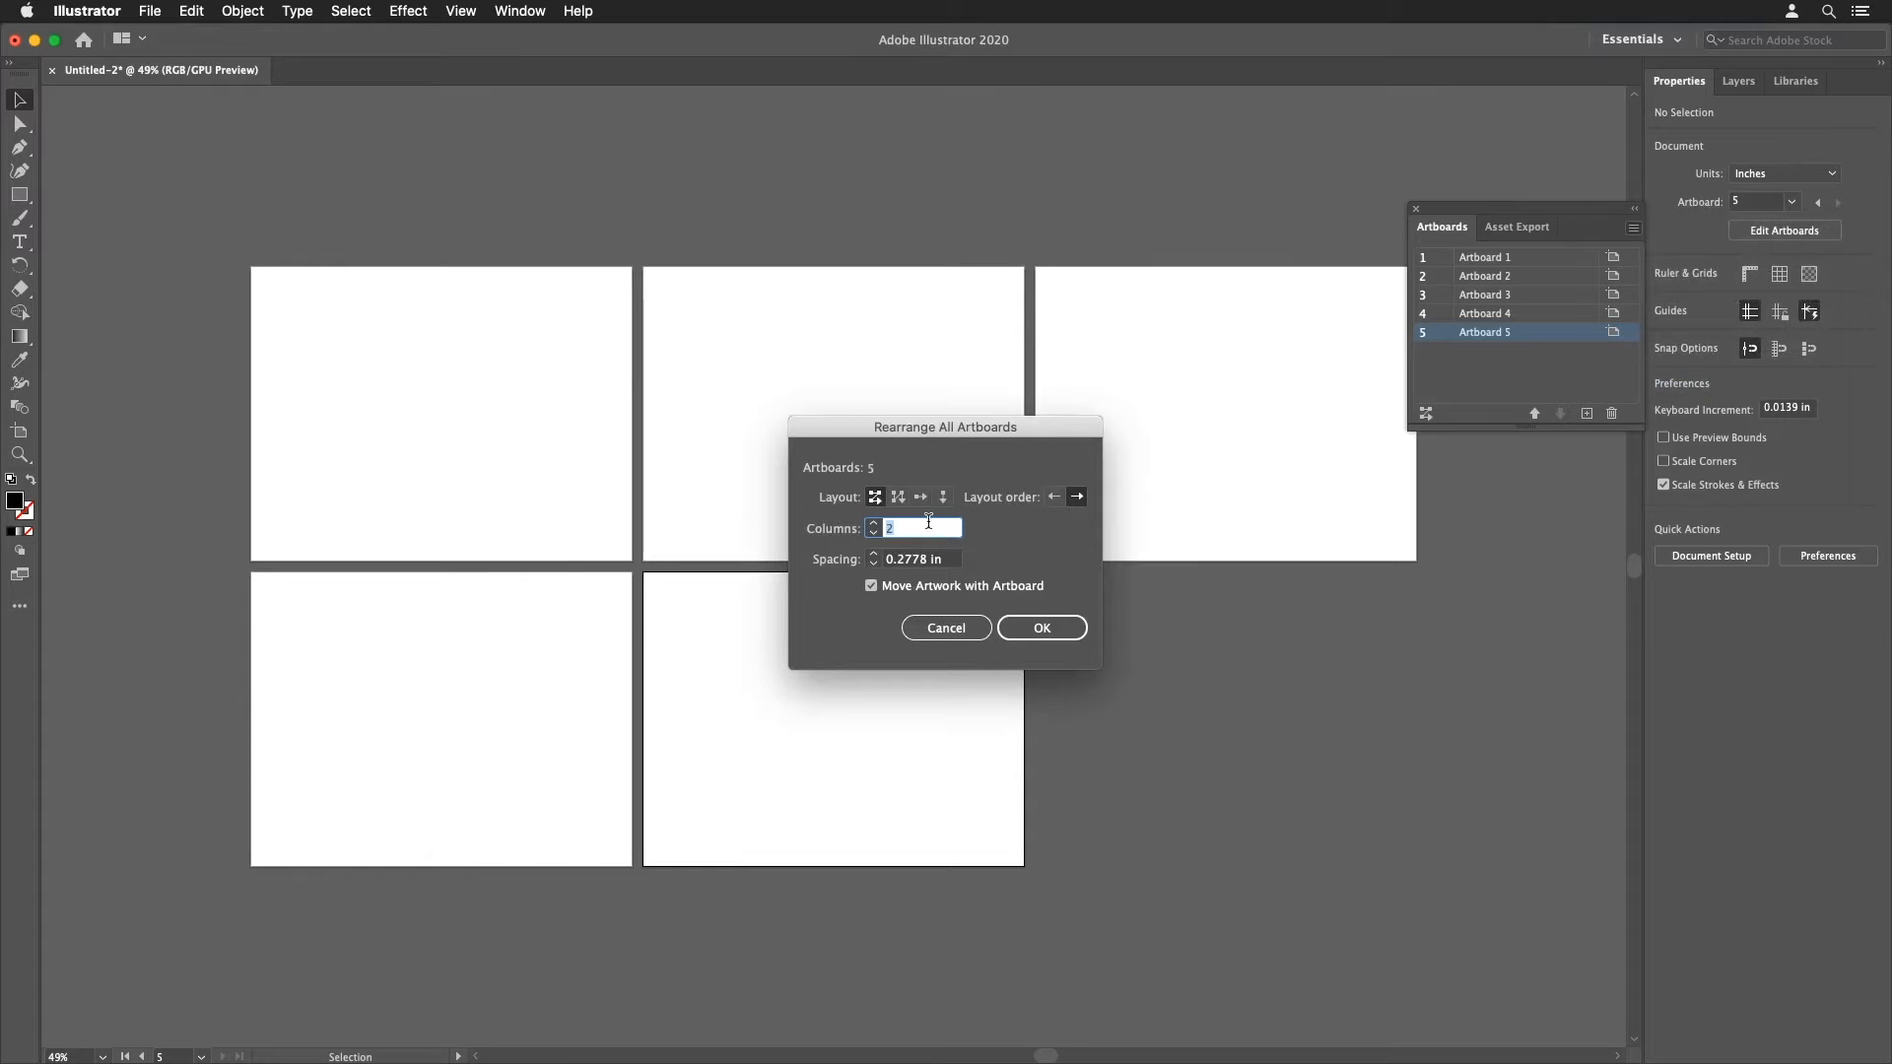
left_click_drag(924, 567, 900, 566)
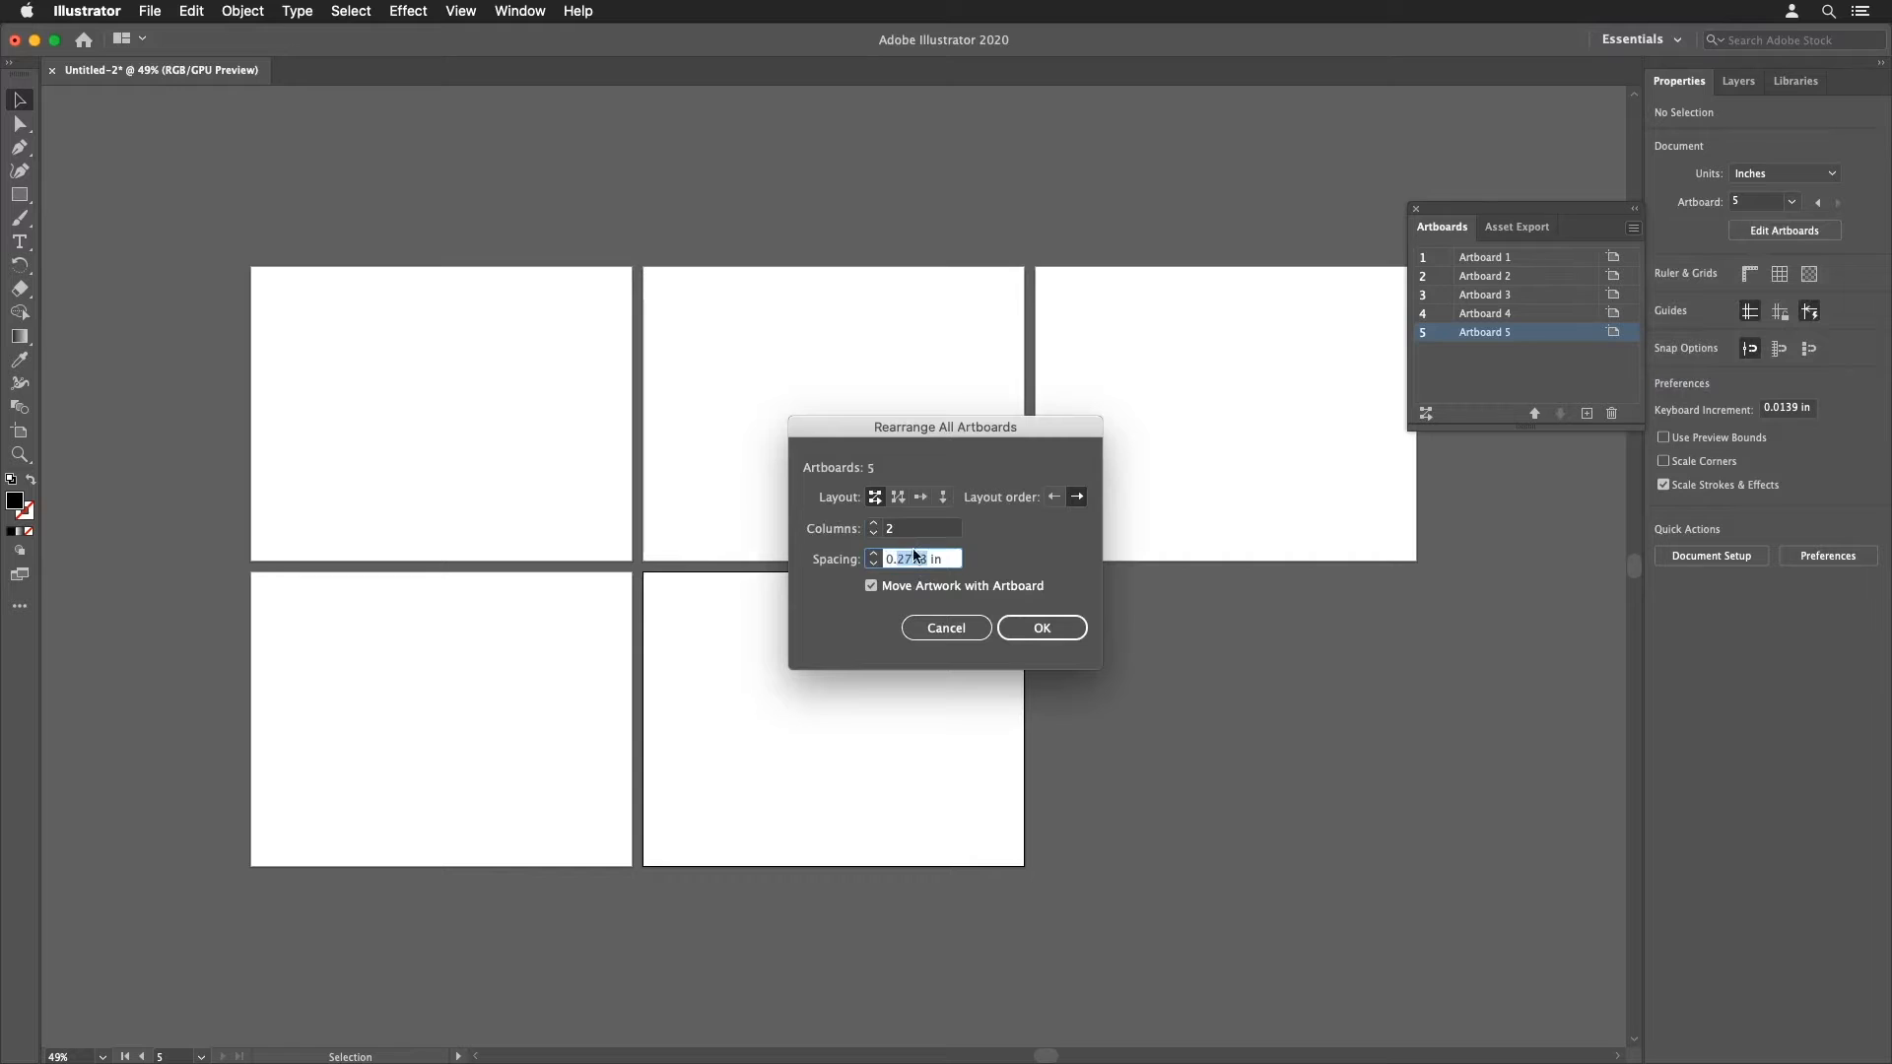
type("7")
left_click(1013, 630)
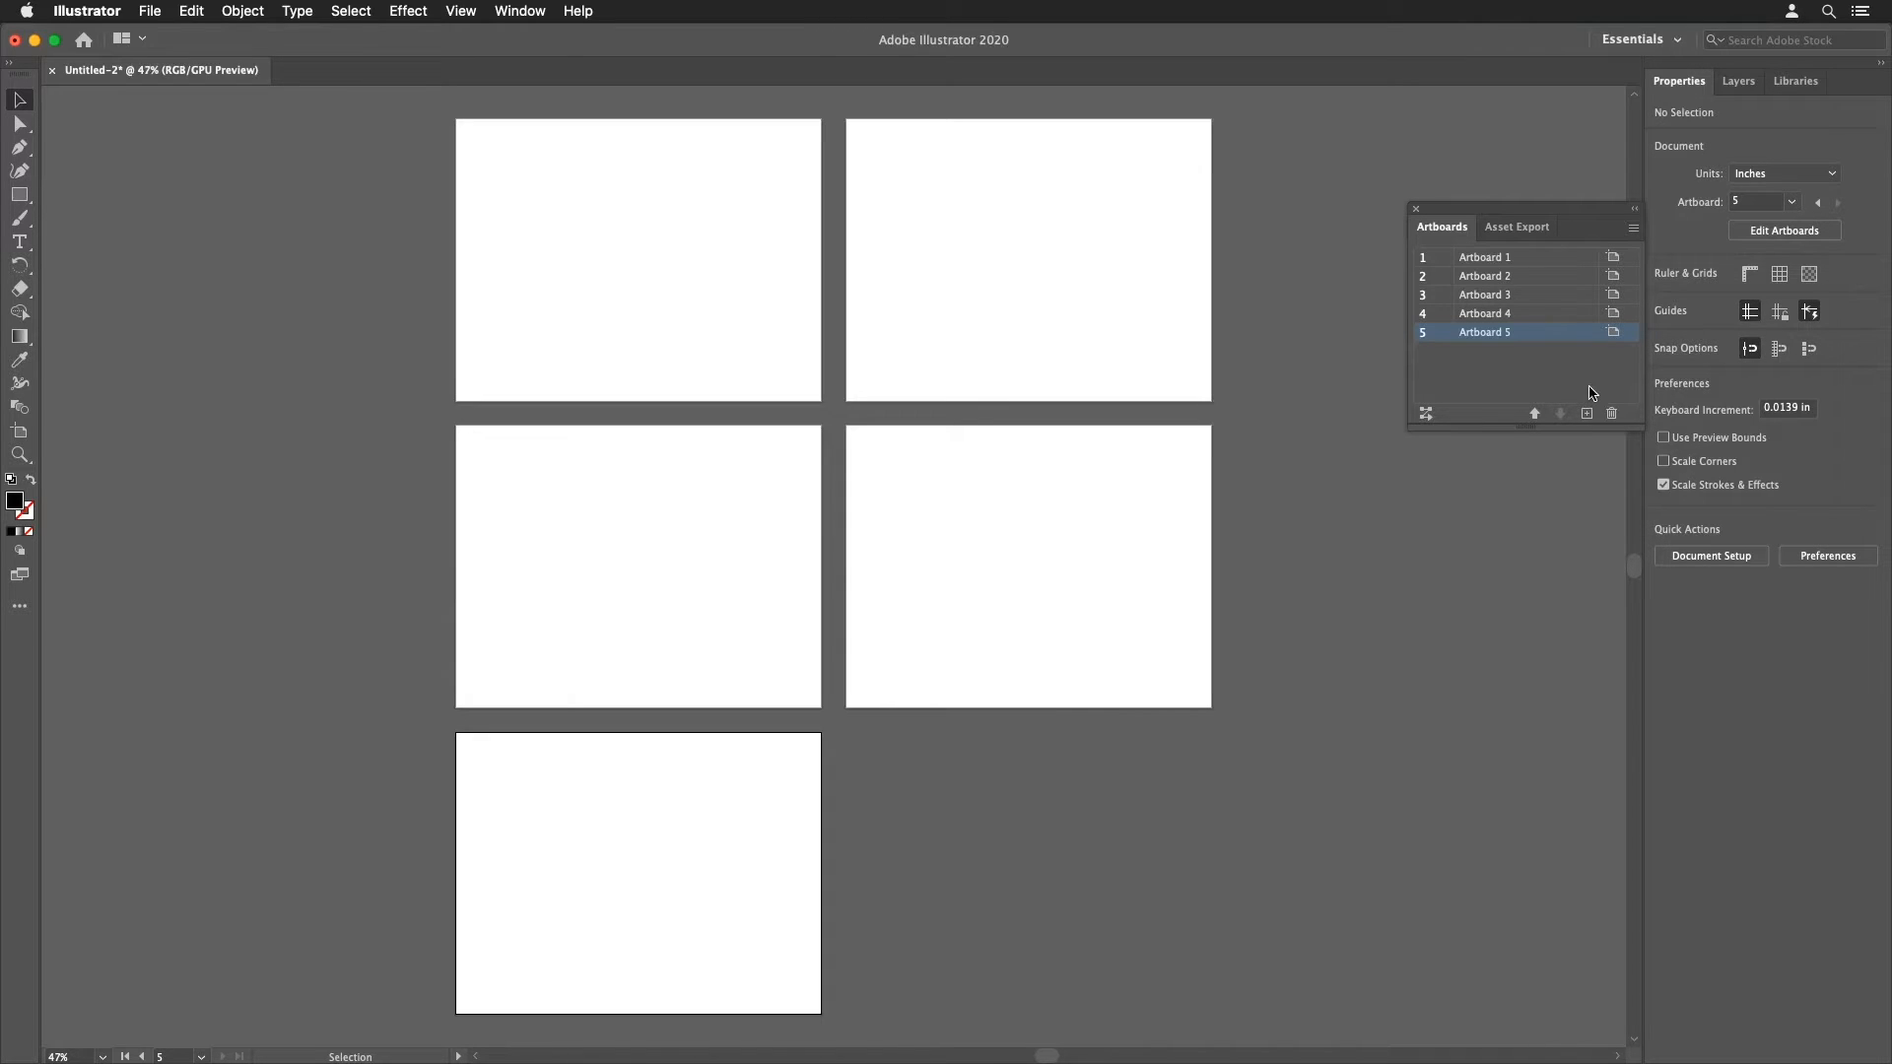
Step: Make different artboards active by selecting them in the Artboards list and on the canvas
left_click(1602, 256)
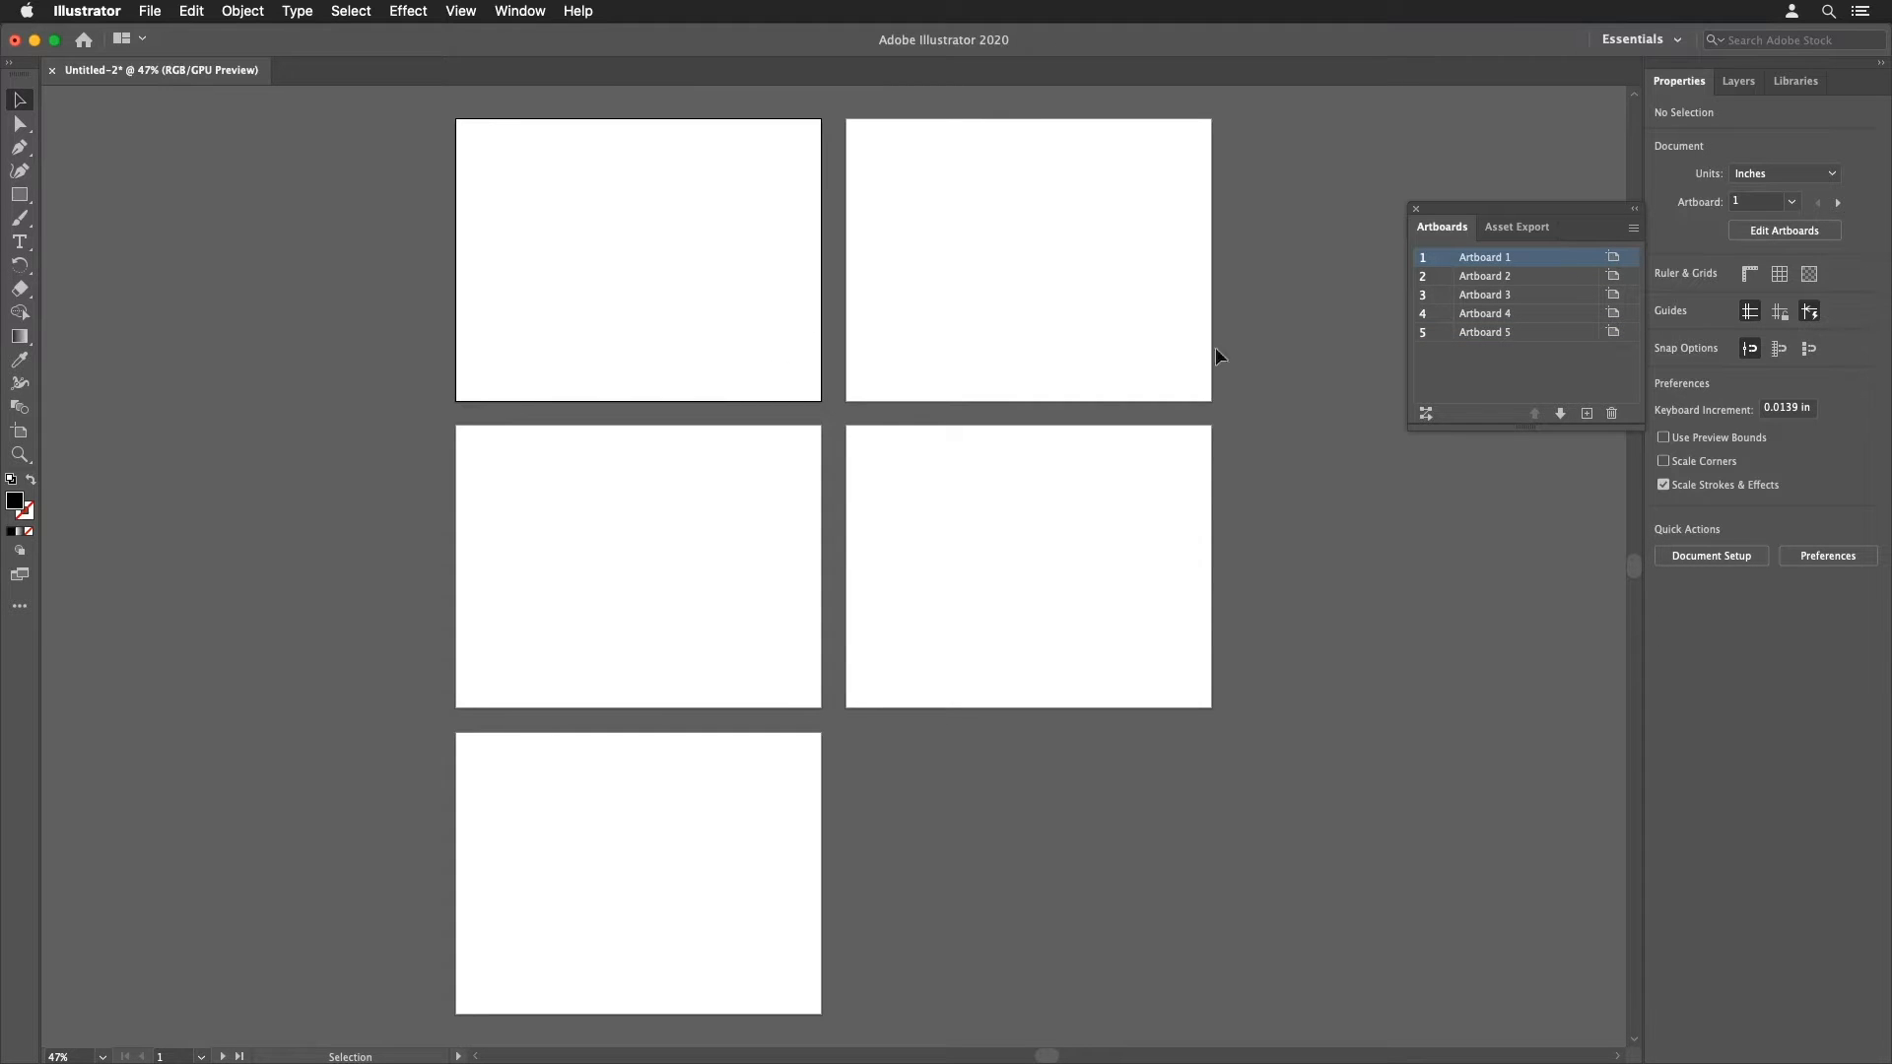
left_click(768, 812)
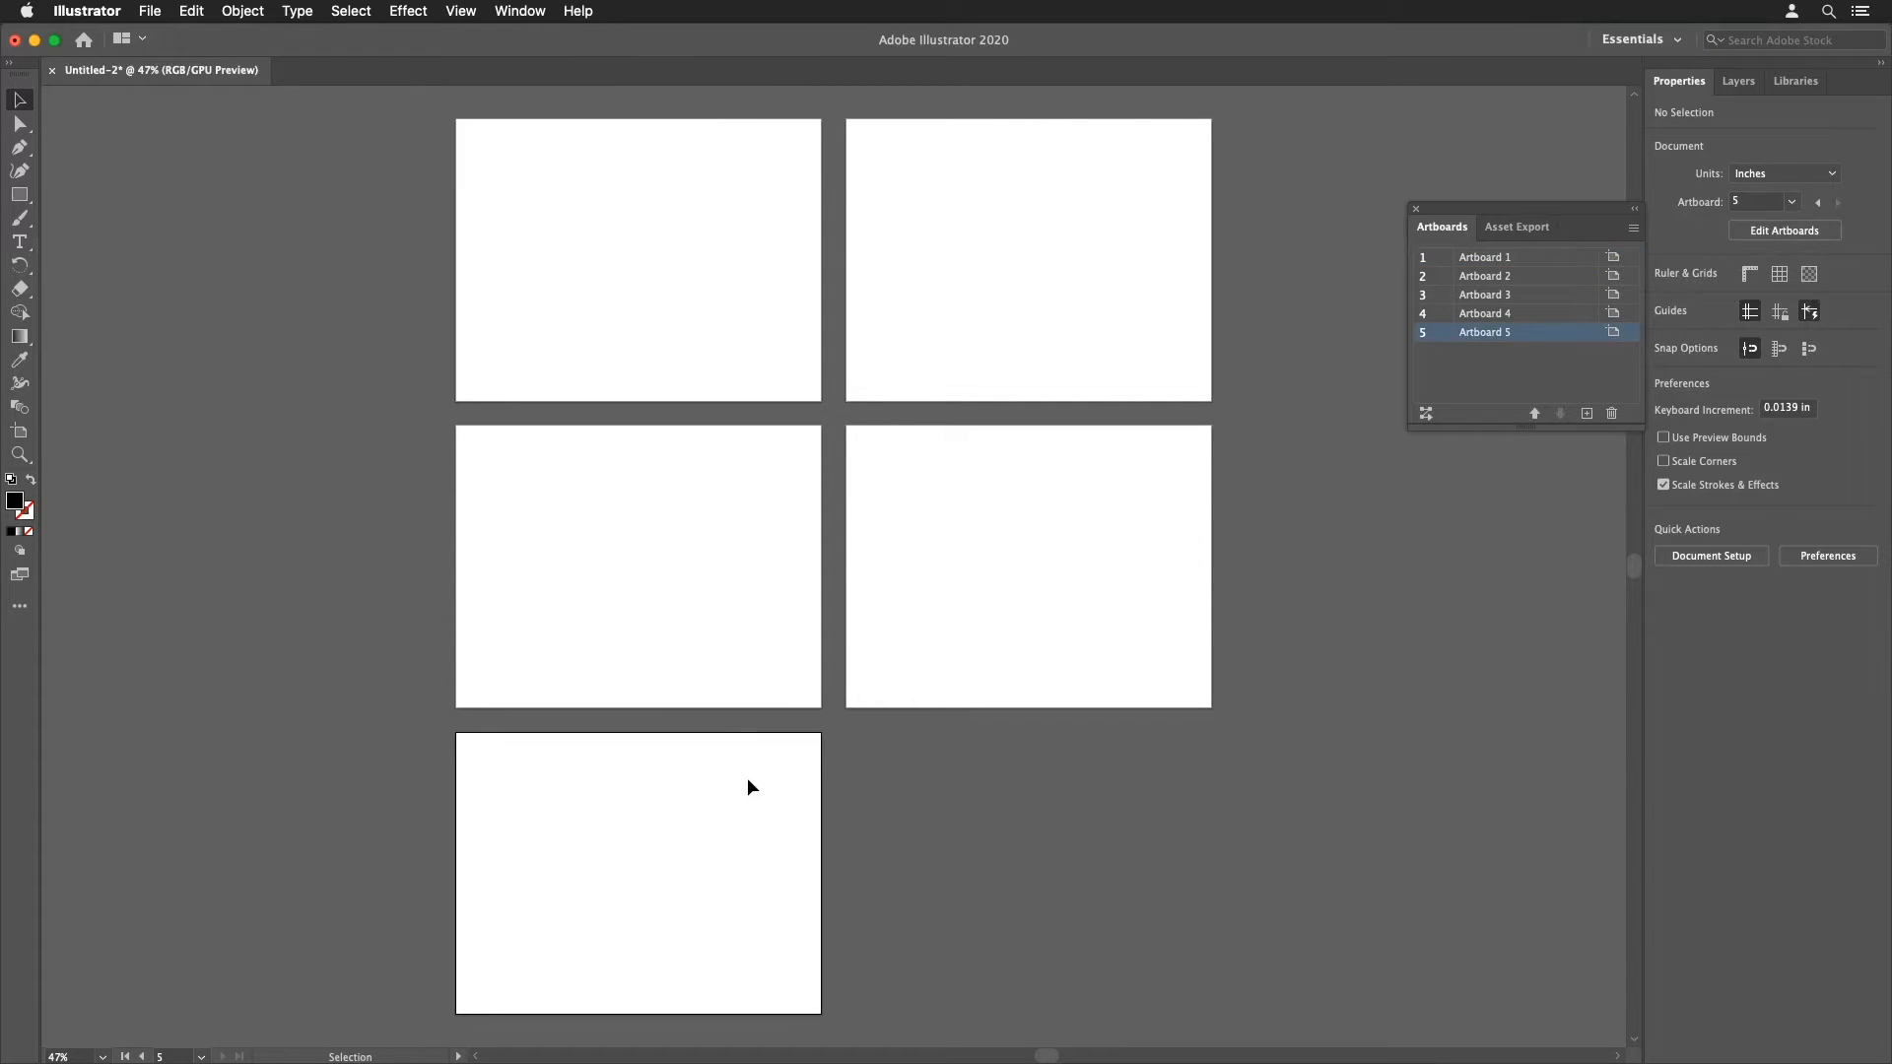
left_click(944, 643)
left_click(713, 658)
left_click(985, 501)
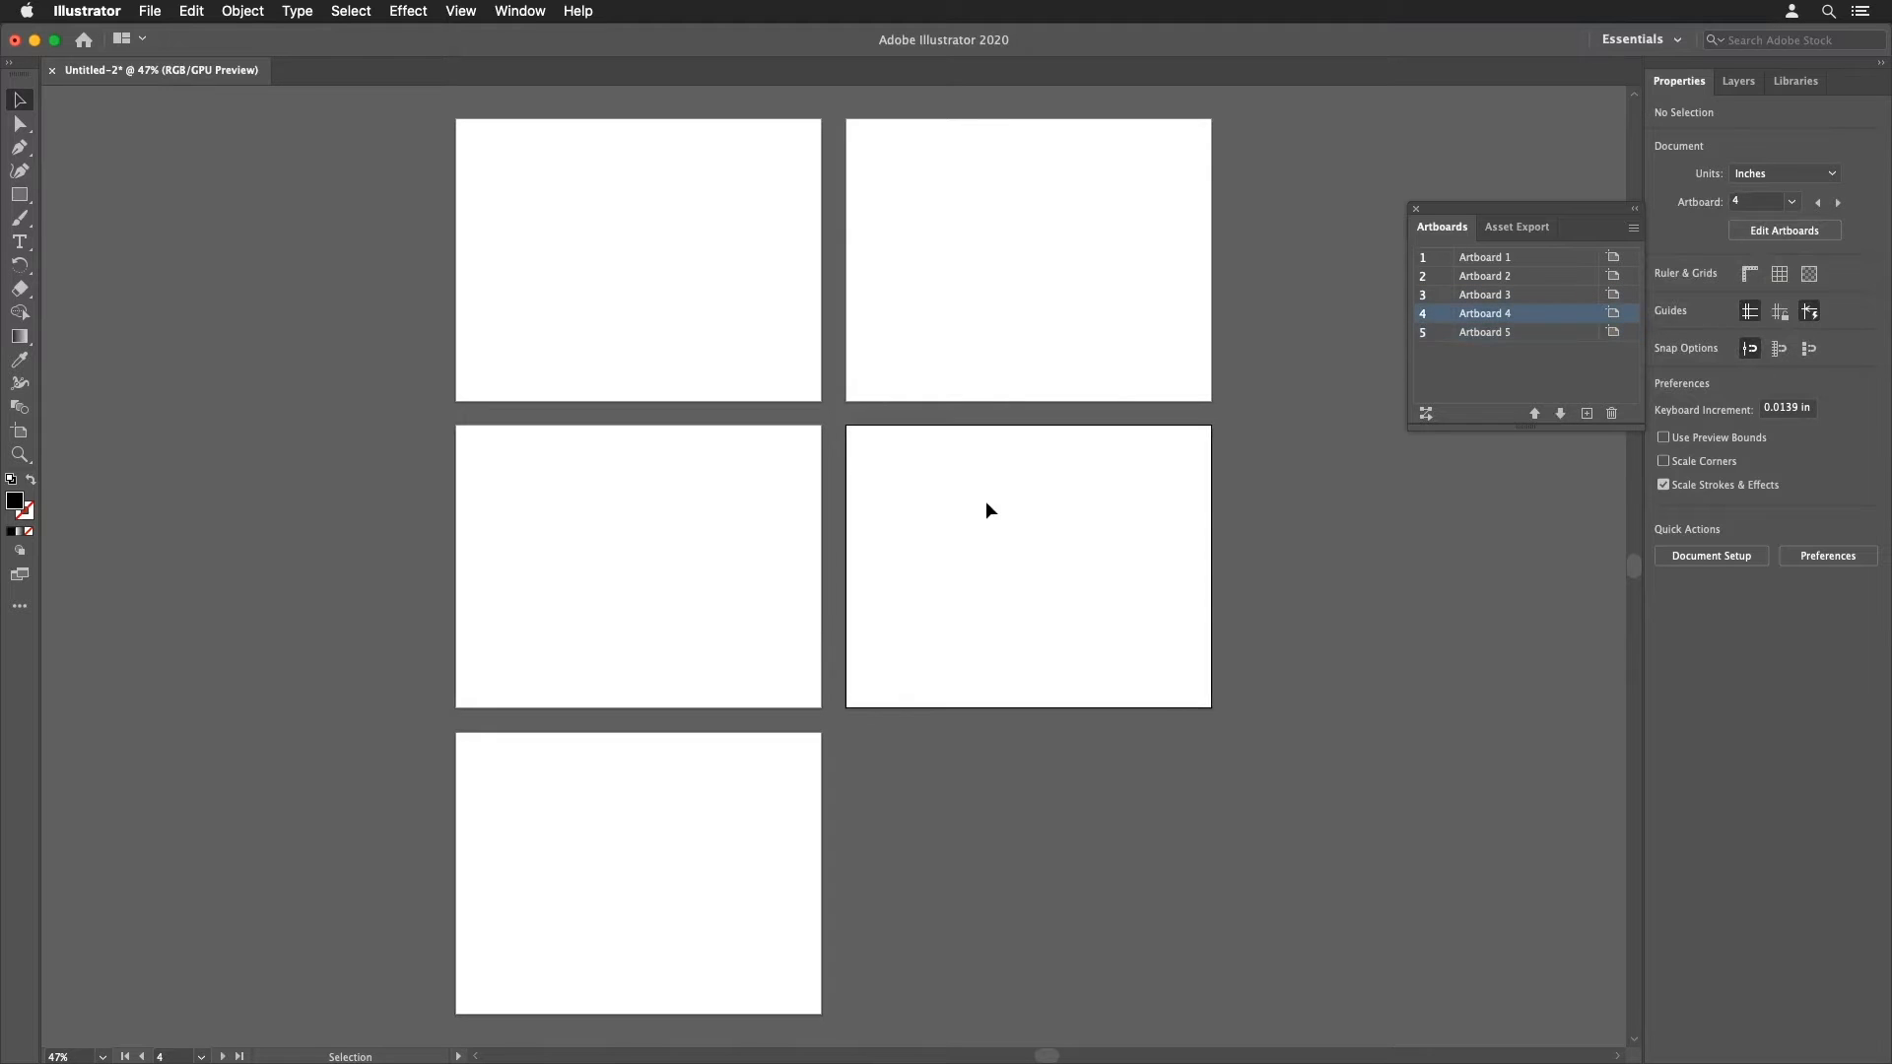
left_click(989, 288)
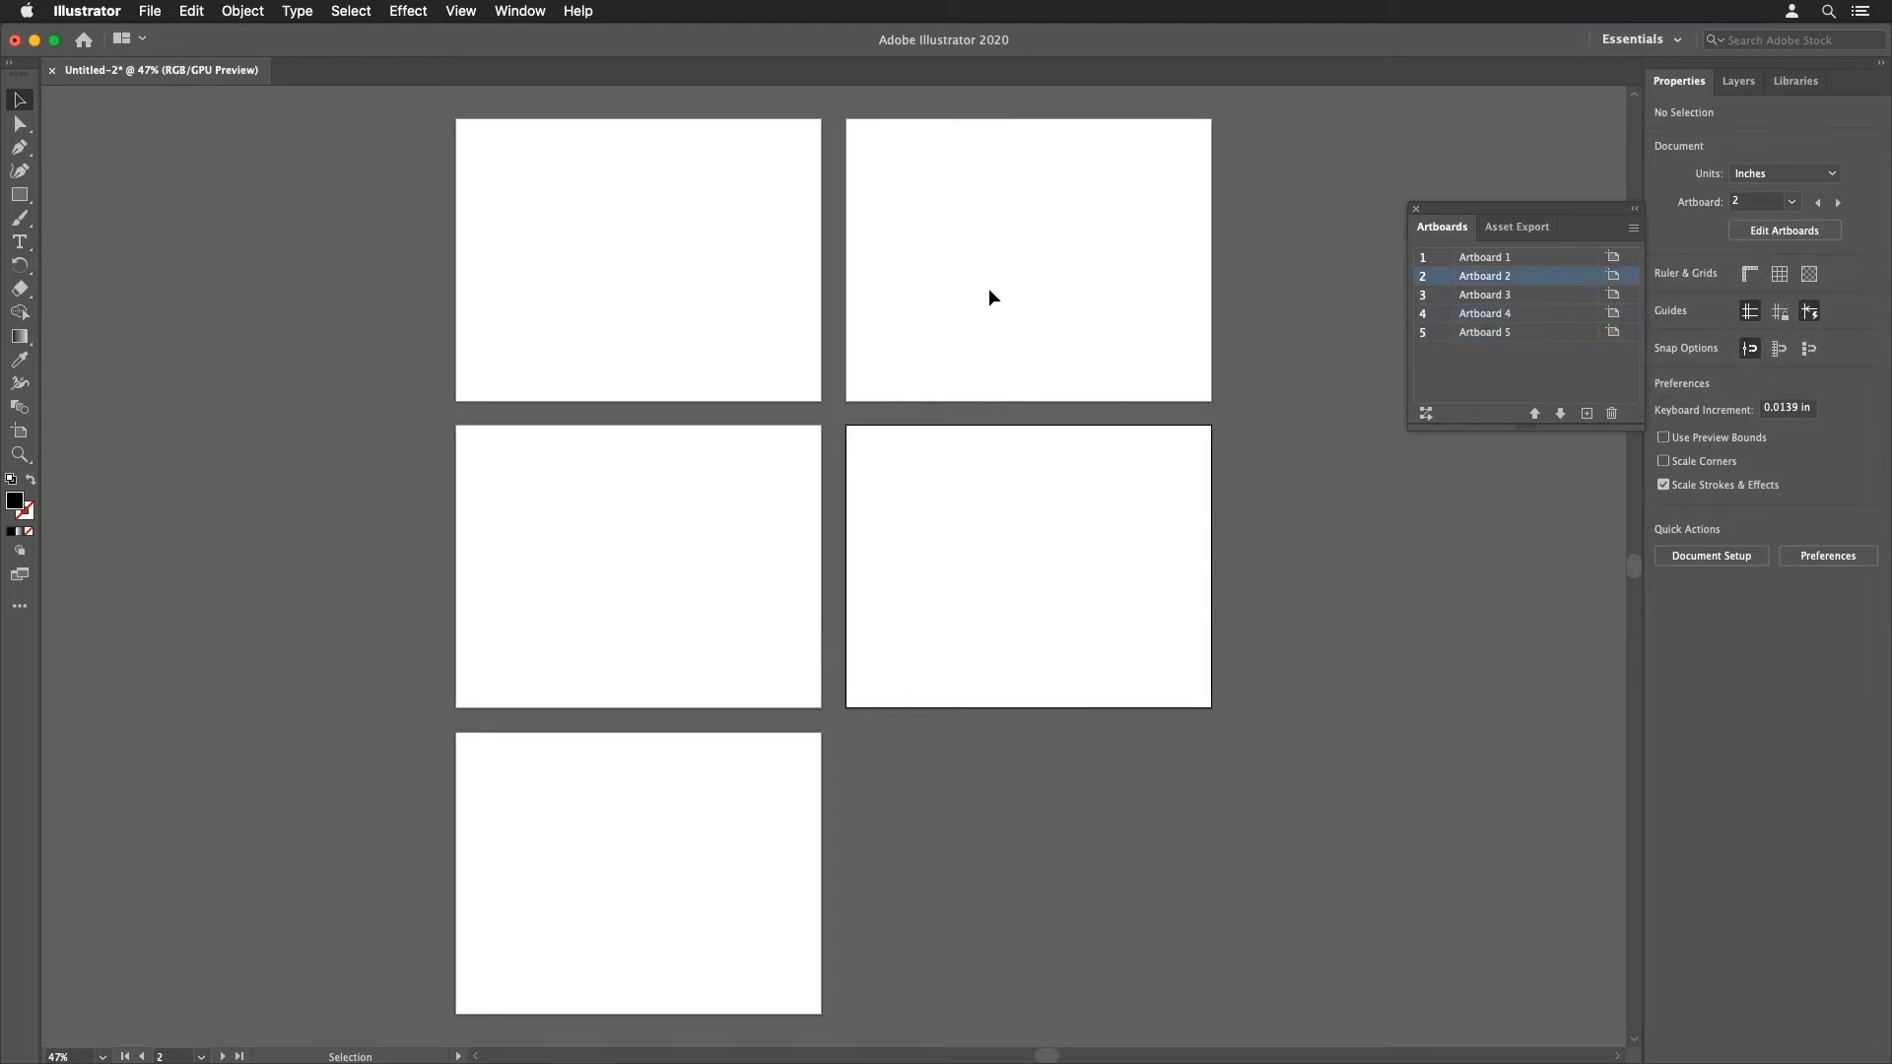
Step: Select Artboard 3 in the Artboards list and delete it, then activate Artboard 4
left_click(1524, 332)
left_click(1523, 313)
left_click(1523, 294)
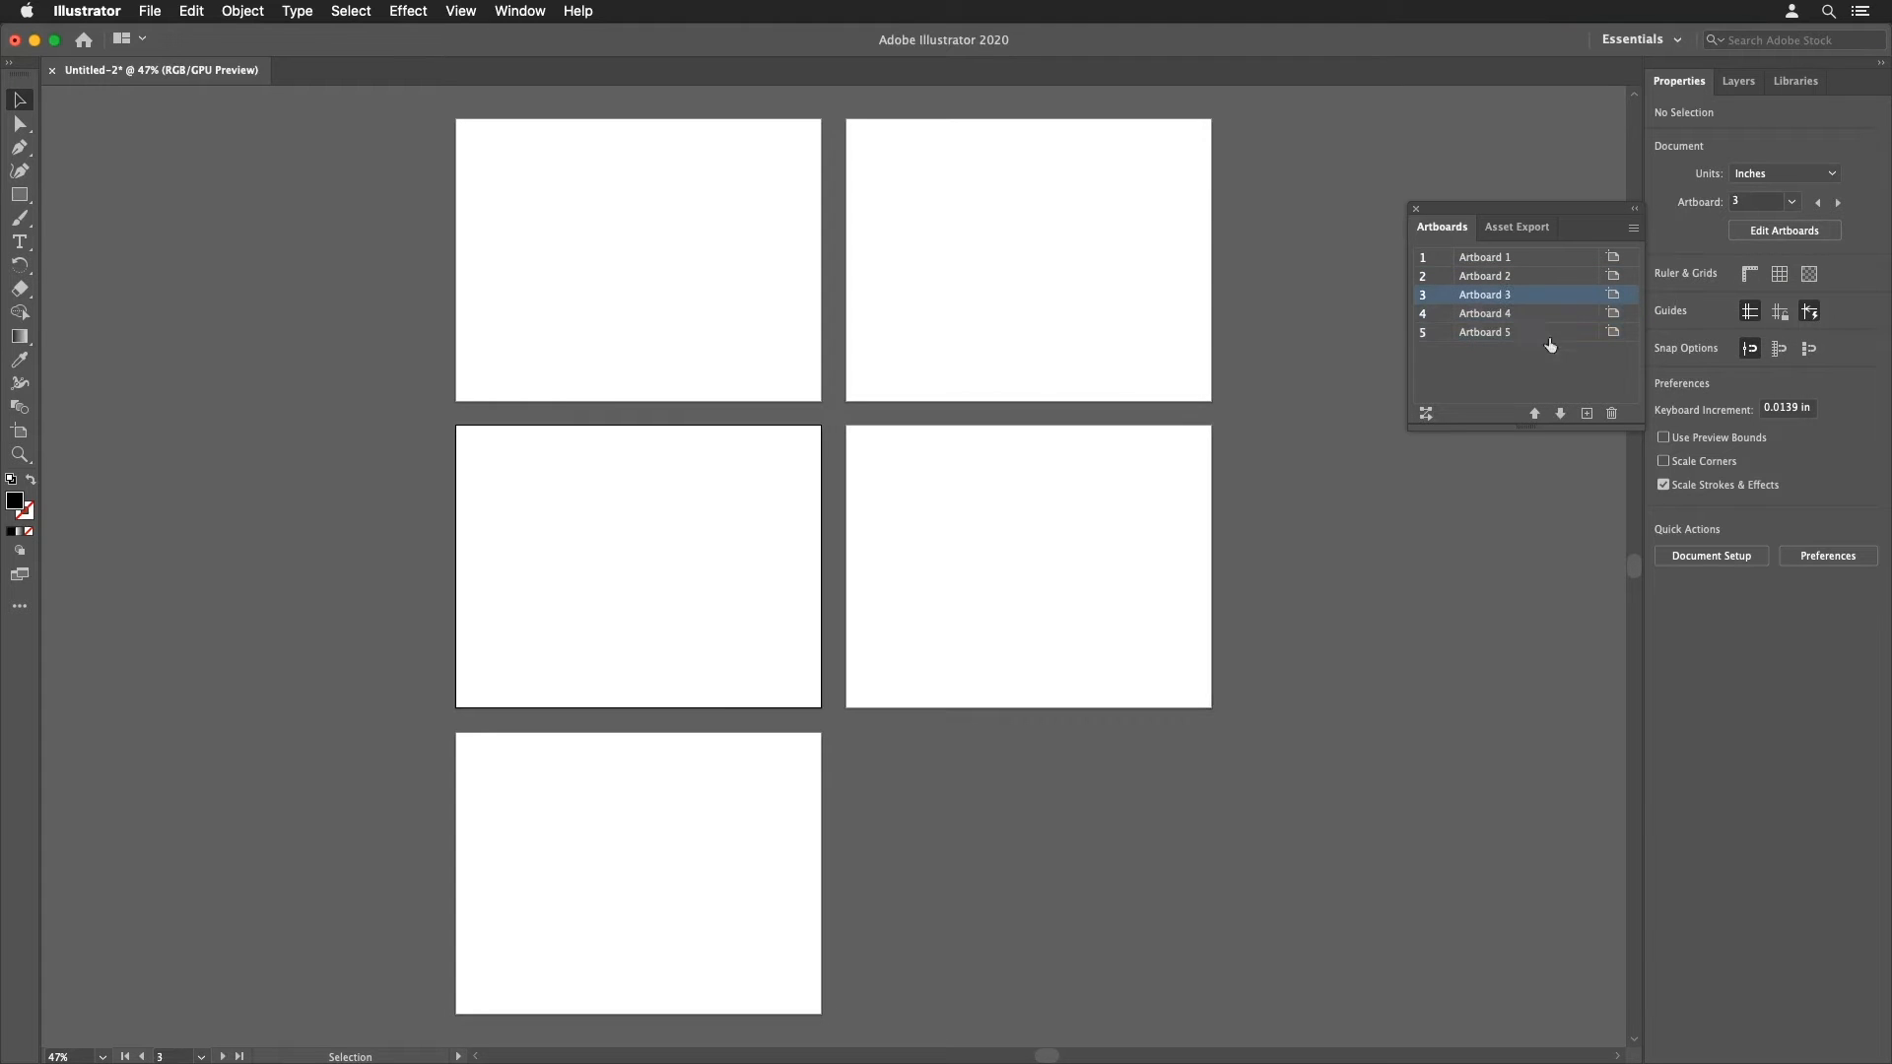
left_click(1612, 414)
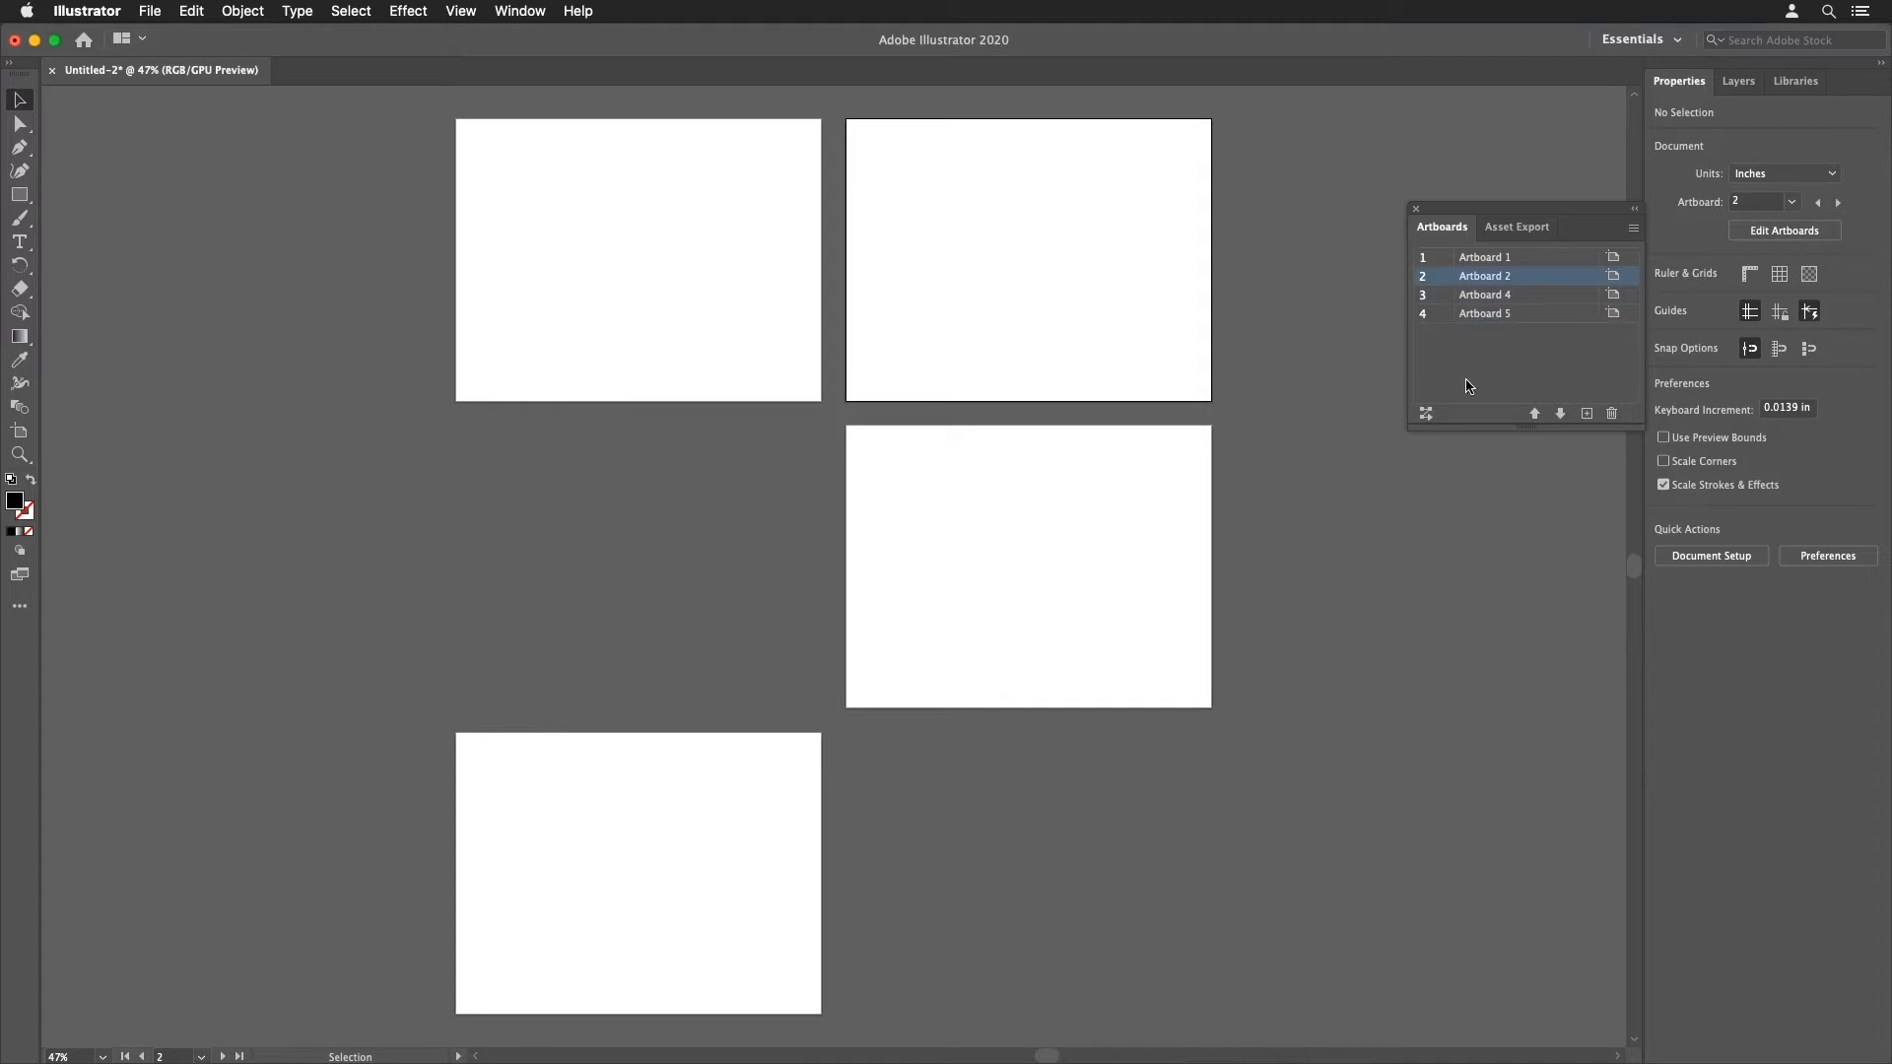
left_click(1092, 534)
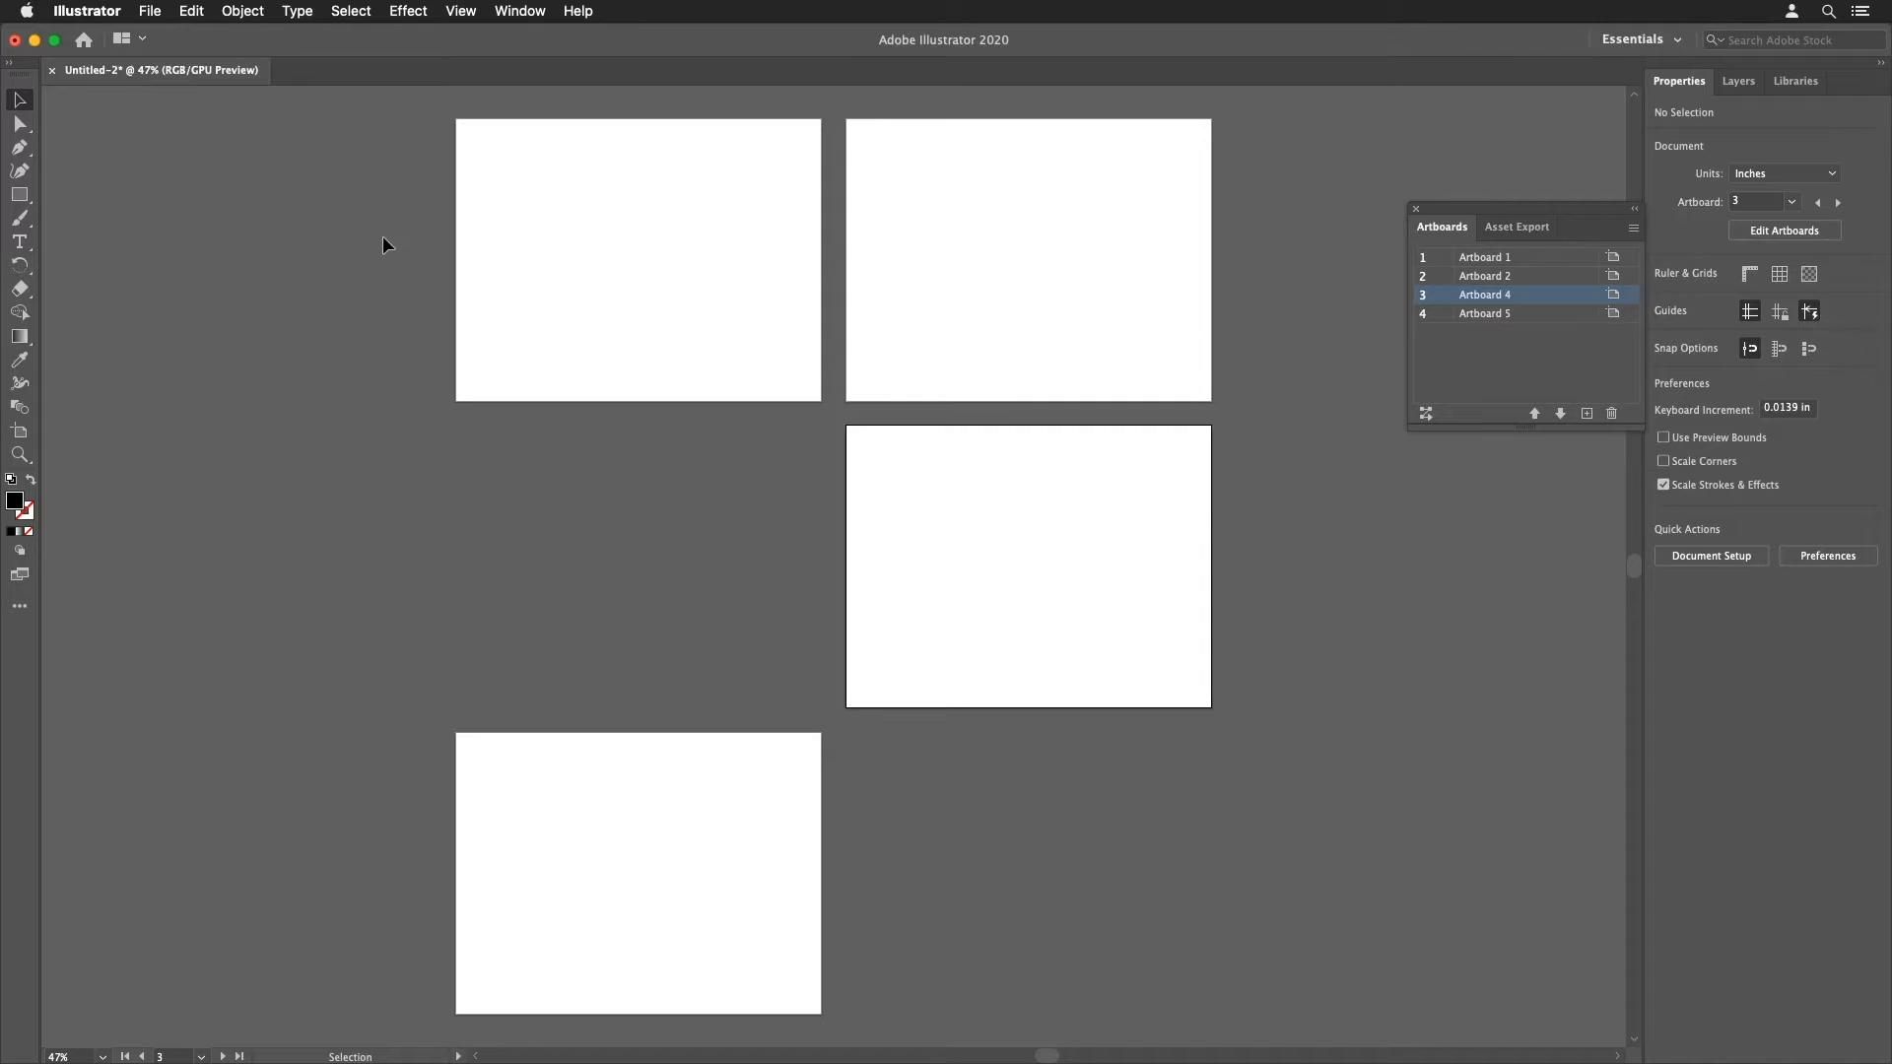
Step: Create a new document with 6 artboards and the artboard spacing set to 5
left_click(148, 11)
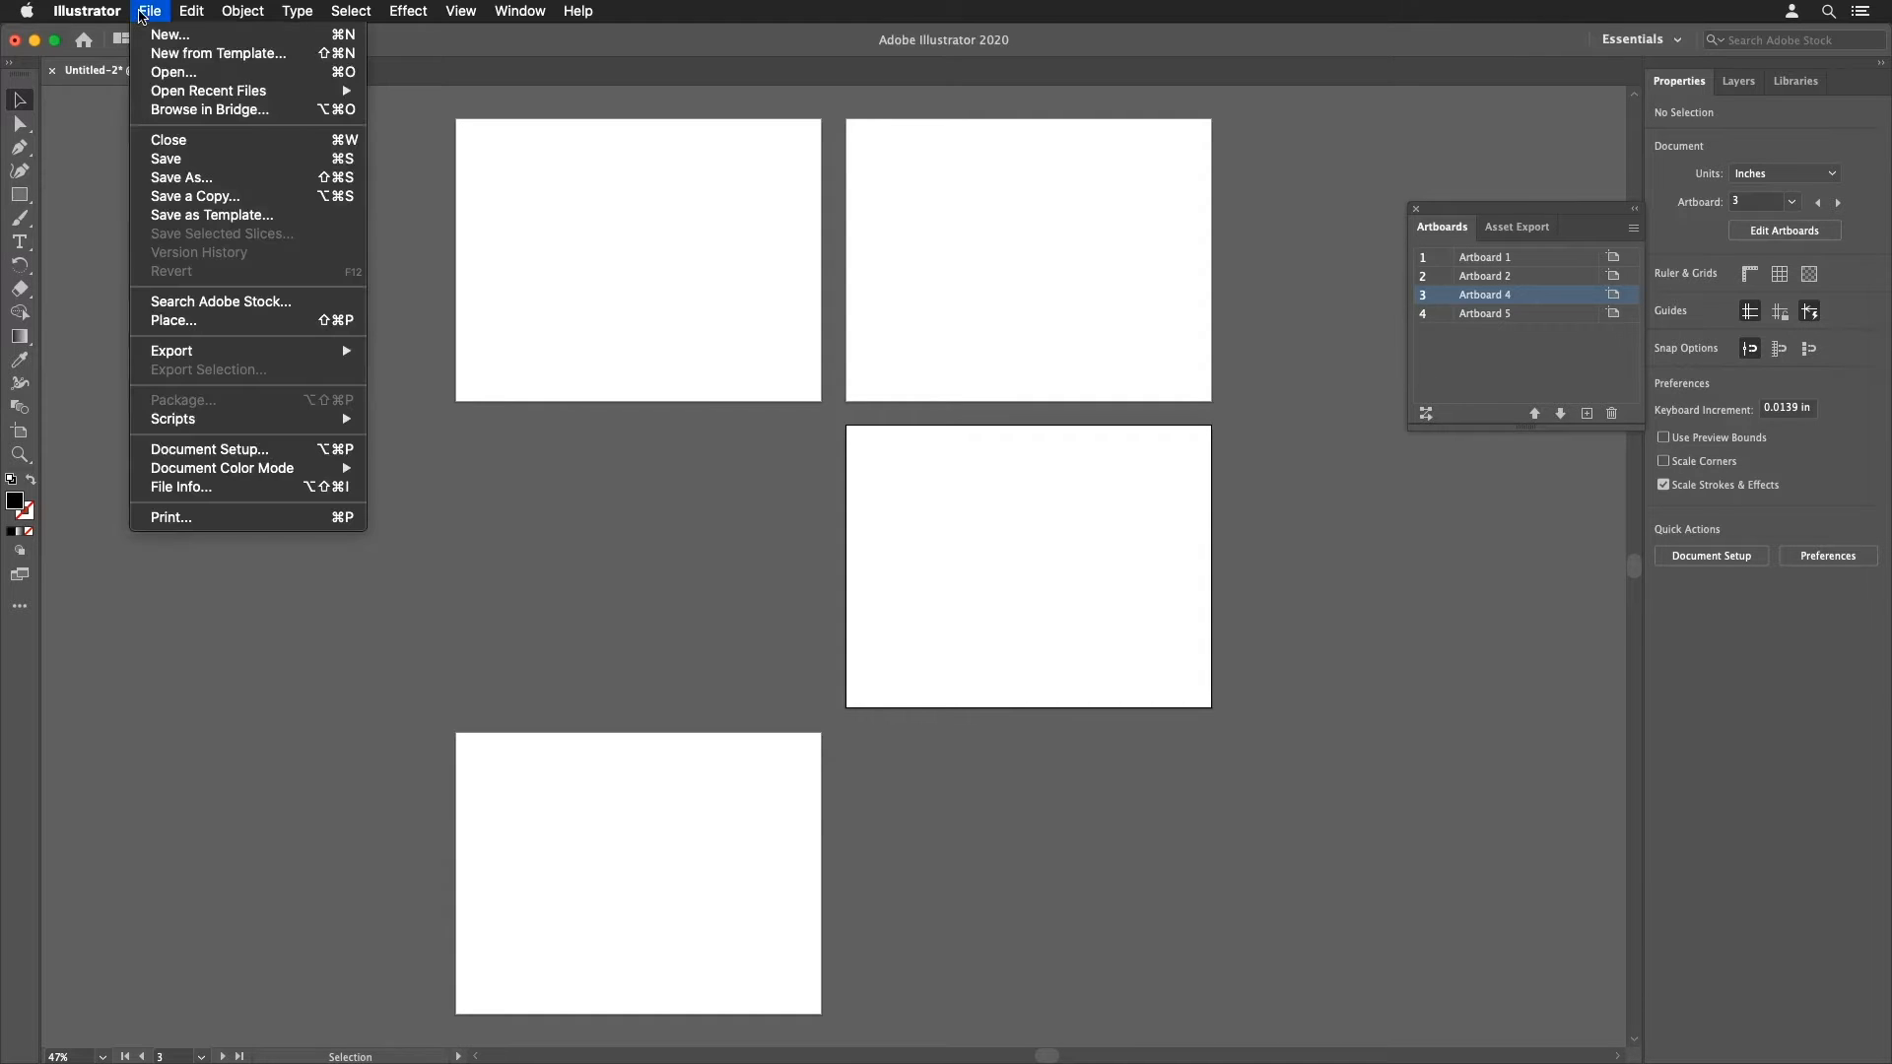
left_click(169, 37)
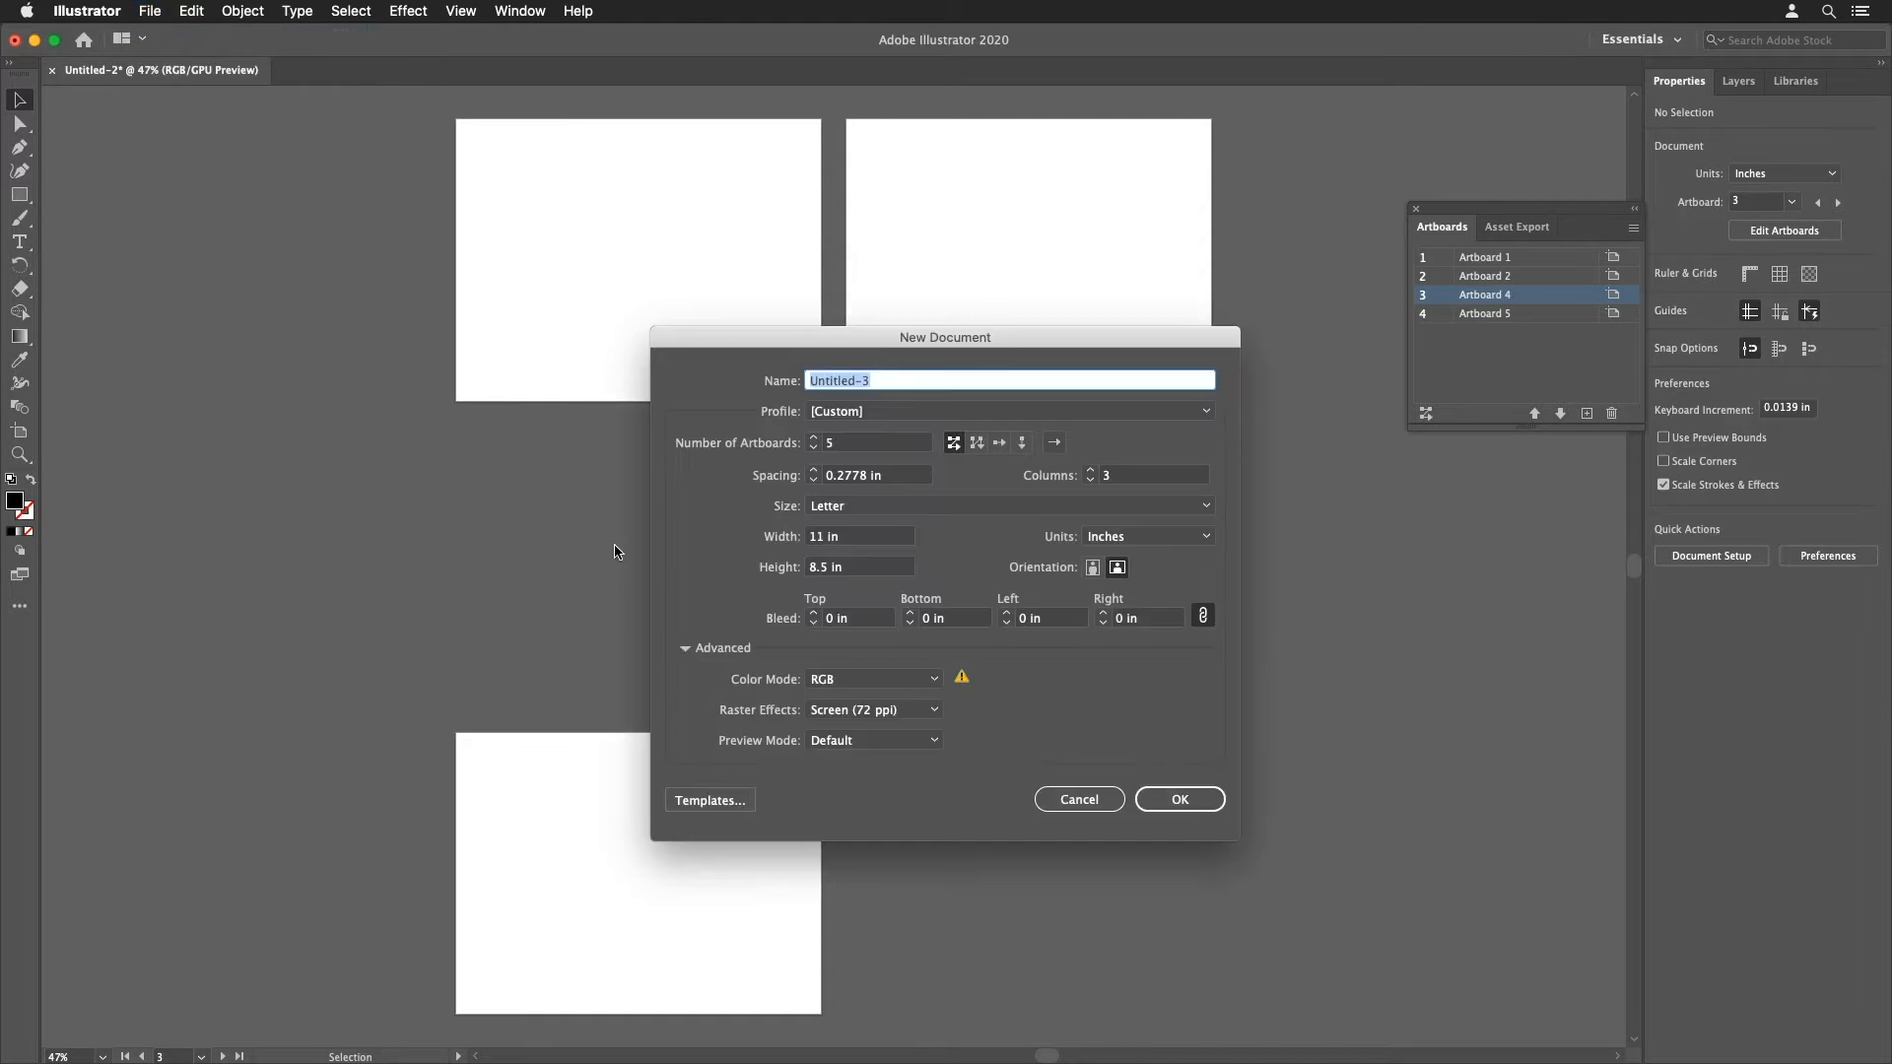
key("Tab")
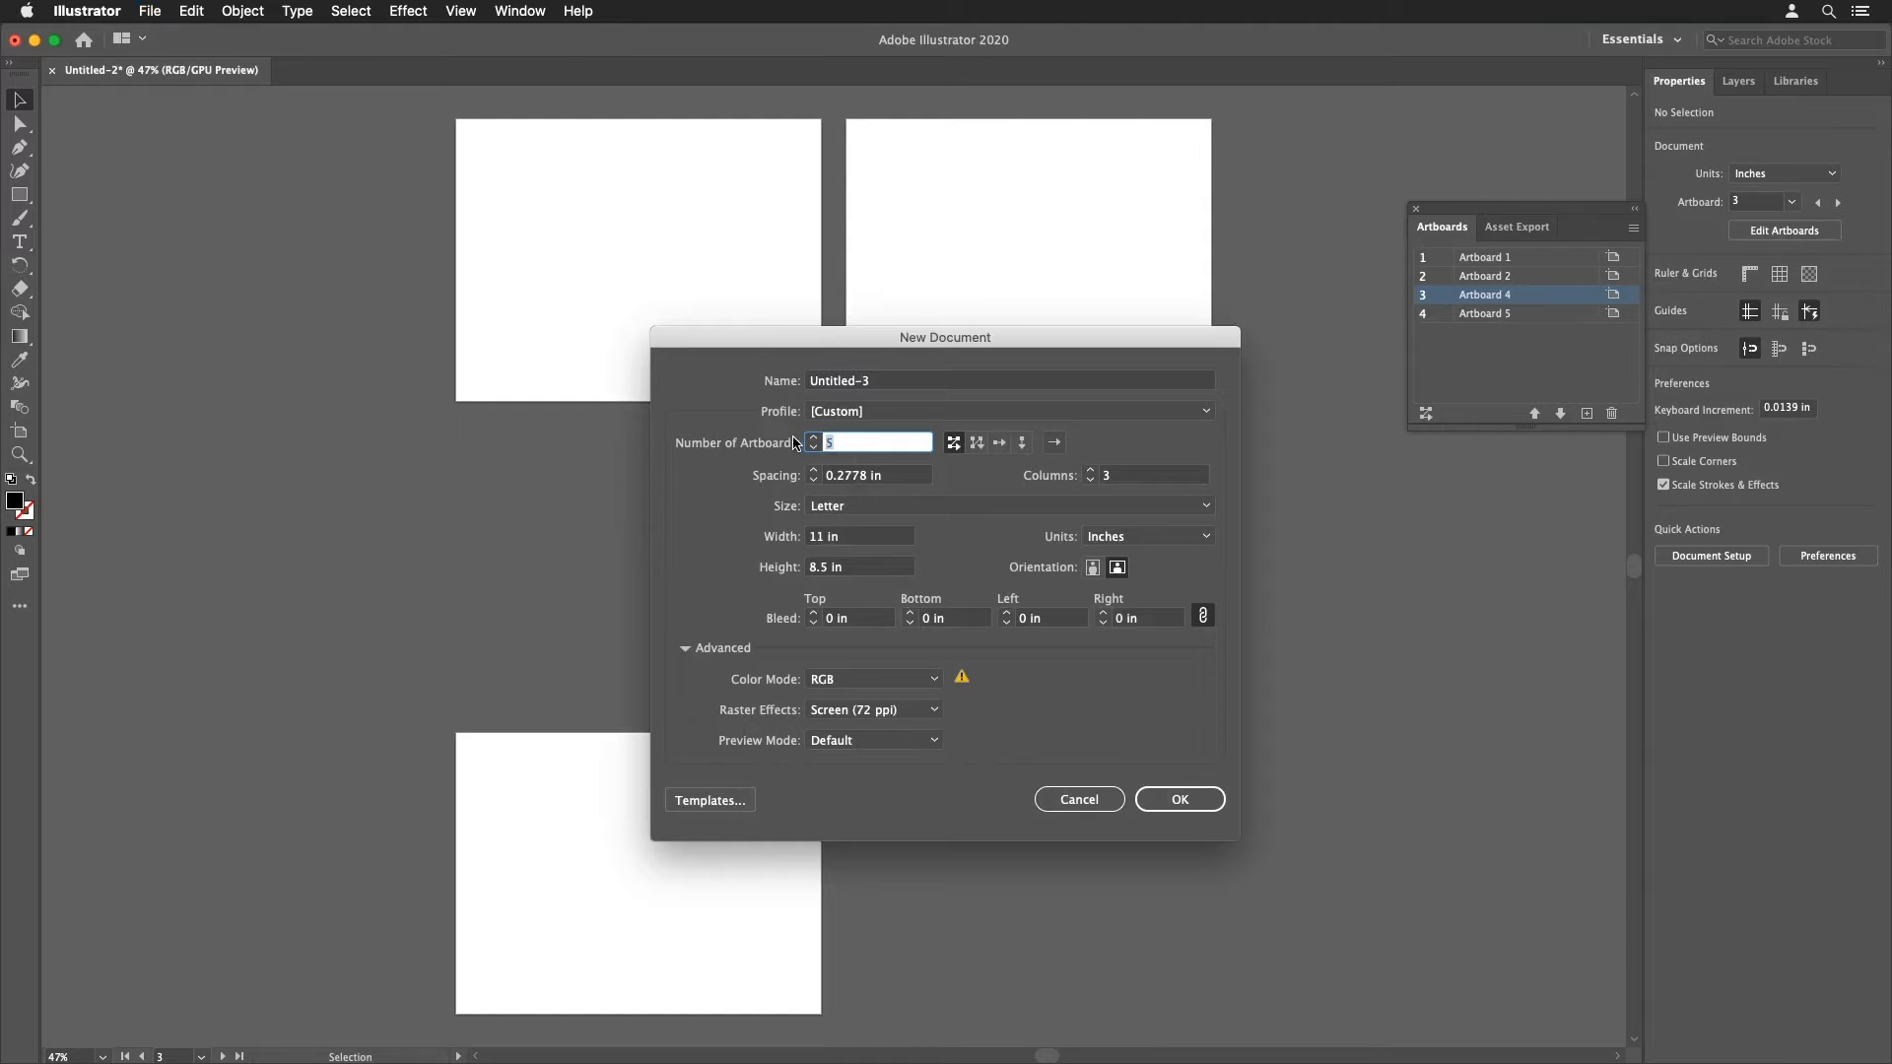
type("6")
left_click(1173, 798)
left_click_drag(866, 477, 838, 482)
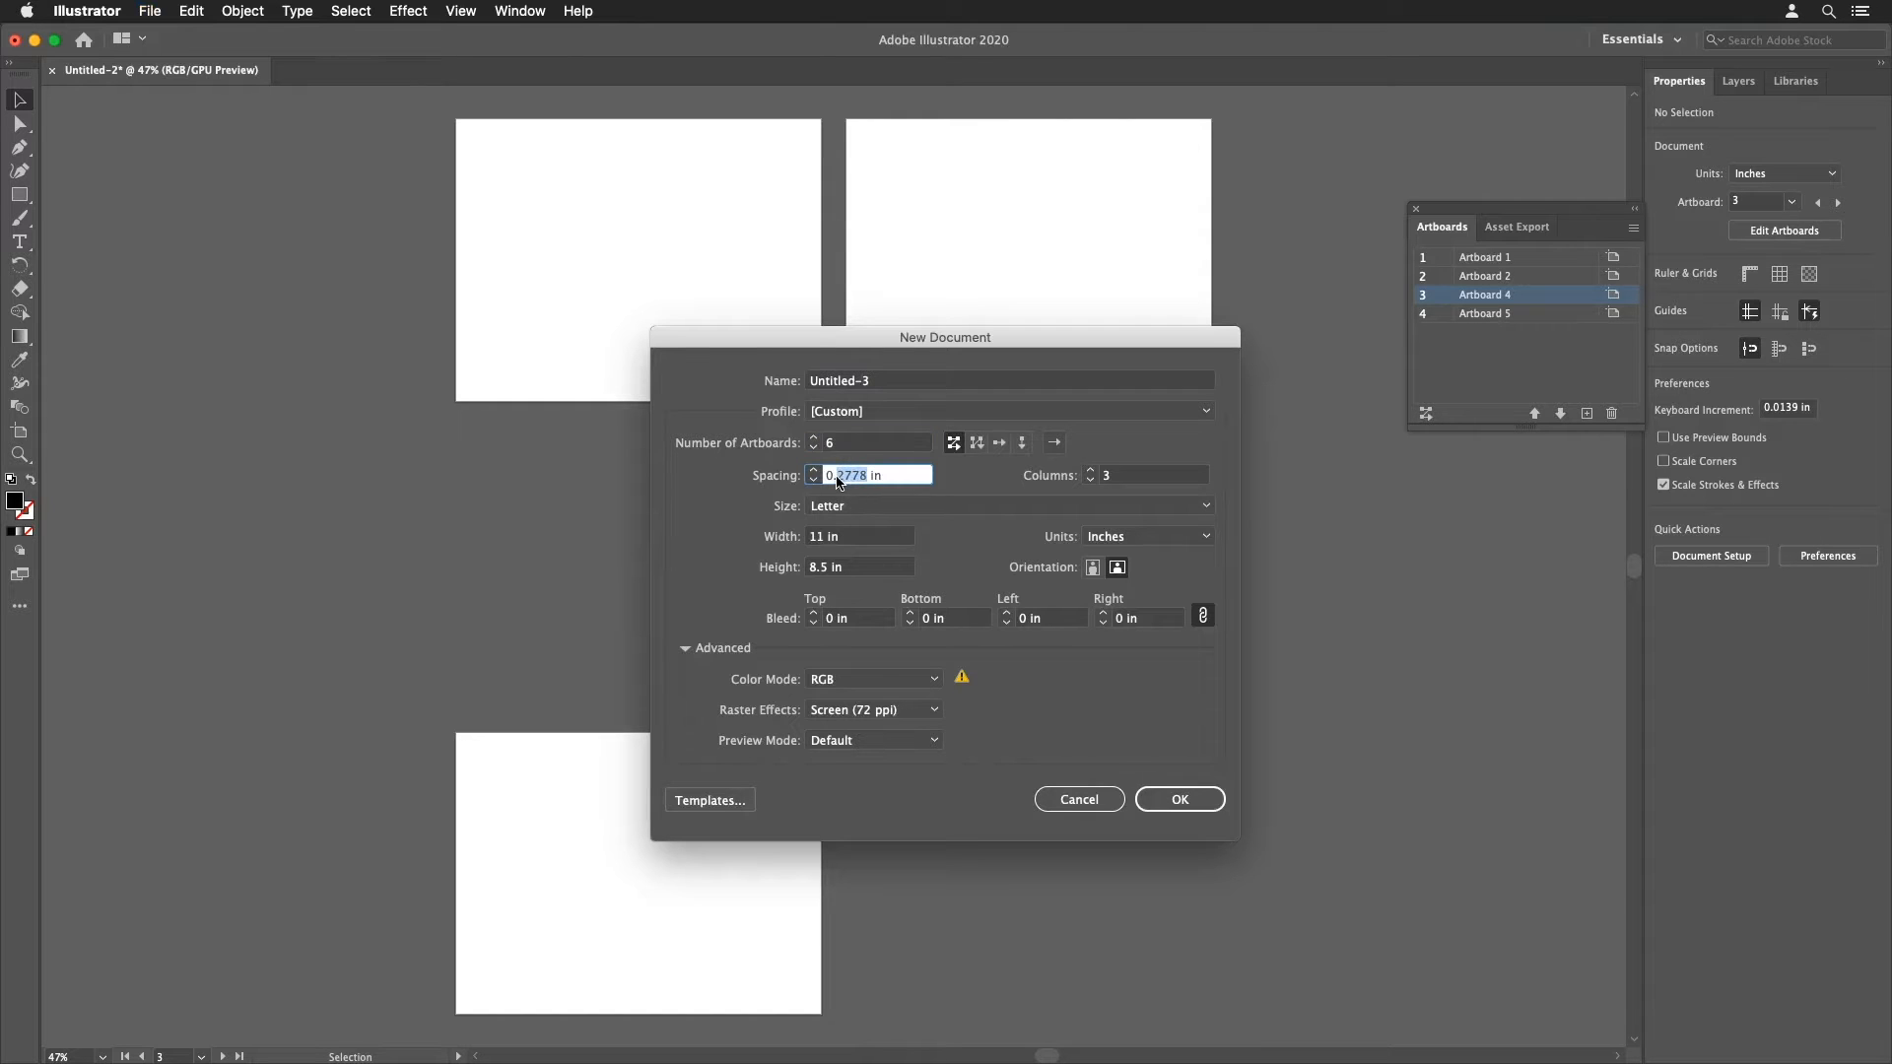
type("5")
left_click(1157, 793)
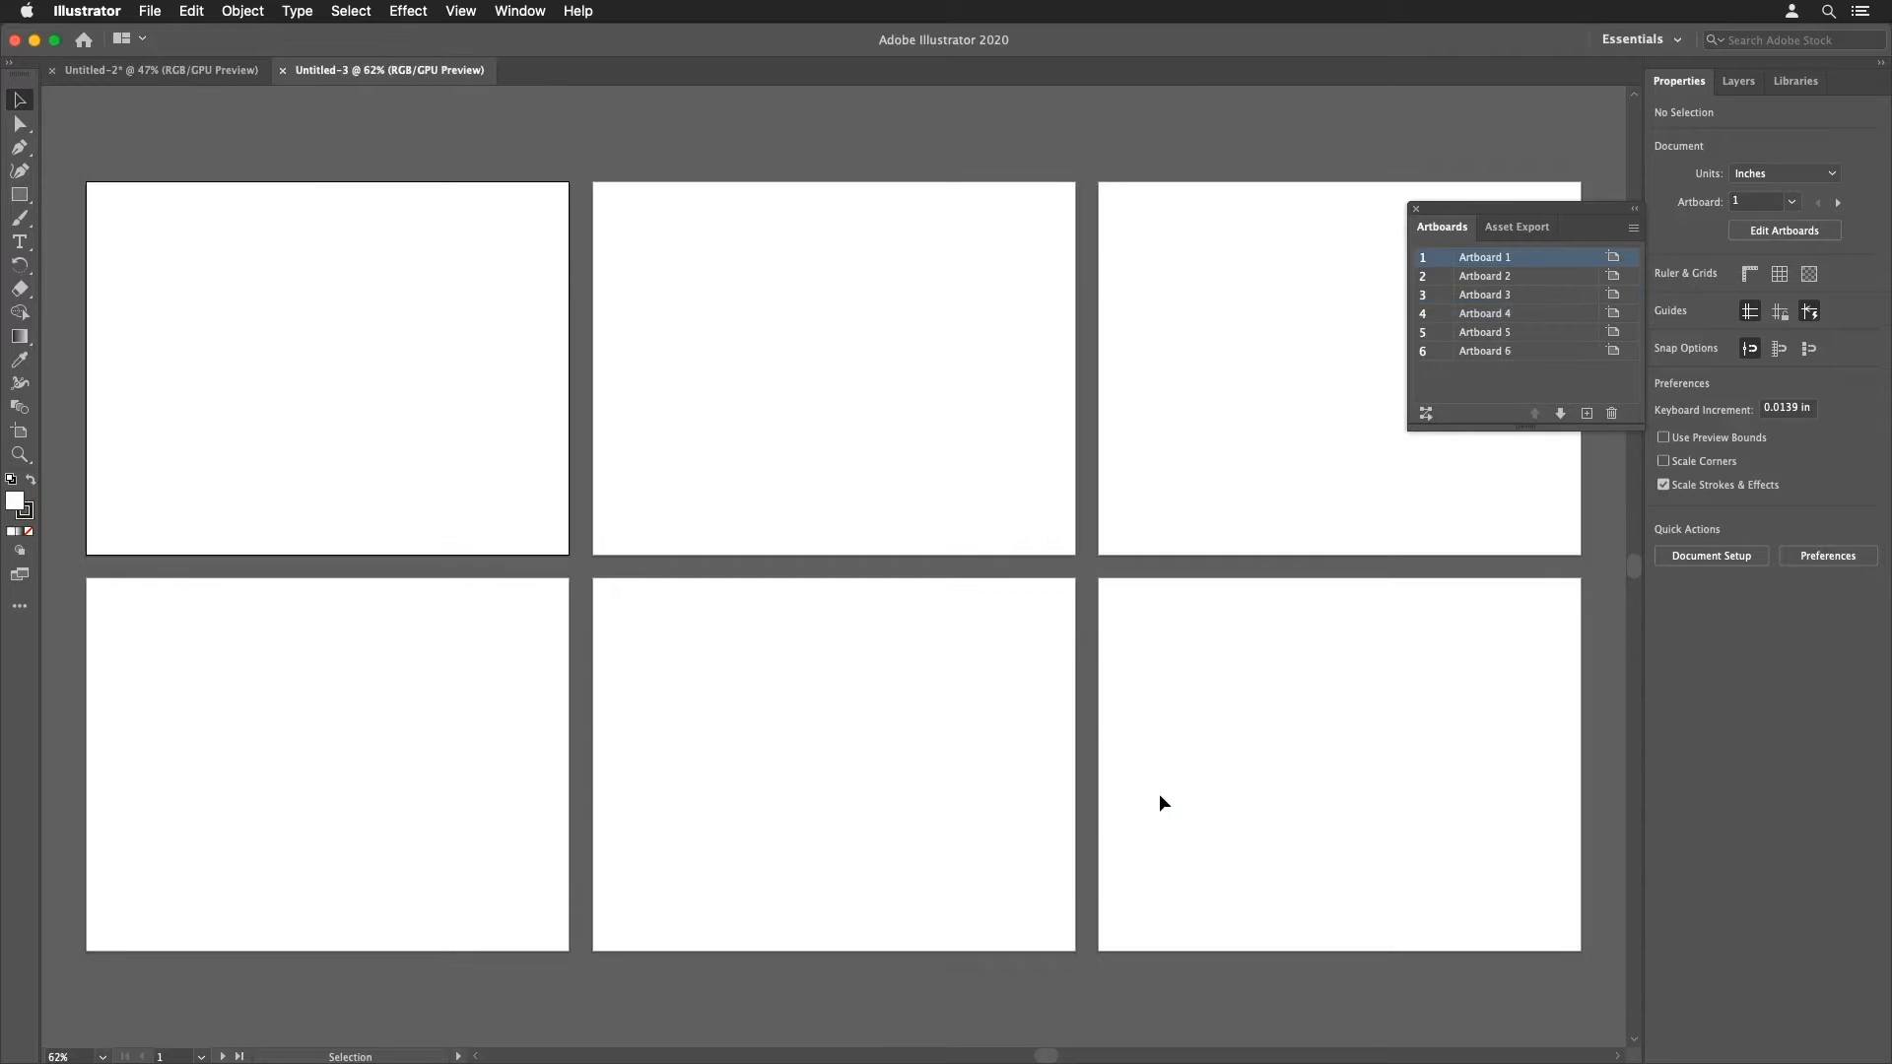
Step: Draw a square about 1.19 in wide on Artboard 1 and duplicate it into a row of seven squares
key("a")
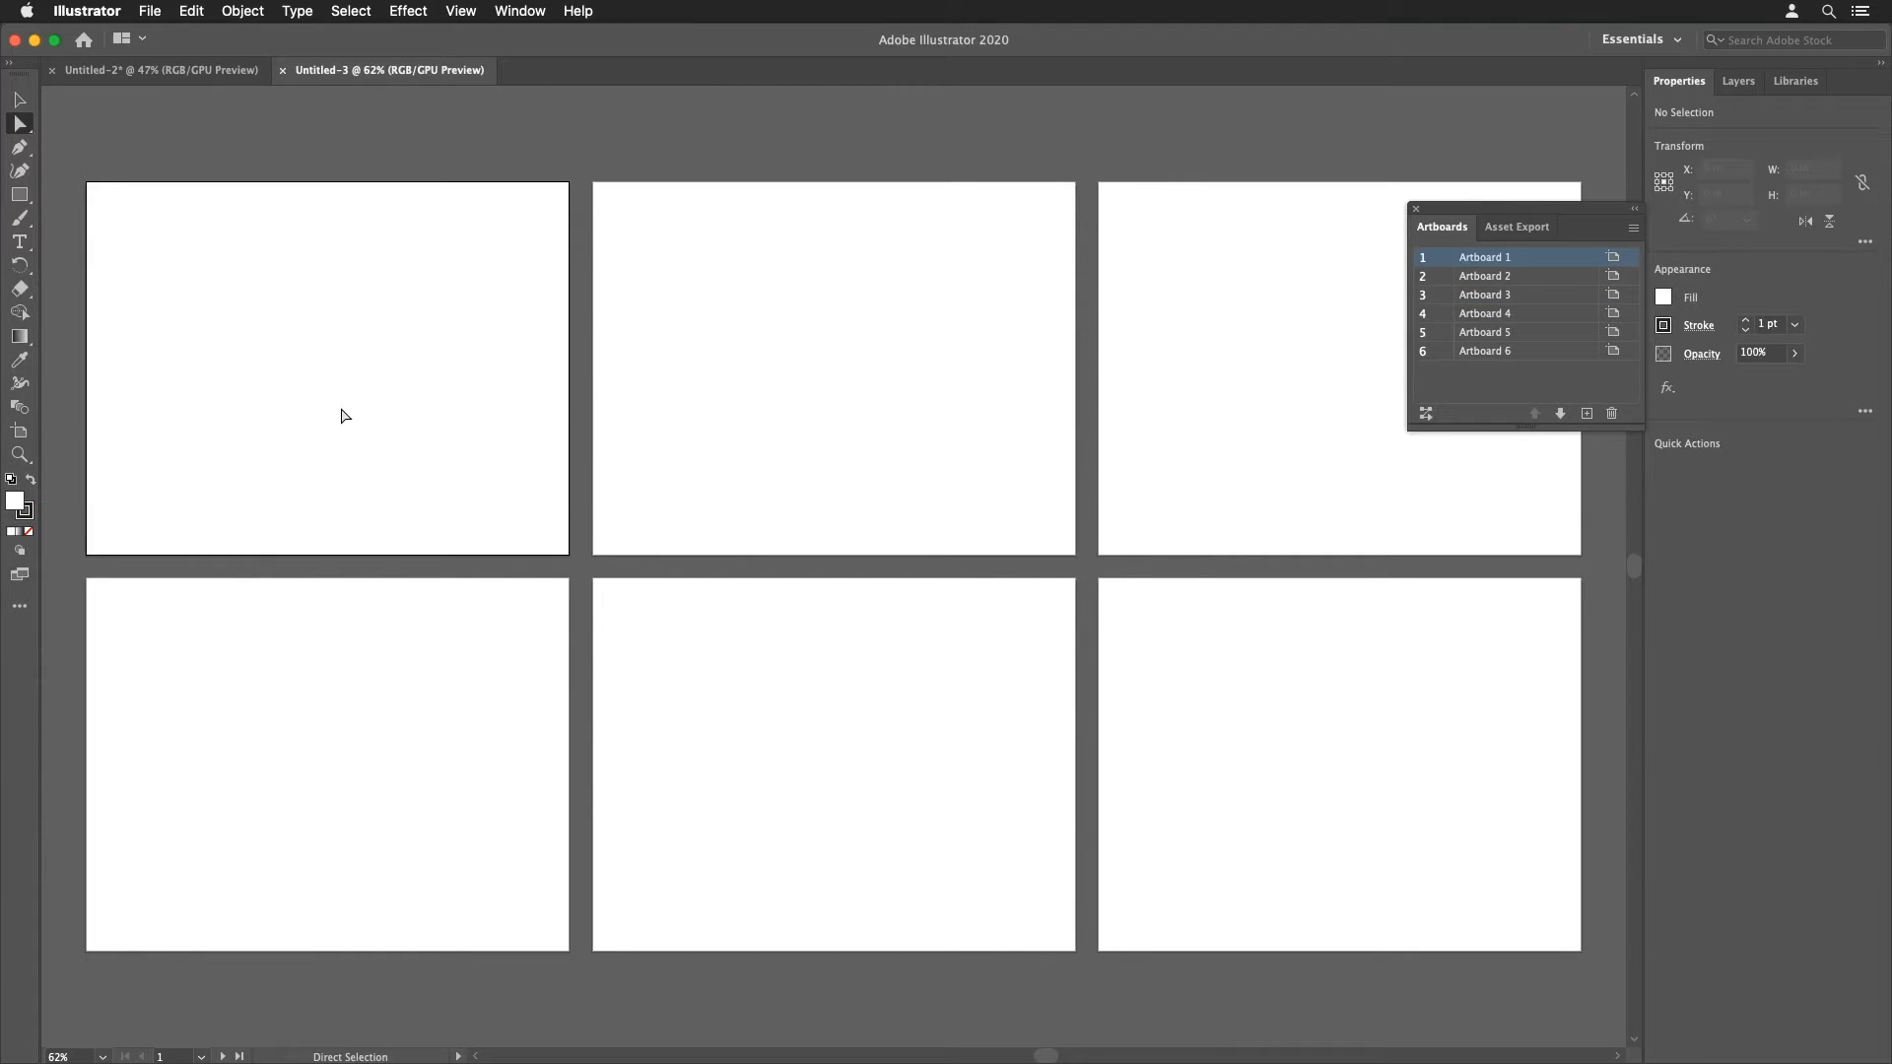
left_click(21, 196)
left_click_drag(122, 252, 177, 259)
key("a")
key("alt")
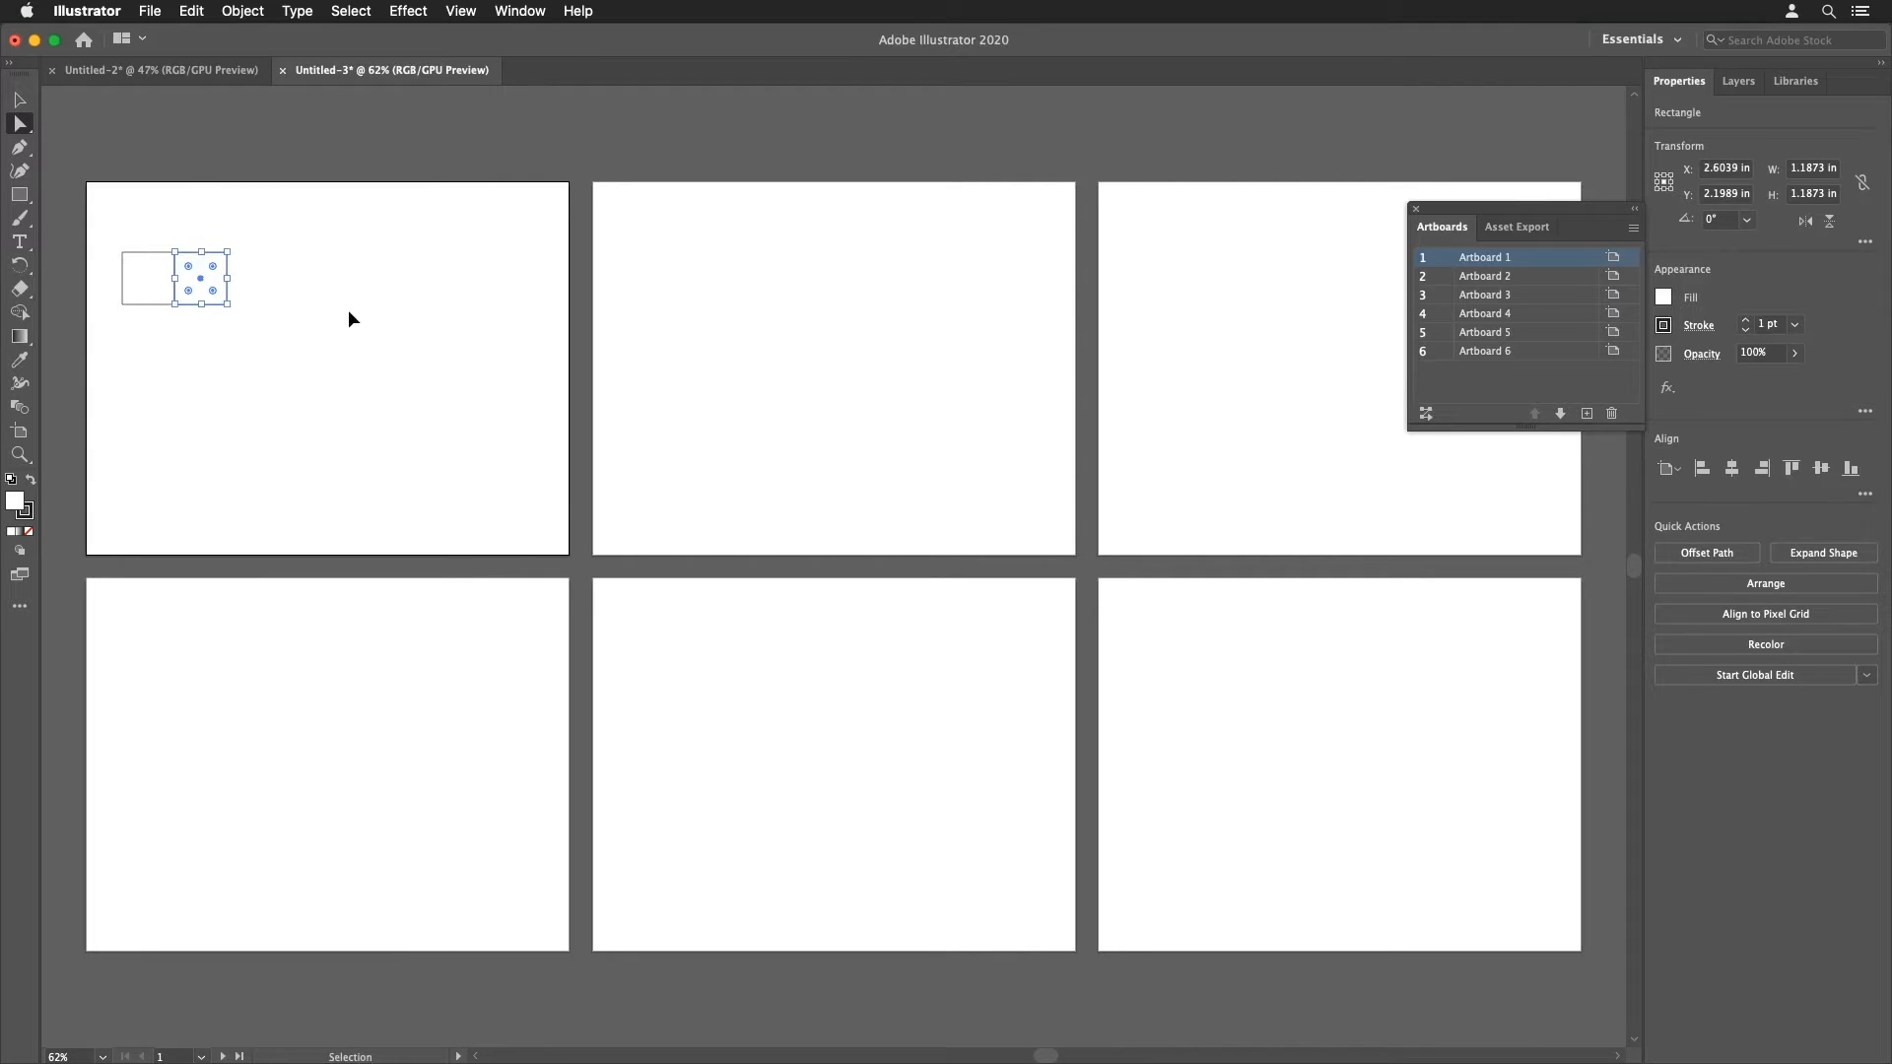
key("super+d")
key("super+d")
key("super+d")
key("super+d")
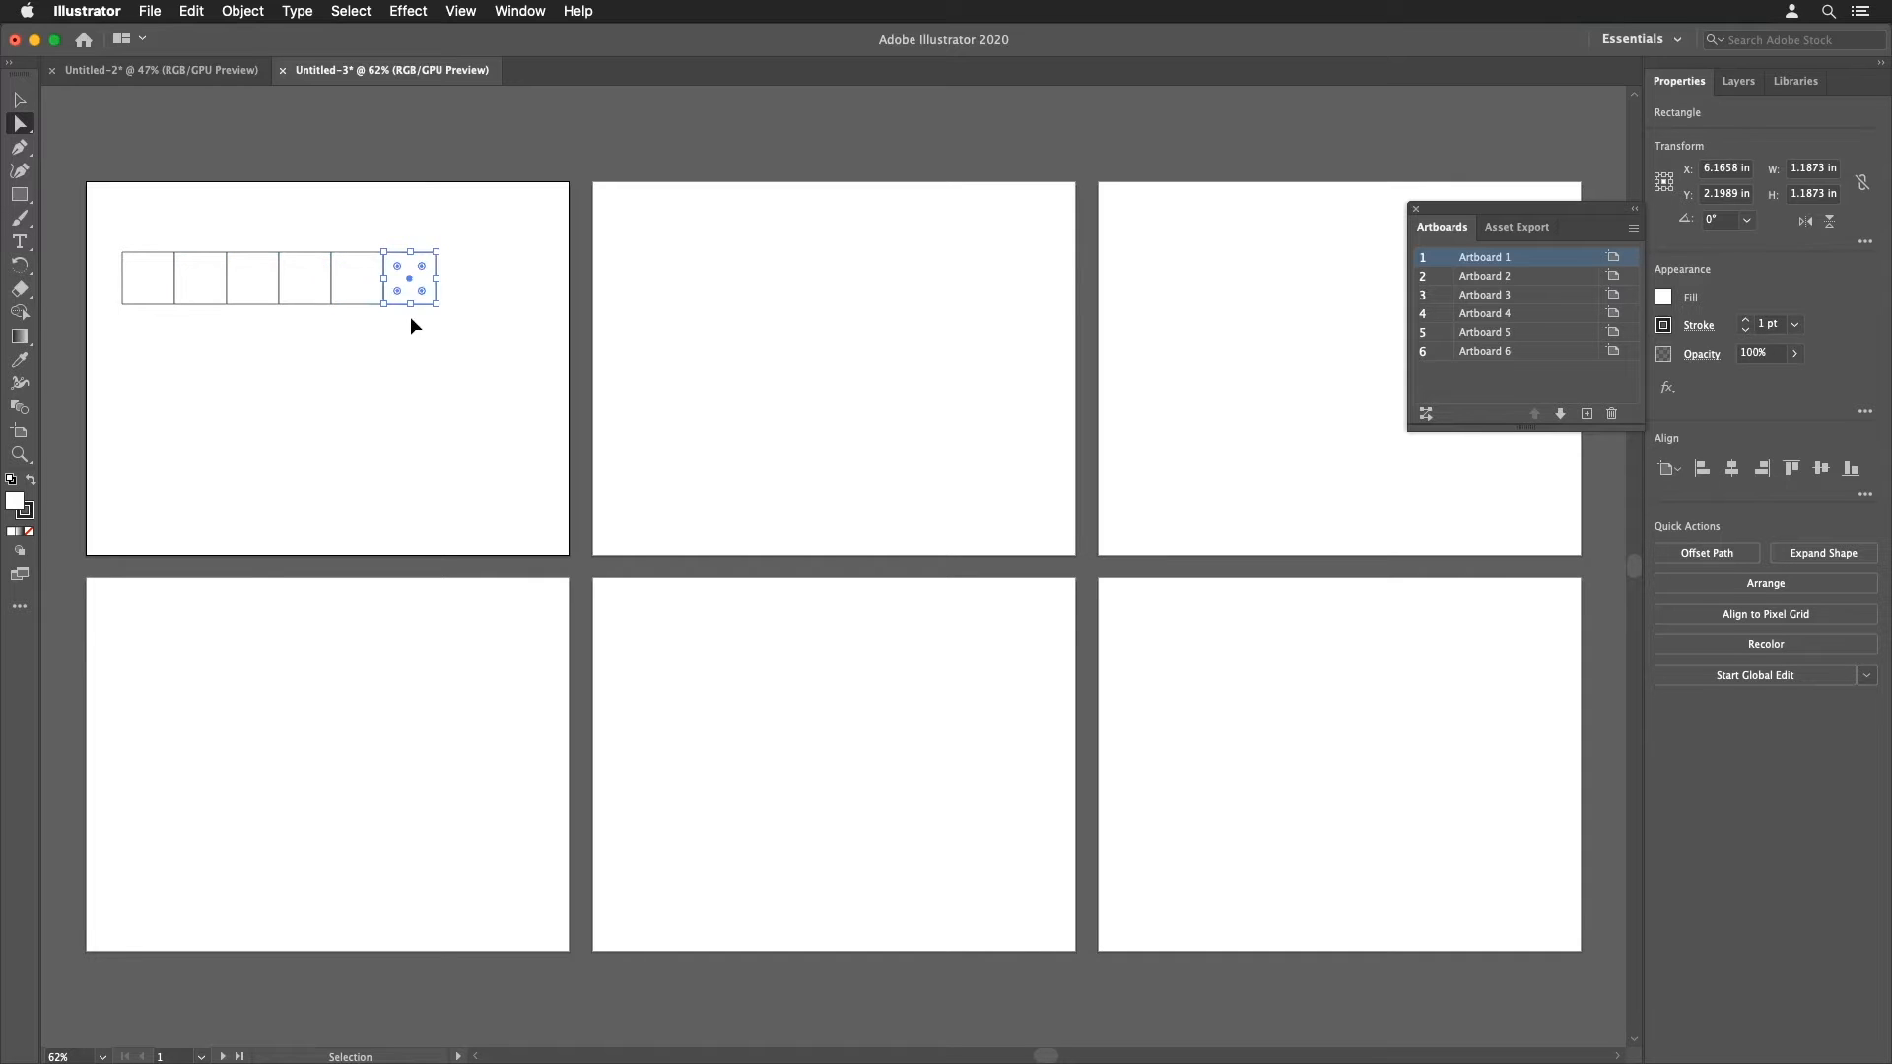
key("super+d")
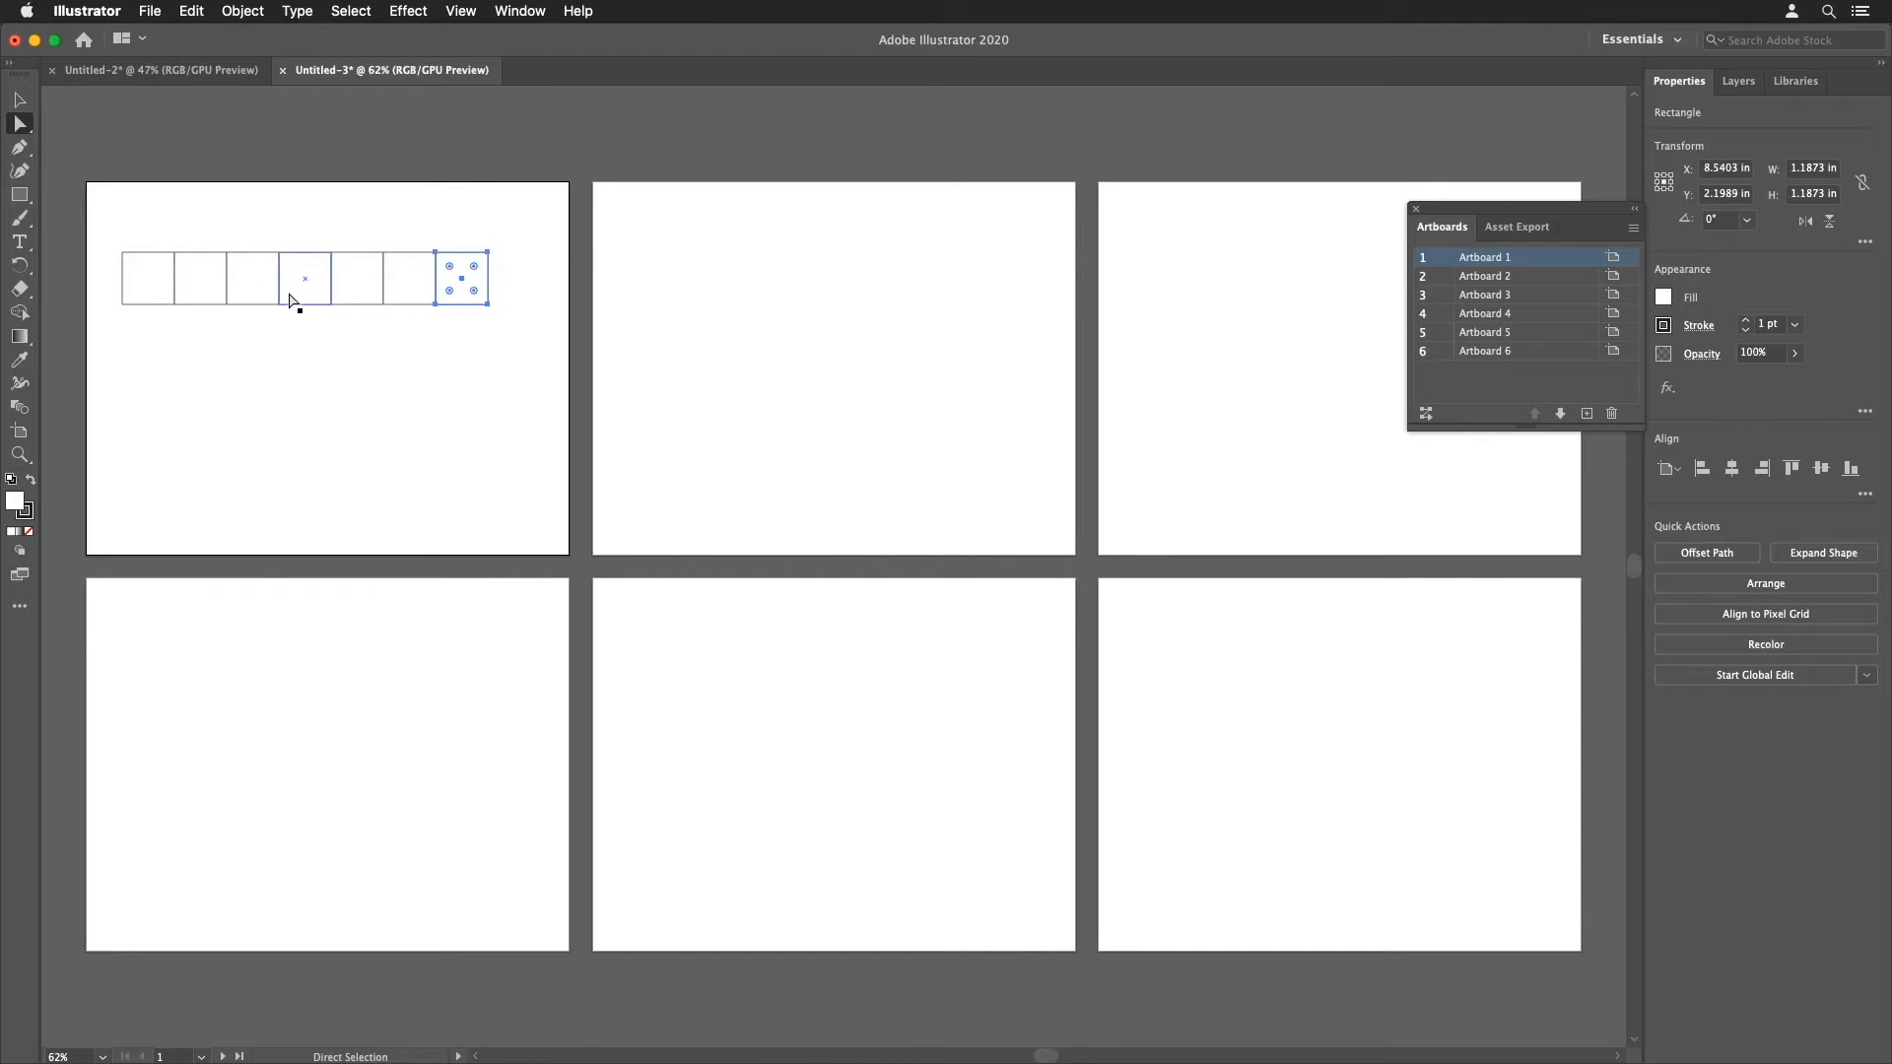
Step: Duplicate the row of squares downward to build a grid of five rows
left_click_drag(119, 235, 448, 313)
left_click_drag(120, 258, 125, 312)
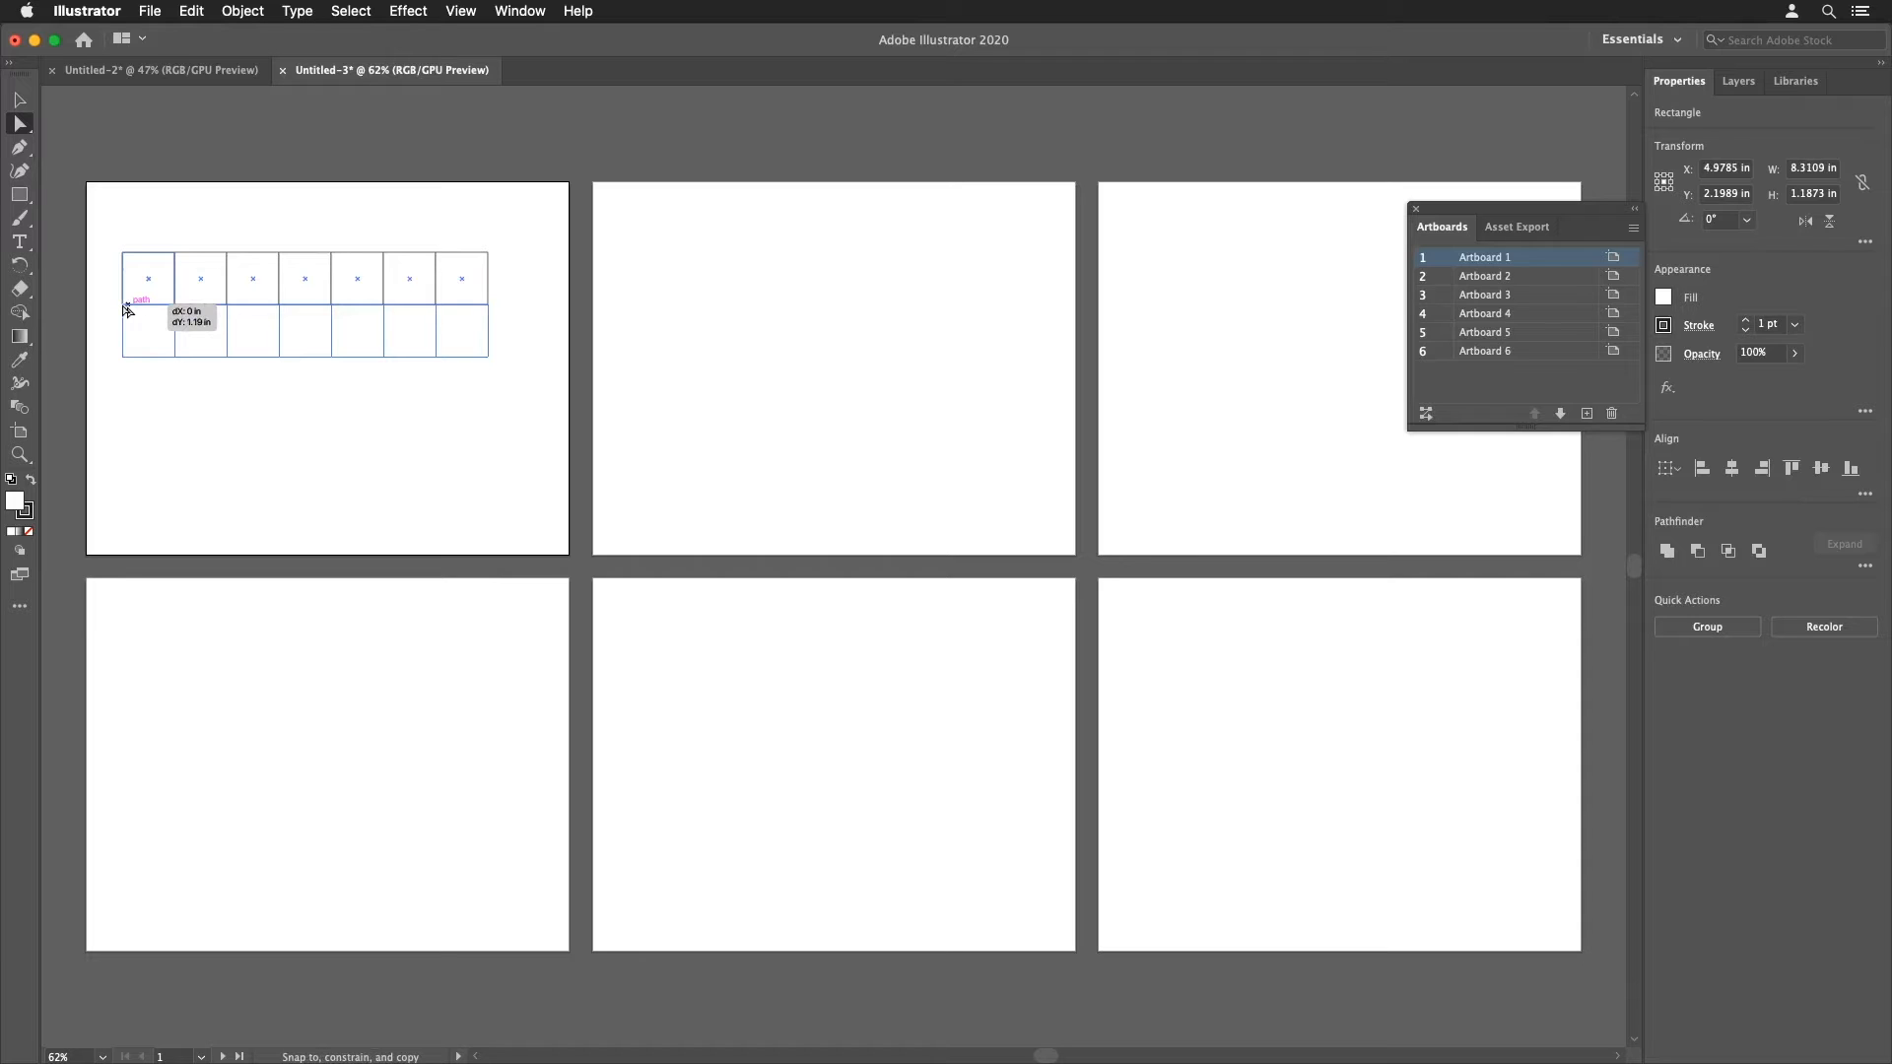
left_click_drag(125, 312, 126, 311)
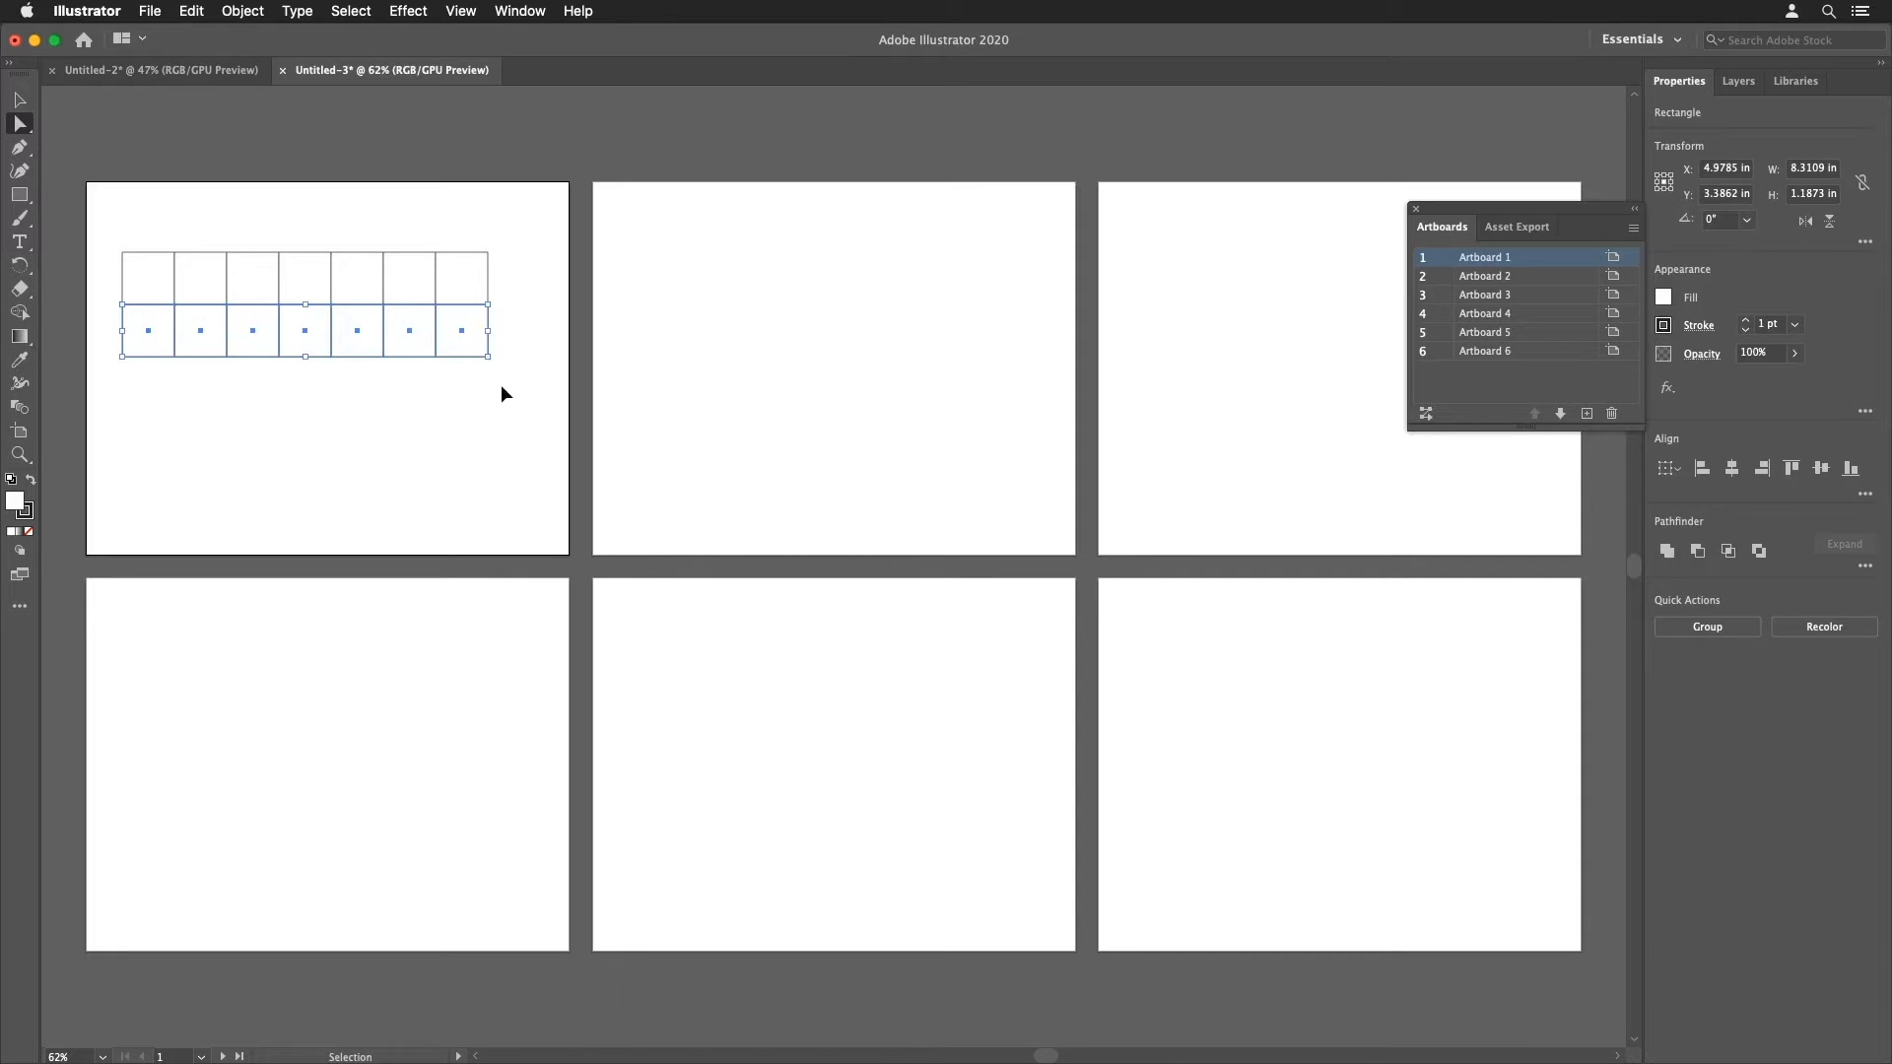
key("super+d")
key("super+d")
key("super+d")
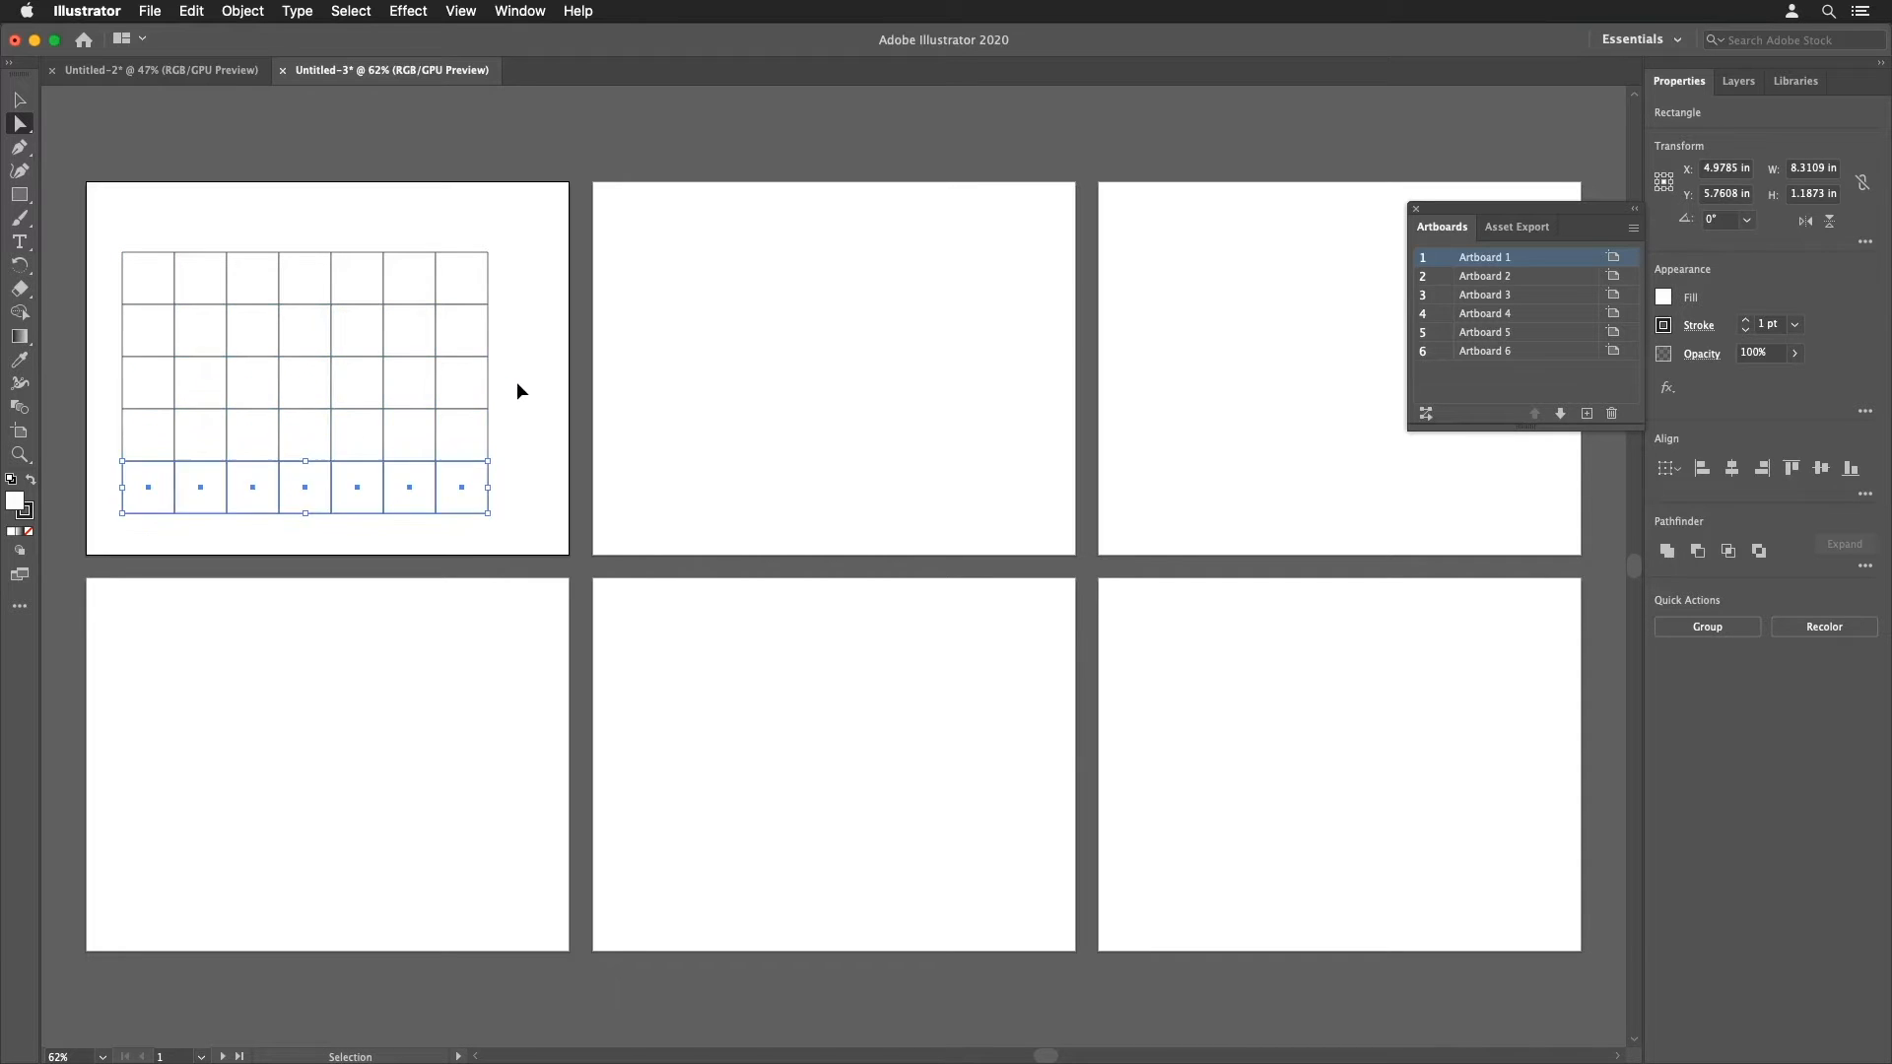
Step: Select the whole grid and move it slightly to the right on Artboard 1
key("a")
left_click_drag(107, 221, 528, 520)
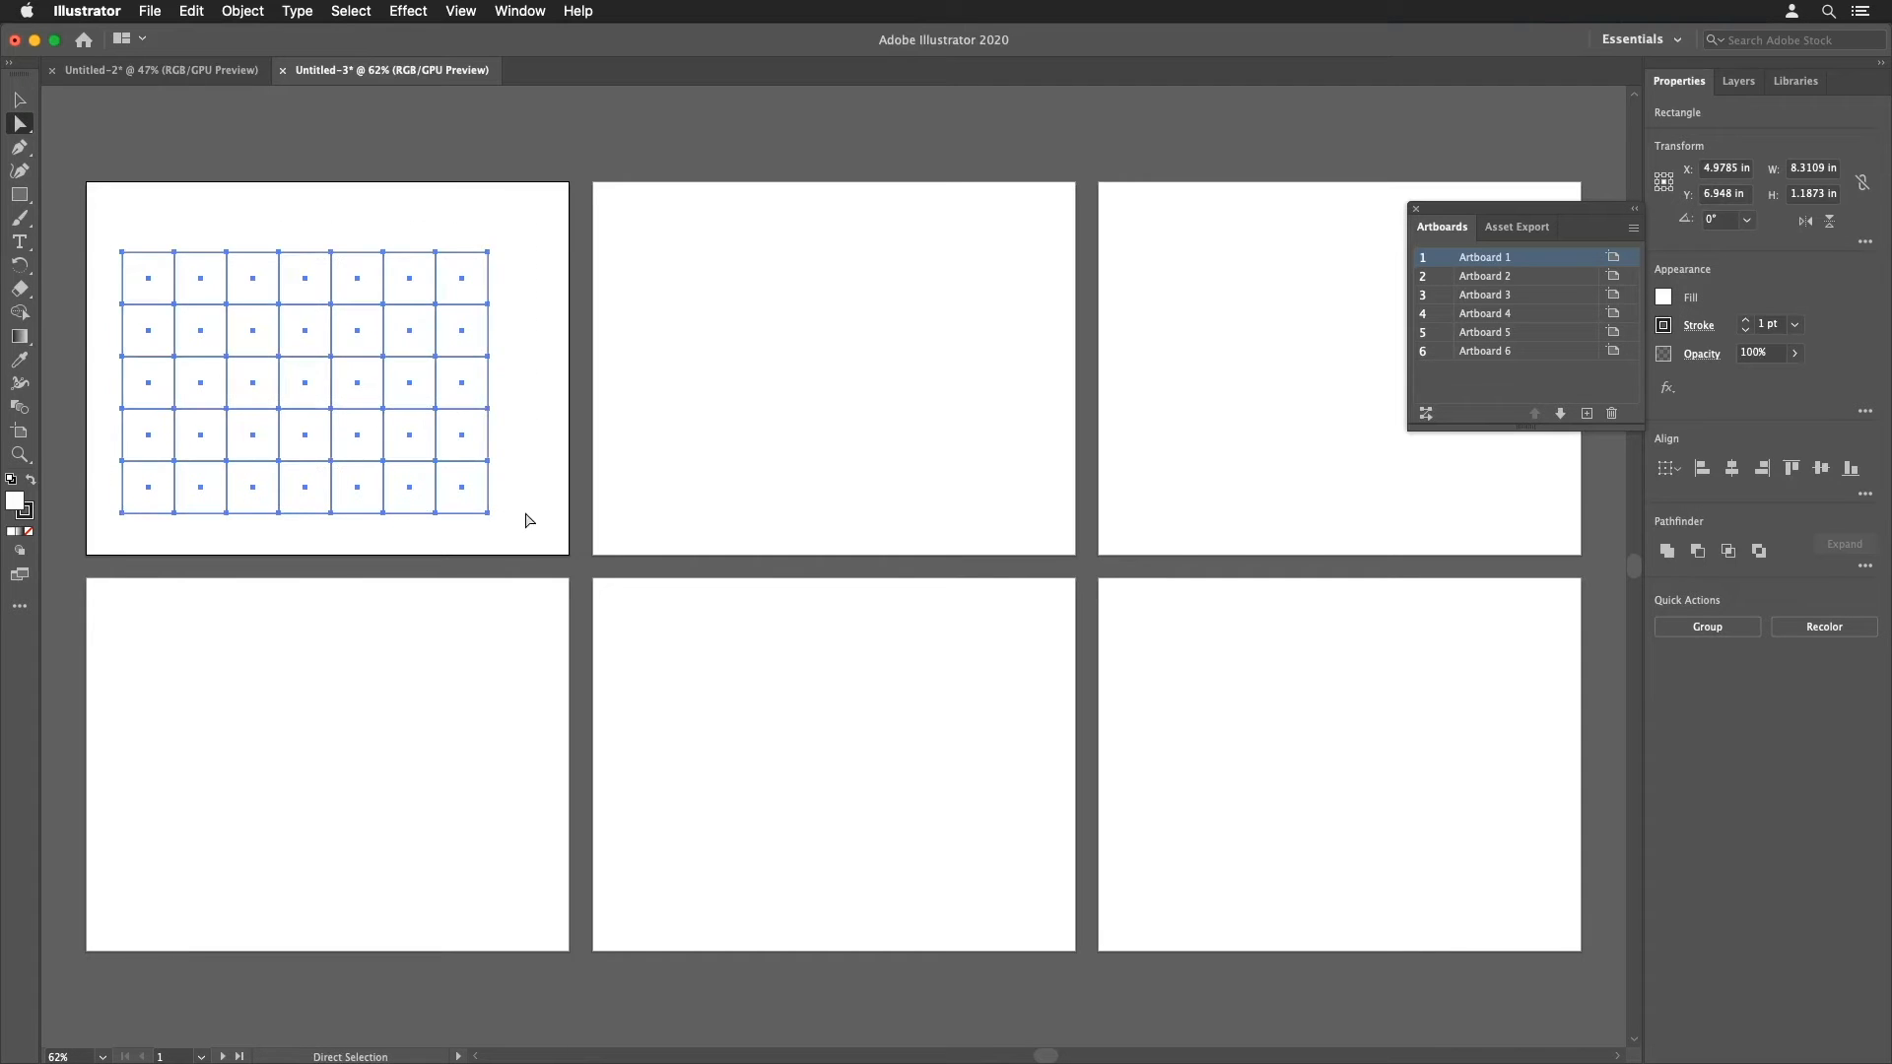
left_click_drag(464, 440, 484, 439)
left_click(549, 455)
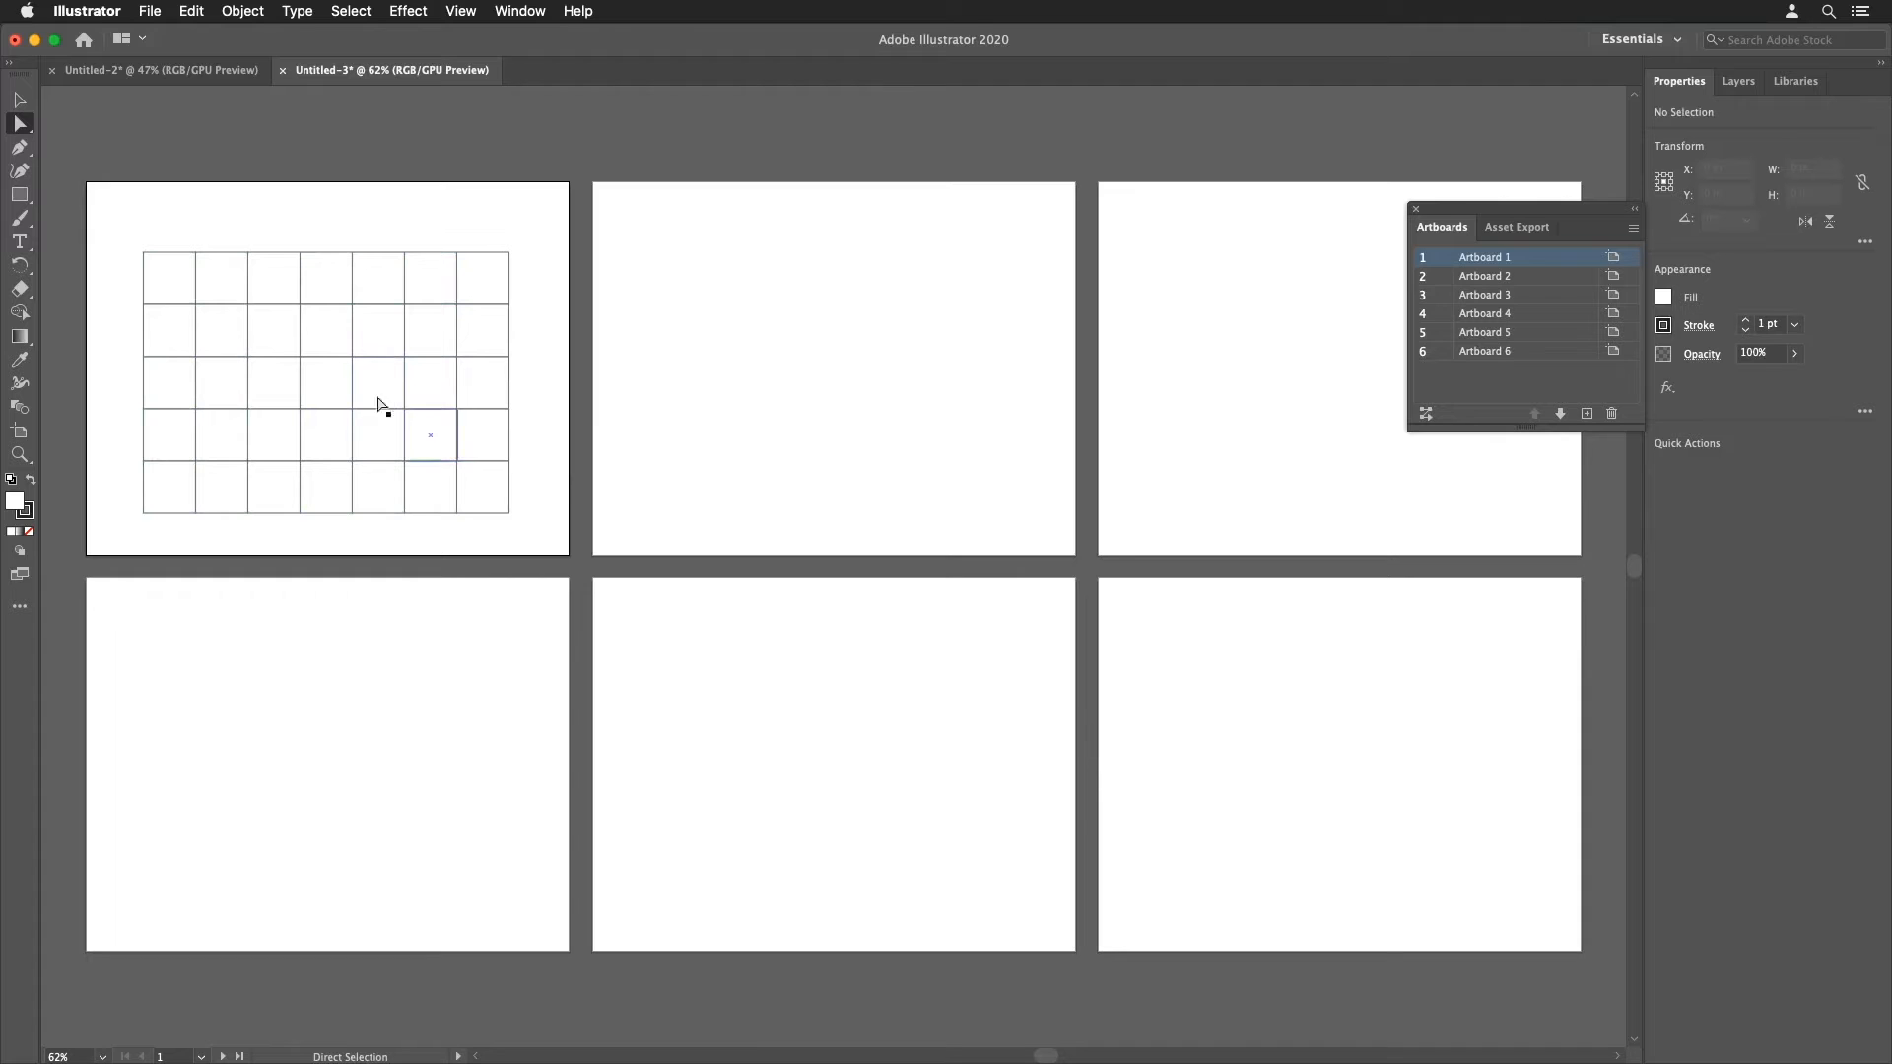
Step: Select the grid of squares and cut it
left_click(30, 103)
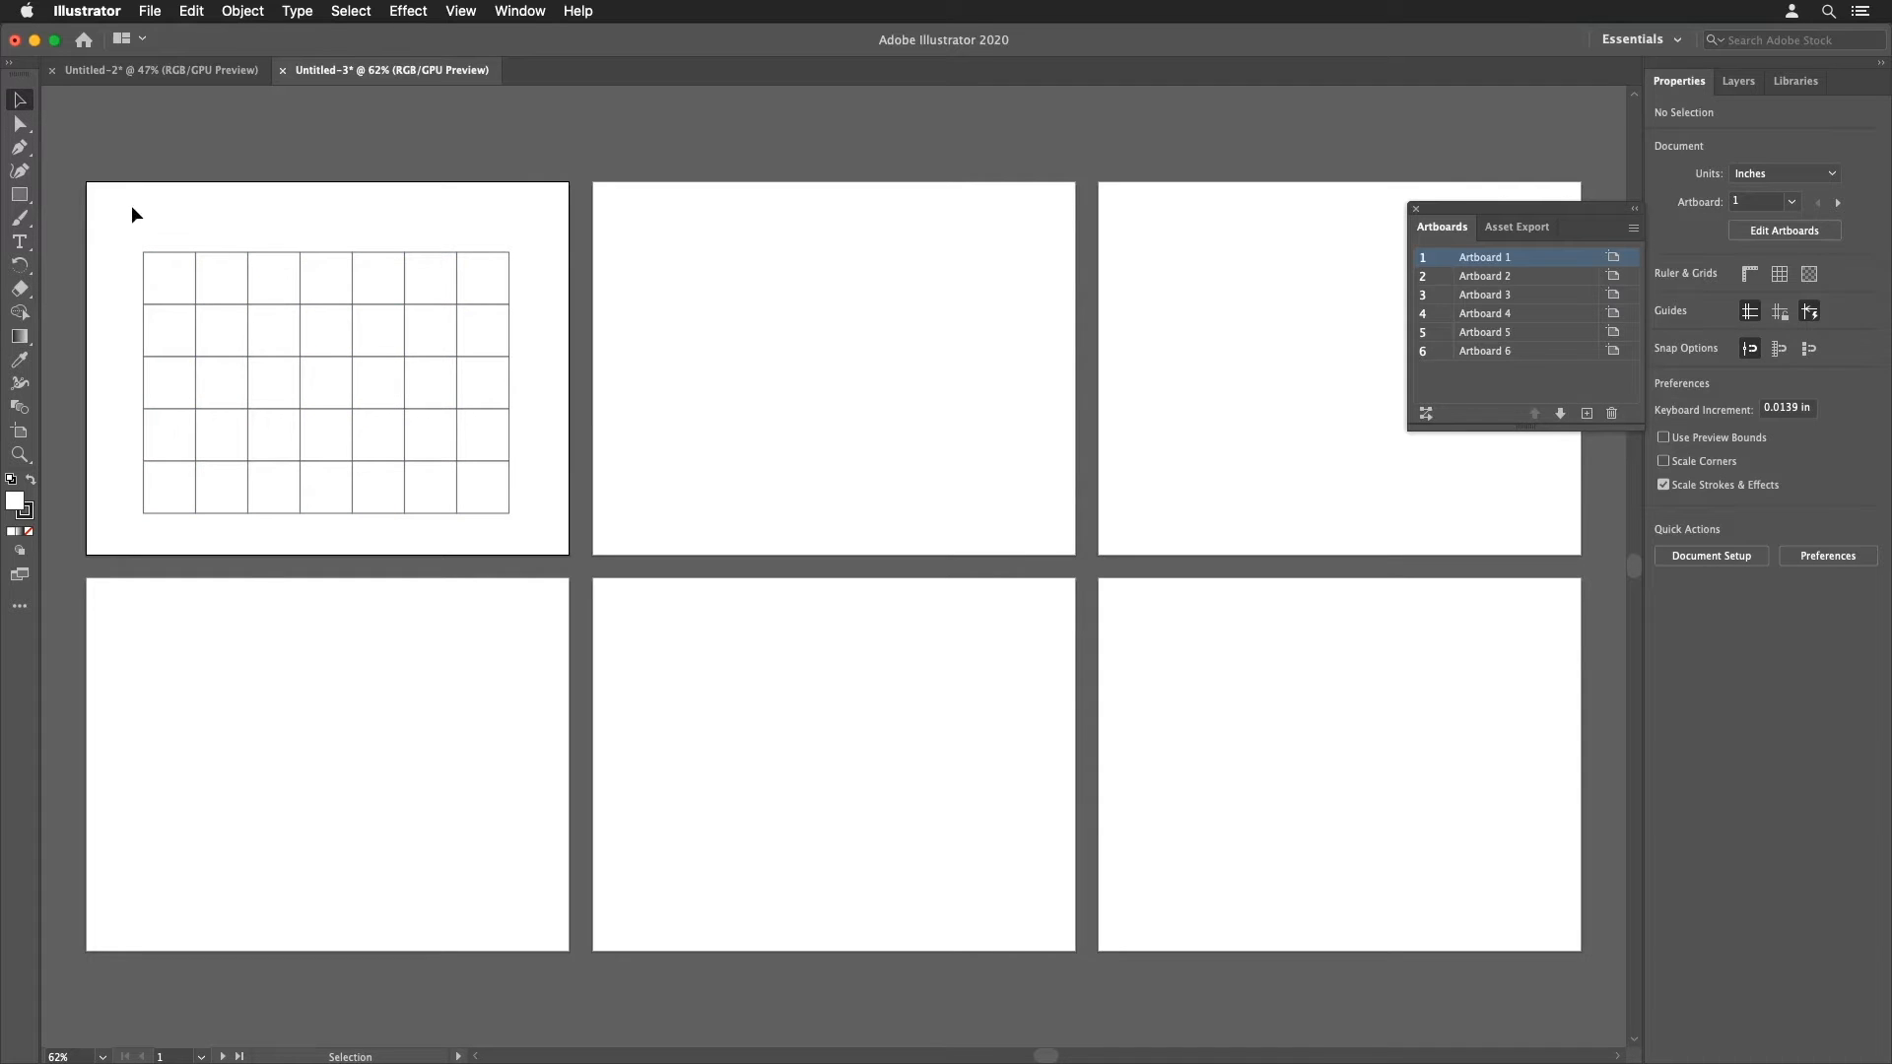
left_click_drag(132, 205, 553, 529)
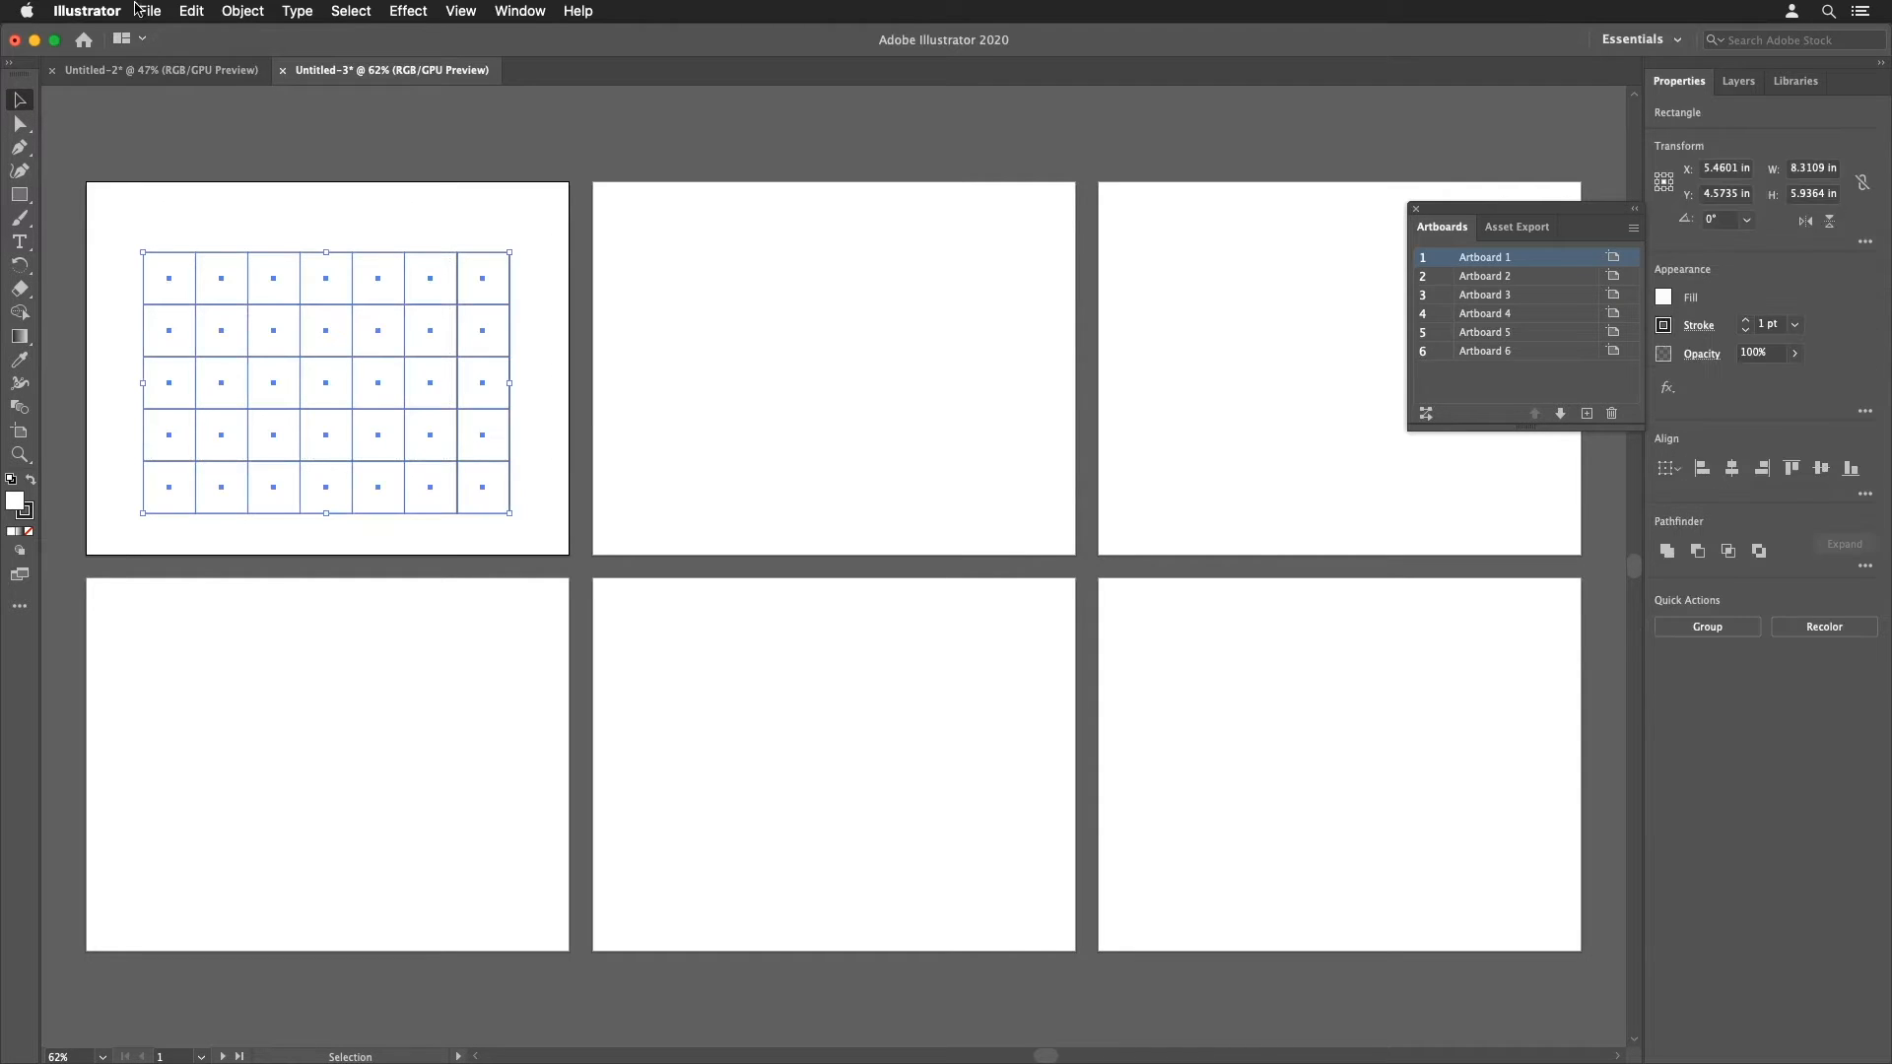
left_click(191, 11)
left_click(225, 84)
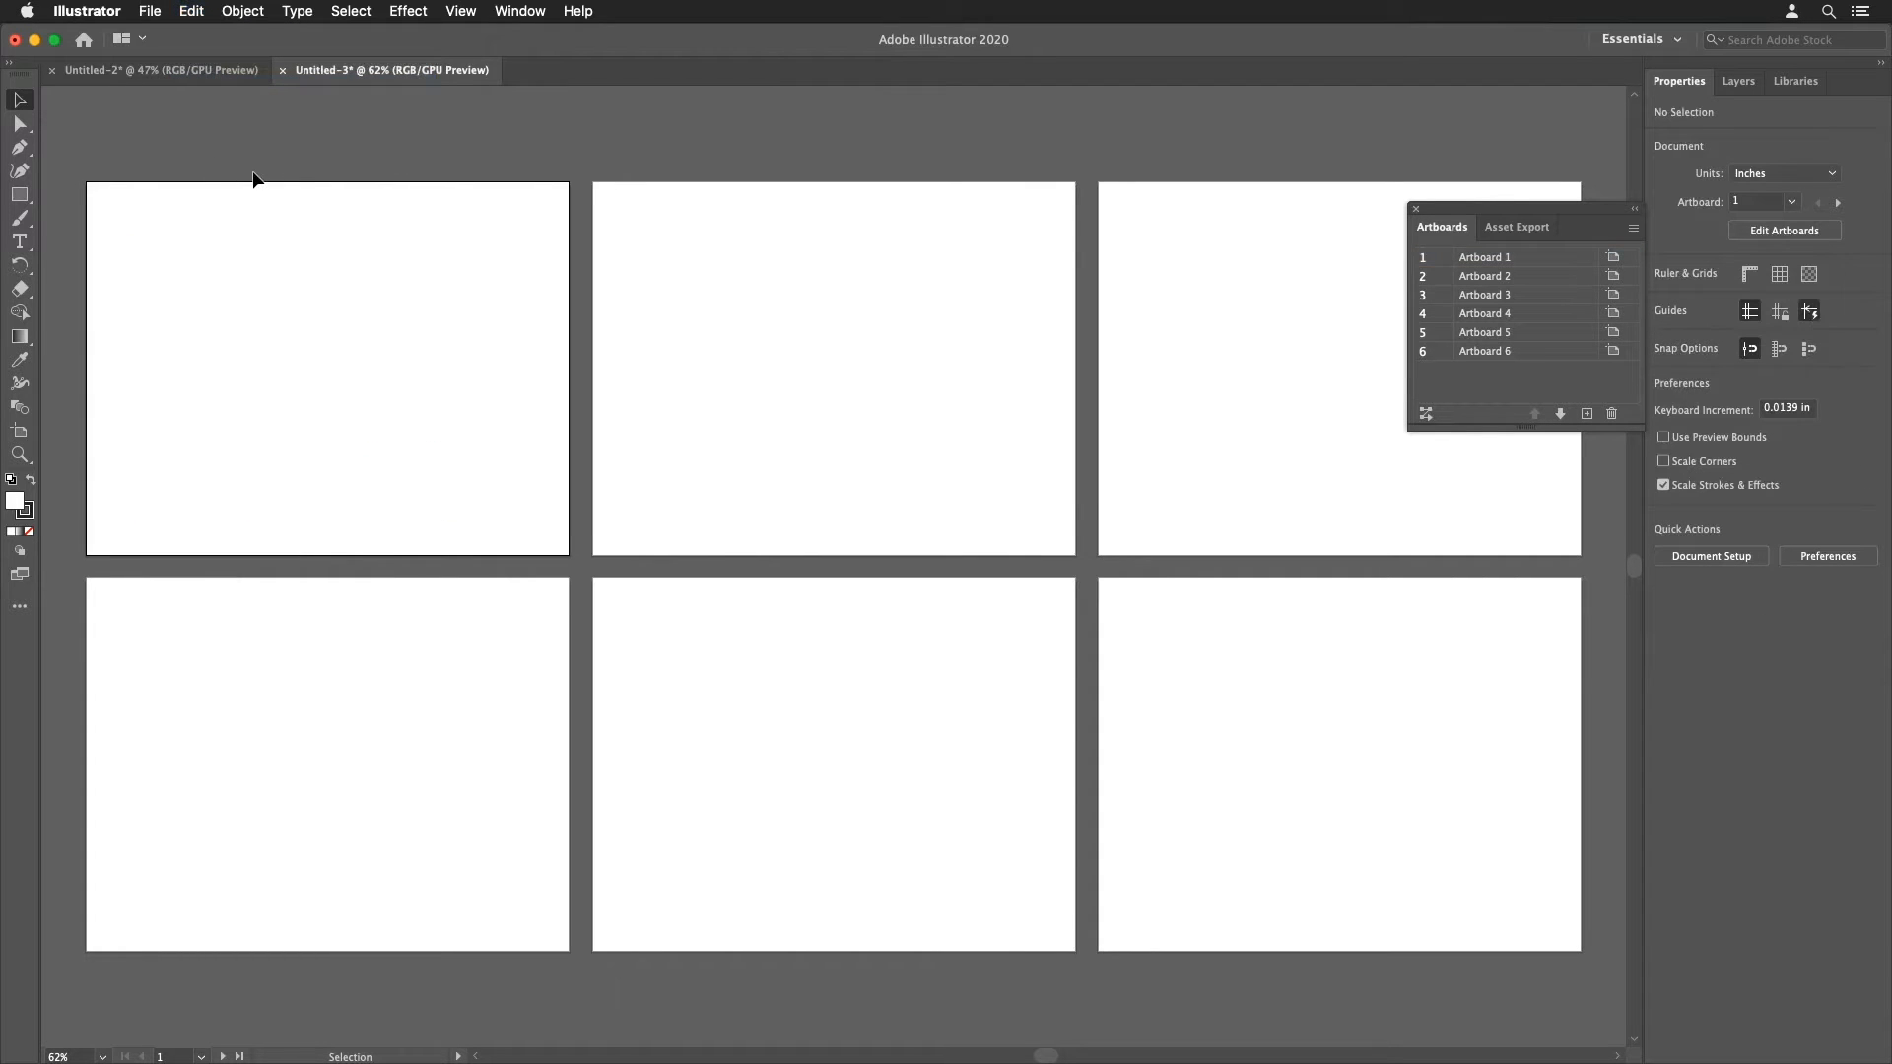
Step: Paste the grid on all artboards
left_click(193, 11)
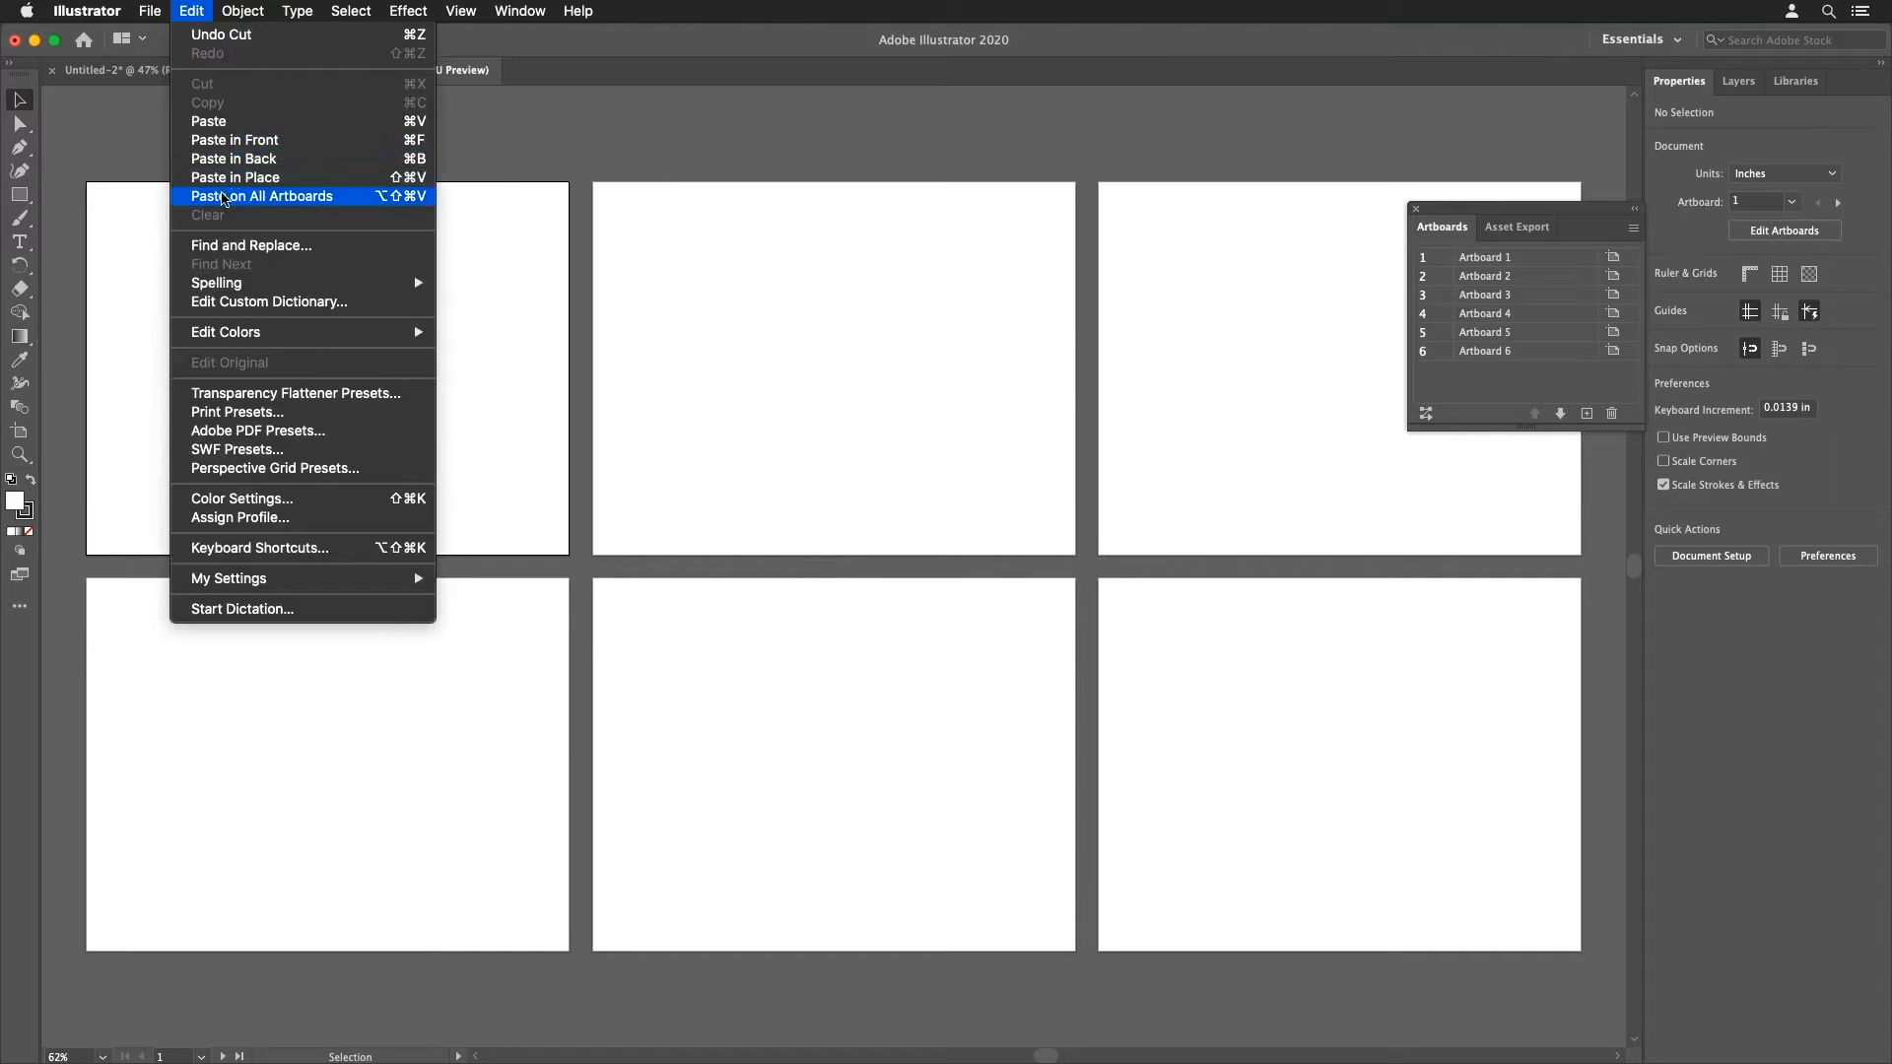
left_click(254, 197)
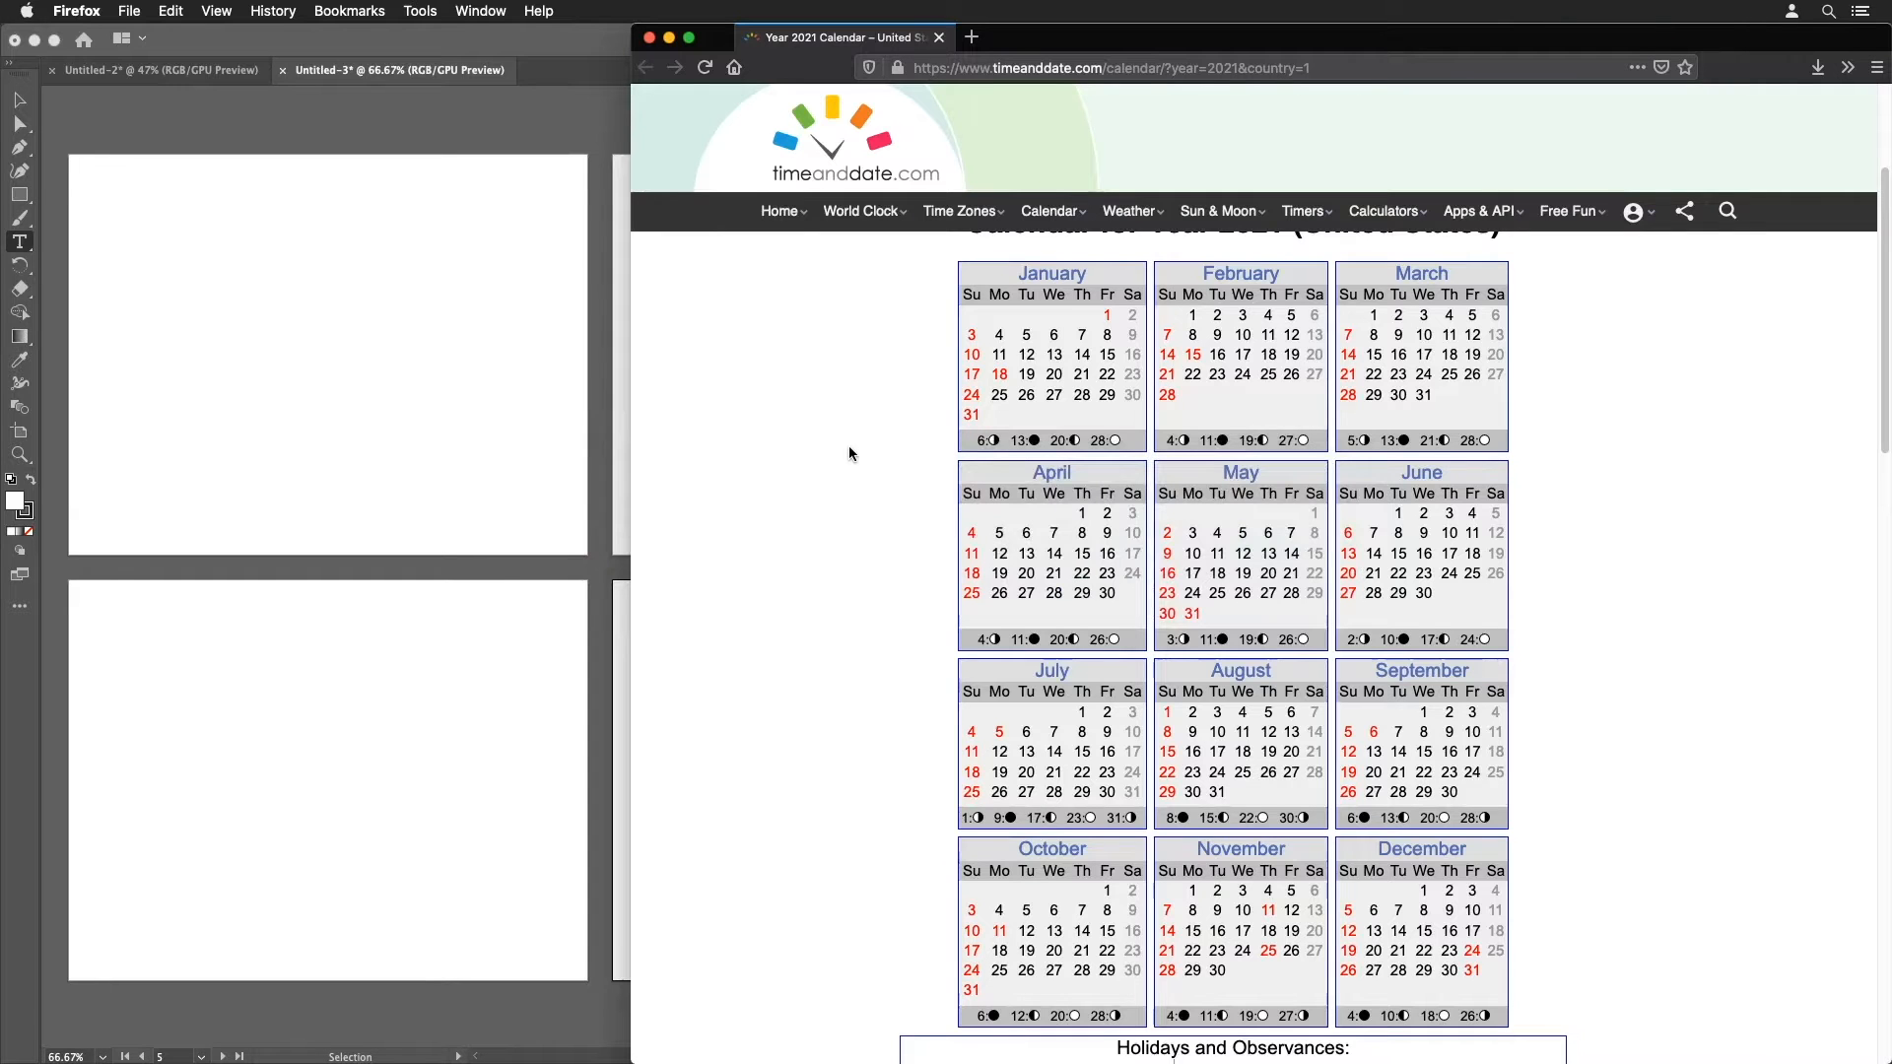
Step: Capture a screenshot of the 2021 calendar from the timeanddate.com page and place it on Artboard 2
scroll(848, 436, "down", 1)
scroll(845, 438, "up", 3)
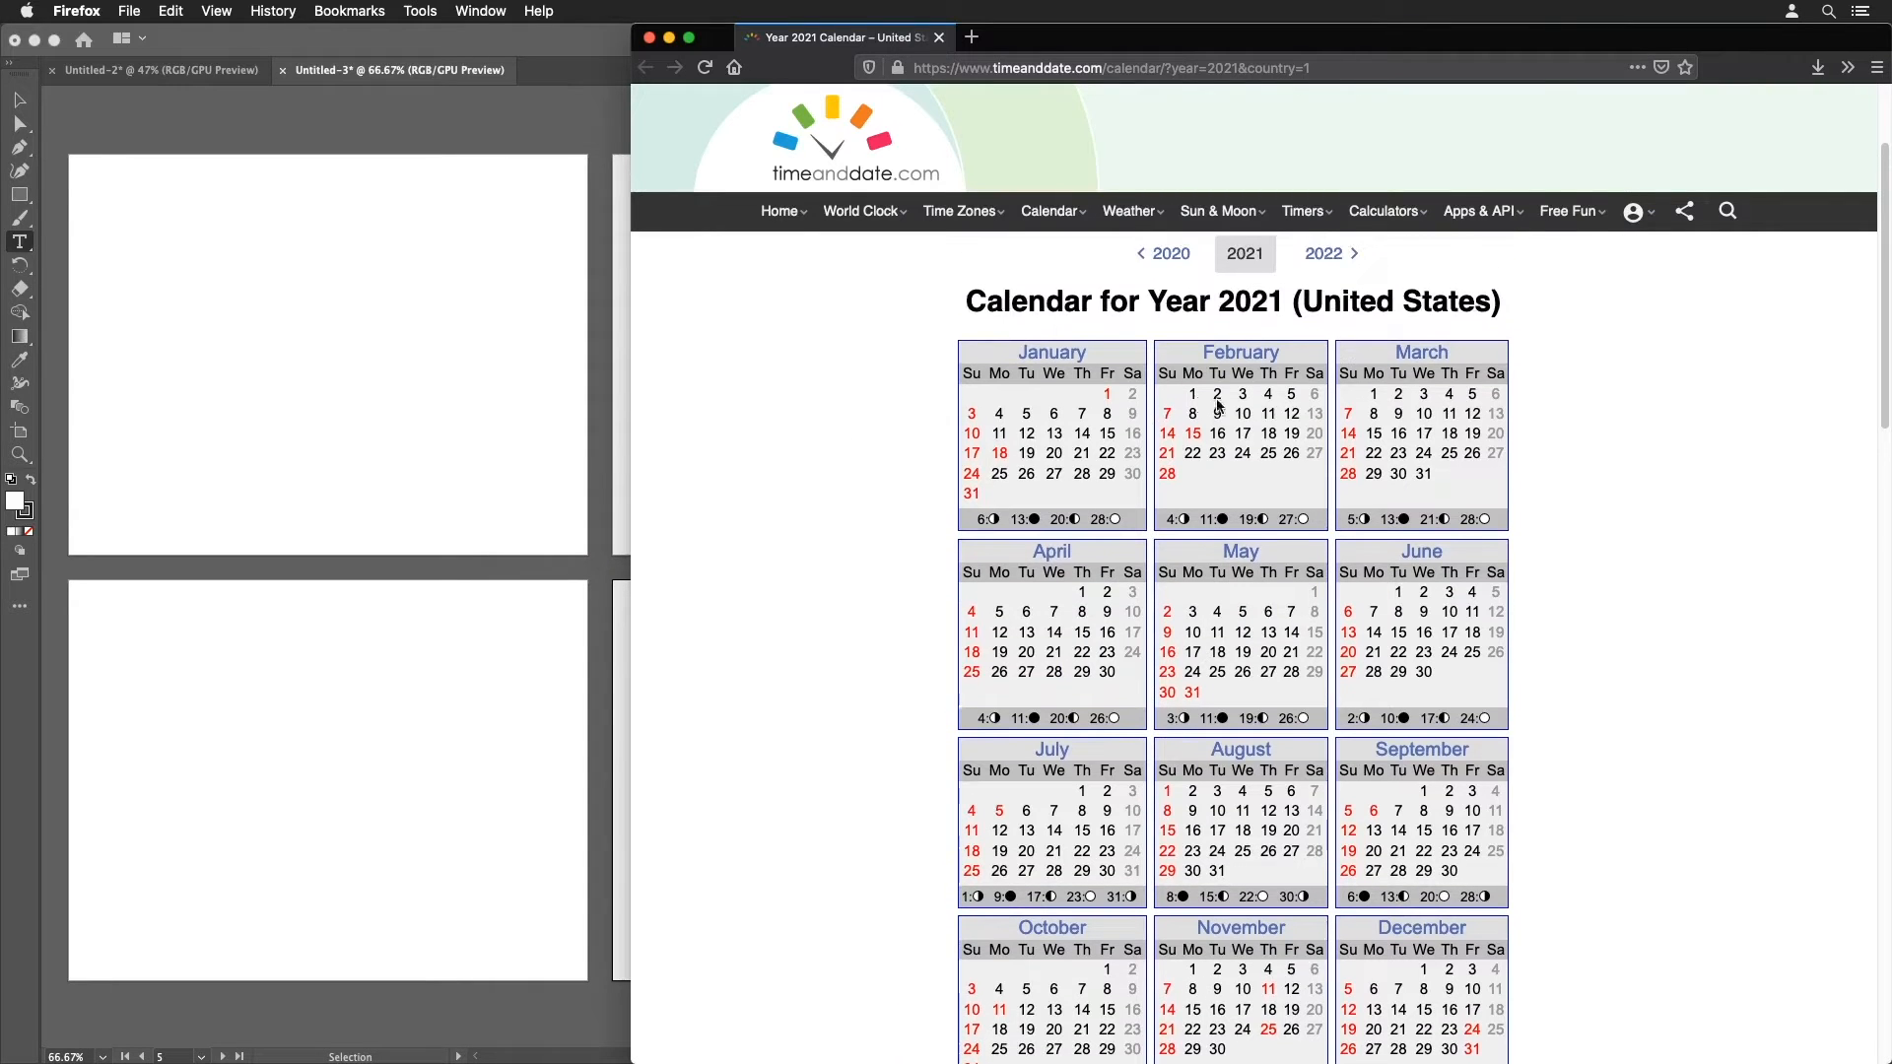
scroll(1199, 384, "down", 2)
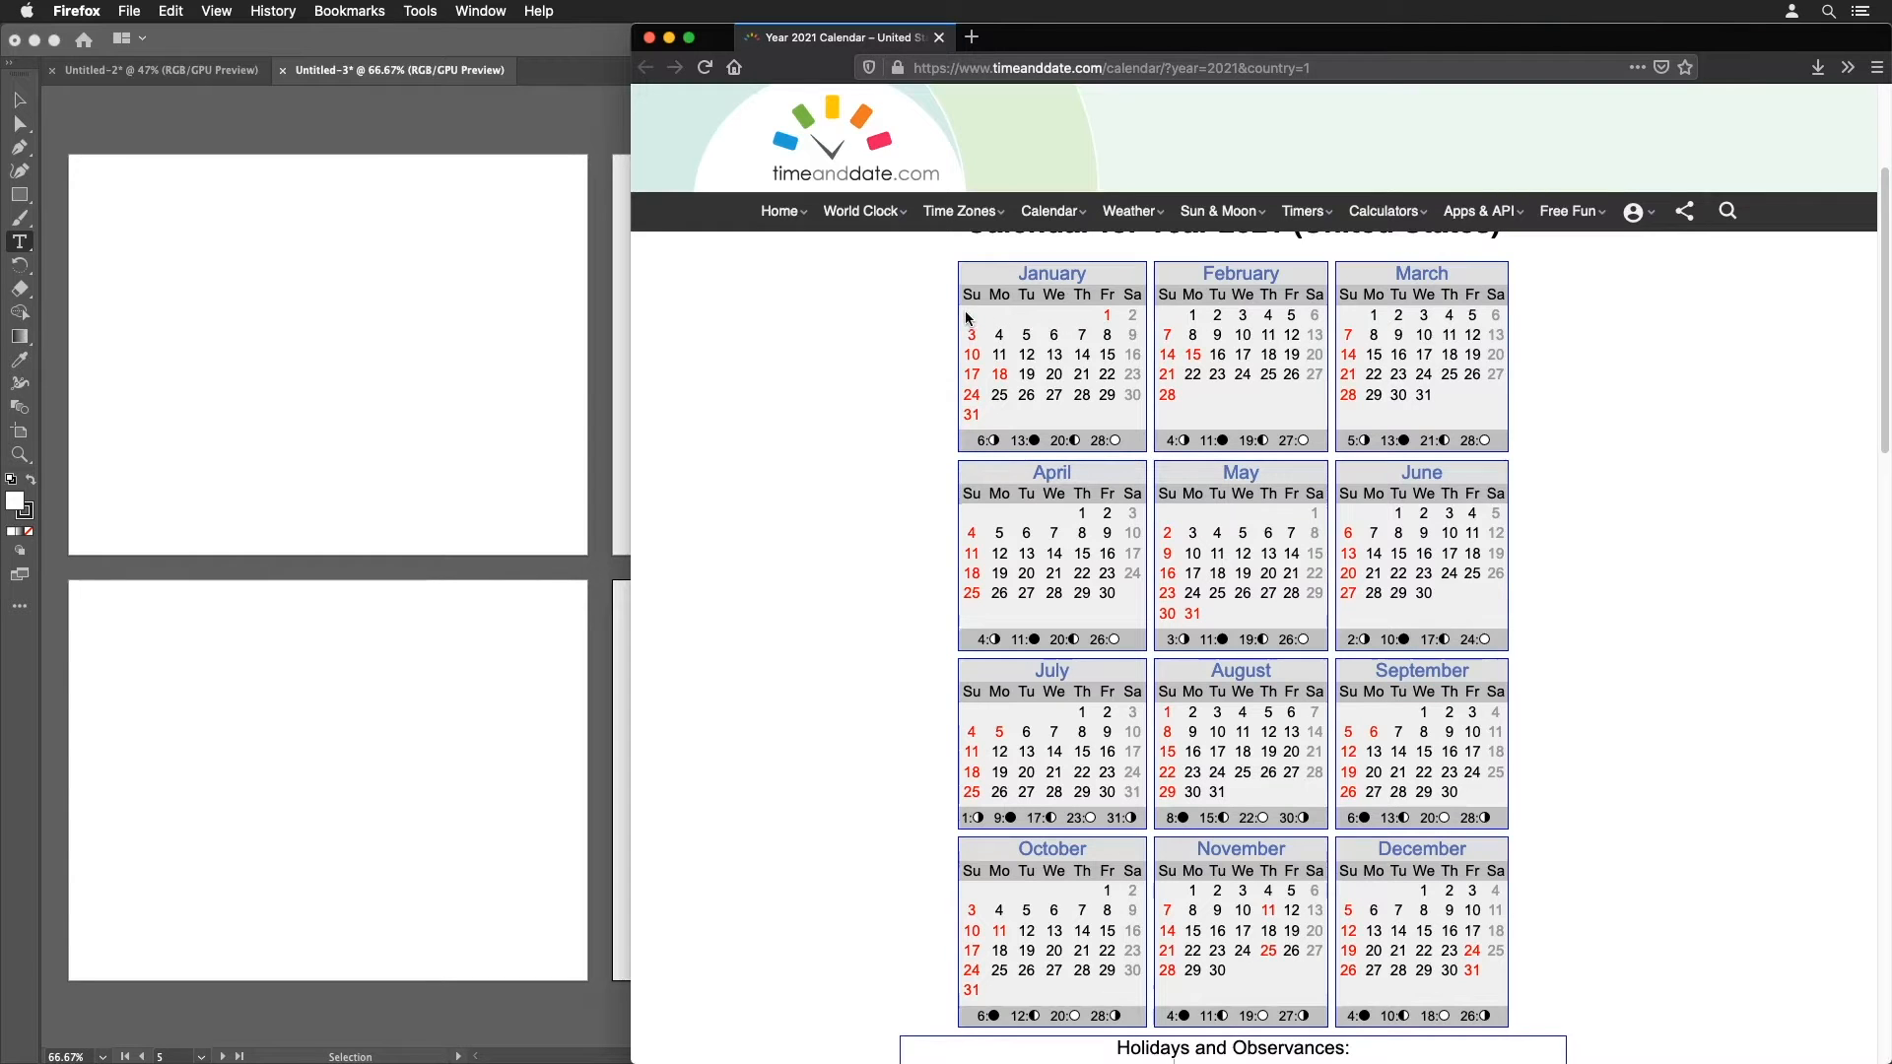
key("super+shift+4")
left_click_drag(939, 263, 1517, 1031)
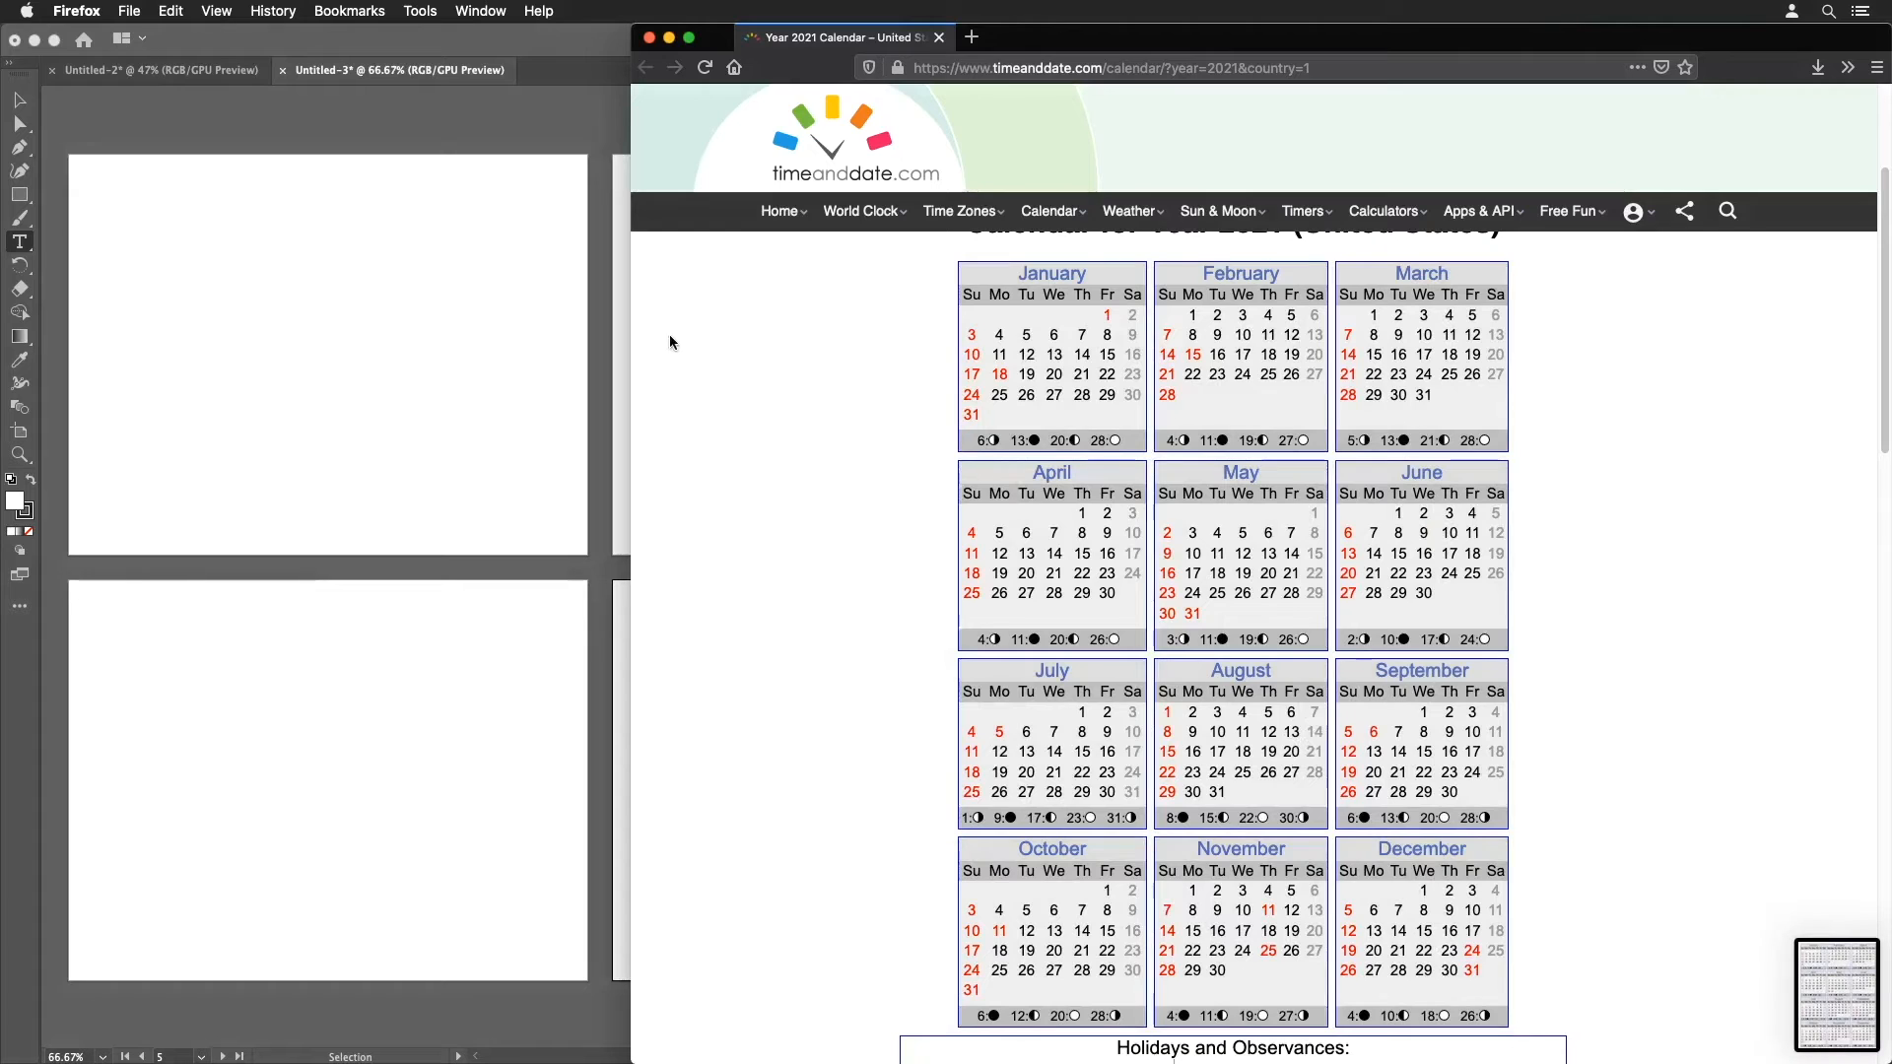
left_click_drag(645, 167, 951, 630)
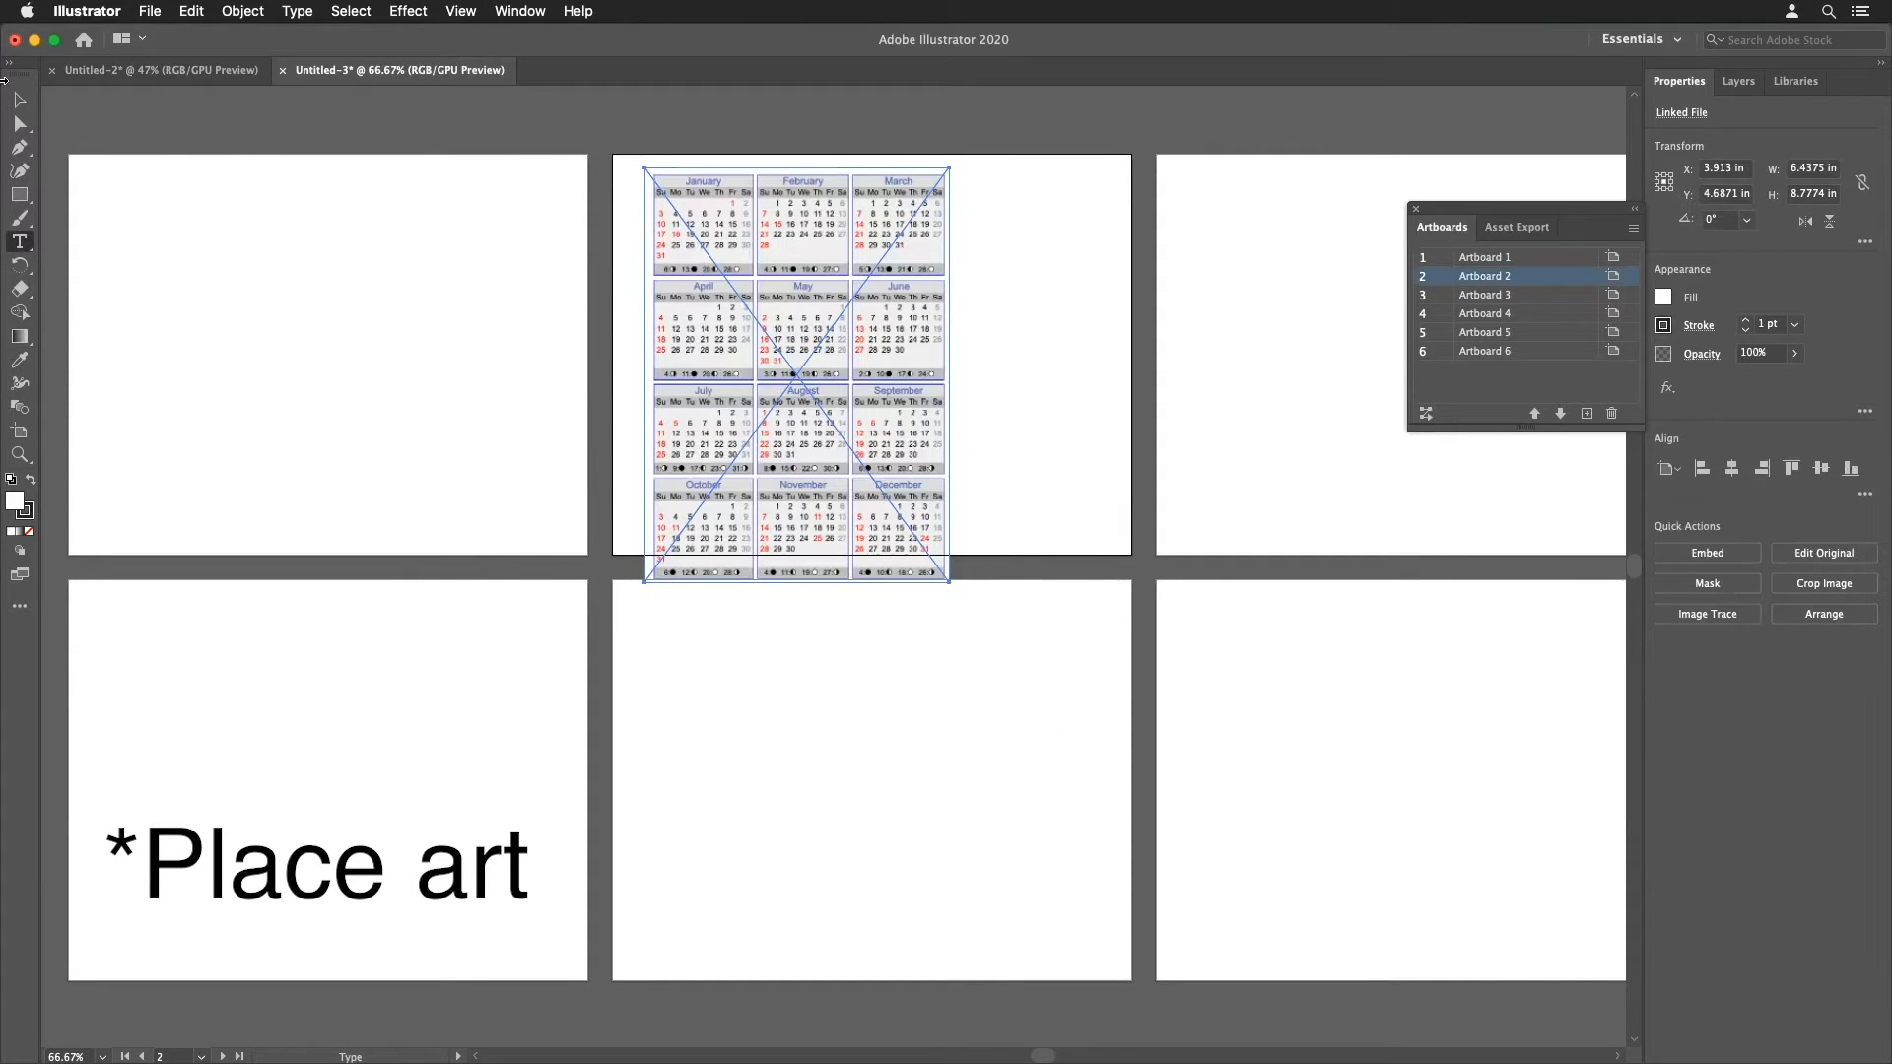
Step: Draw a square about 1.07 in wide near the top-left of Artboard 1
left_click(17, 101)
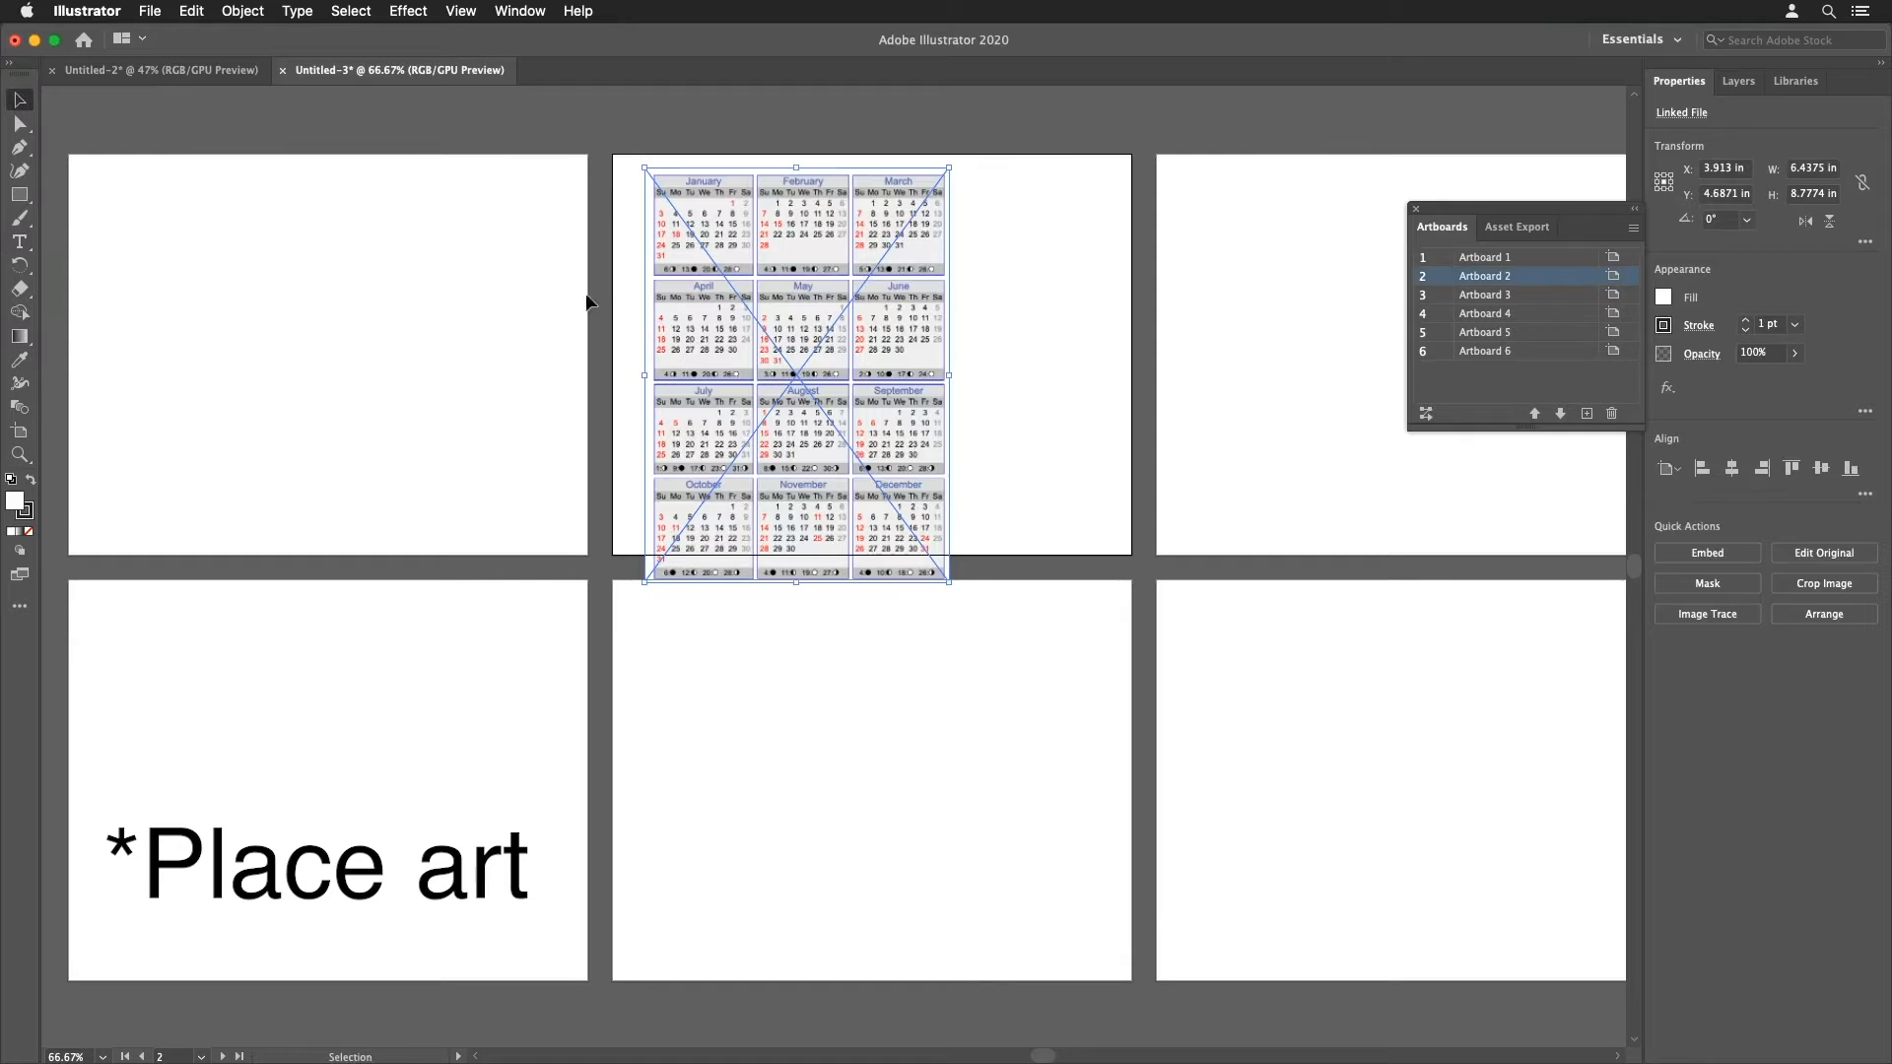
left_click(630, 235)
left_click(685, 239, "super")
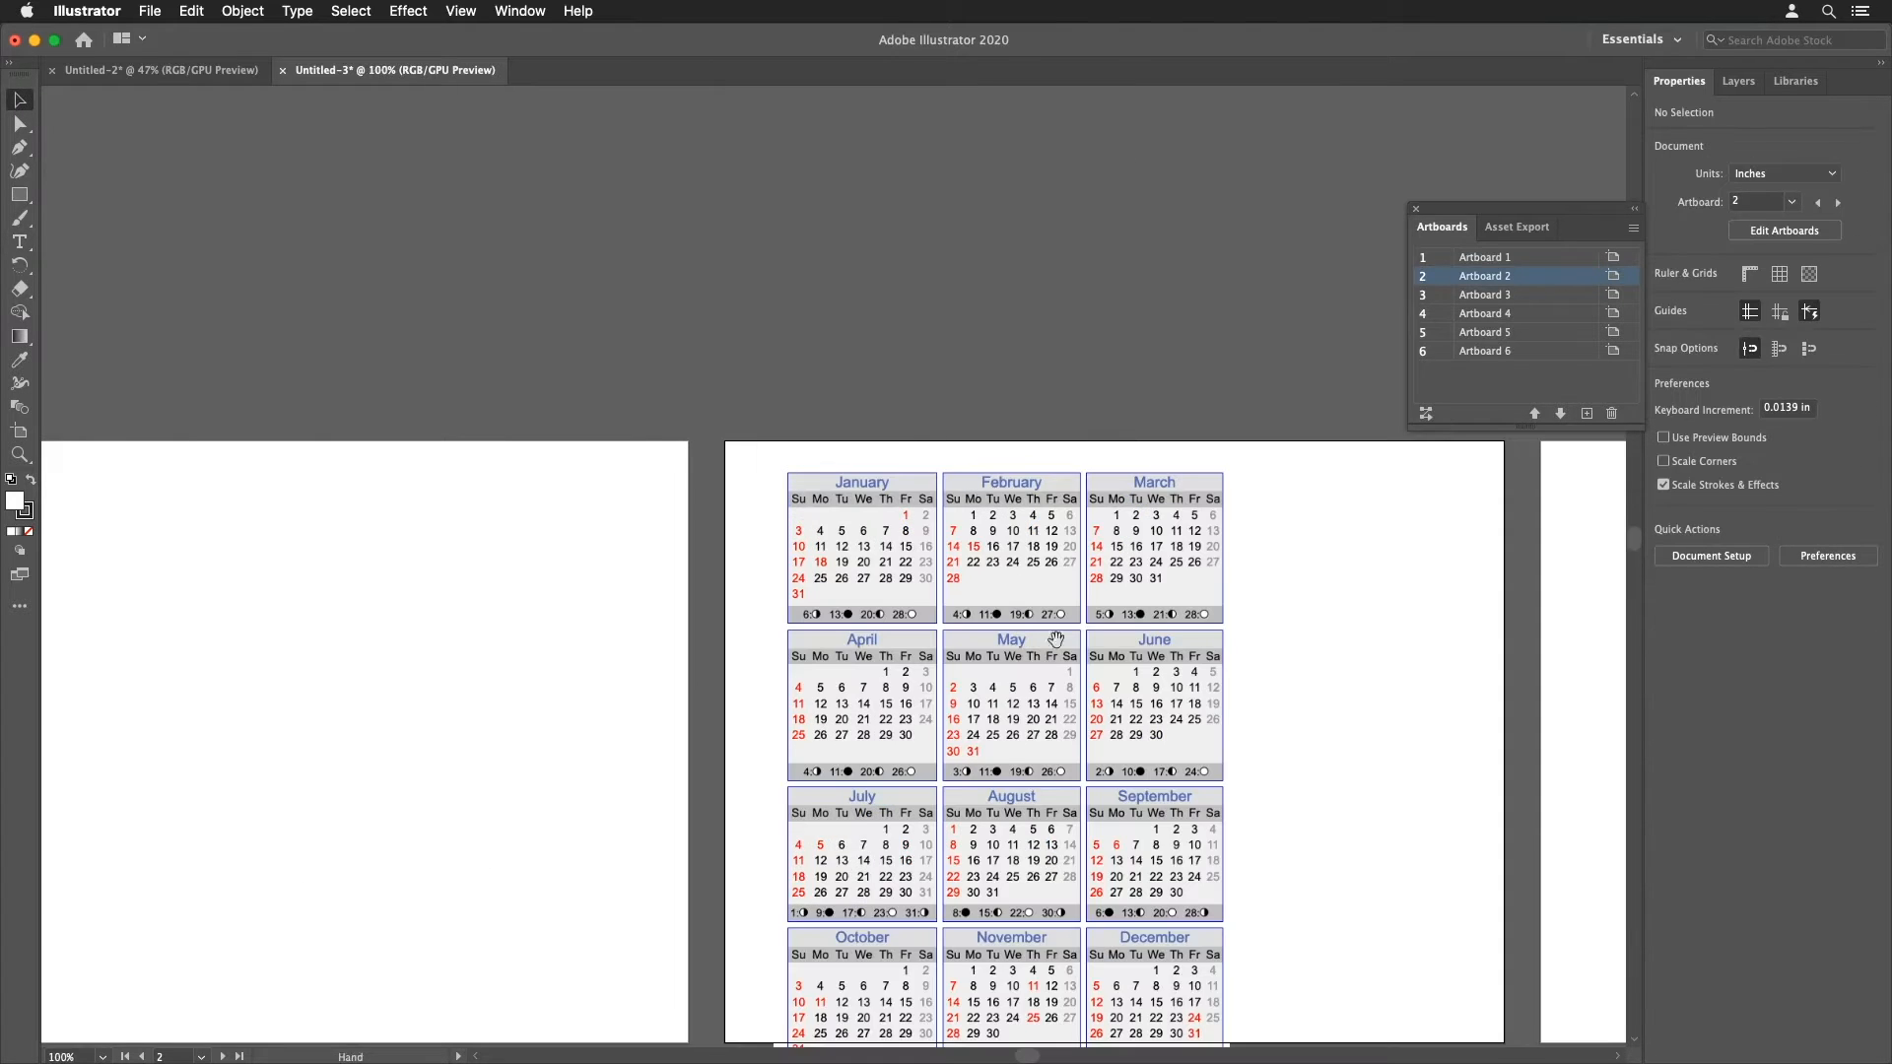
left_click_drag(1077, 670, 1184, 435)
left_click_drag(1006, 411, 1054, 406)
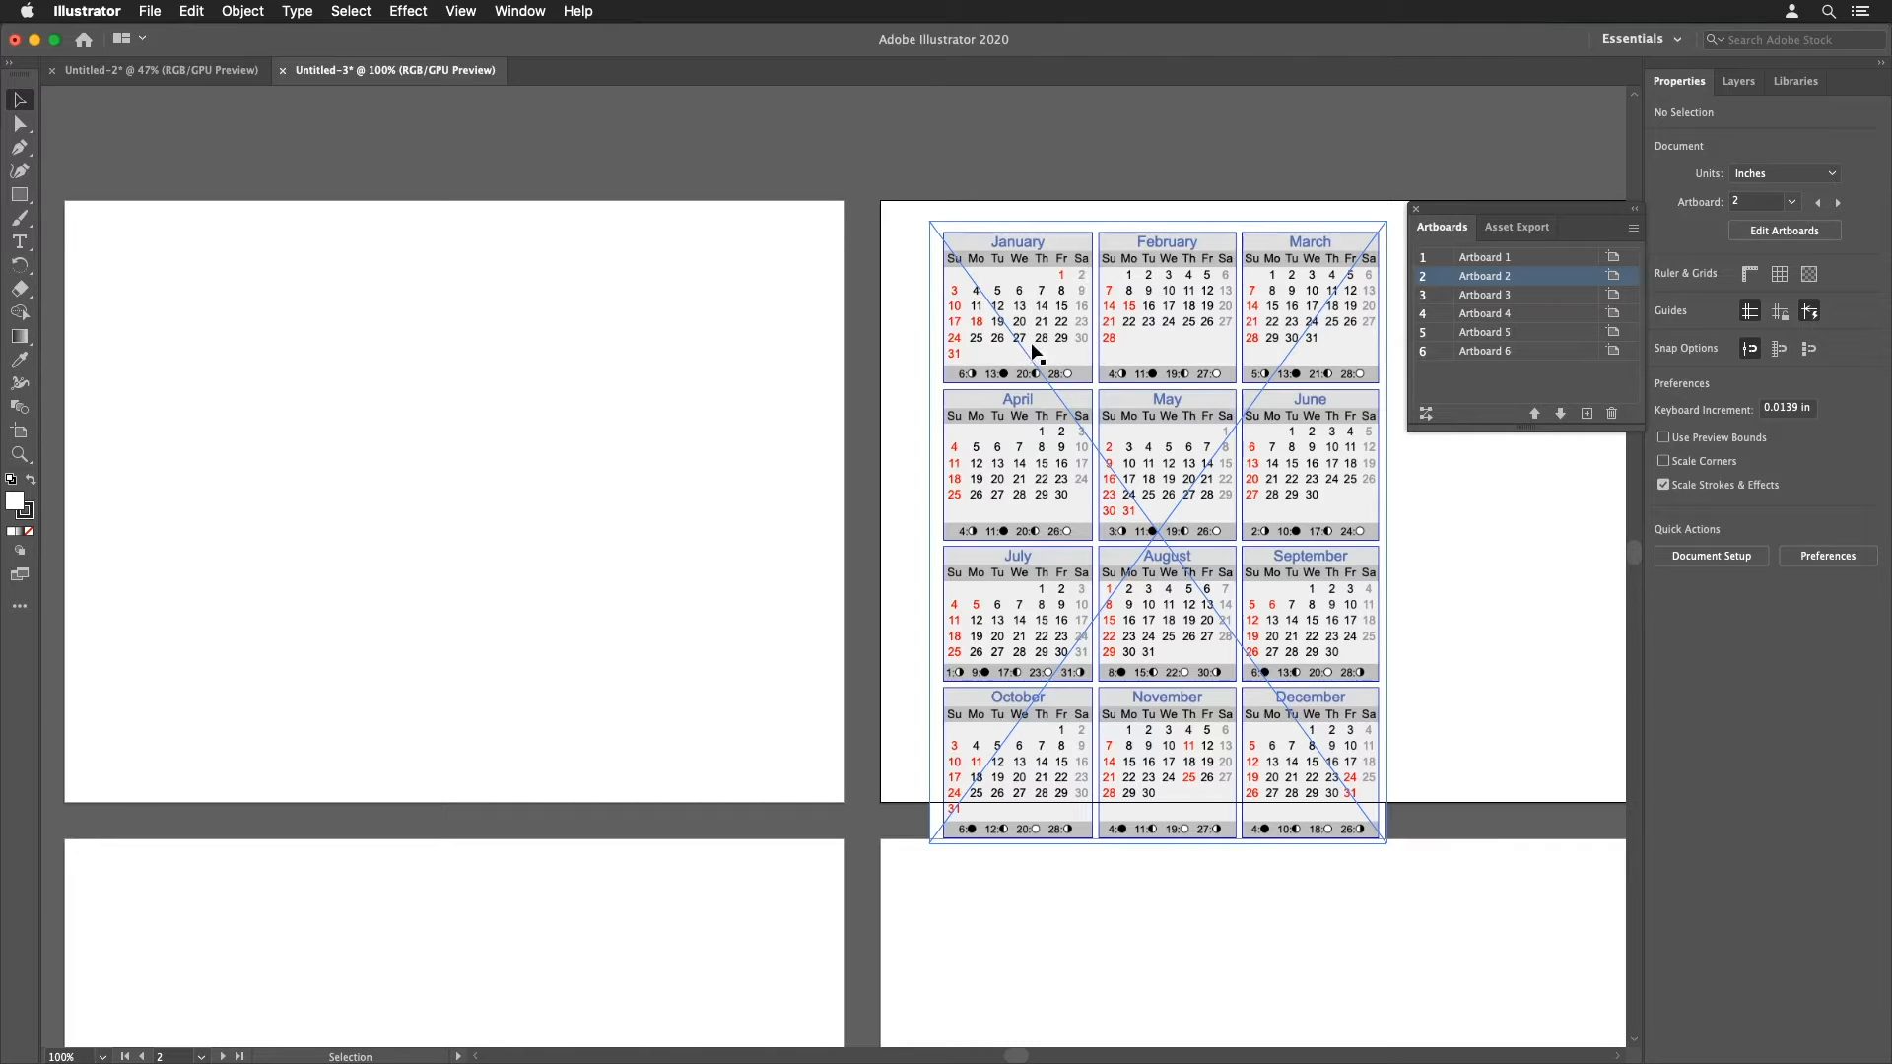
left_click(18, 194)
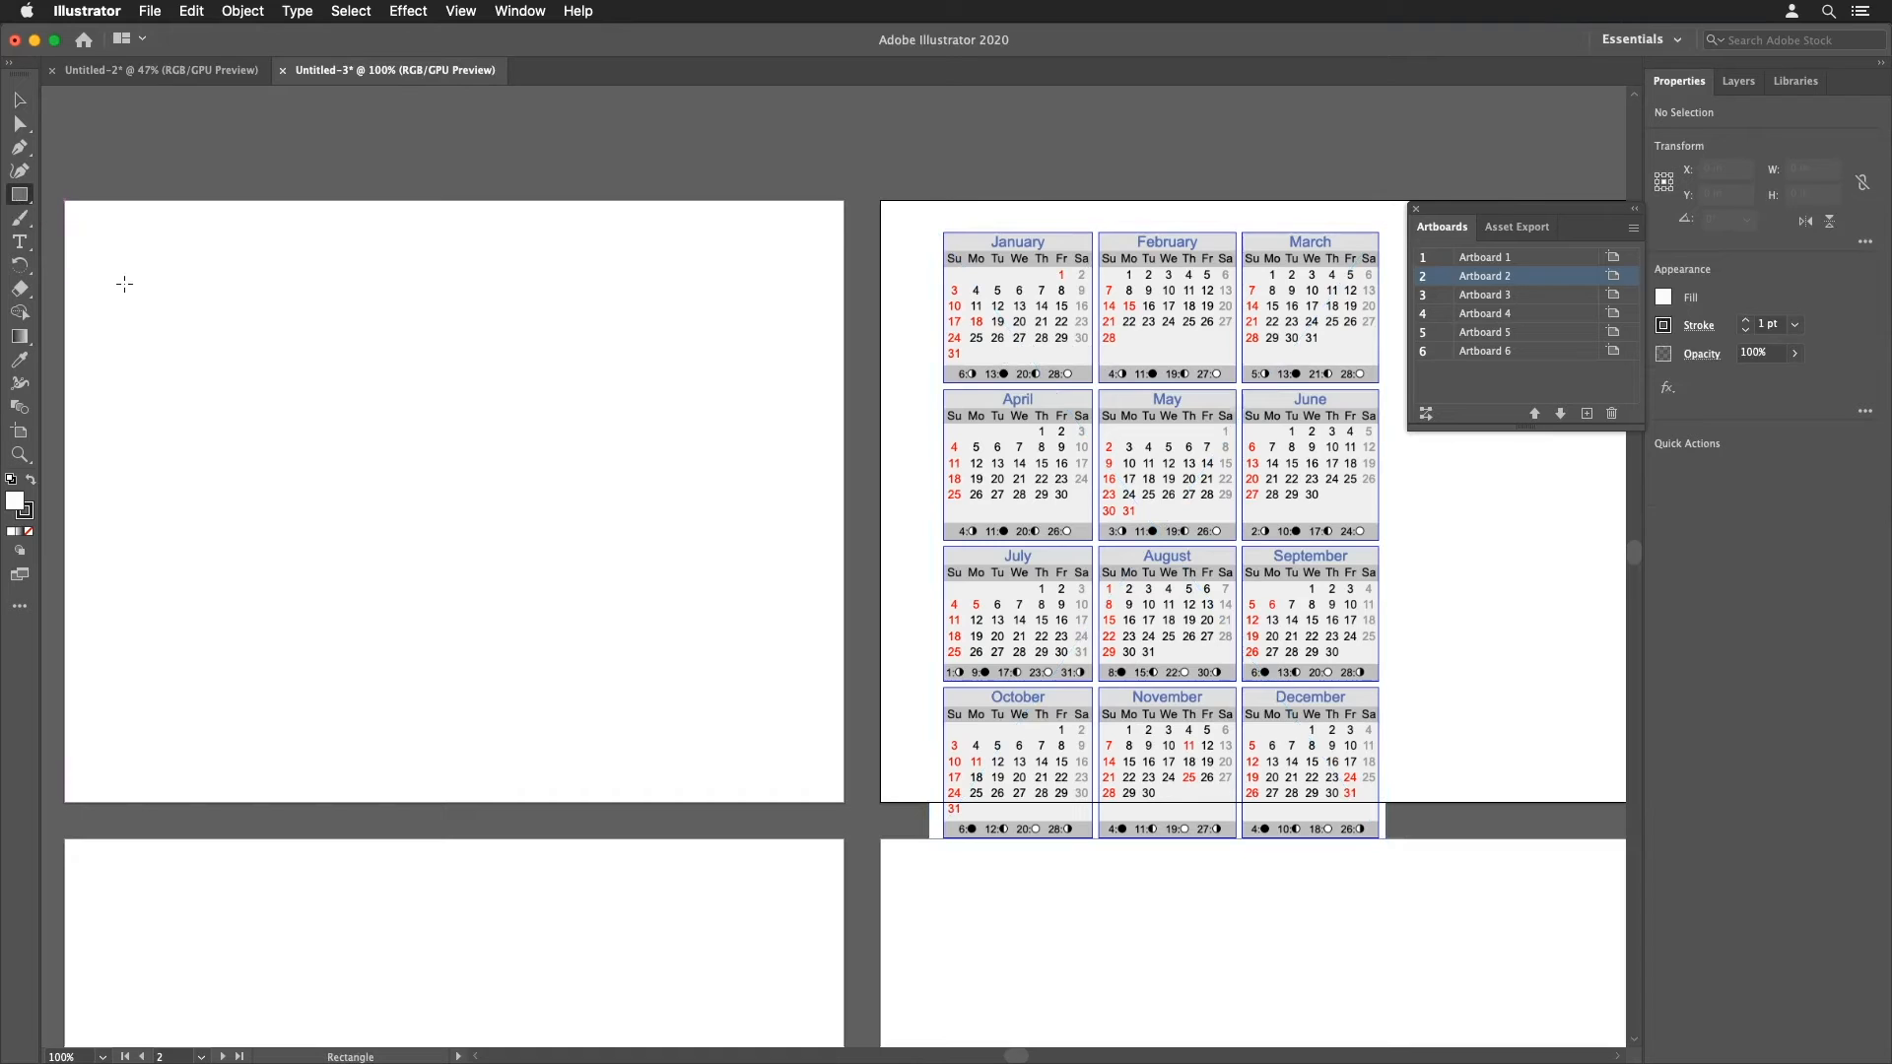
left_click_drag(112, 270, 188, 337)
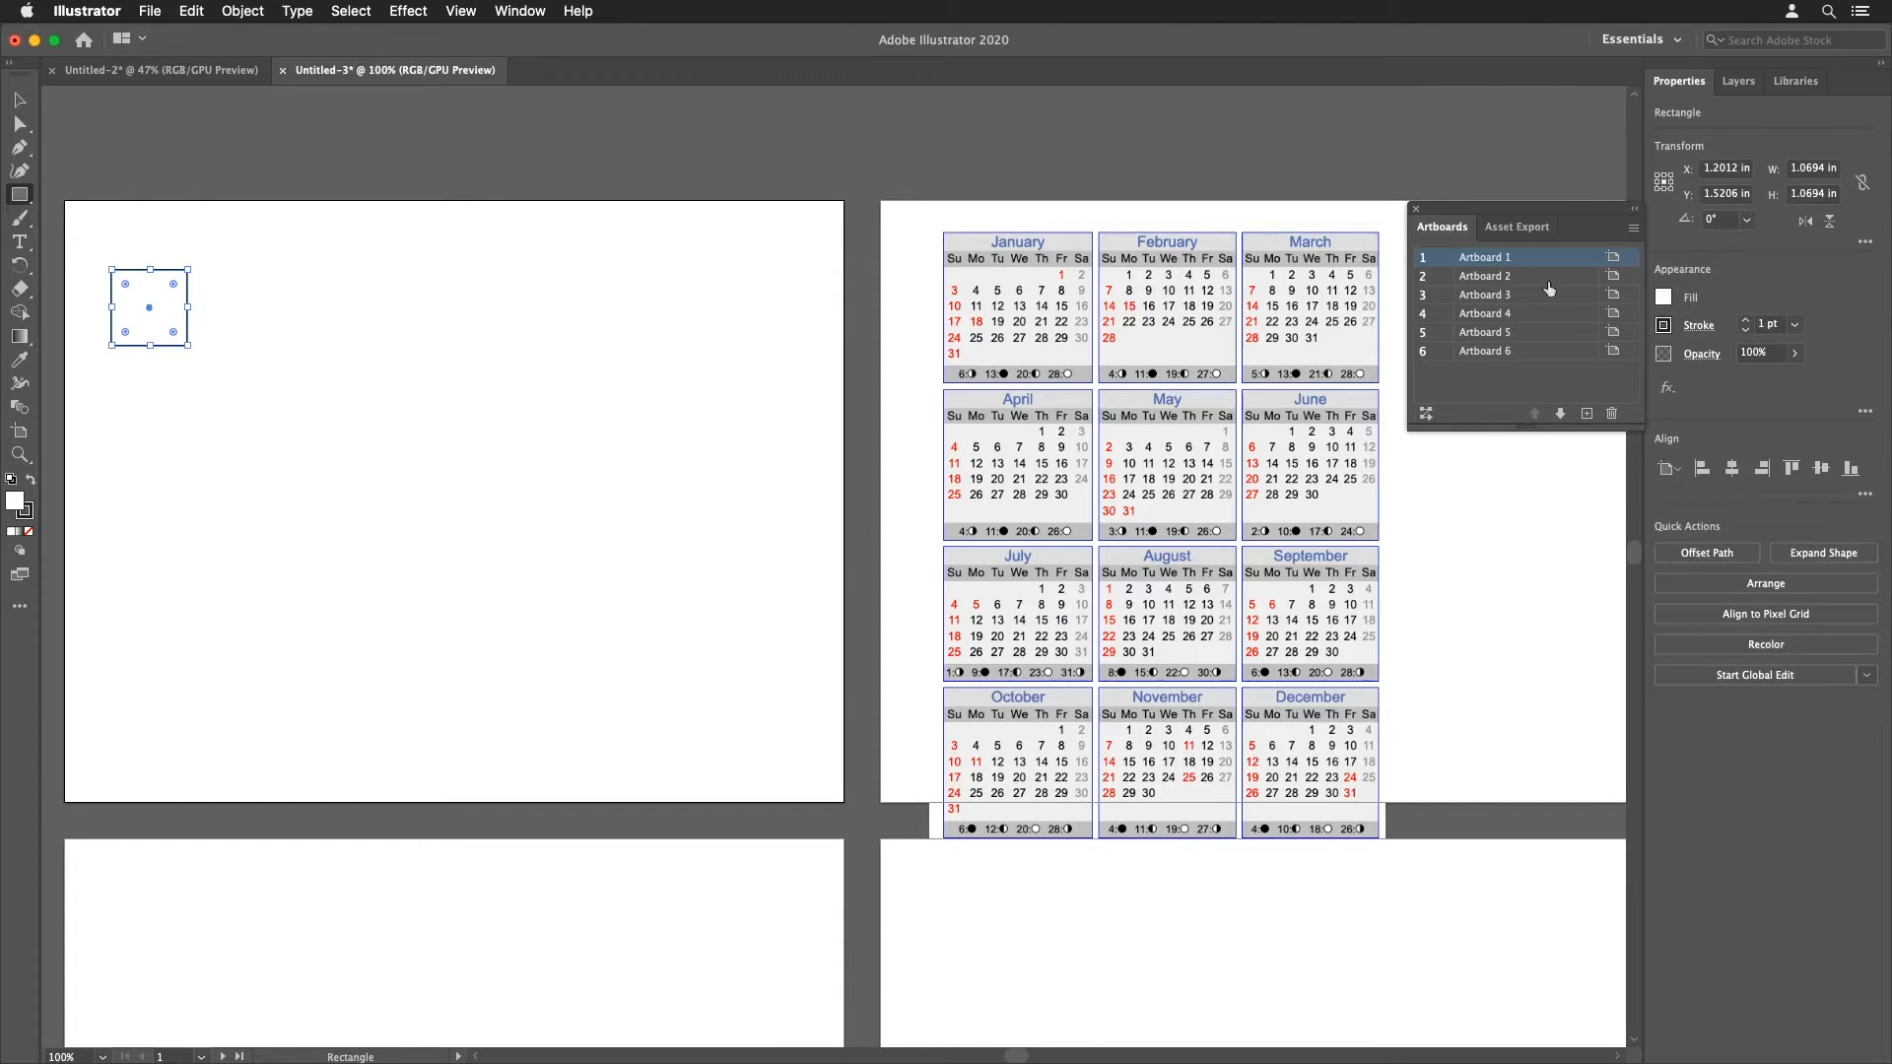
Step: Create a new layer and add a text object reading 1 beside the square
left_click(1738, 81)
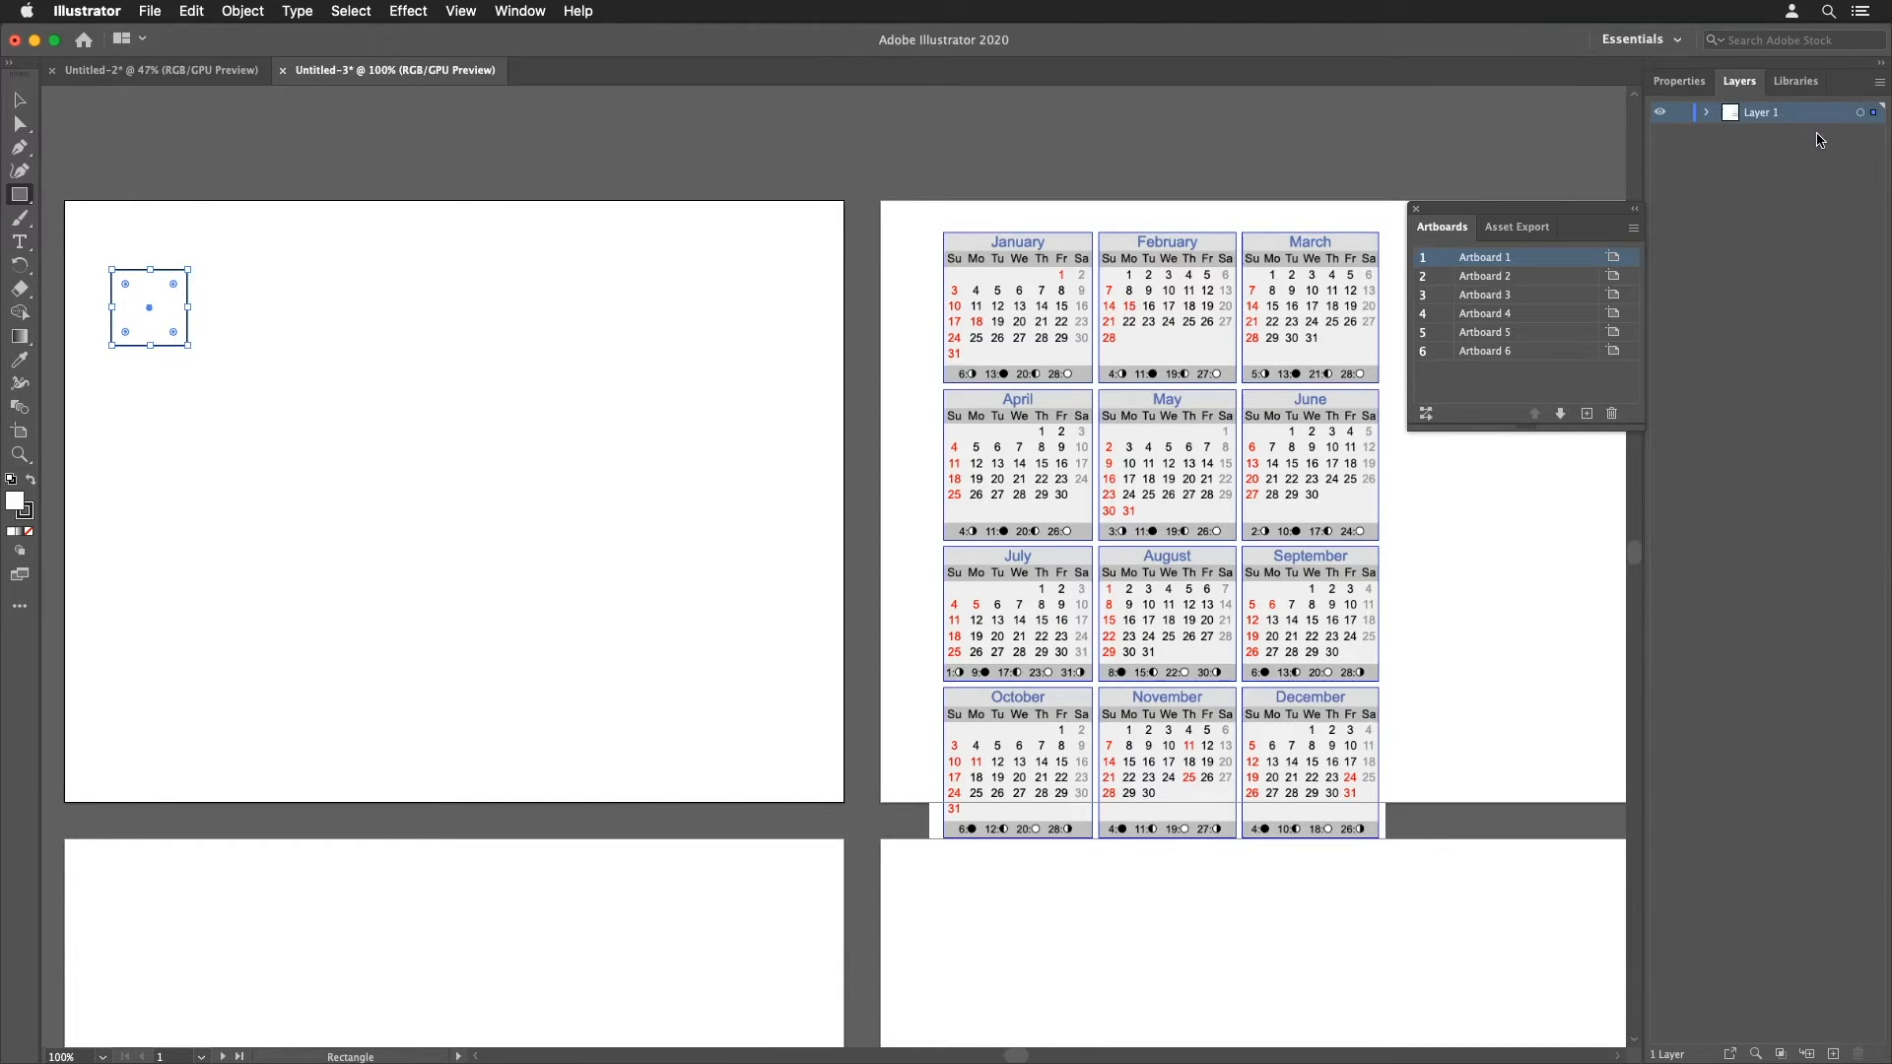
left_click(1832, 1052)
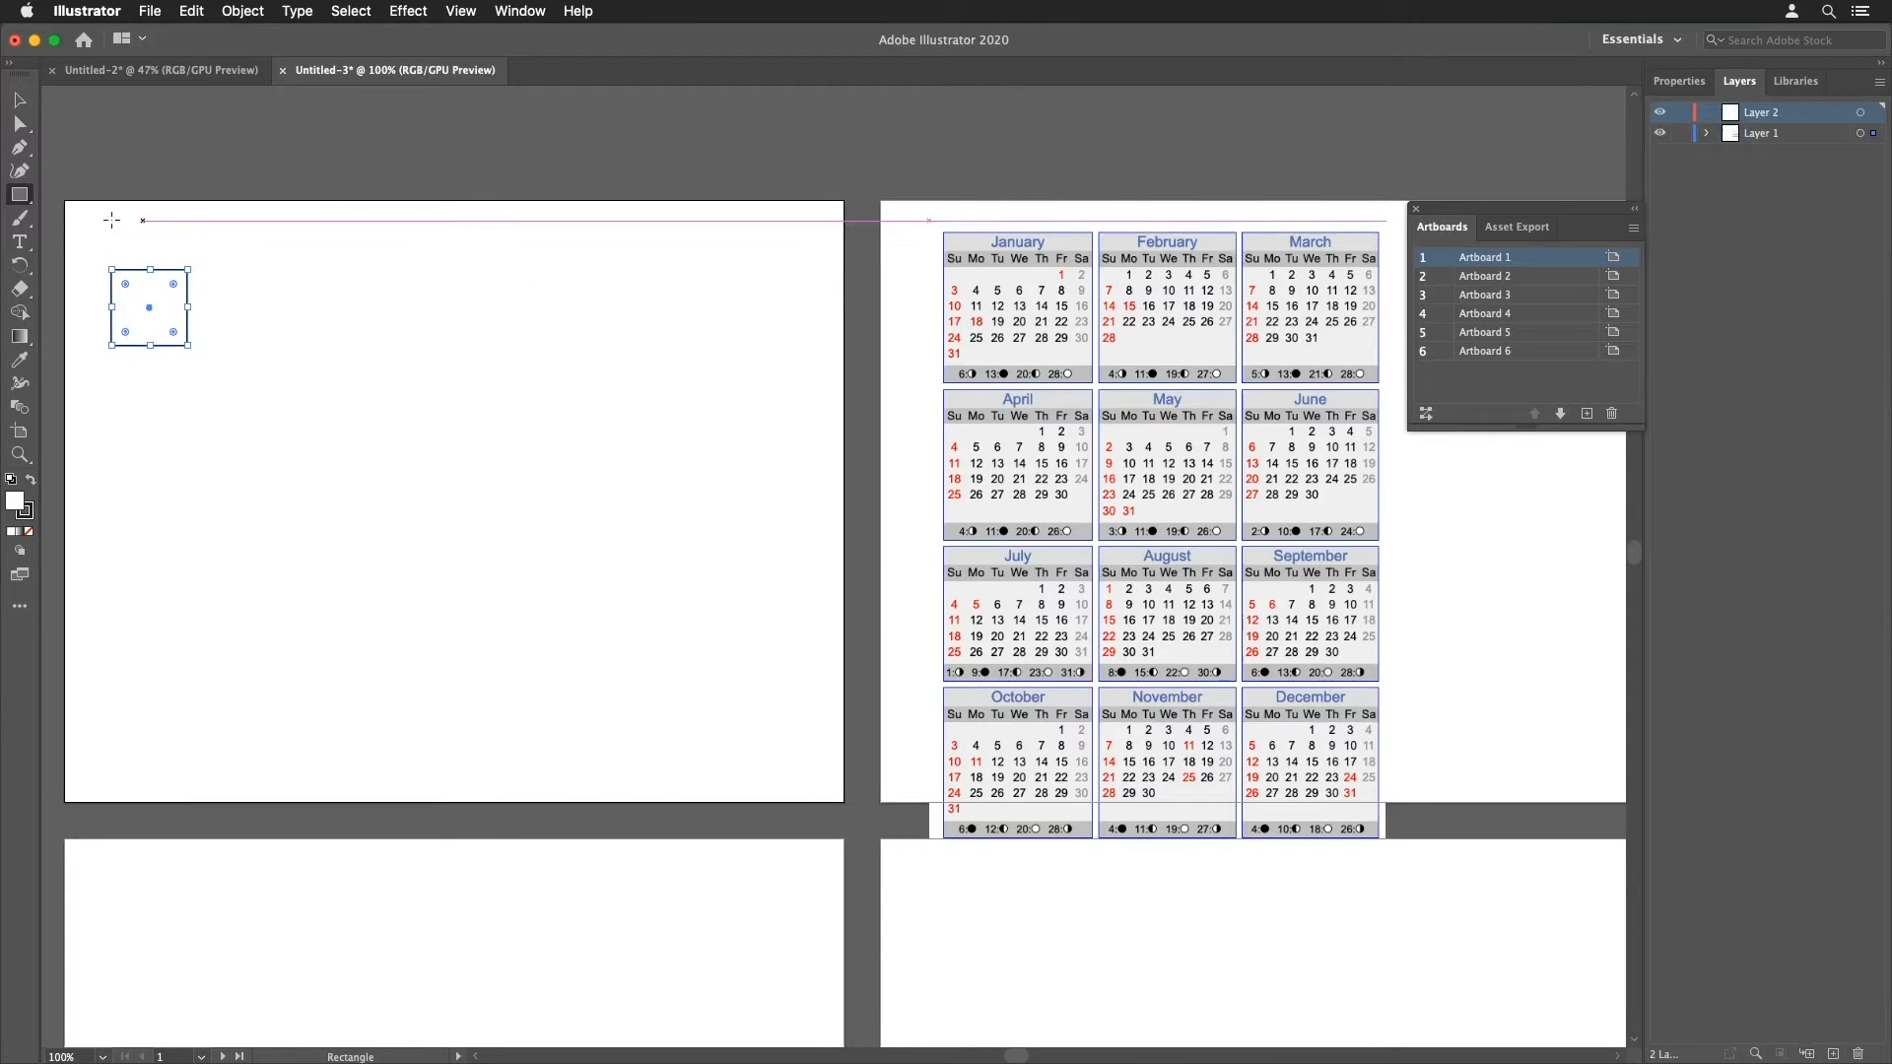
left_click(19, 242)
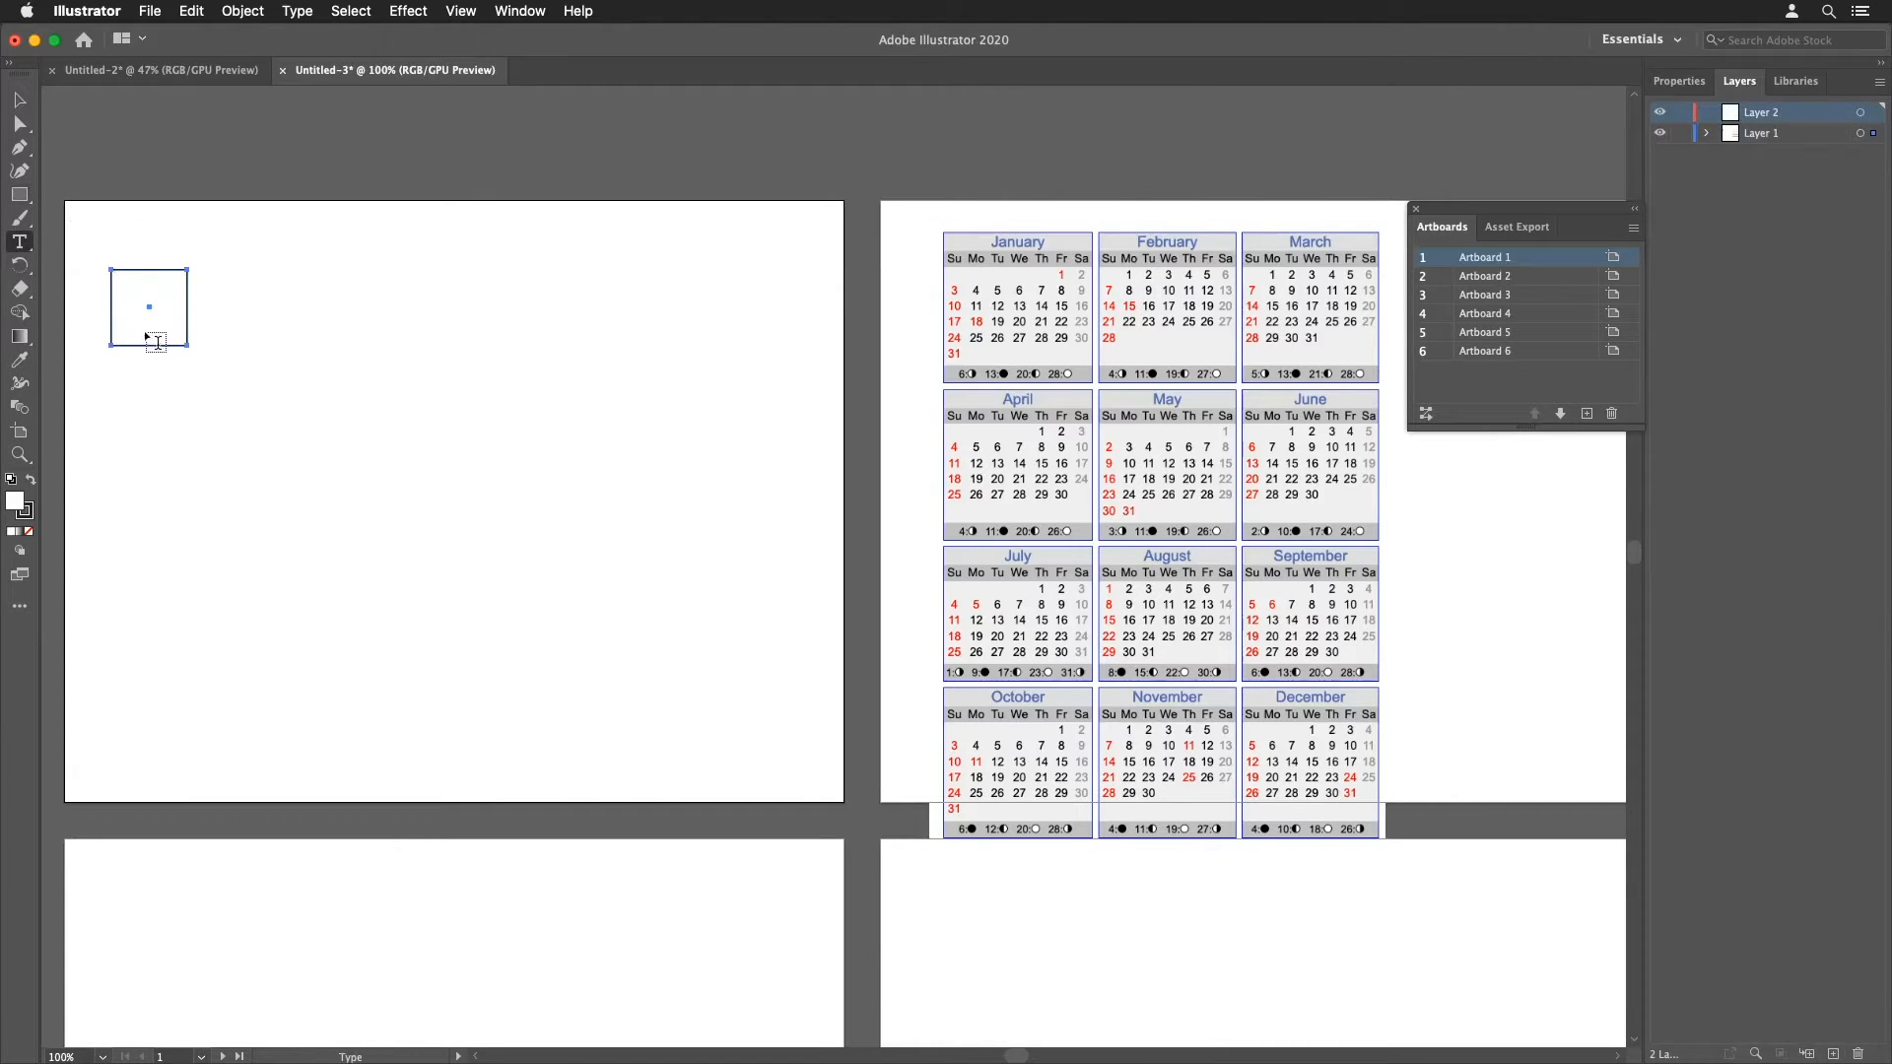
left_click(210, 351)
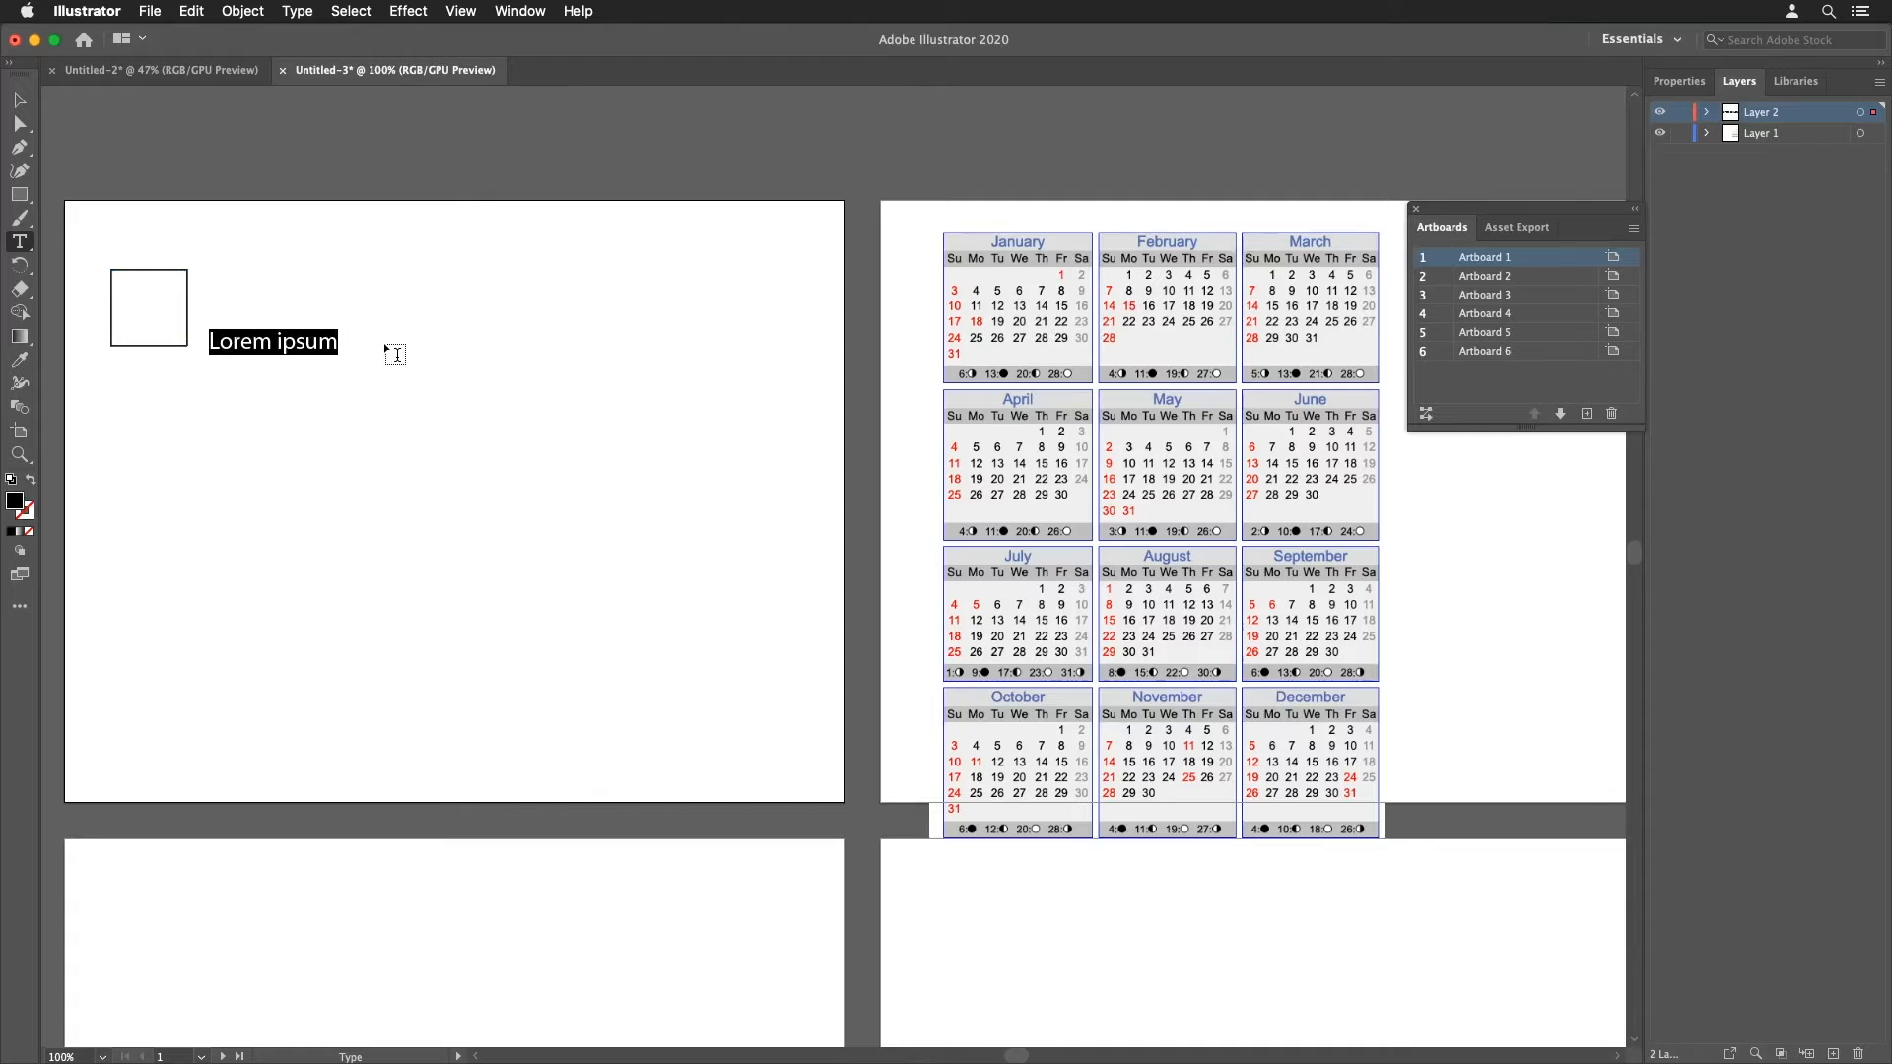
type("1")
key("Escape")
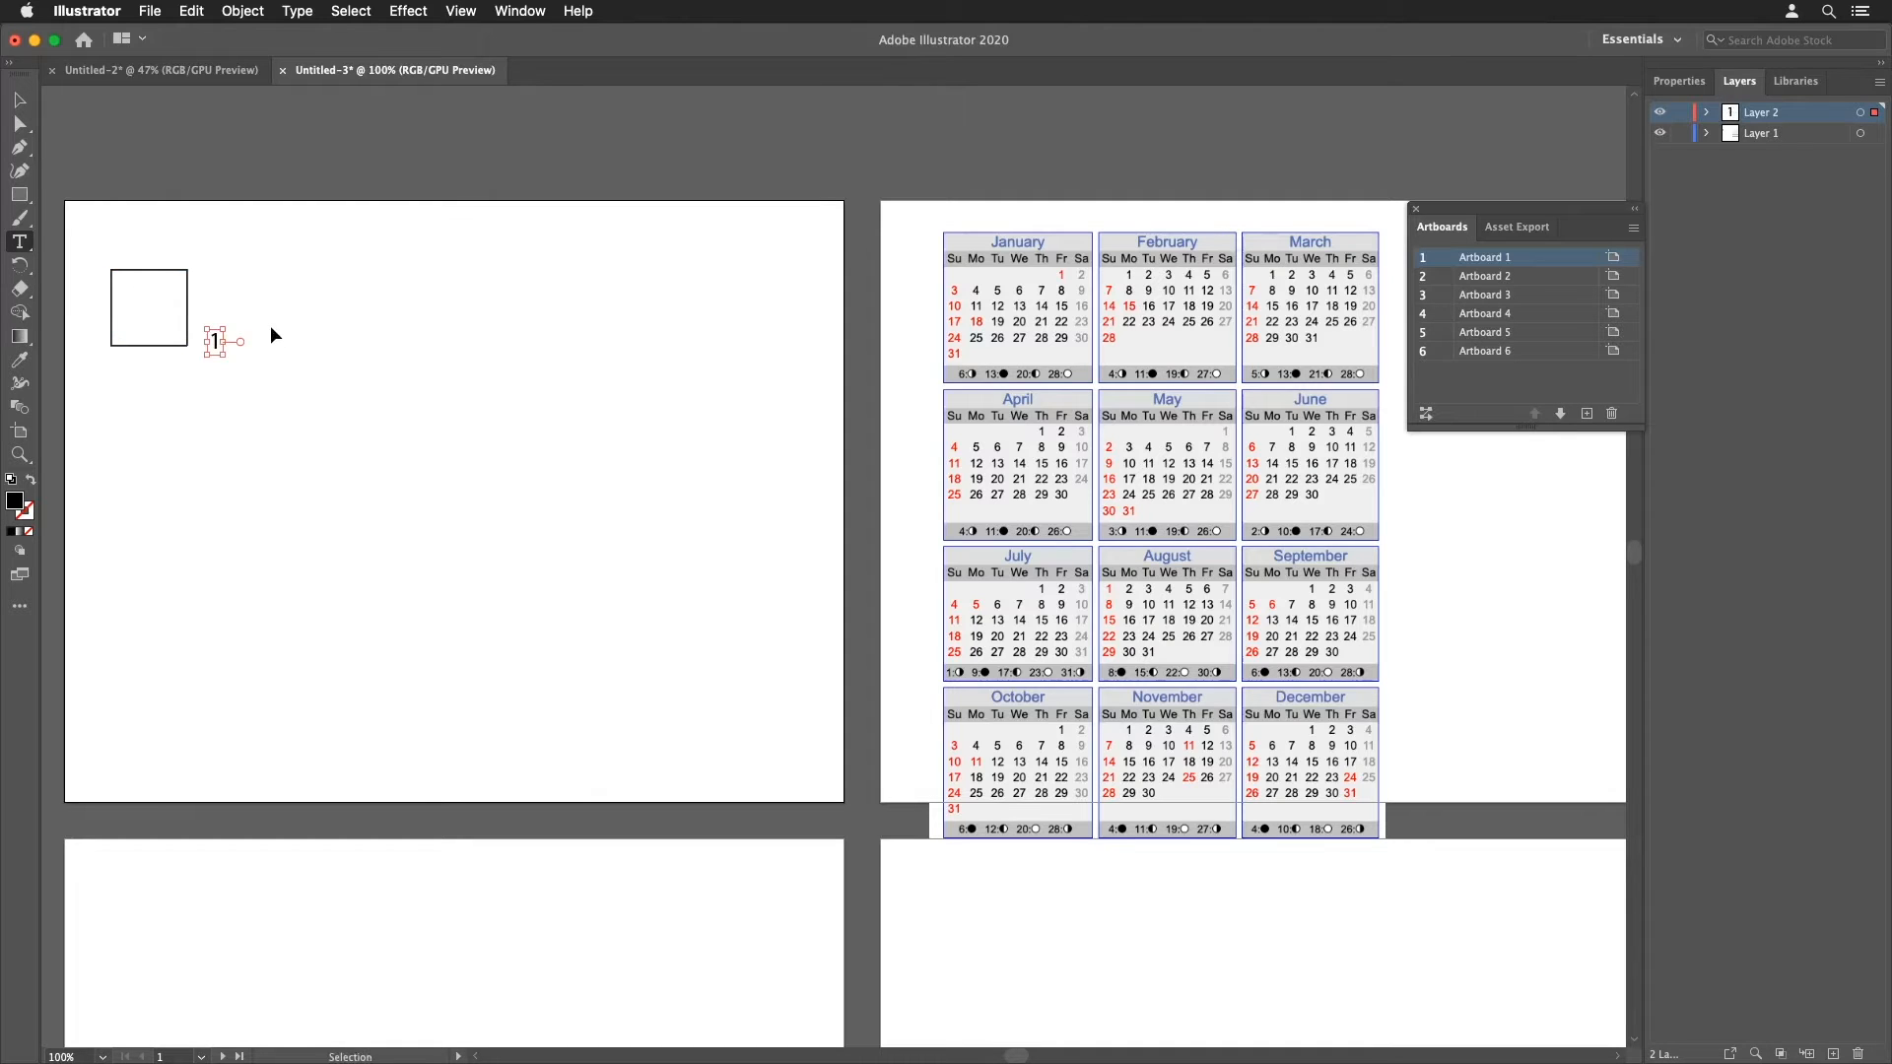
Step: Move the number 1 into the square's lower-right corner
key("v")
left_click(20, 123)
left_click_drag(209, 347, 166, 334)
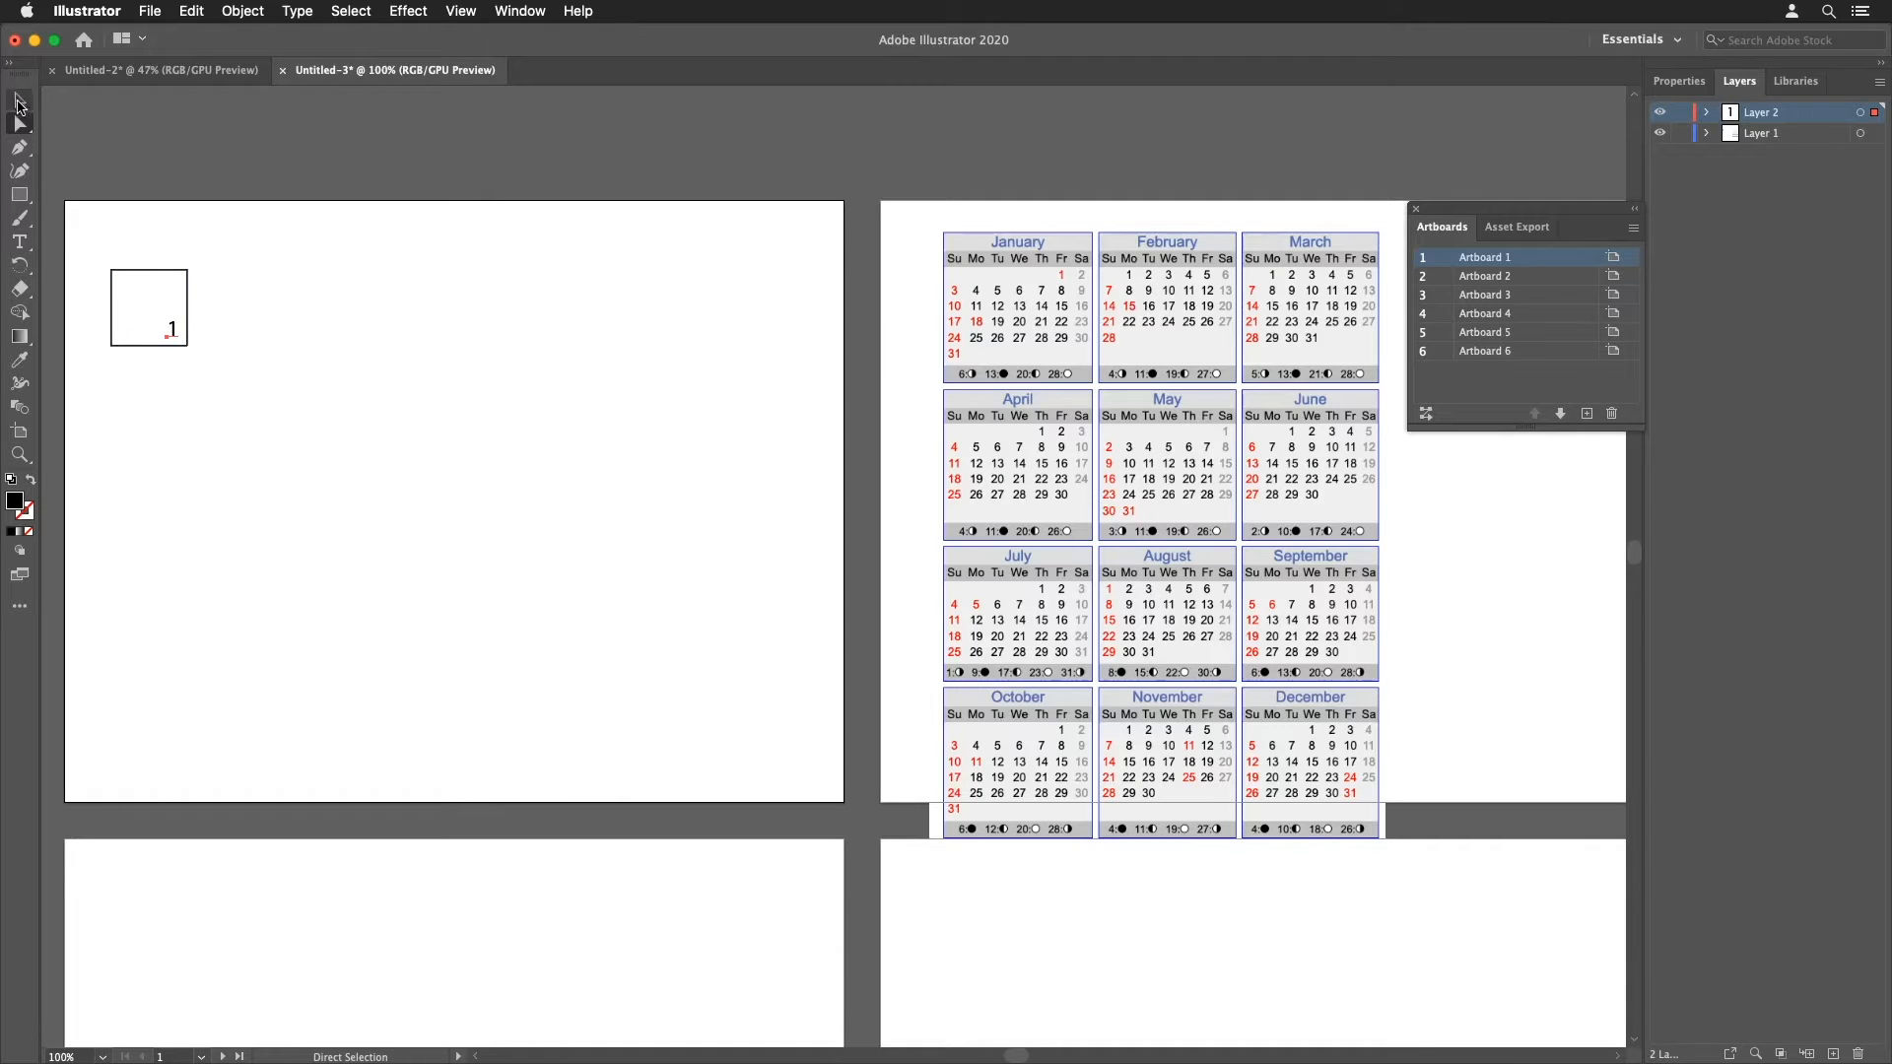
Step: Edit the number in the square to read 10
left_click(19, 242)
left_click(173, 329)
type("0")
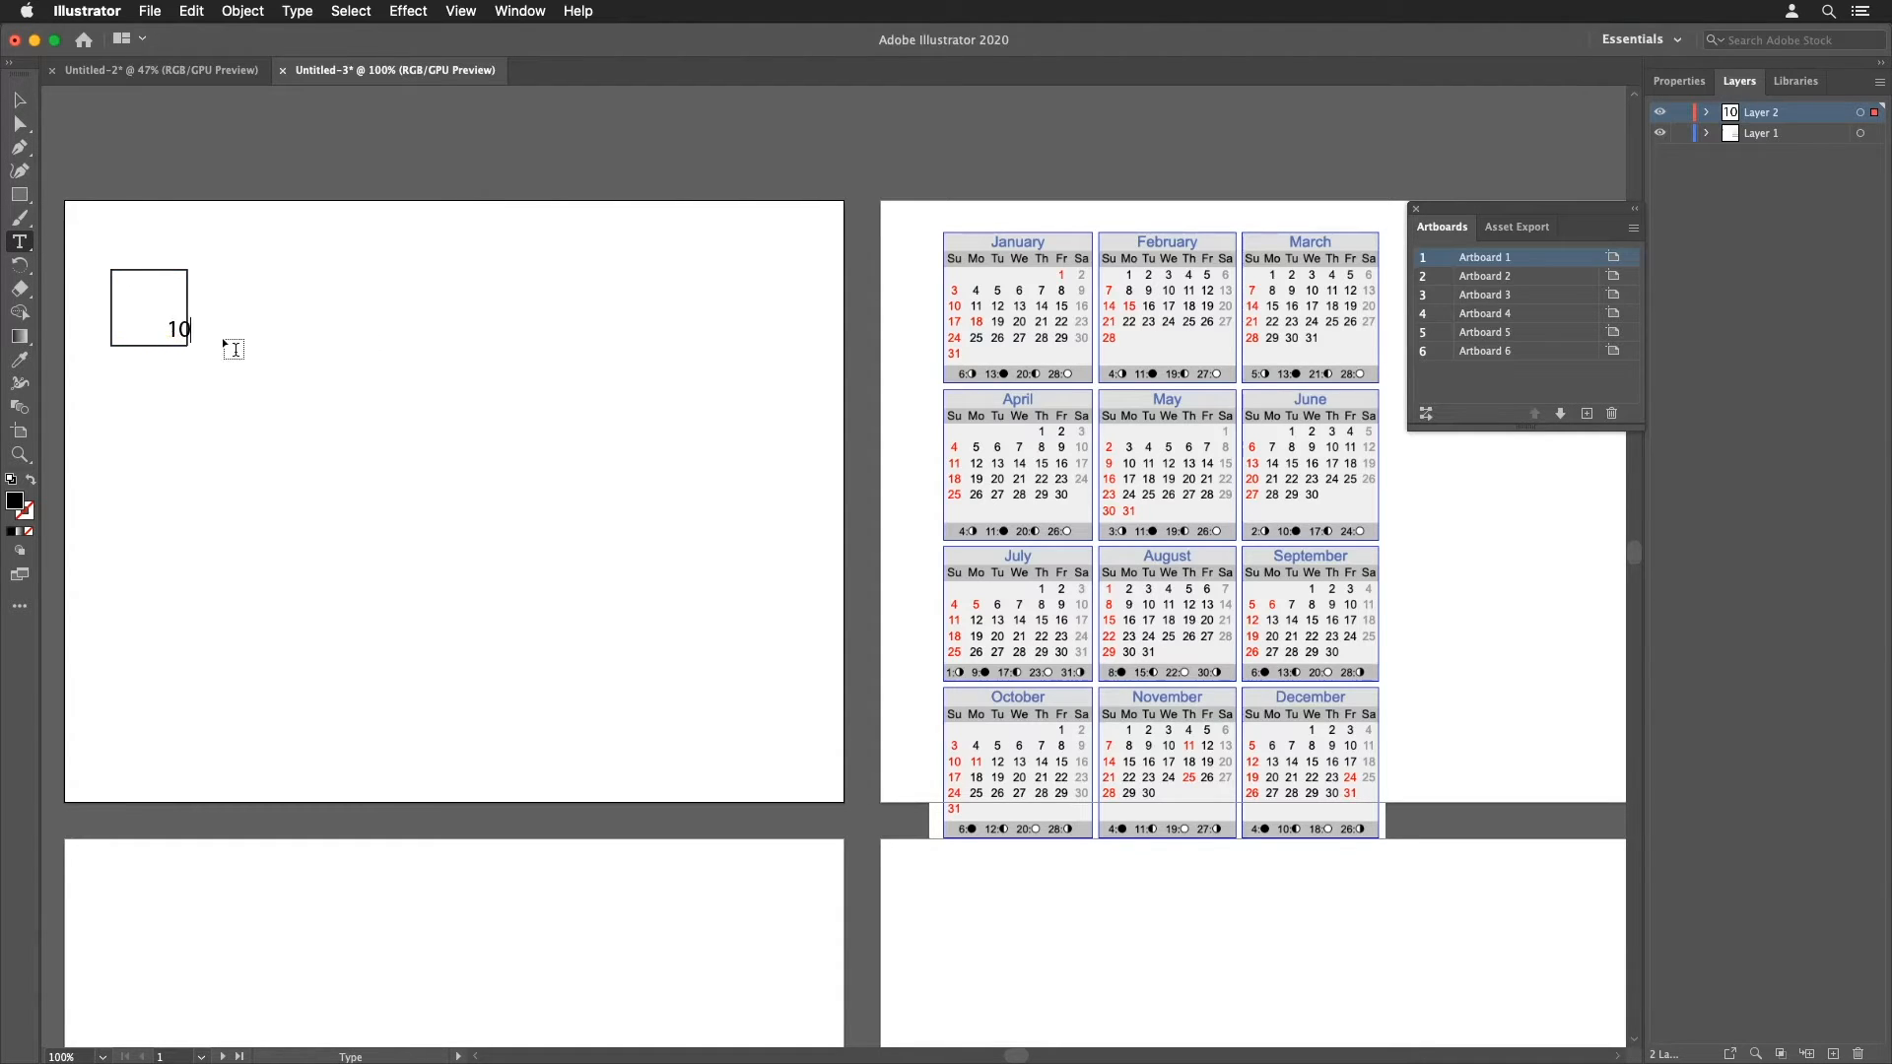
Step: Right-align the number's text in the square using paragraph alignment
double_click(170, 329)
left_click(530, 12)
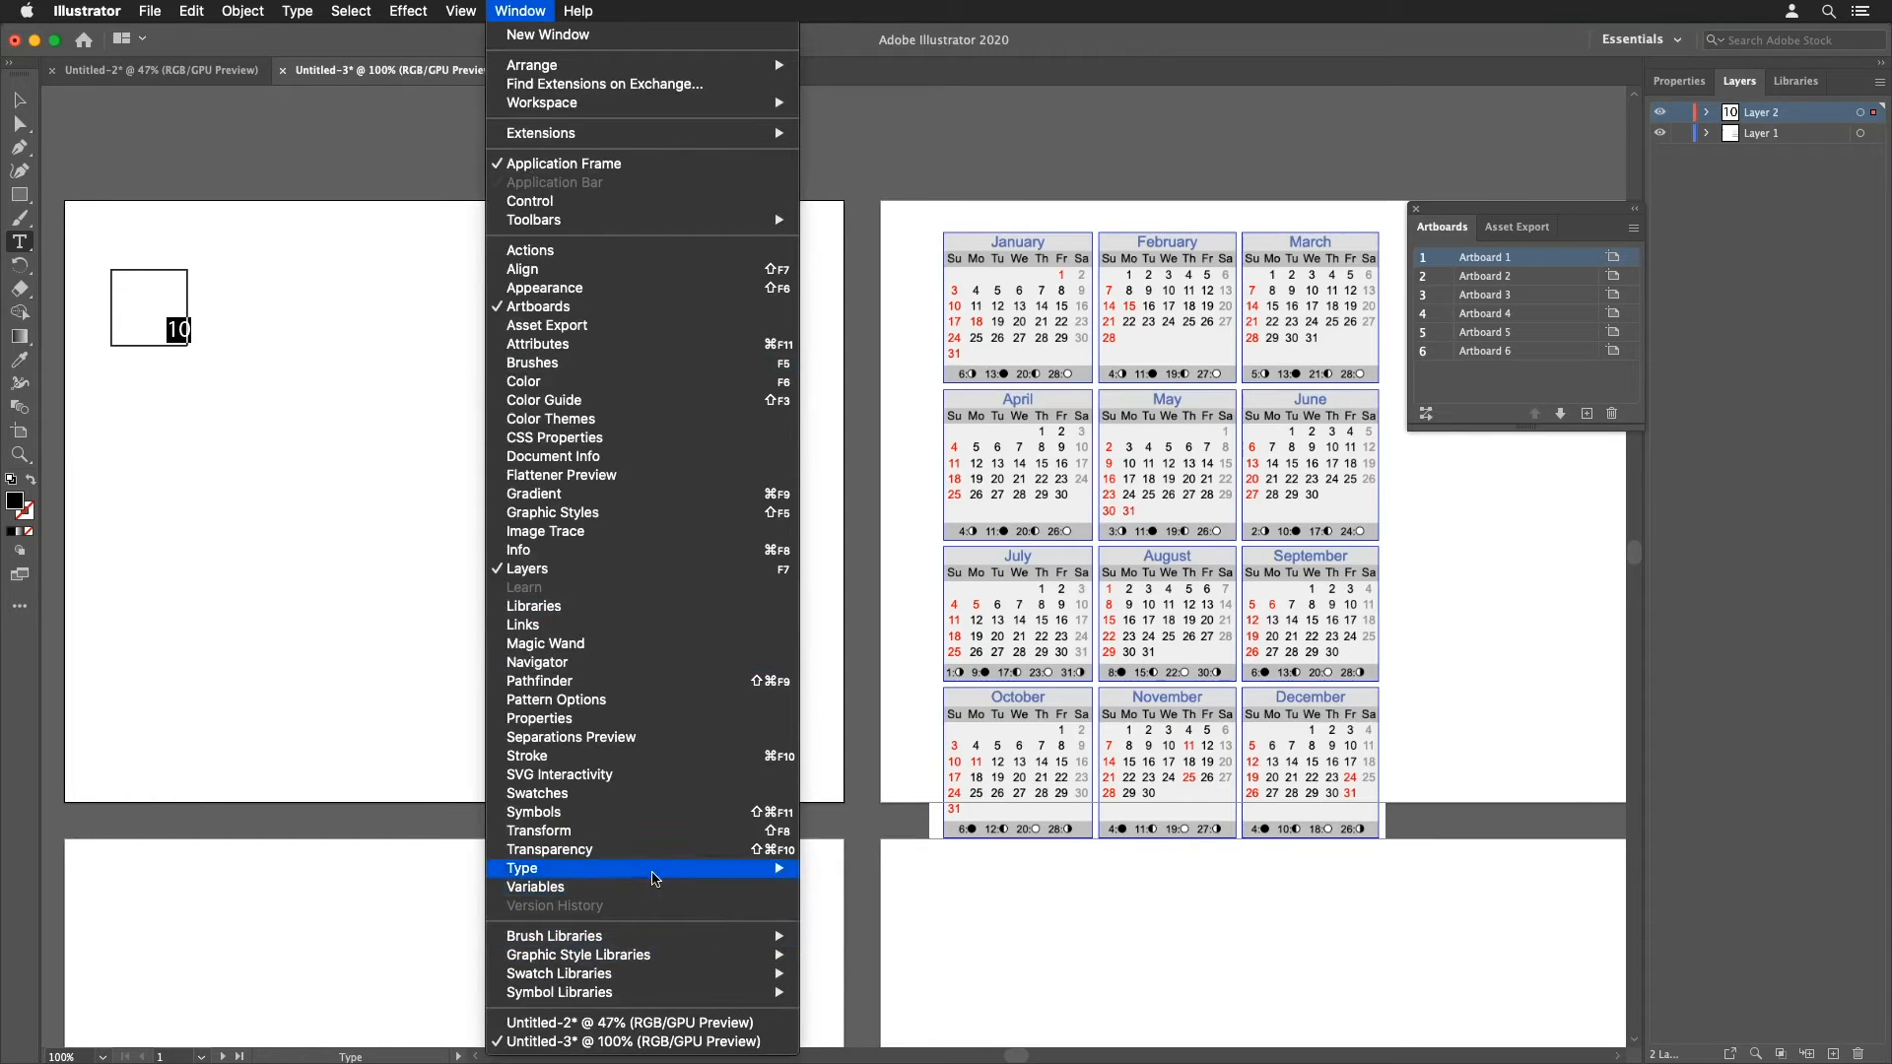
mouse_move(658, 871)
left_click(854, 875)
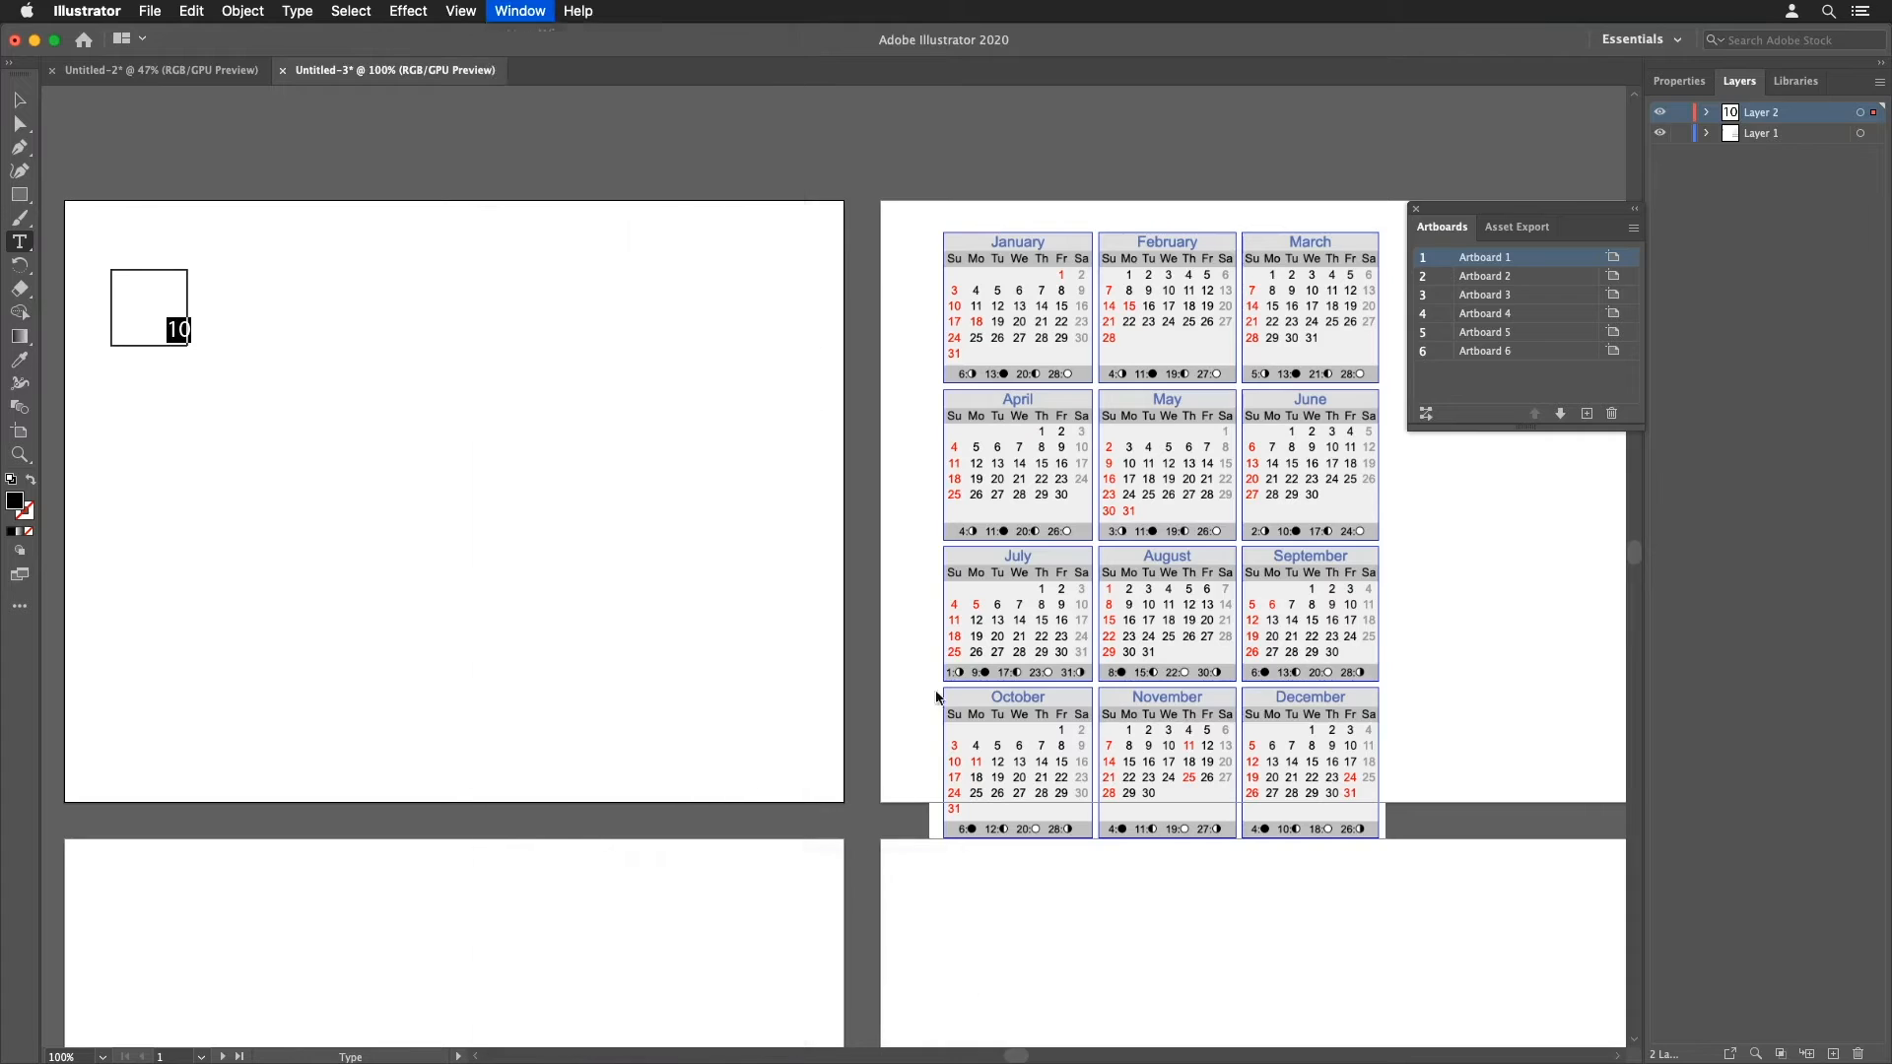
left_click(787, 165)
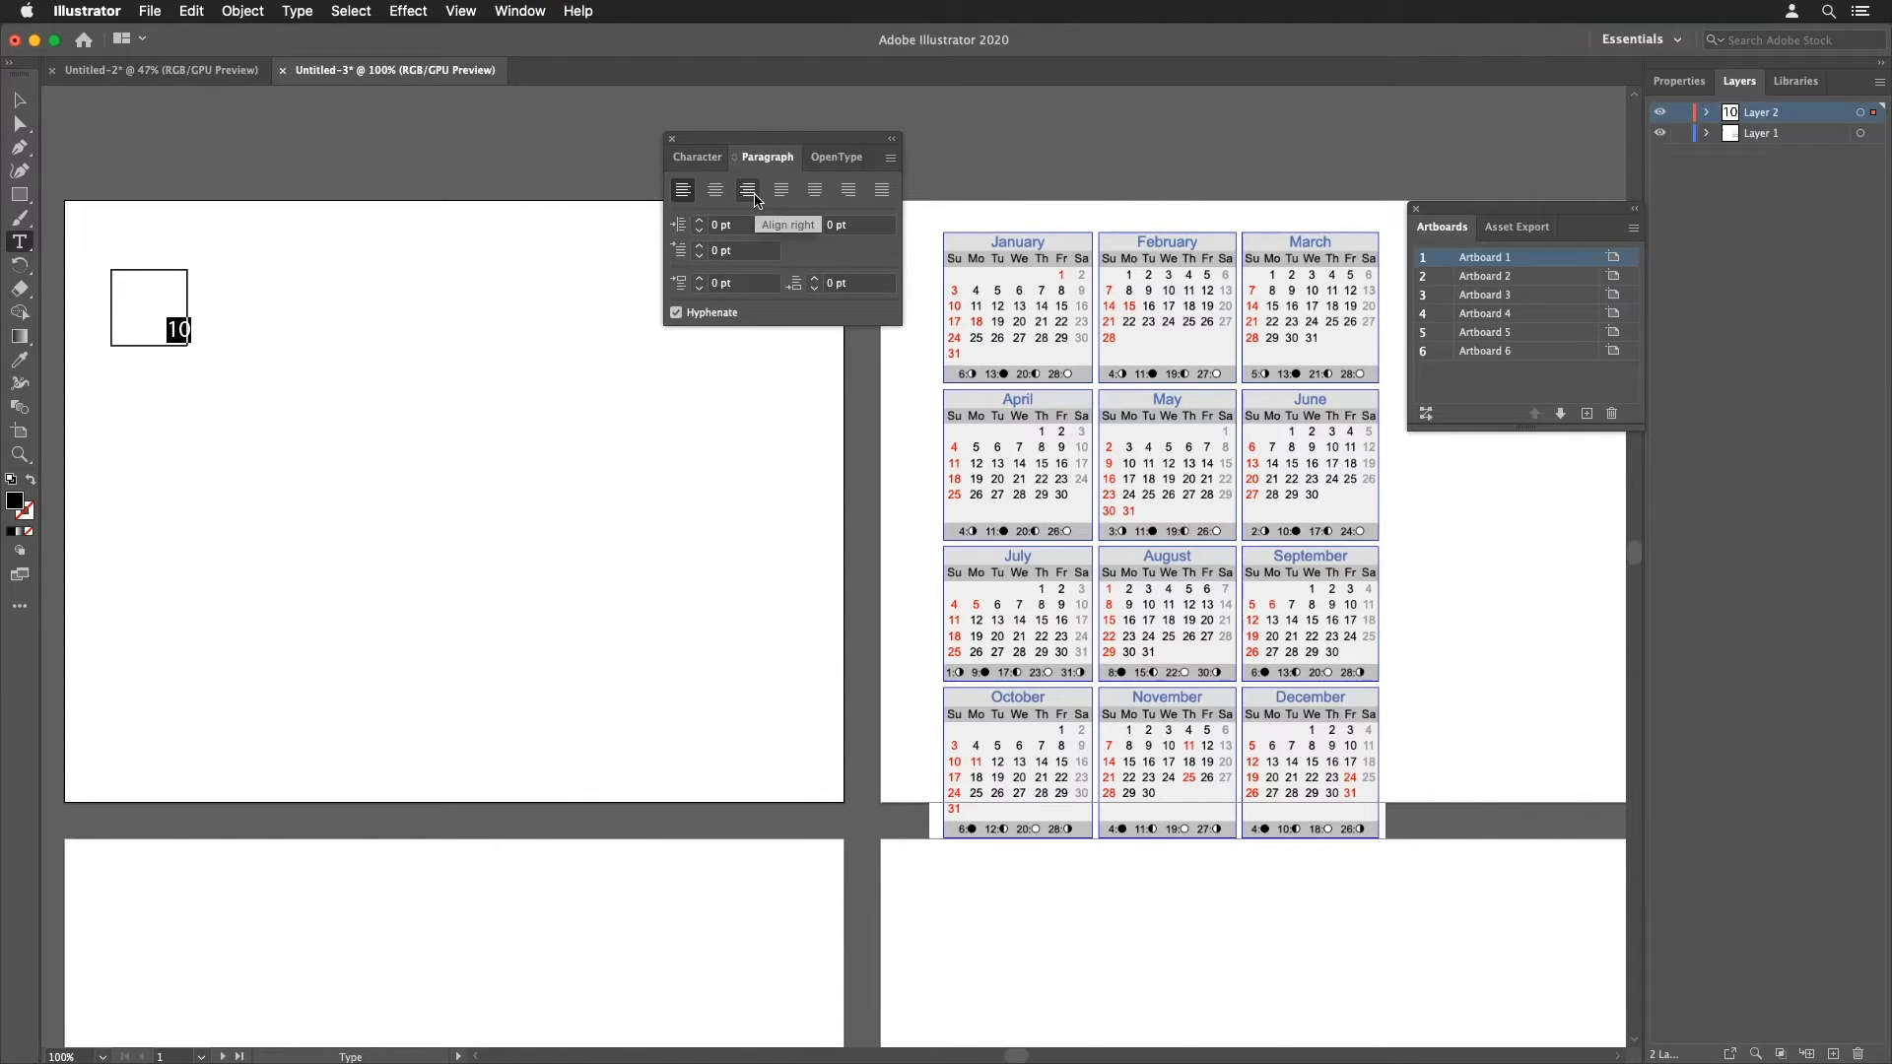
left_click(749, 190)
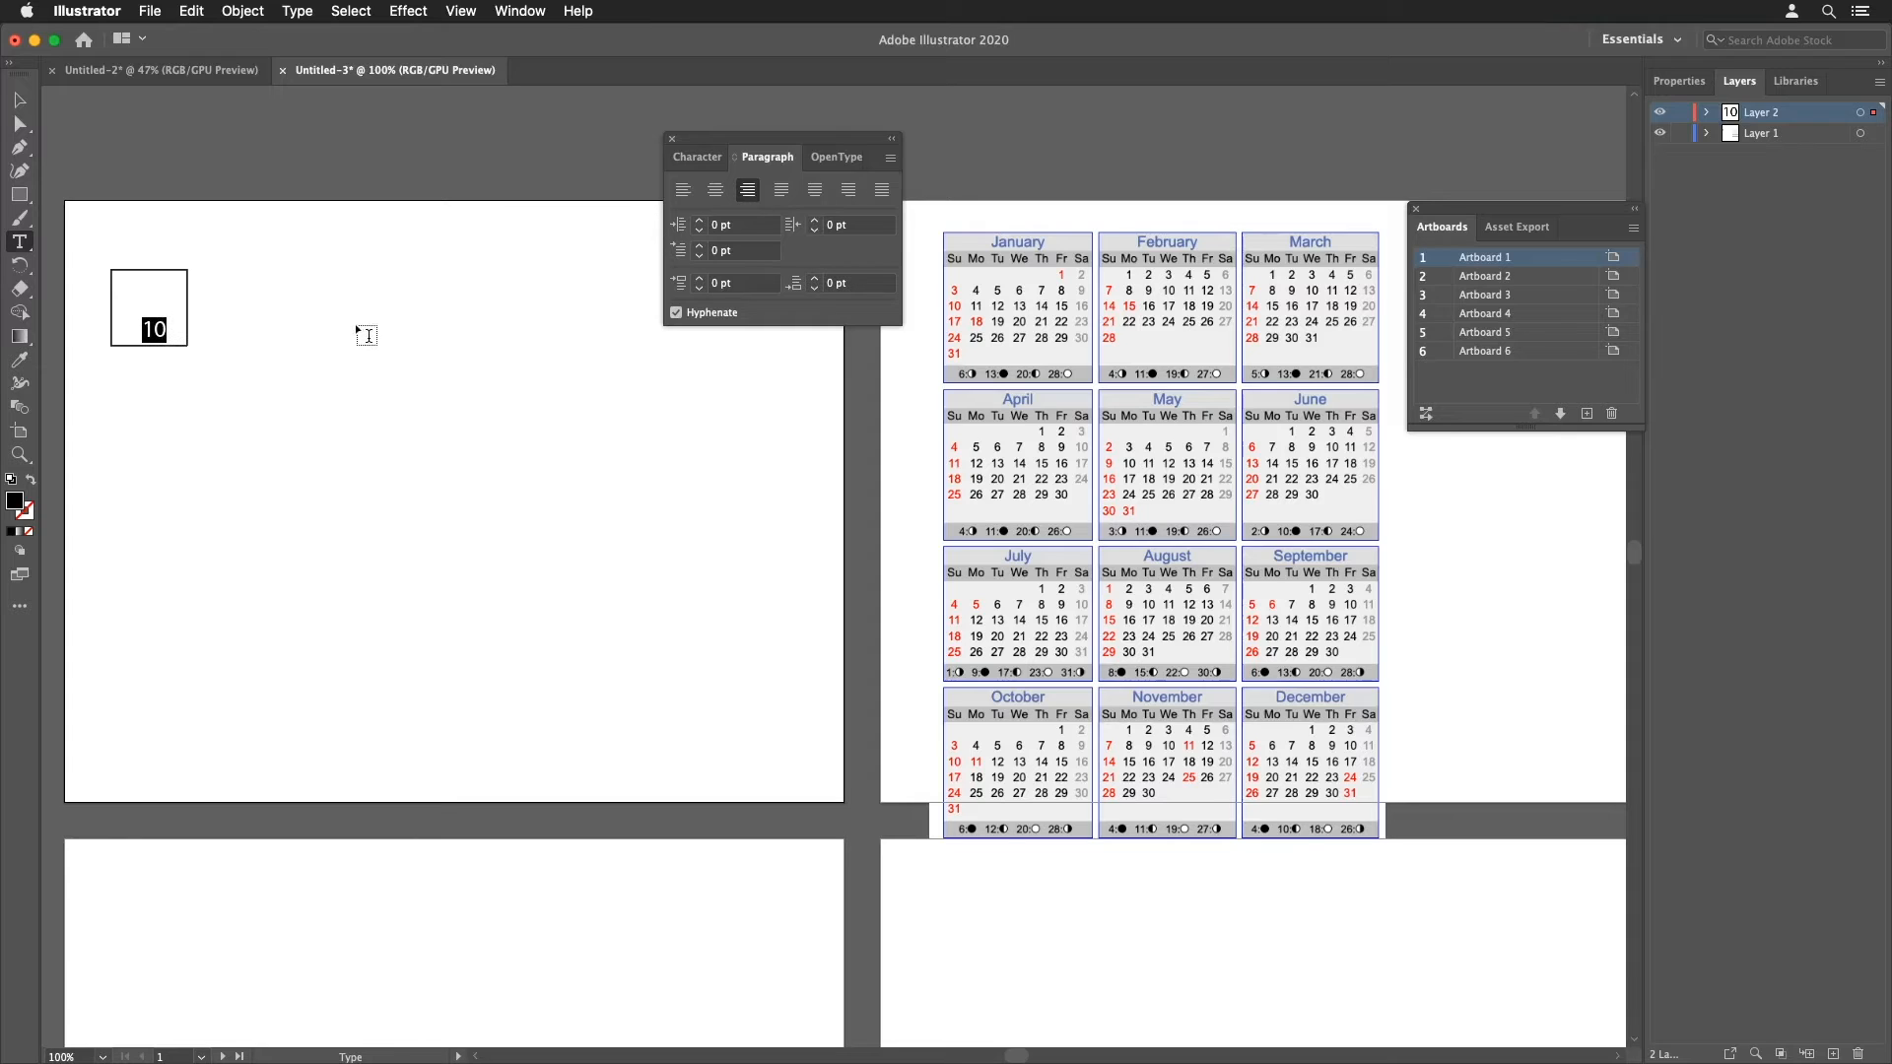
left_click(241, 345, "super")
left_click(168, 341, "super")
Step: Zoom in, switch to Outline view, and snap the number's anchor to the square's lower-right corner, nudging it up slightly
key("super+space")
left_click_drag(106, 257, 316, 457)
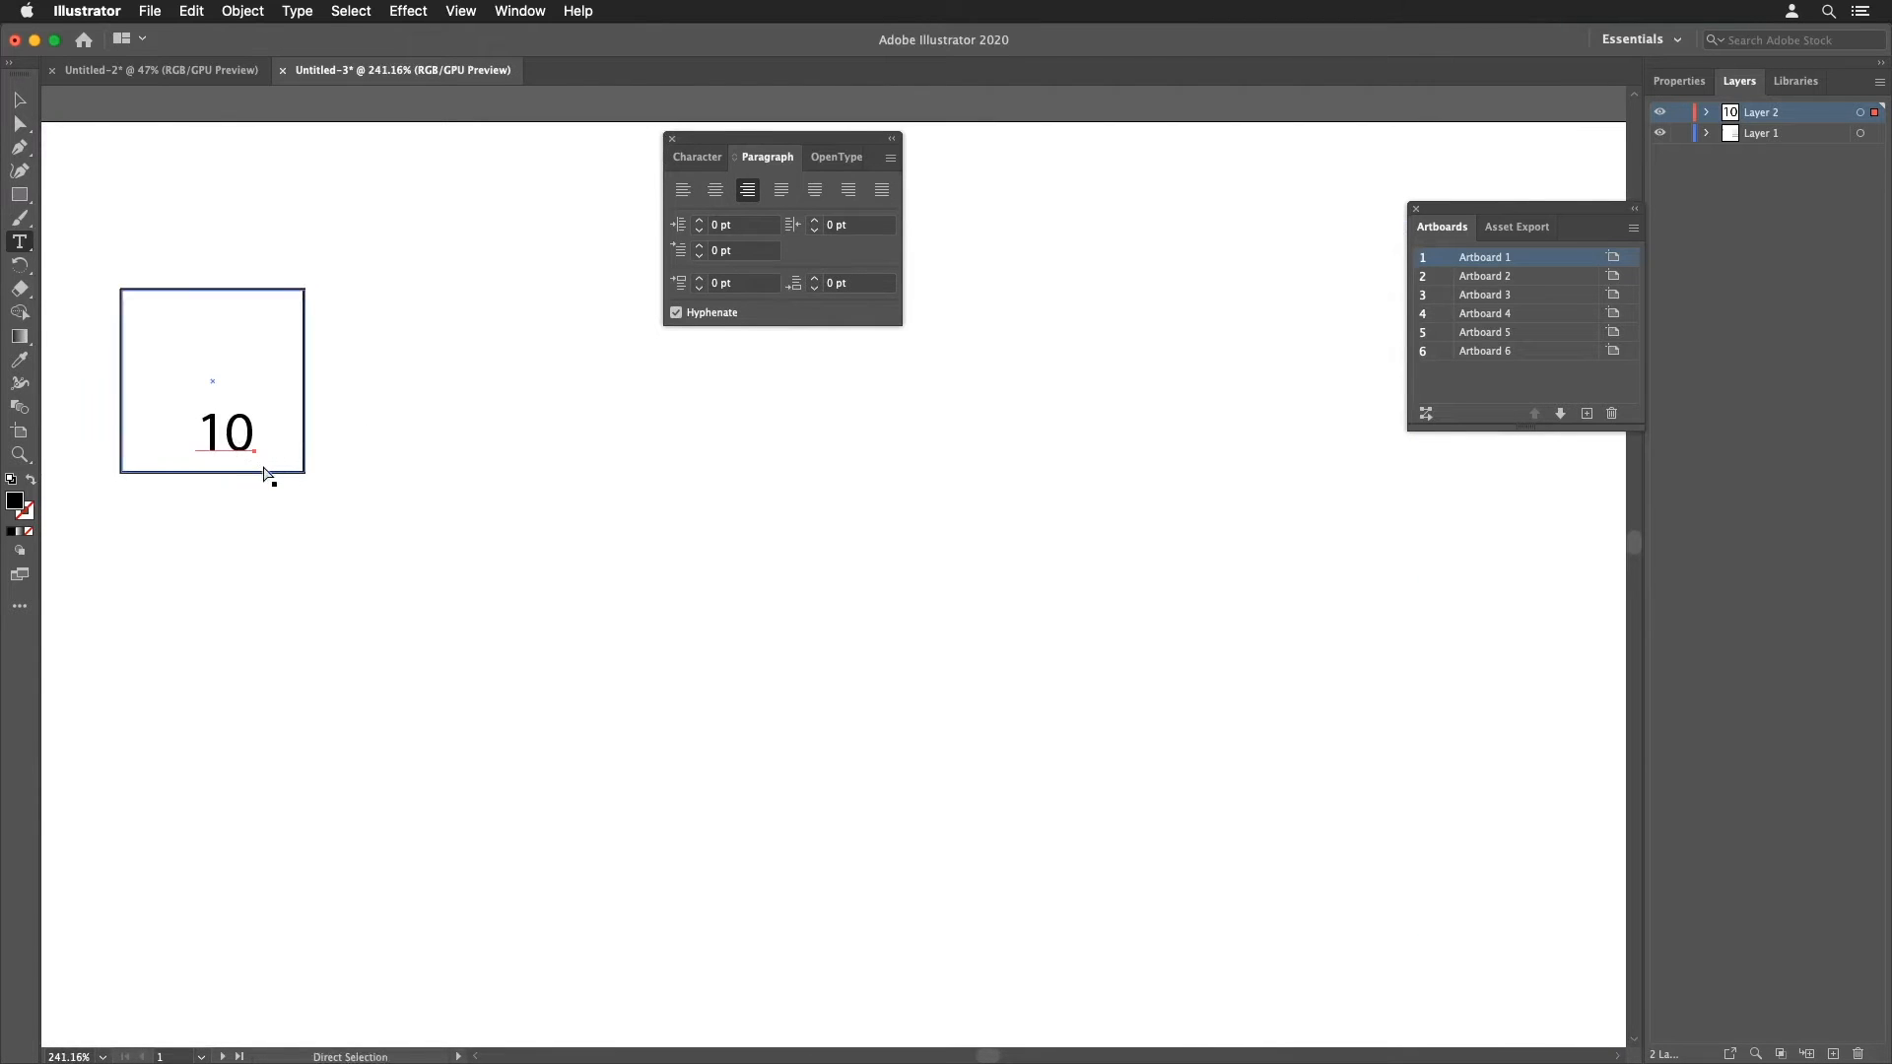
key("super+y")
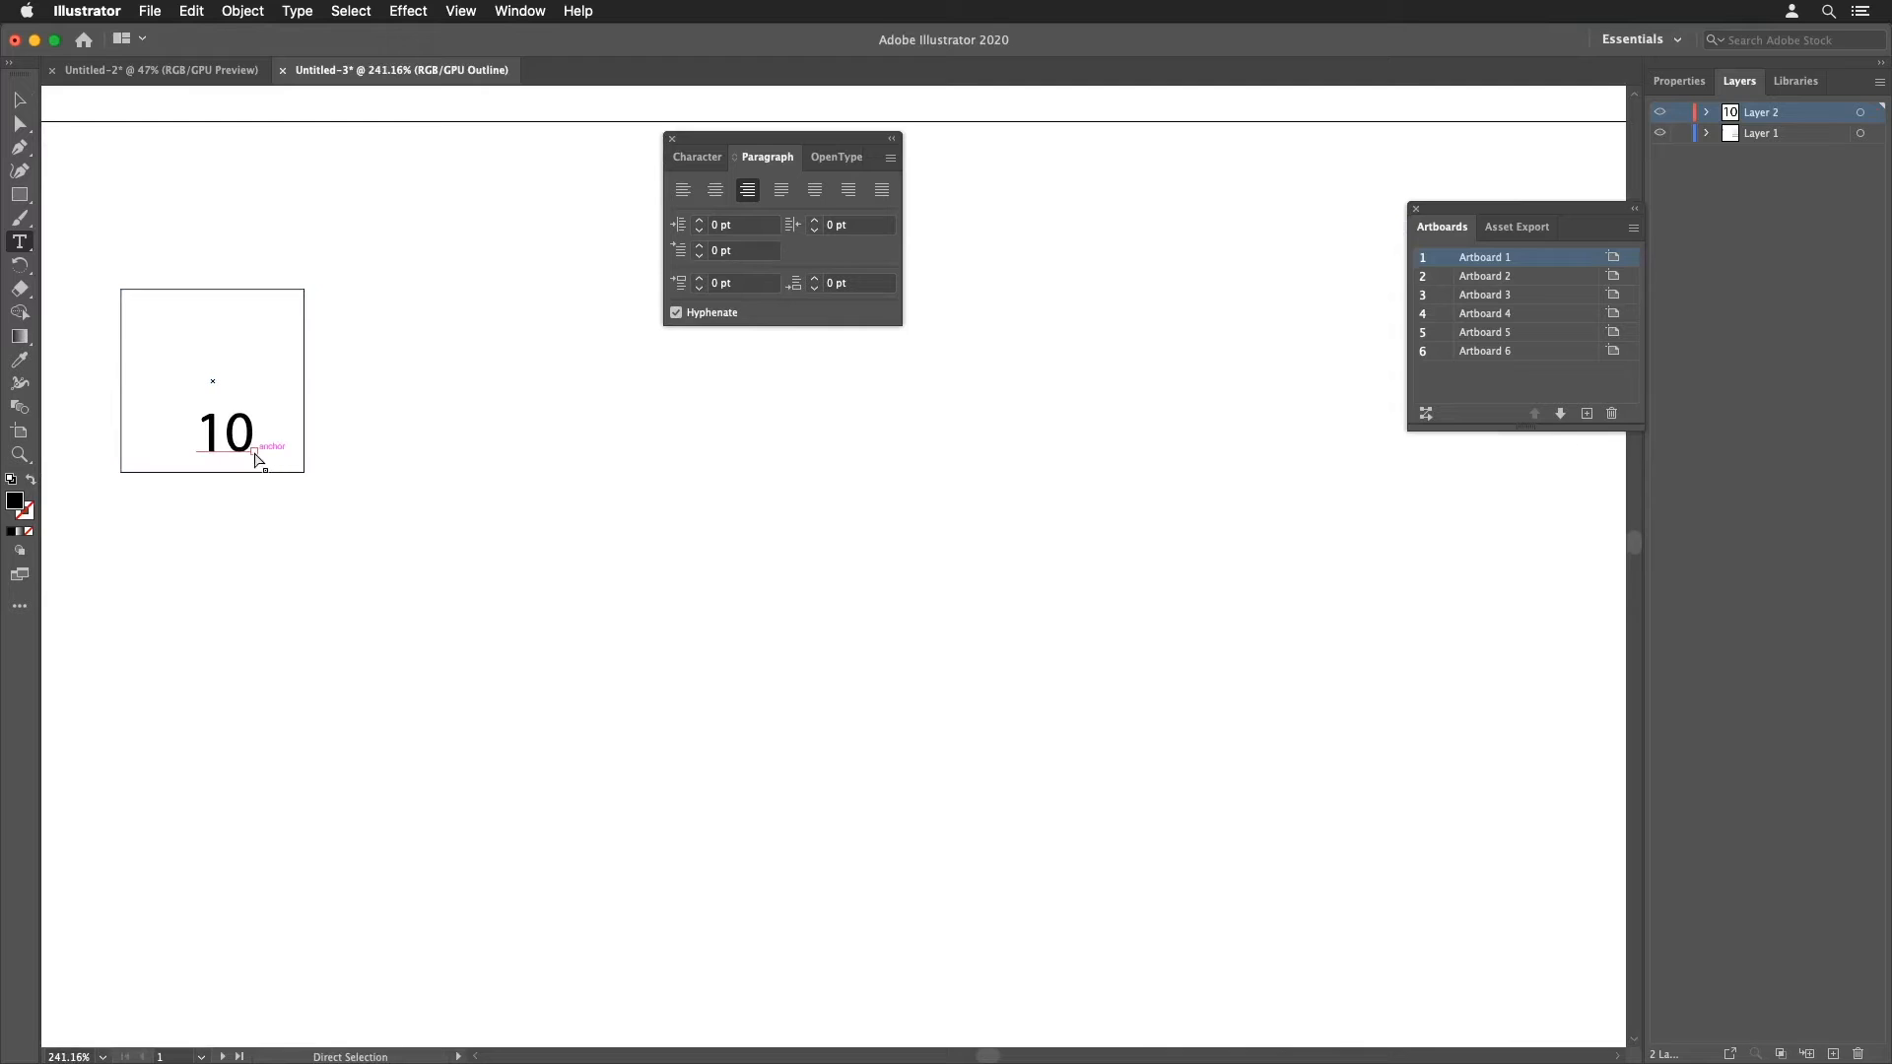
left_click_drag(257, 455, 280, 460)
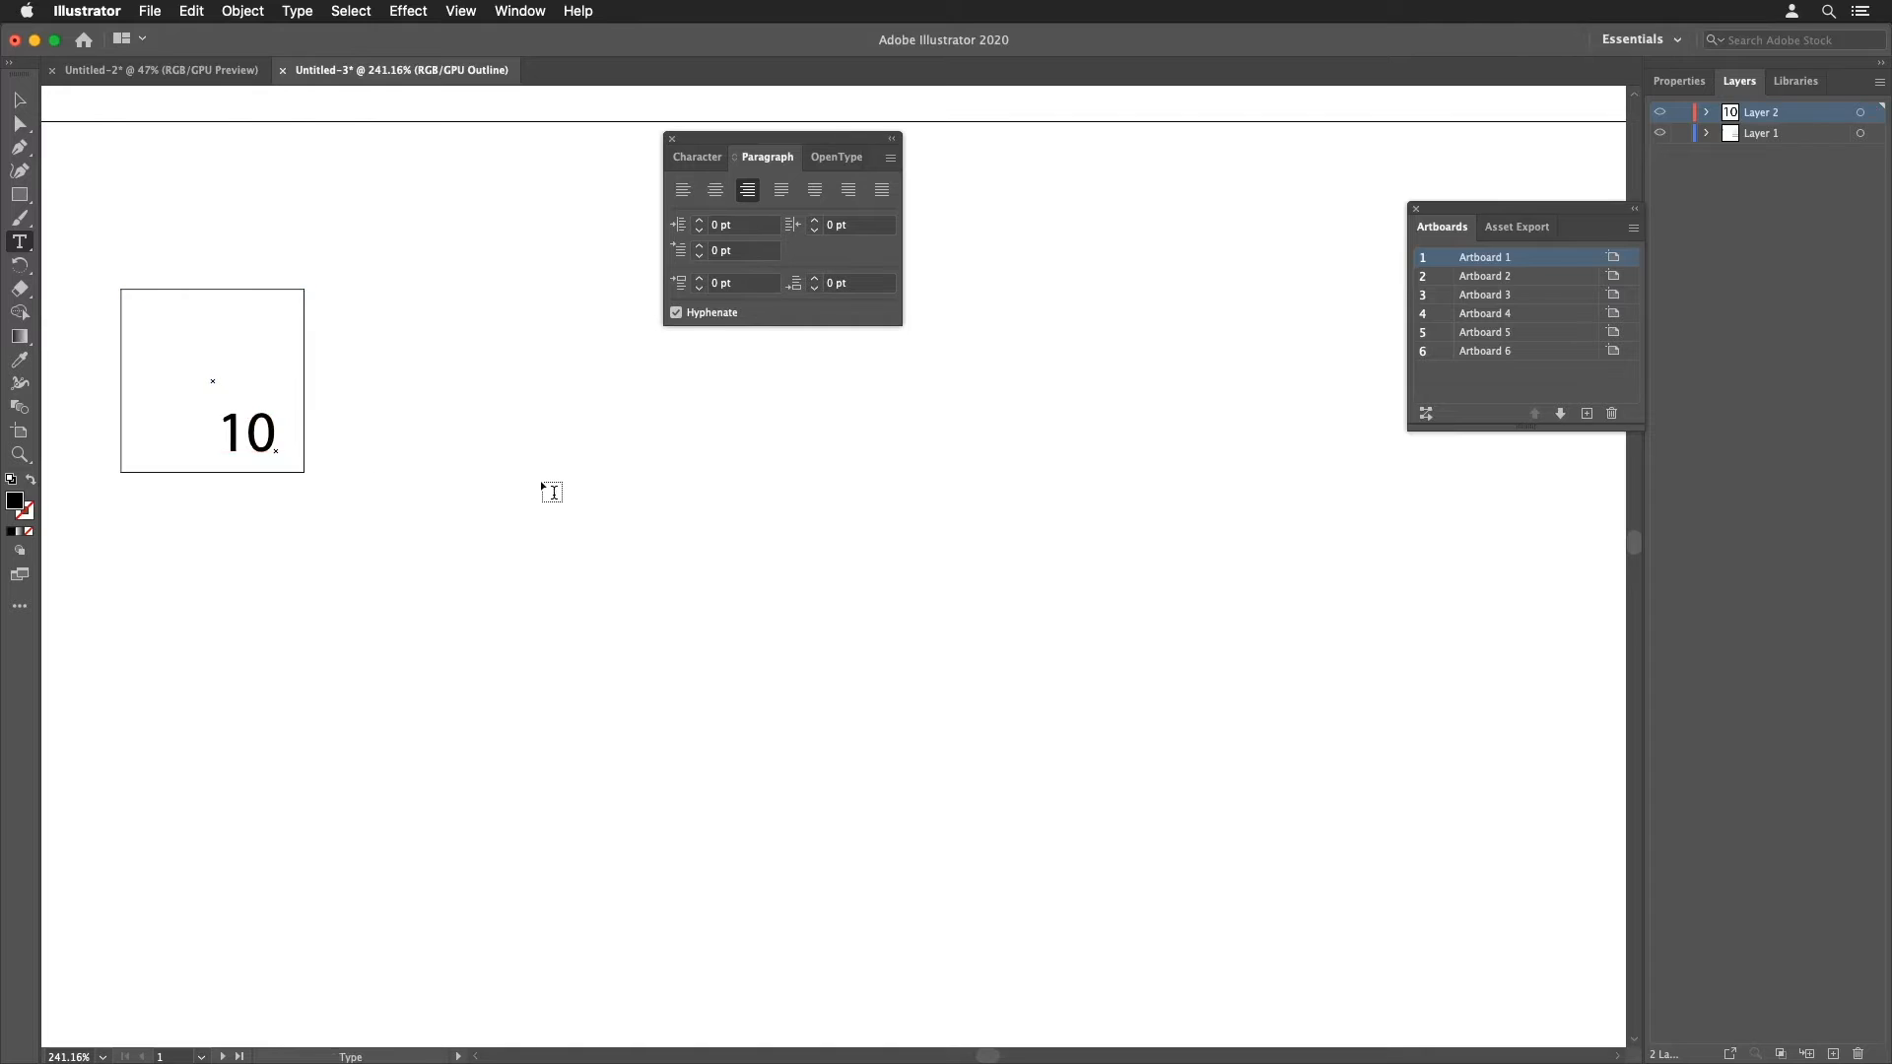
left_click(249, 453, "super")
key("Up")
Step: Set the number's font to Helvetica Bold
left_click(697, 156)
key("super+minus")
key("super+minus")
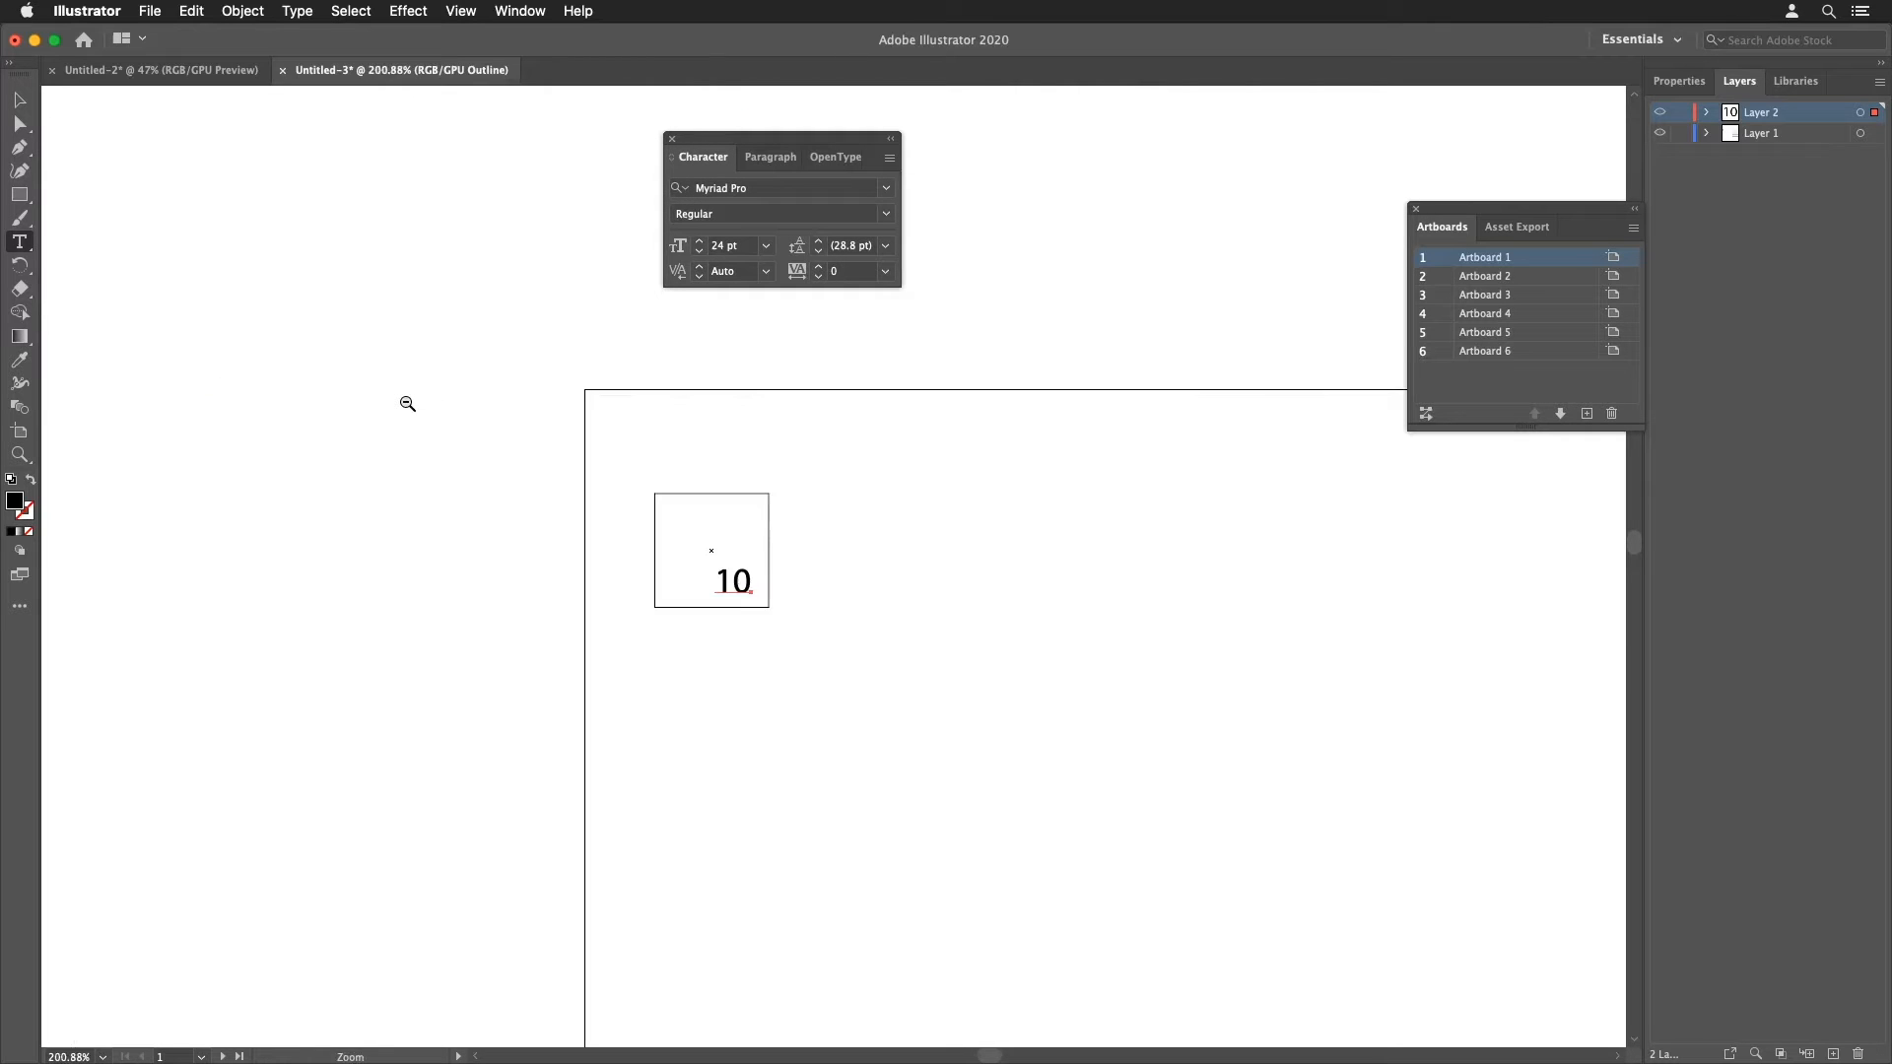
left_click_drag(887, 611, 496, 385)
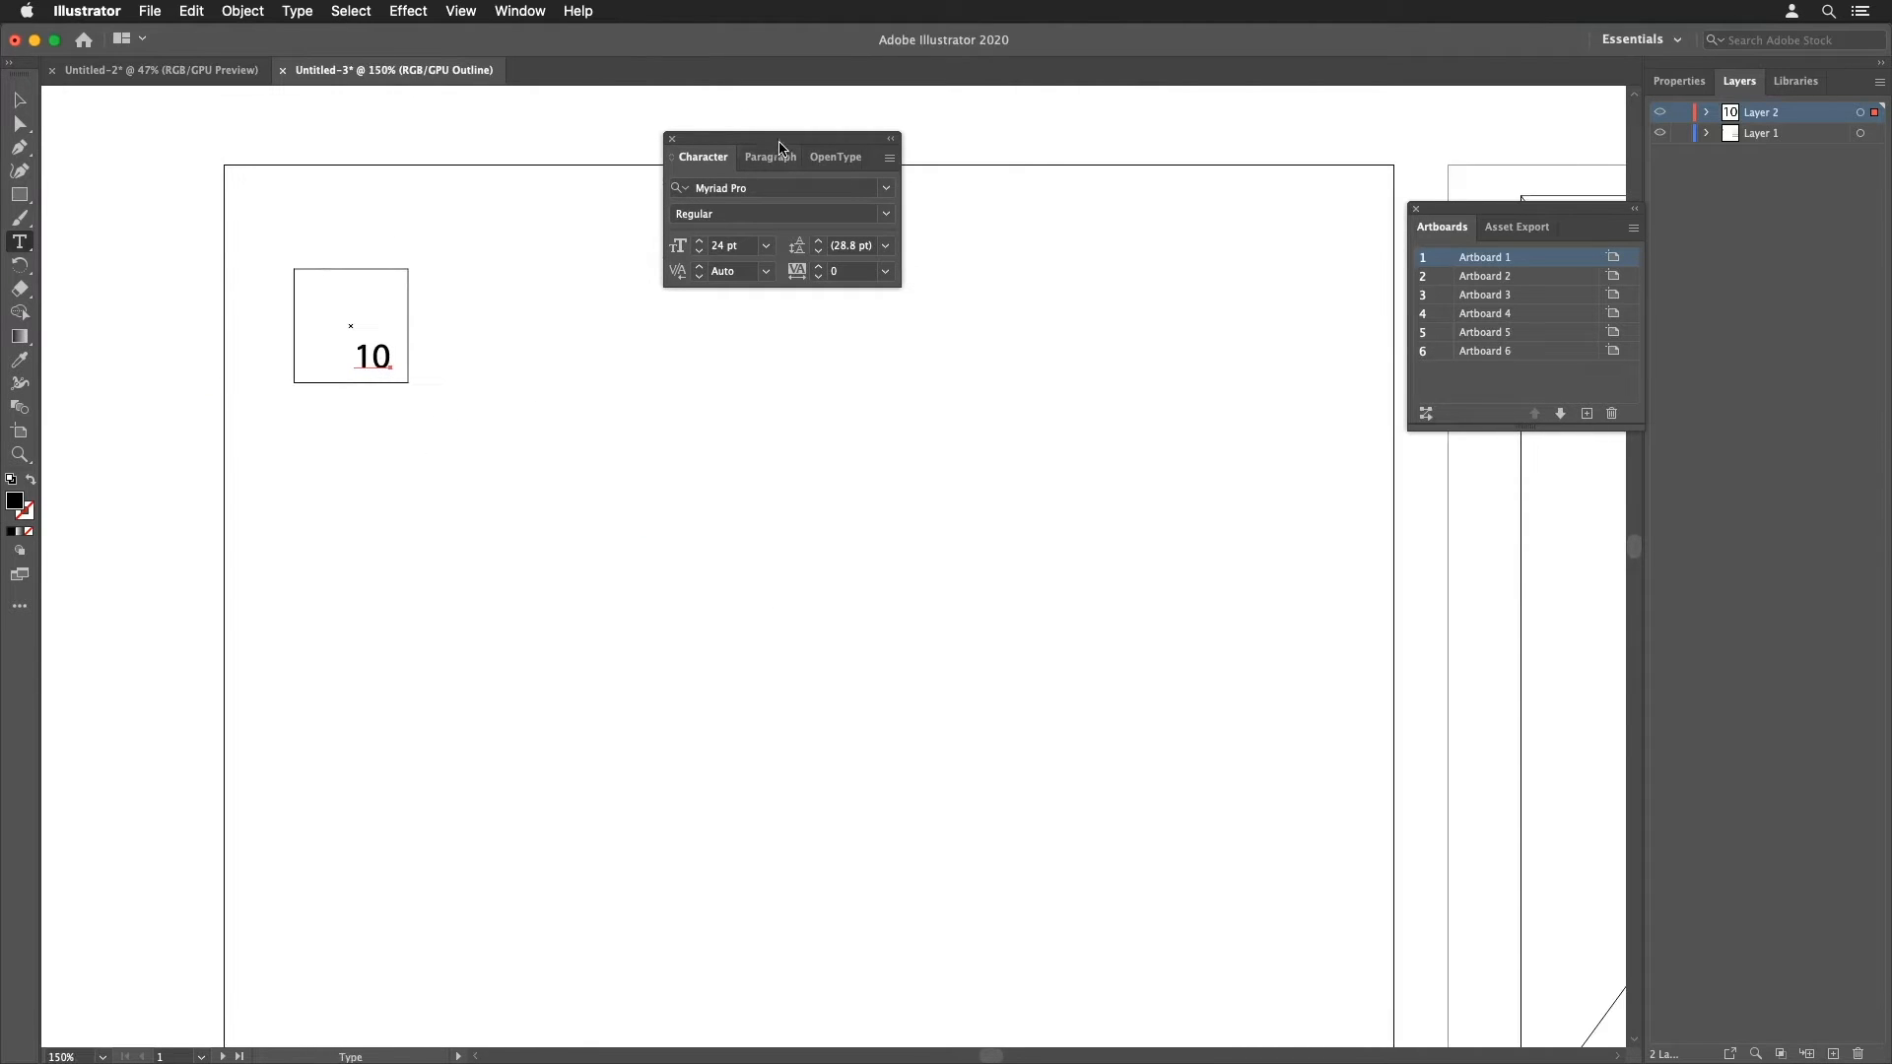
left_click(883, 188)
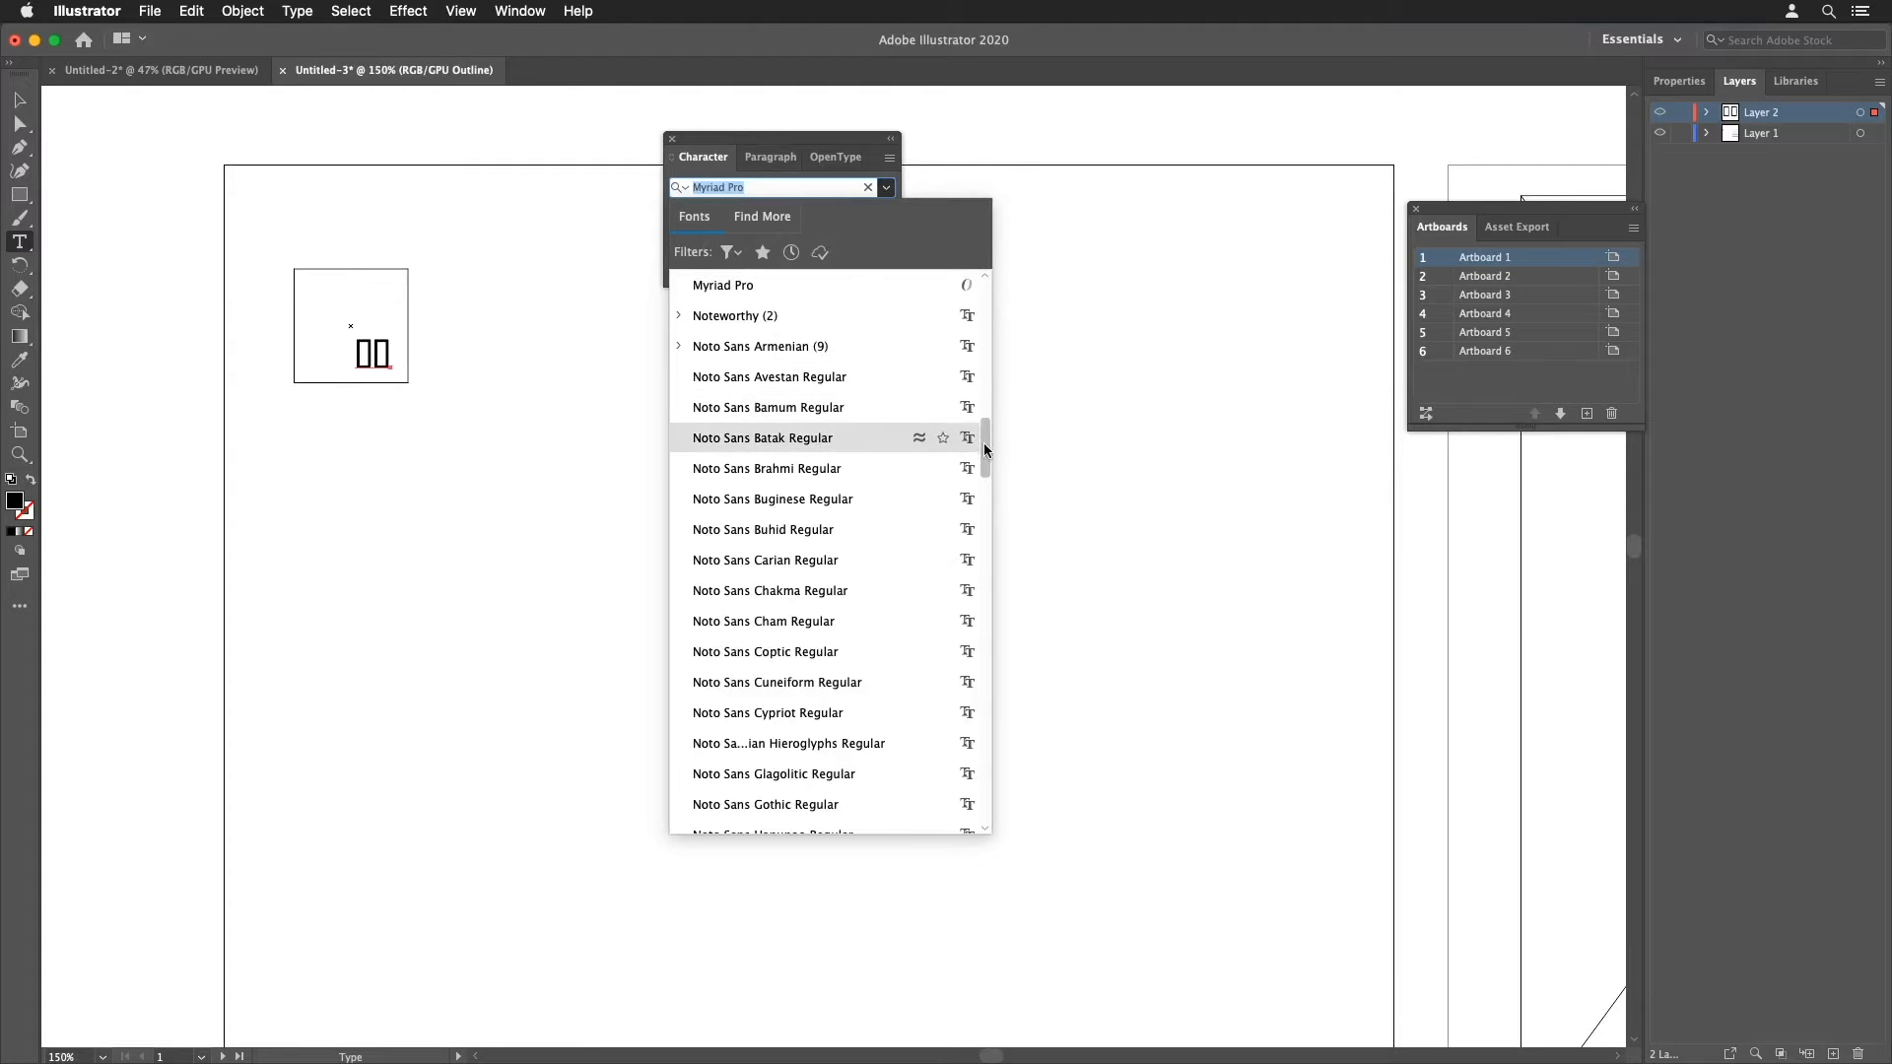
scroll(971, 431, "down", 10)
left_click_drag(971, 565, 949, 241)
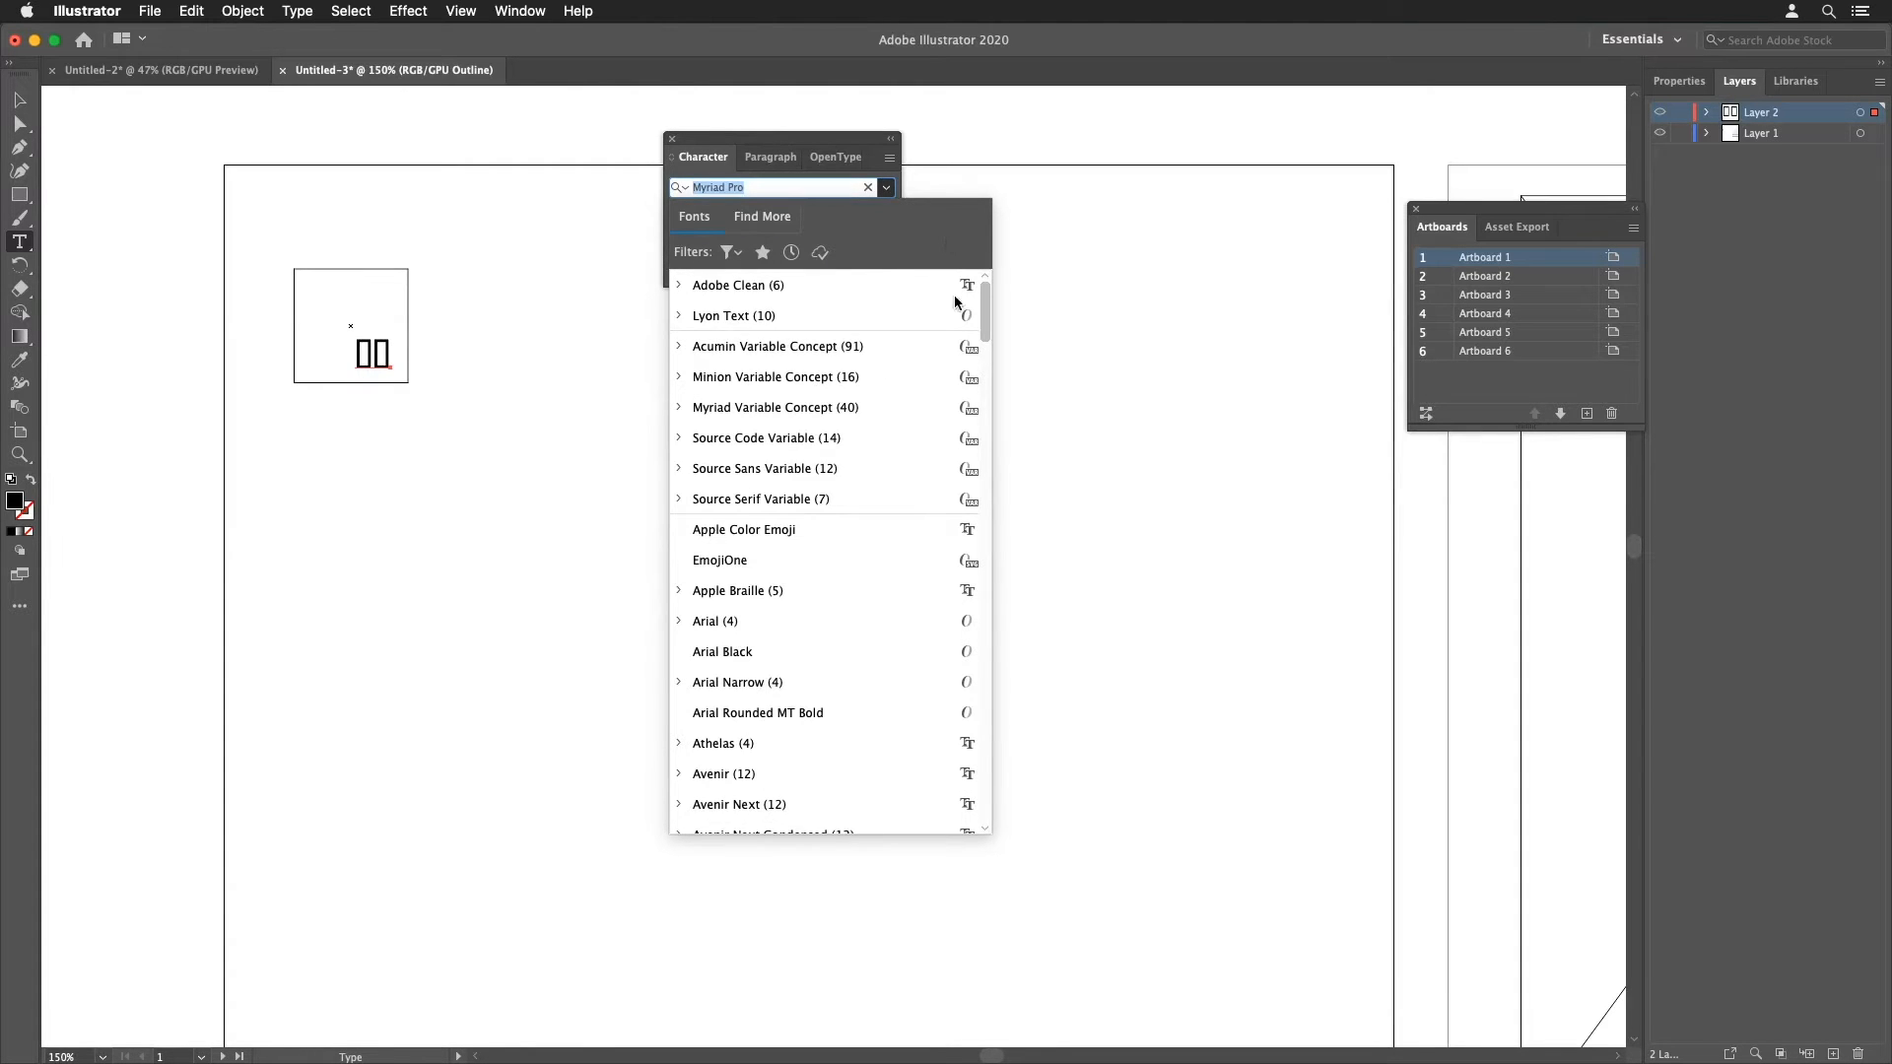
scroll(954, 303, "down", 5)
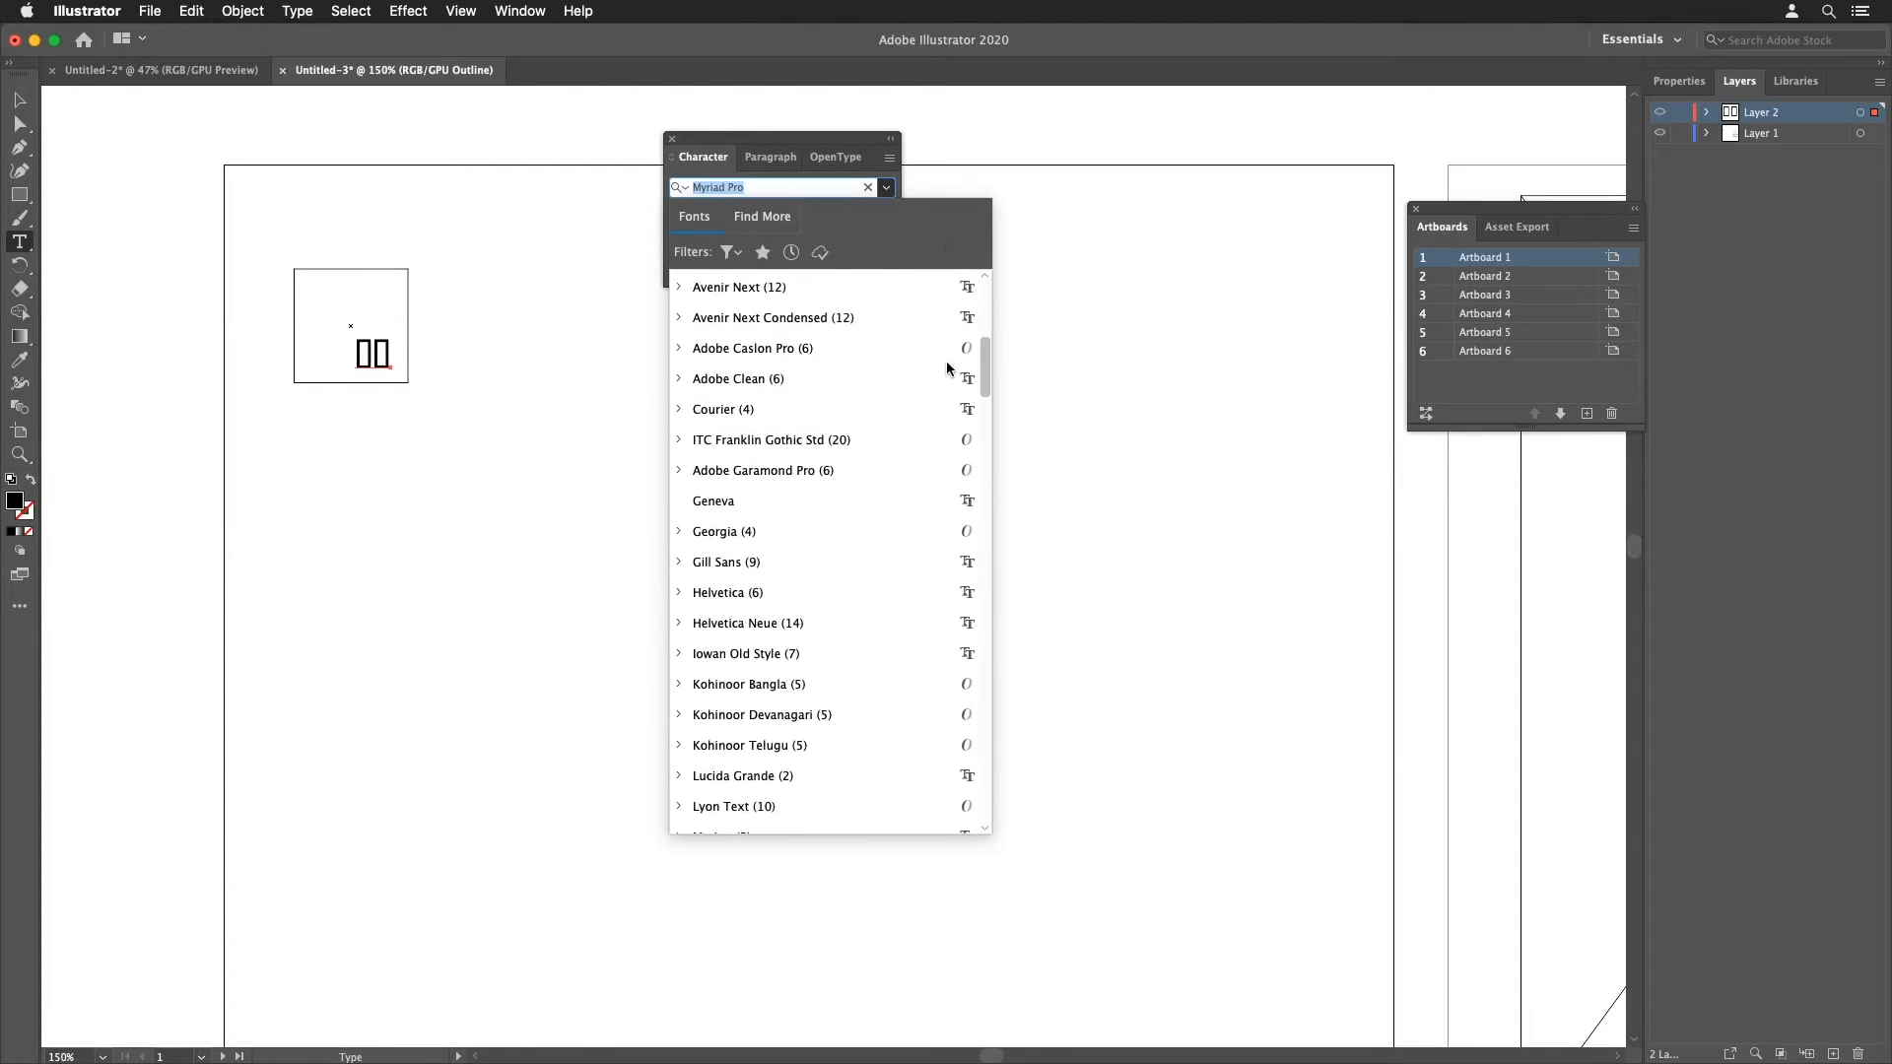
left_click(680, 592)
left_click(739, 752)
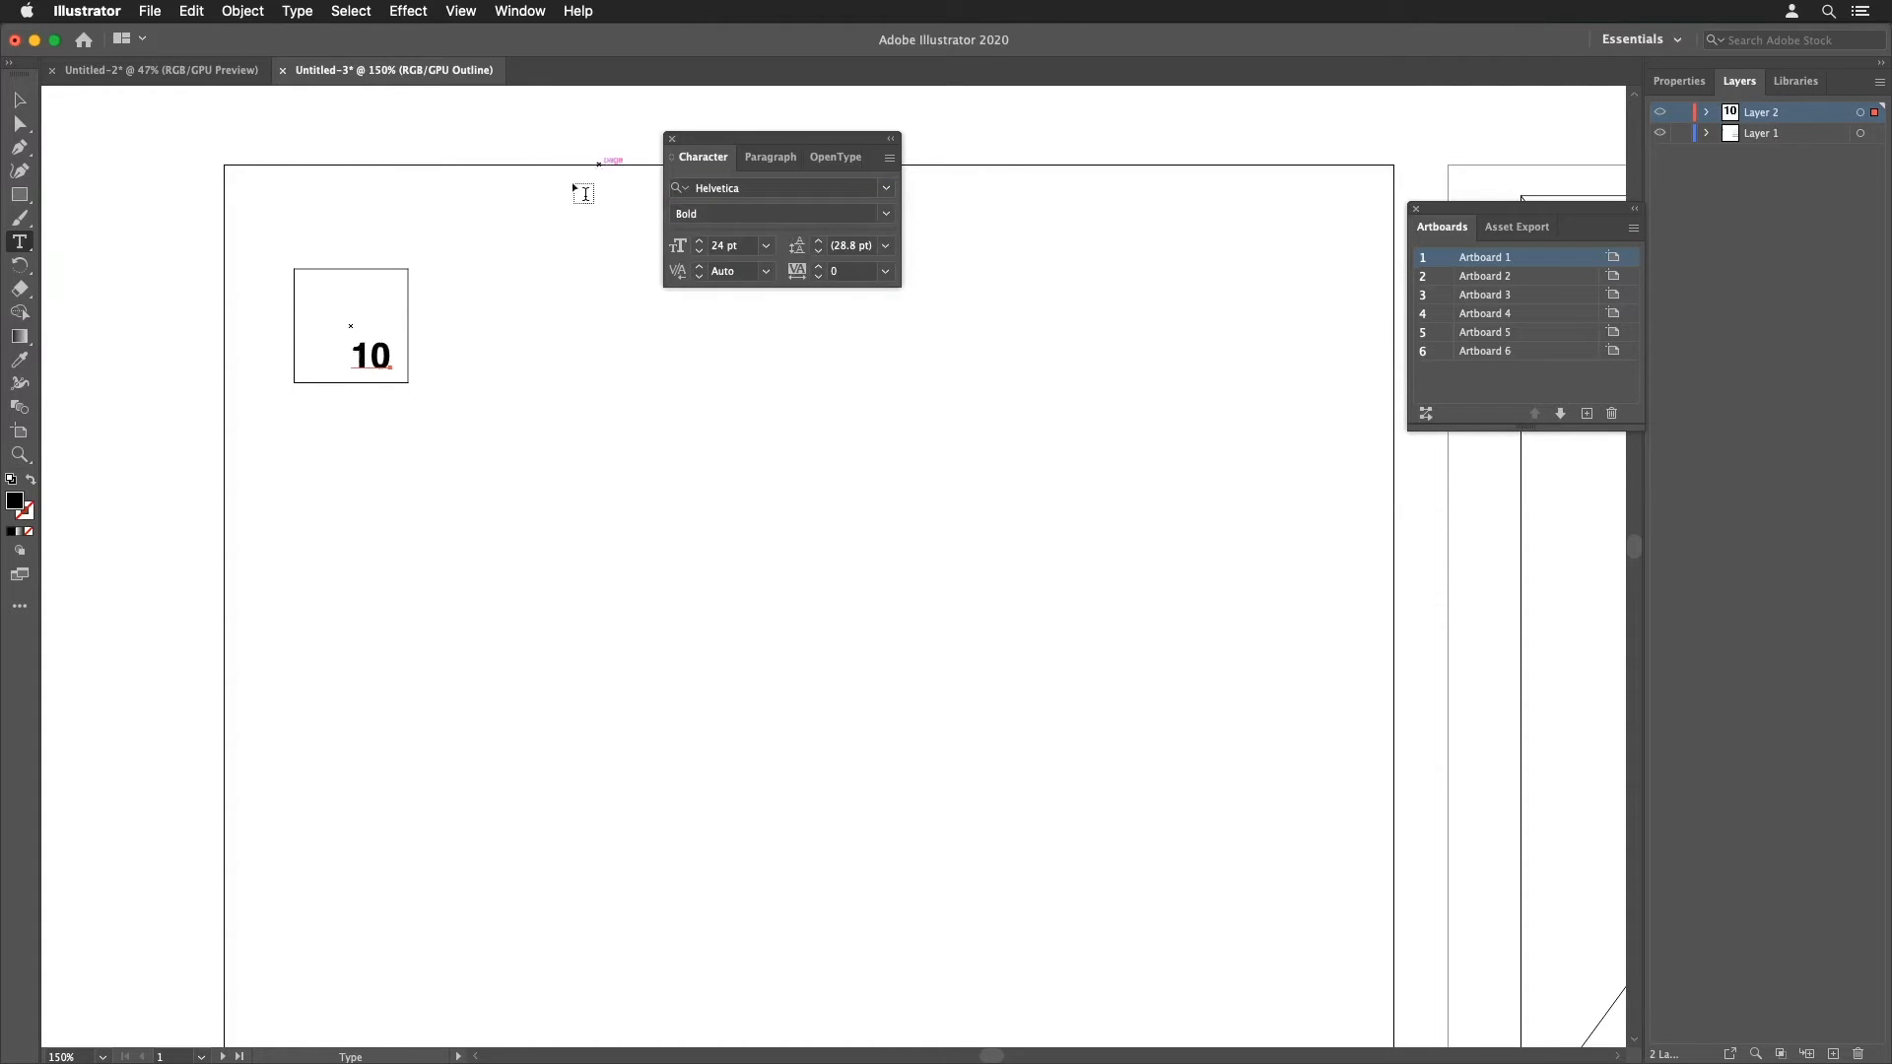
Step: Return to Preview mode and edit the number in the square to read 1
left_click(518, 335, "super")
left_click_drag(492, 367, 401, 448)
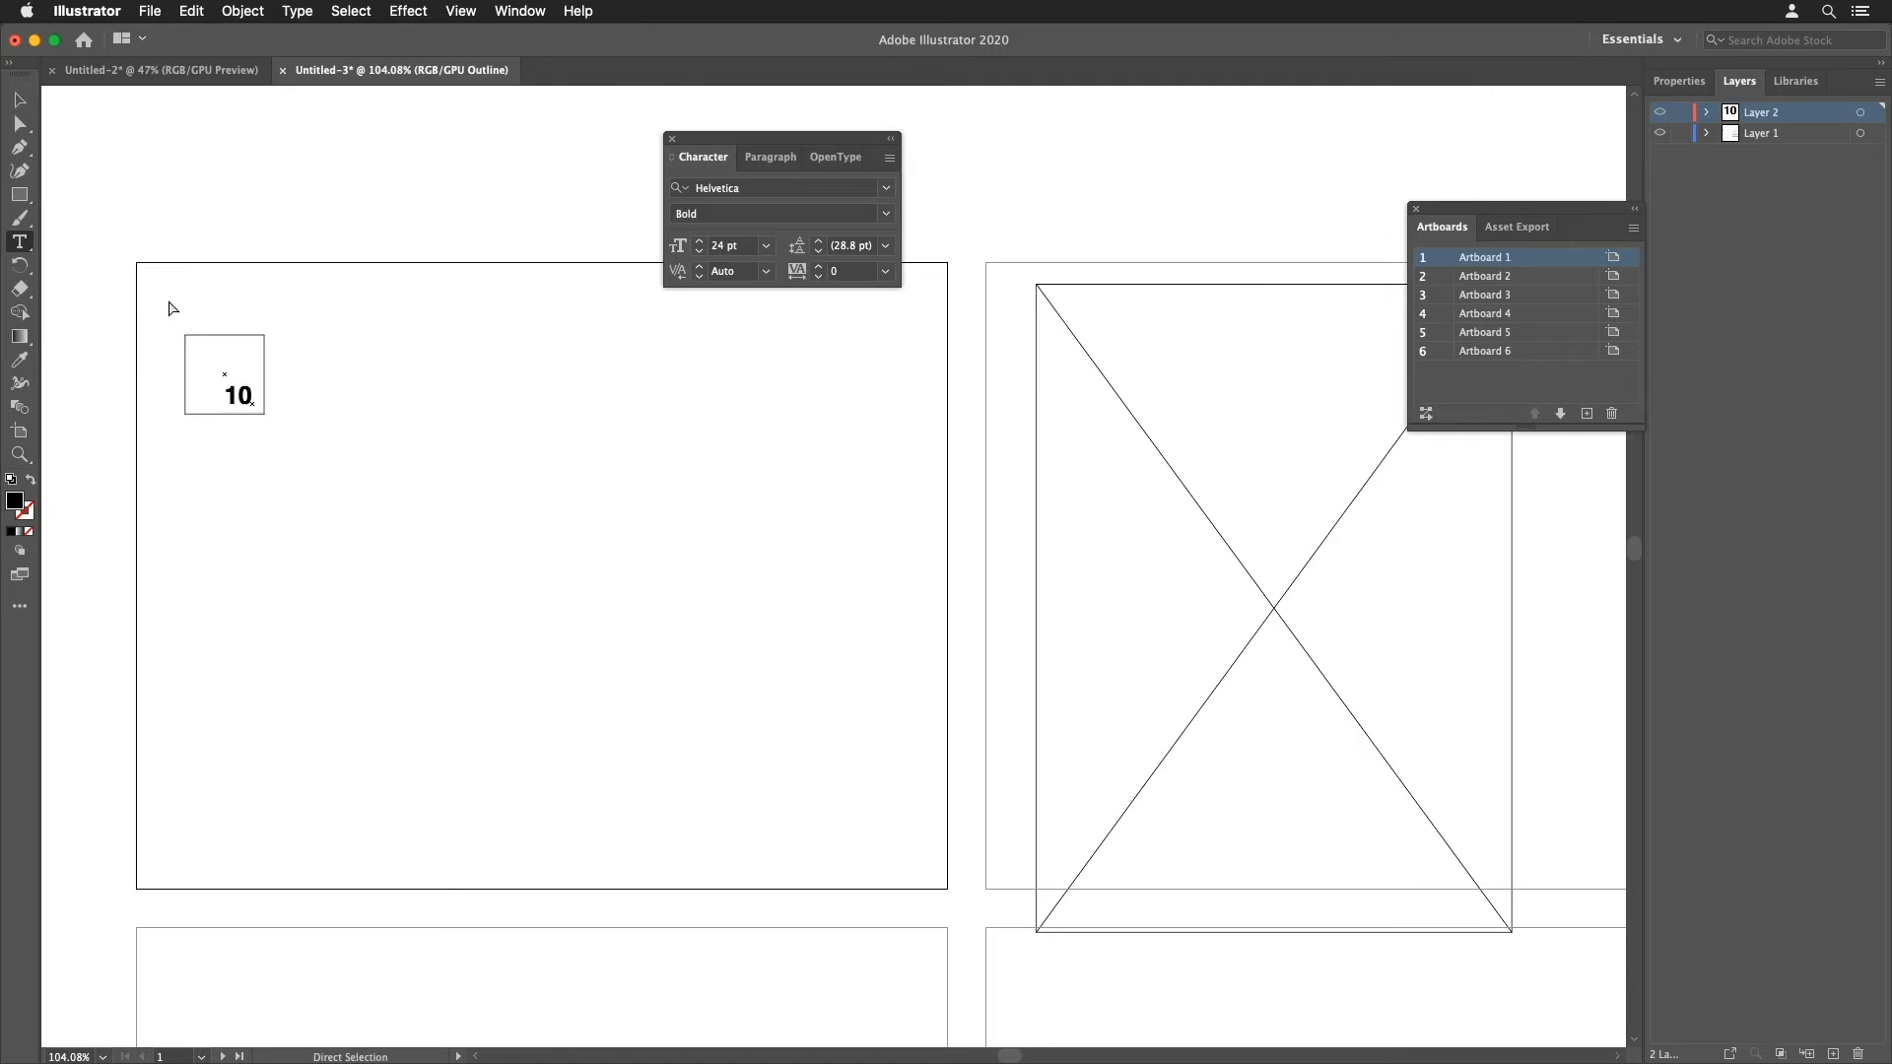
left_click(458, 12)
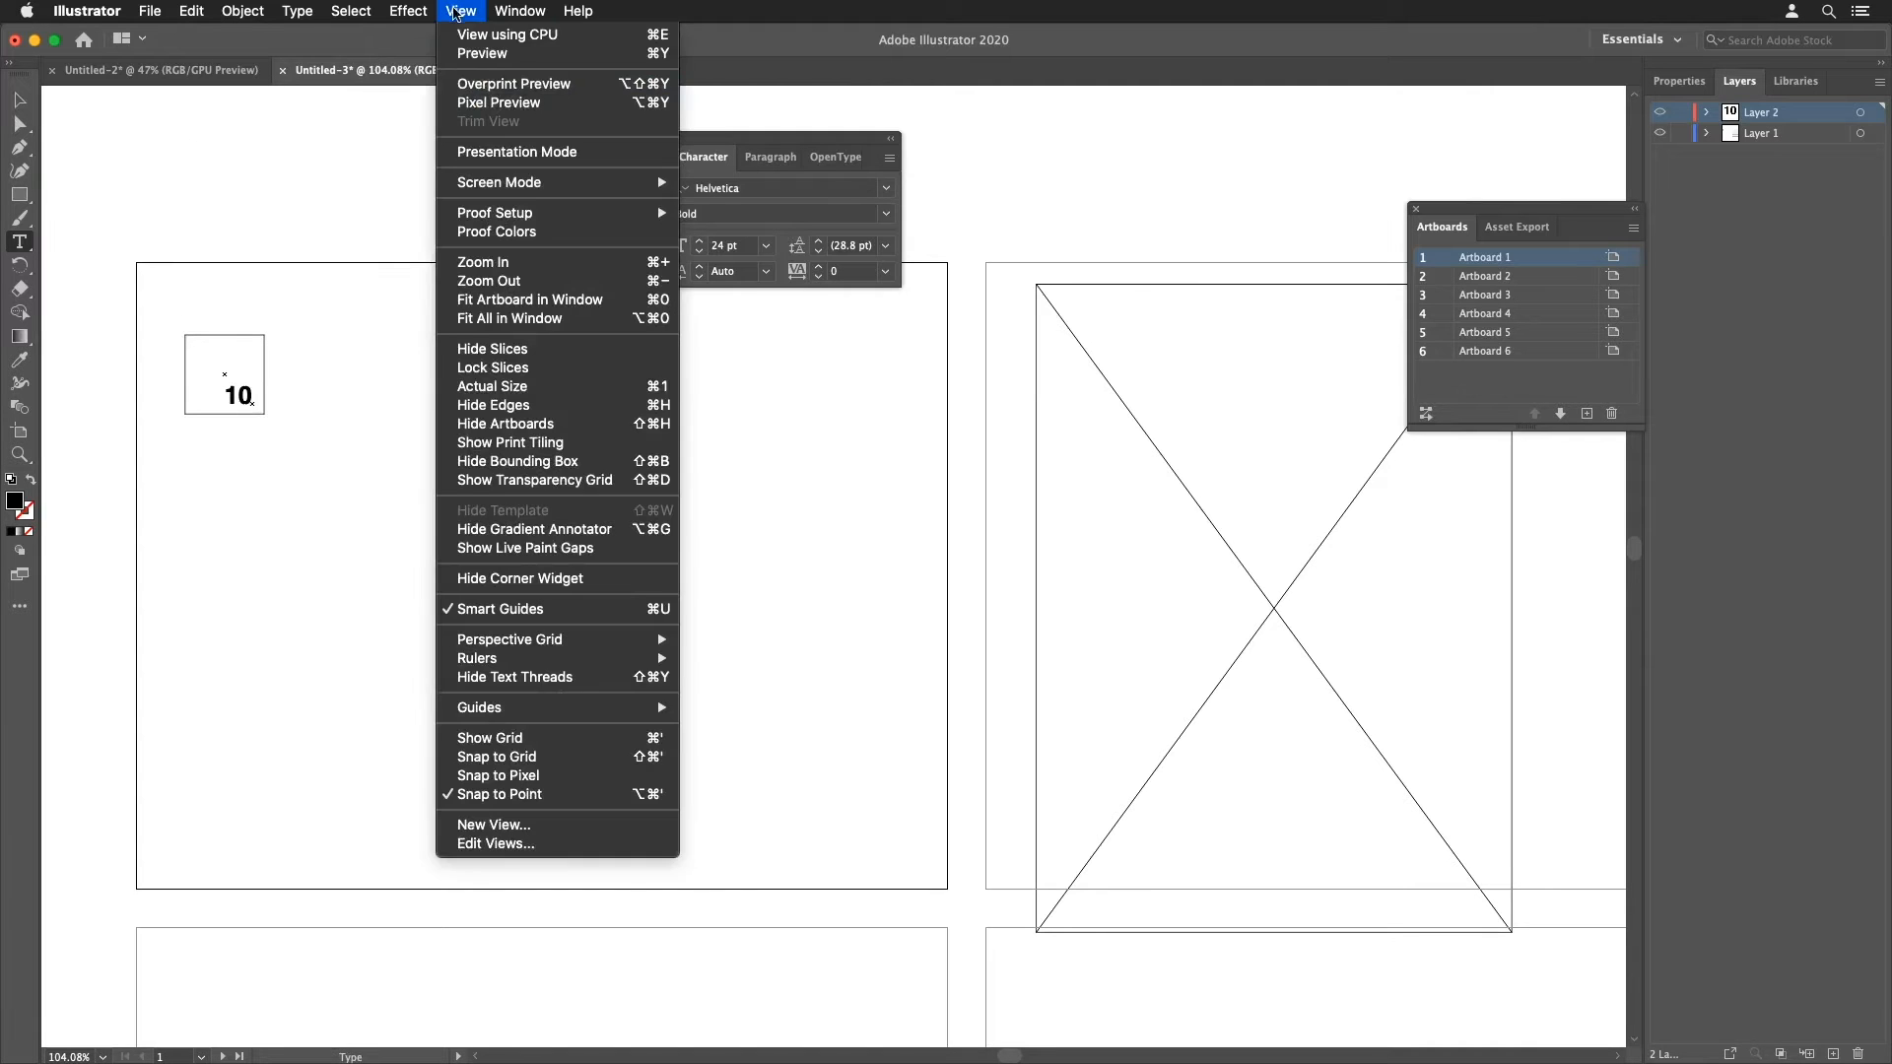
left_click(484, 55)
left_click_drag(210, 295, 310, 356)
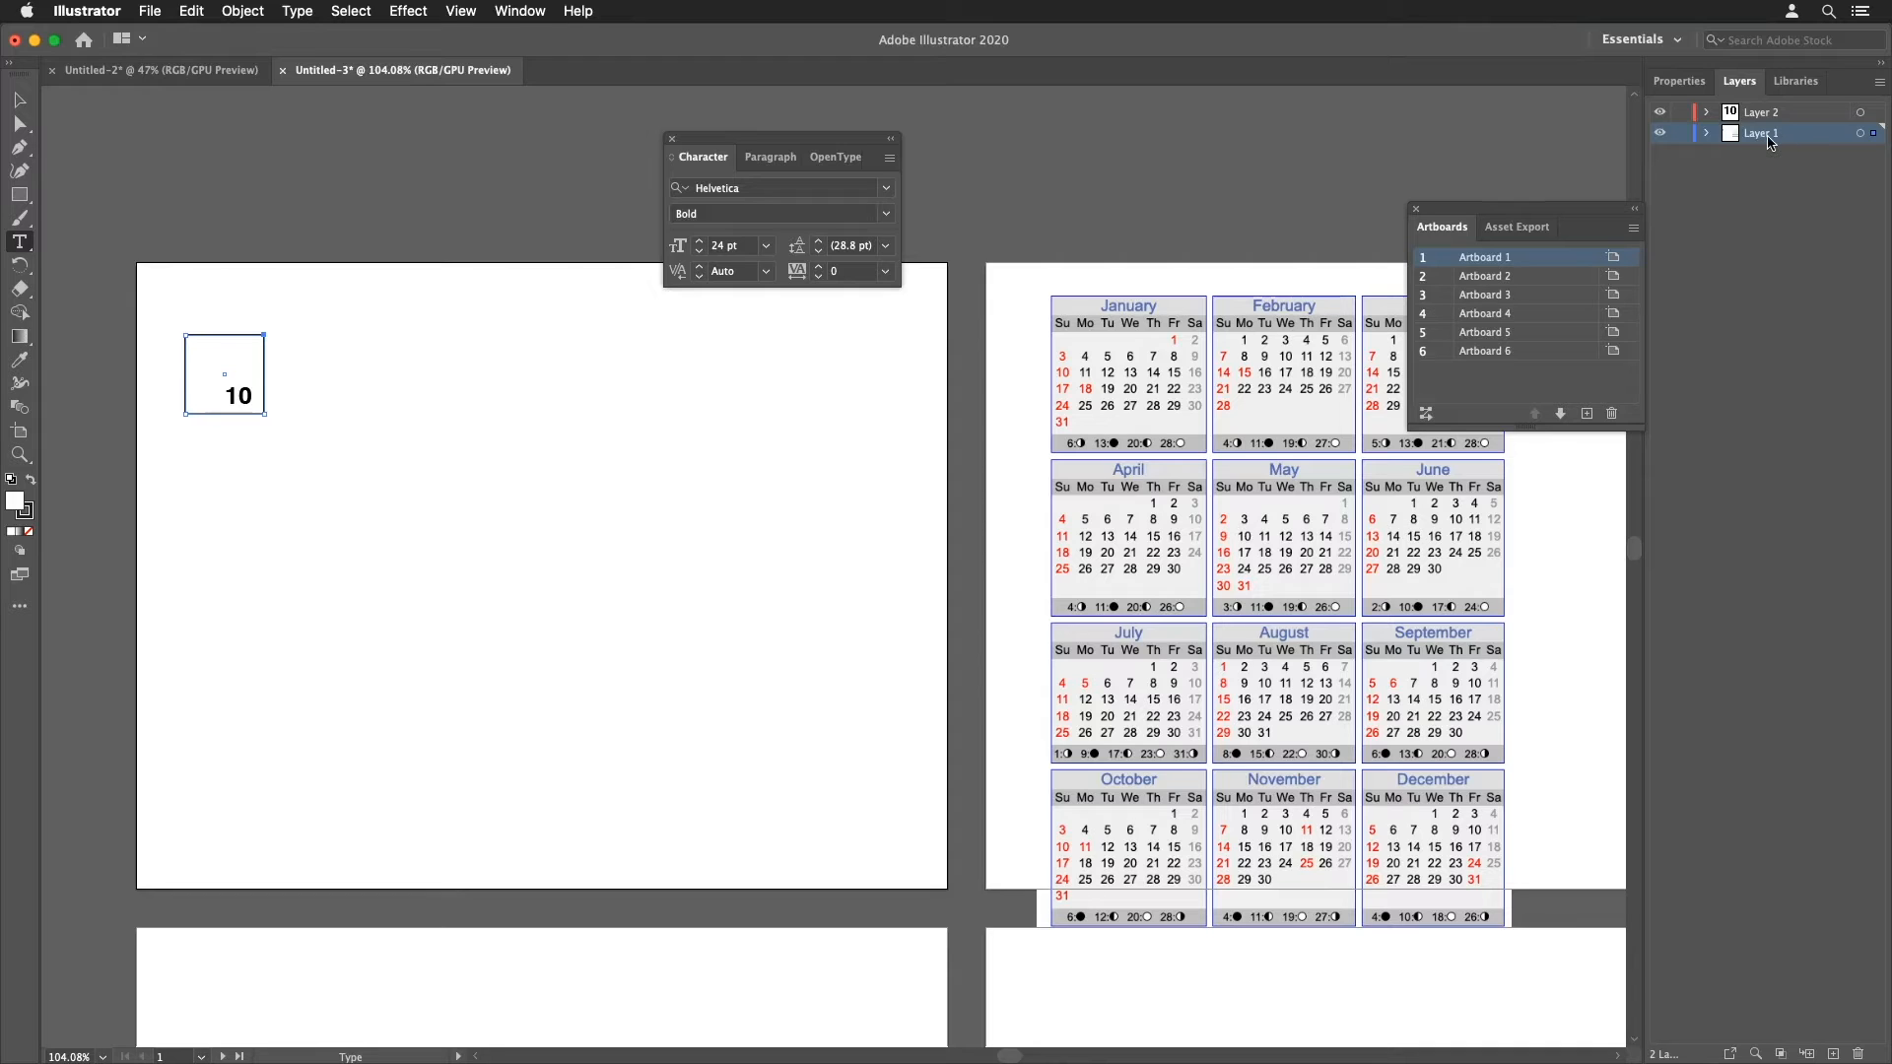
key("super")
left_click(229, 398, "super")
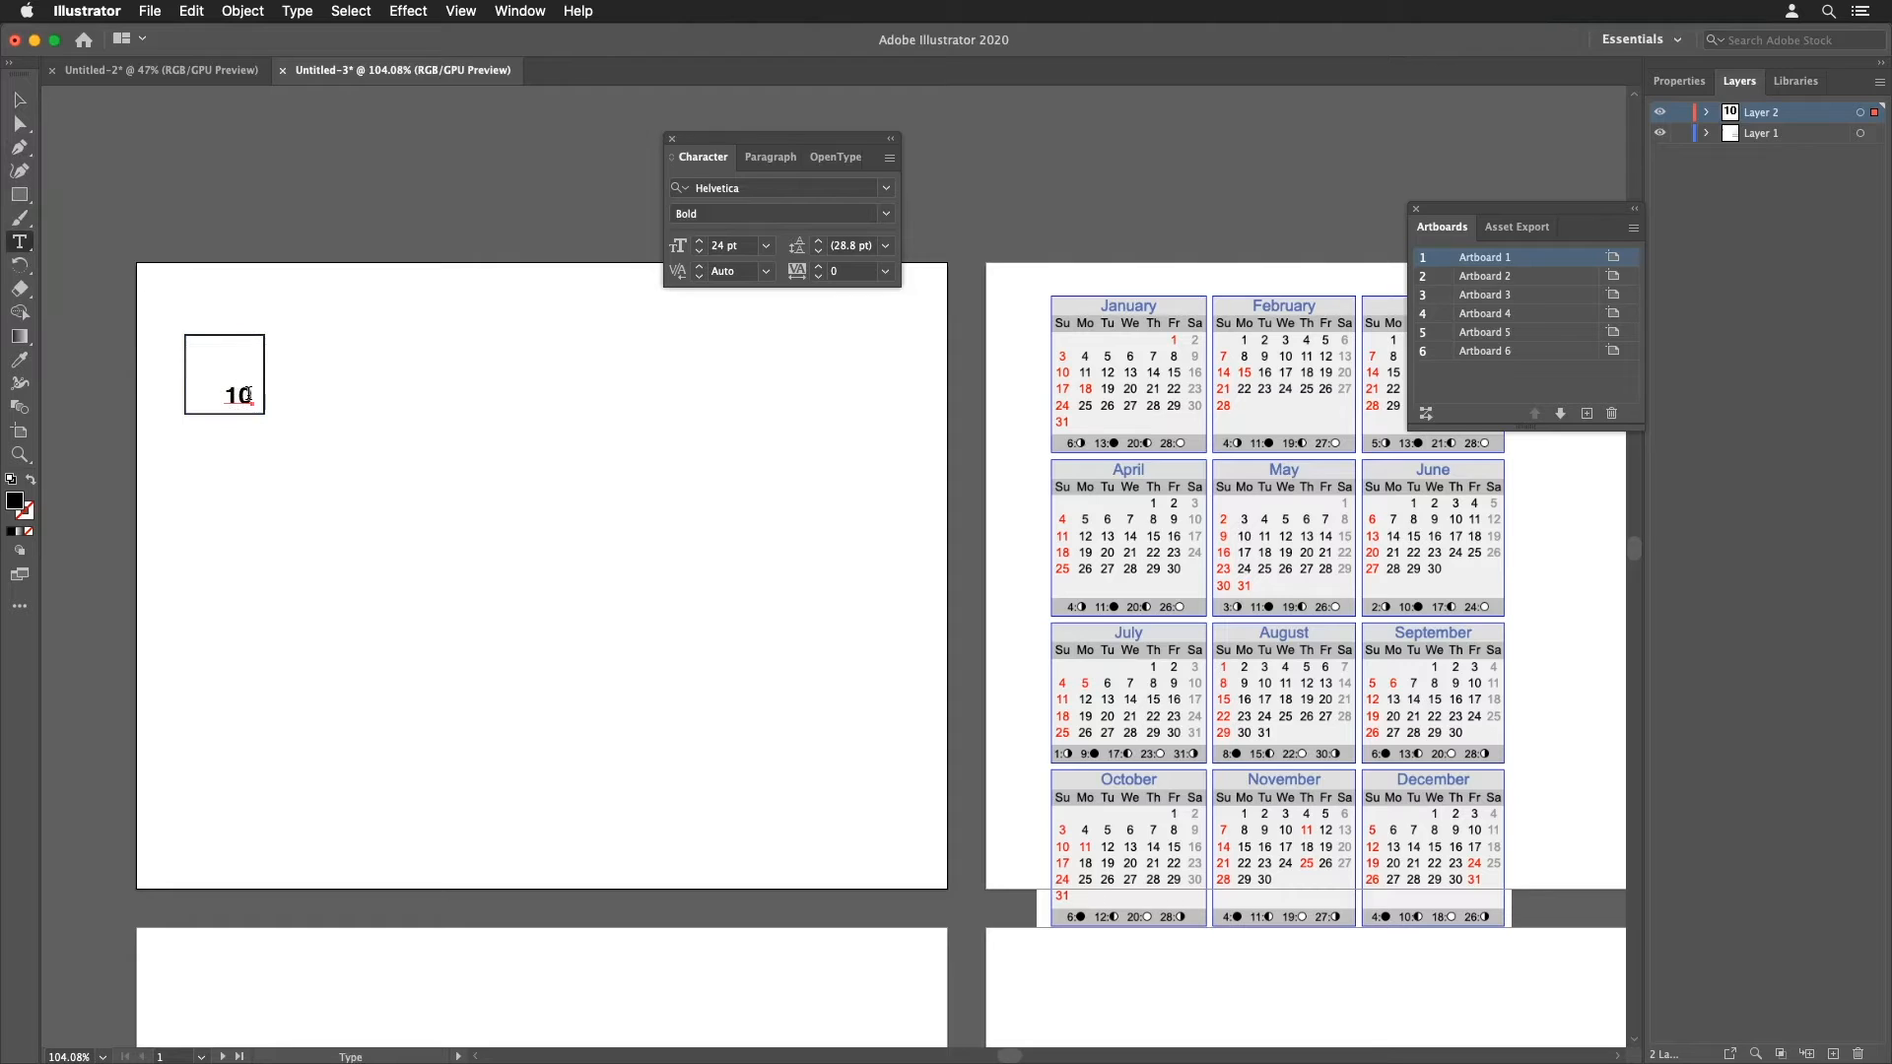
left_click_drag(249, 395, 240, 397)
key("BackSpace")
key("Escape")
Step: Select the square with its number and duplicate it directly to the right, edge to edge
left_click_drag(144, 308, 299, 428)
key("a")
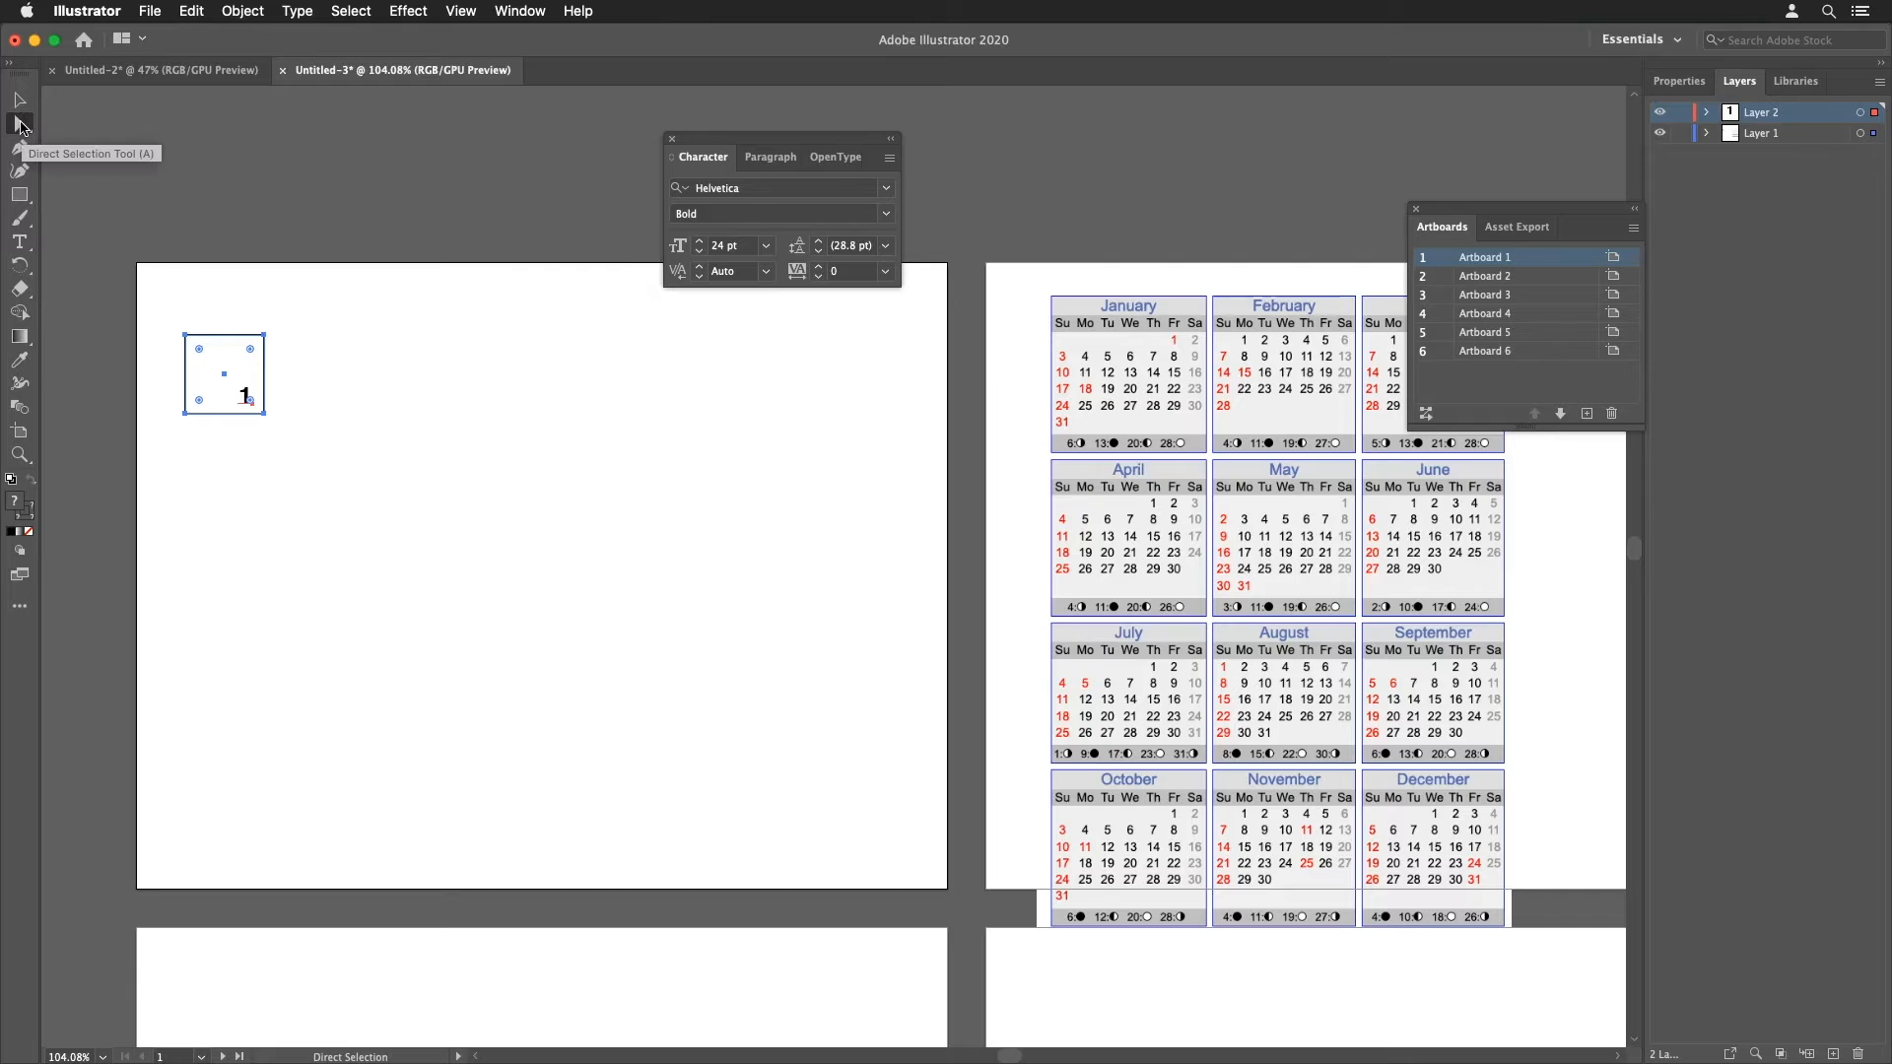
left_click(184, 337)
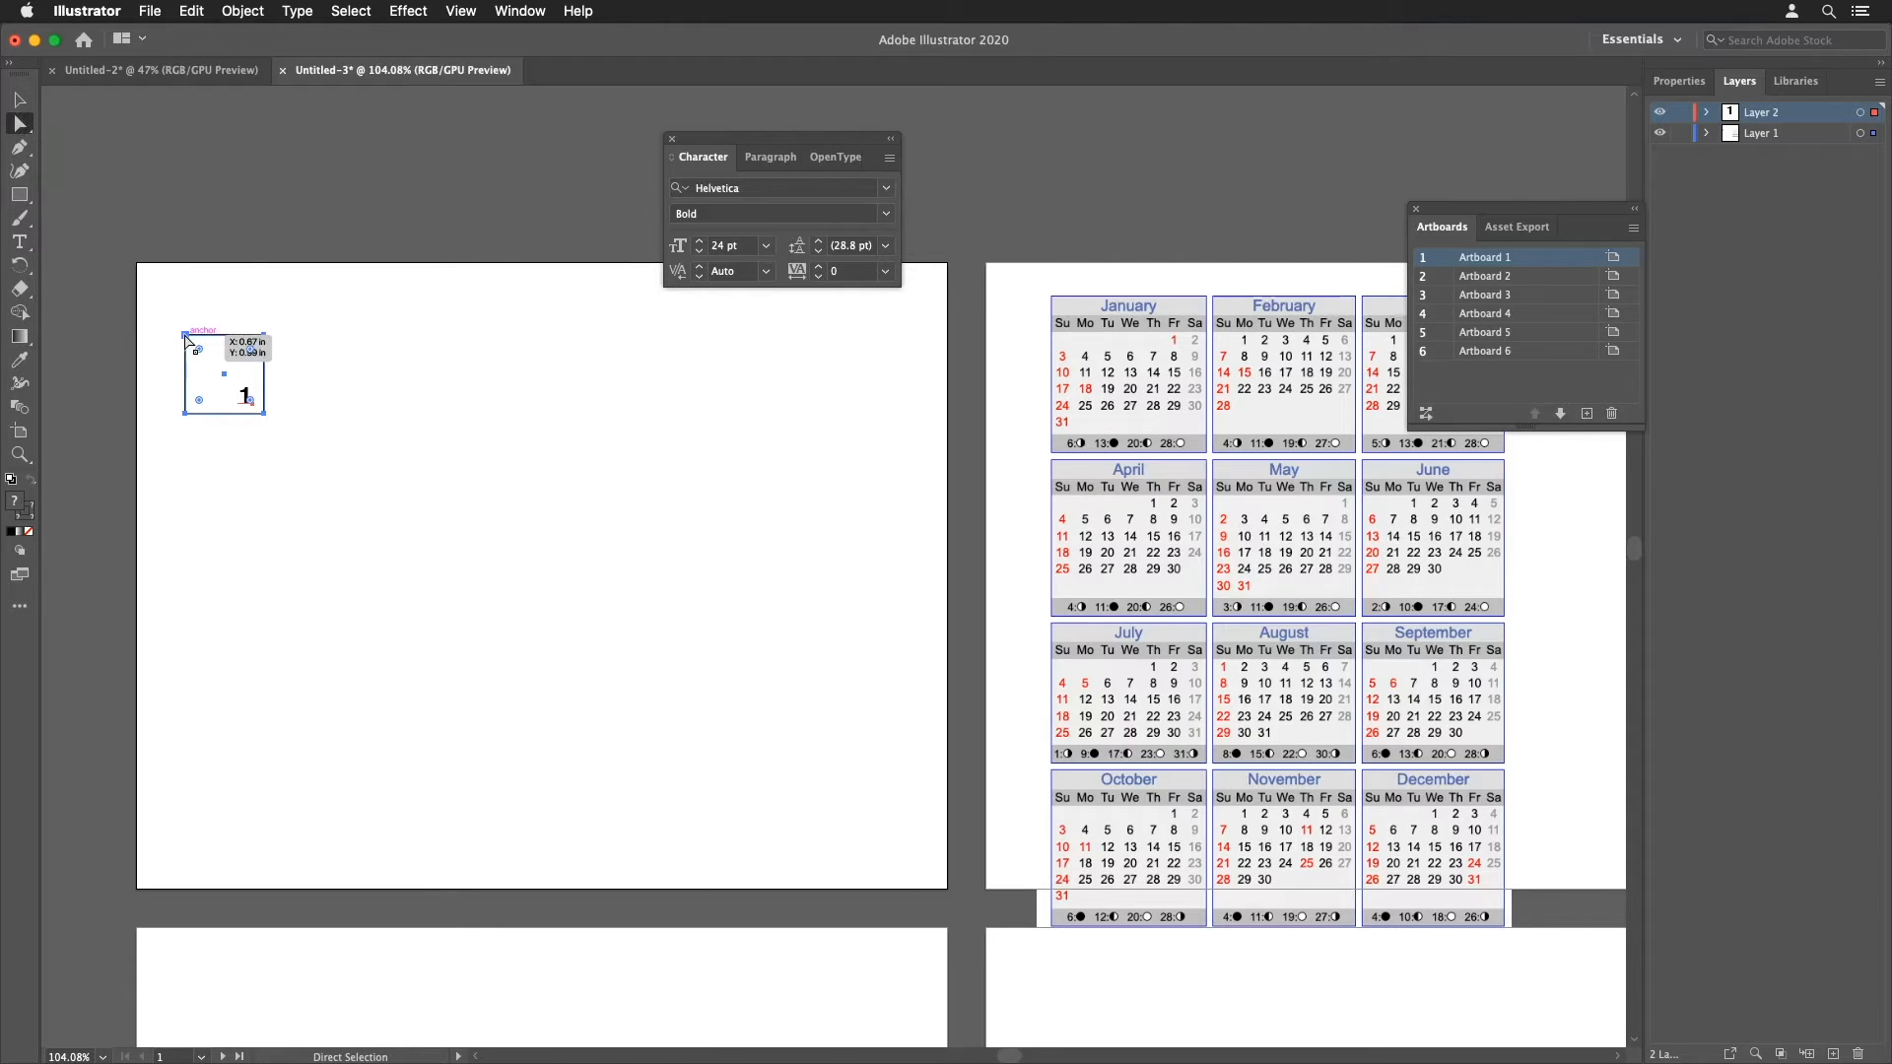
left_click_drag(185, 333, 270, 340)
Step: Repeat the duplication with Transform Again to build a row of seven numbered squares
left_click(463, 11)
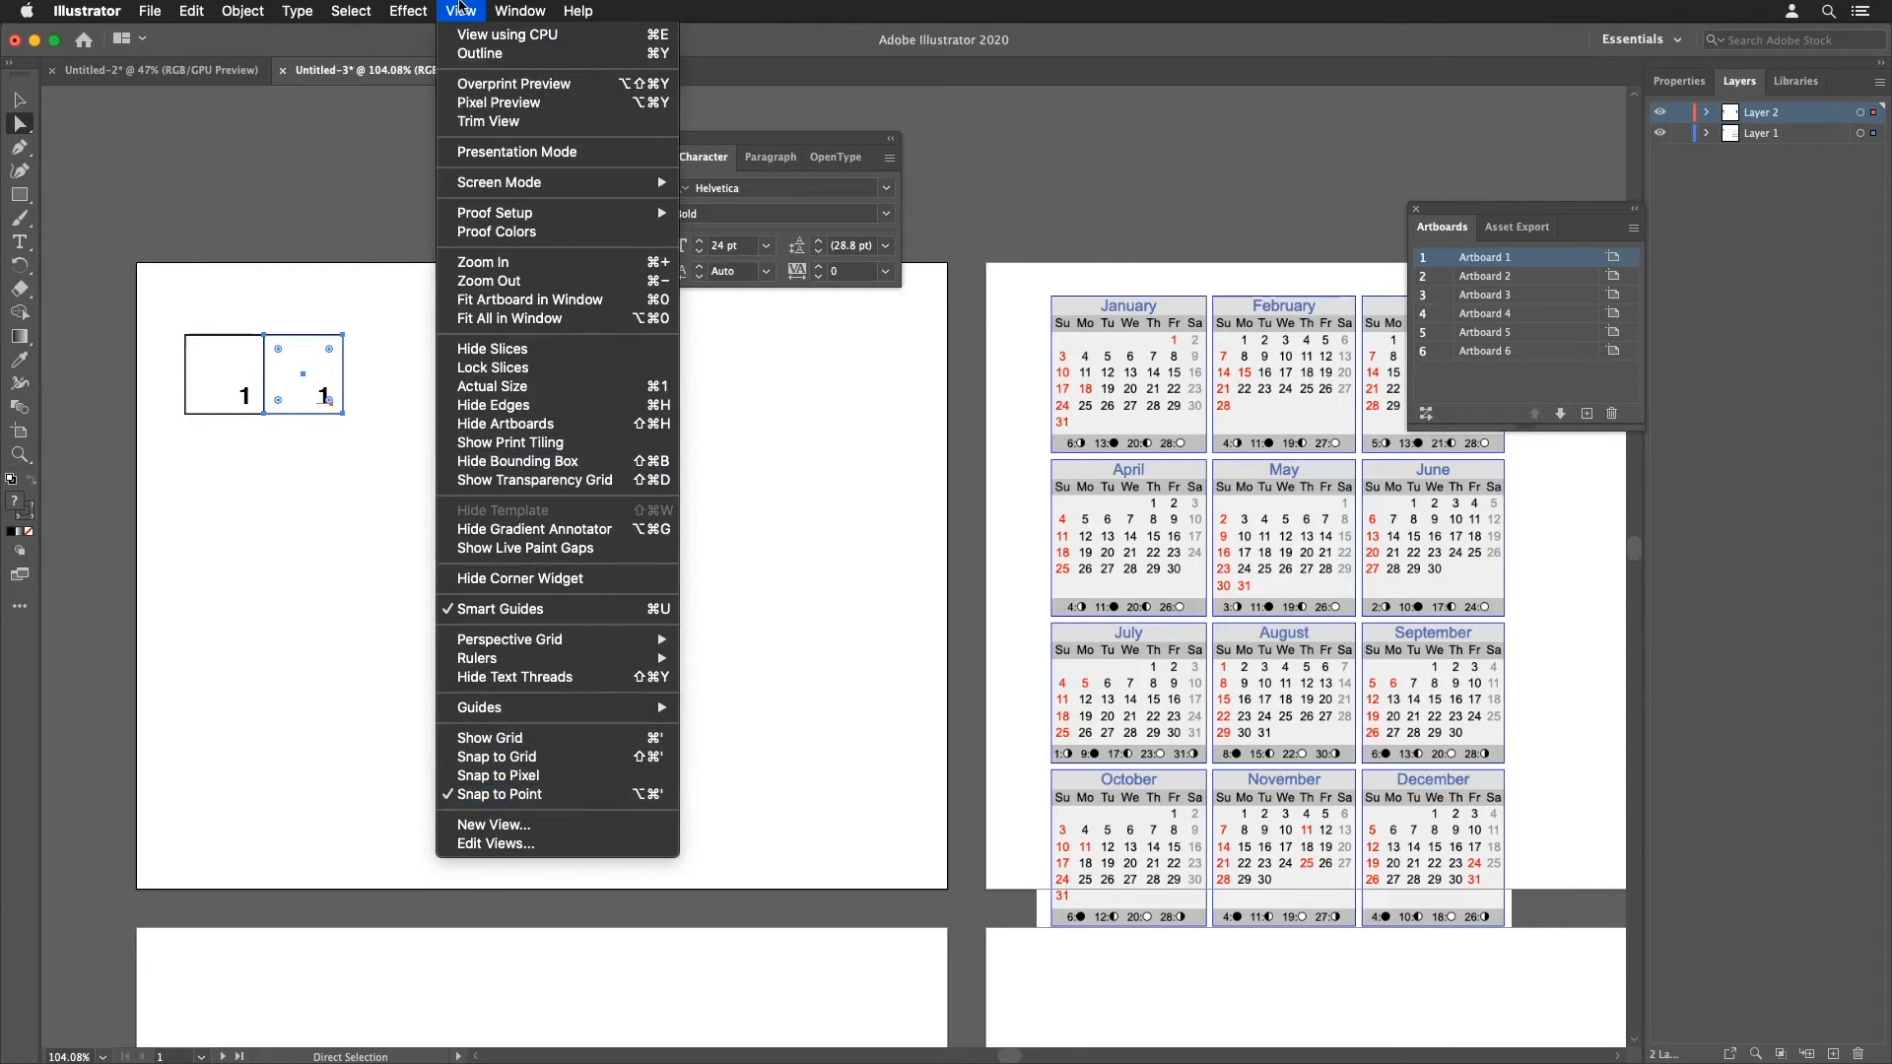
left_click(463, 10)
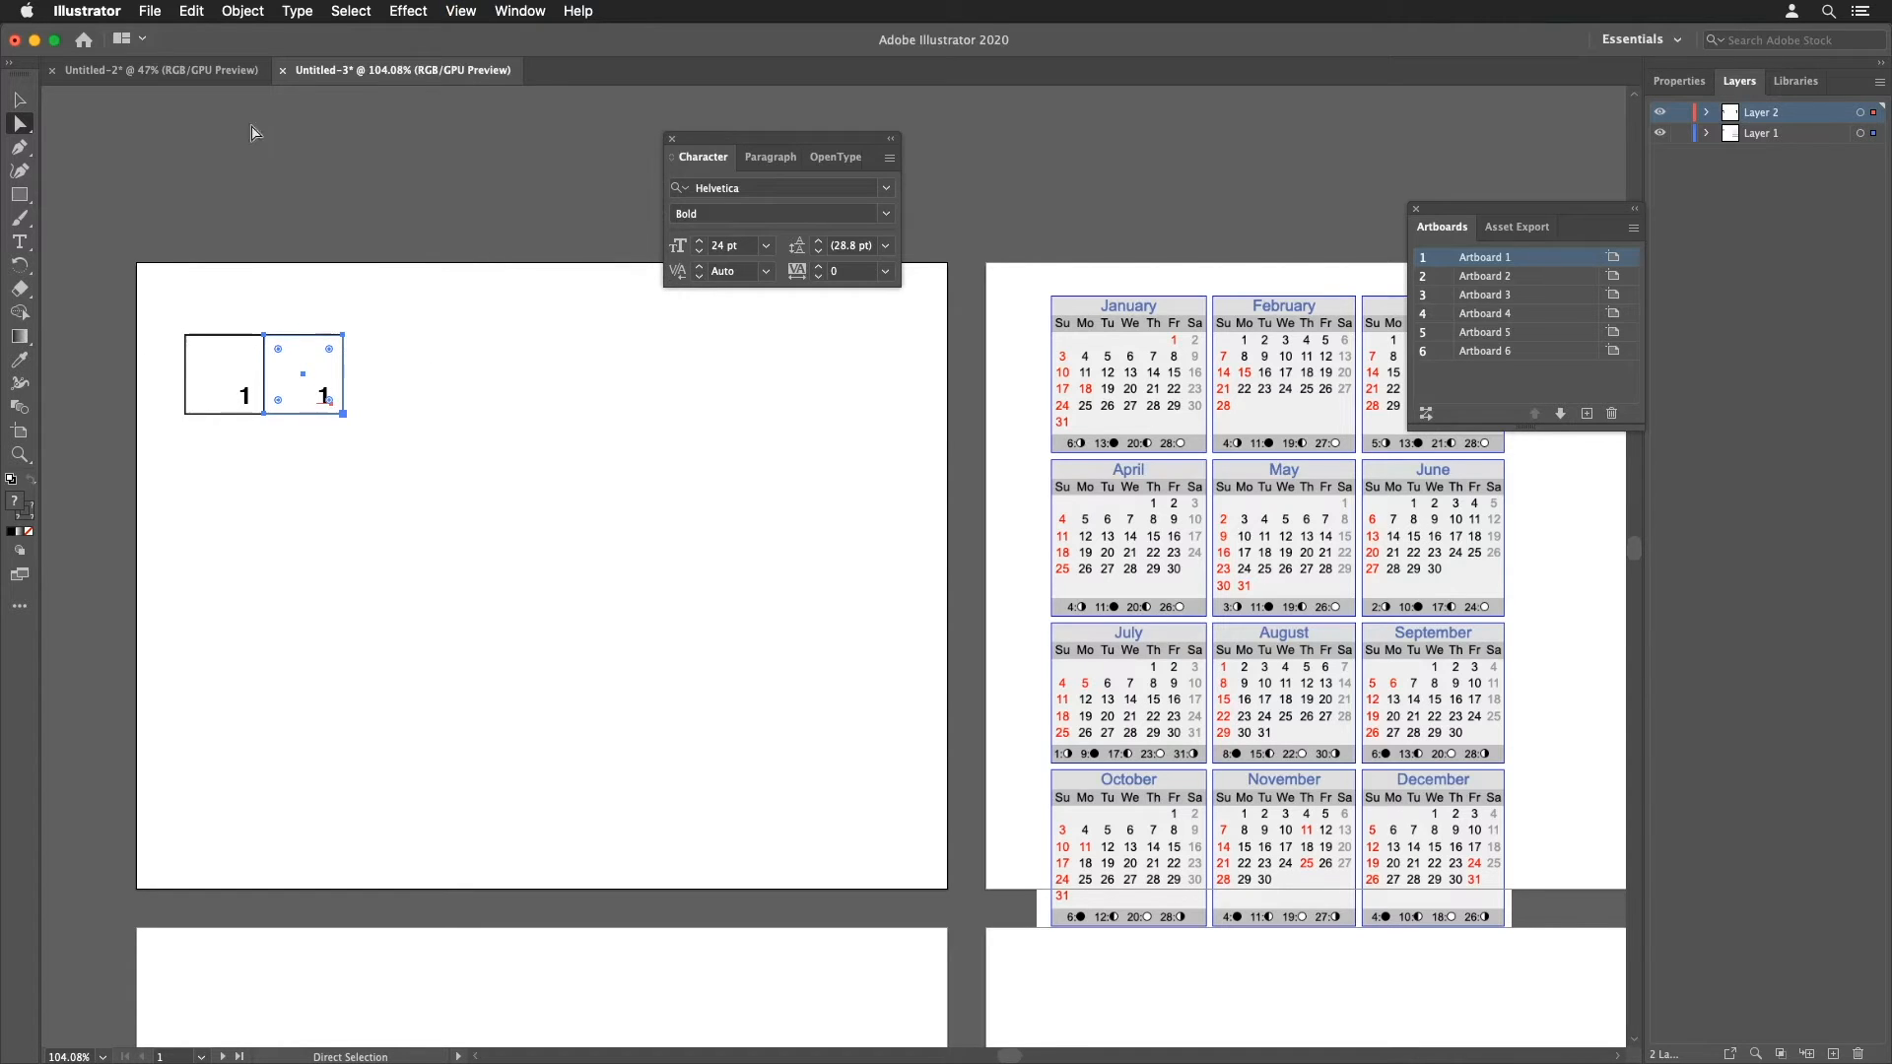
left_click(204, 14)
mouse_move(242, 12)
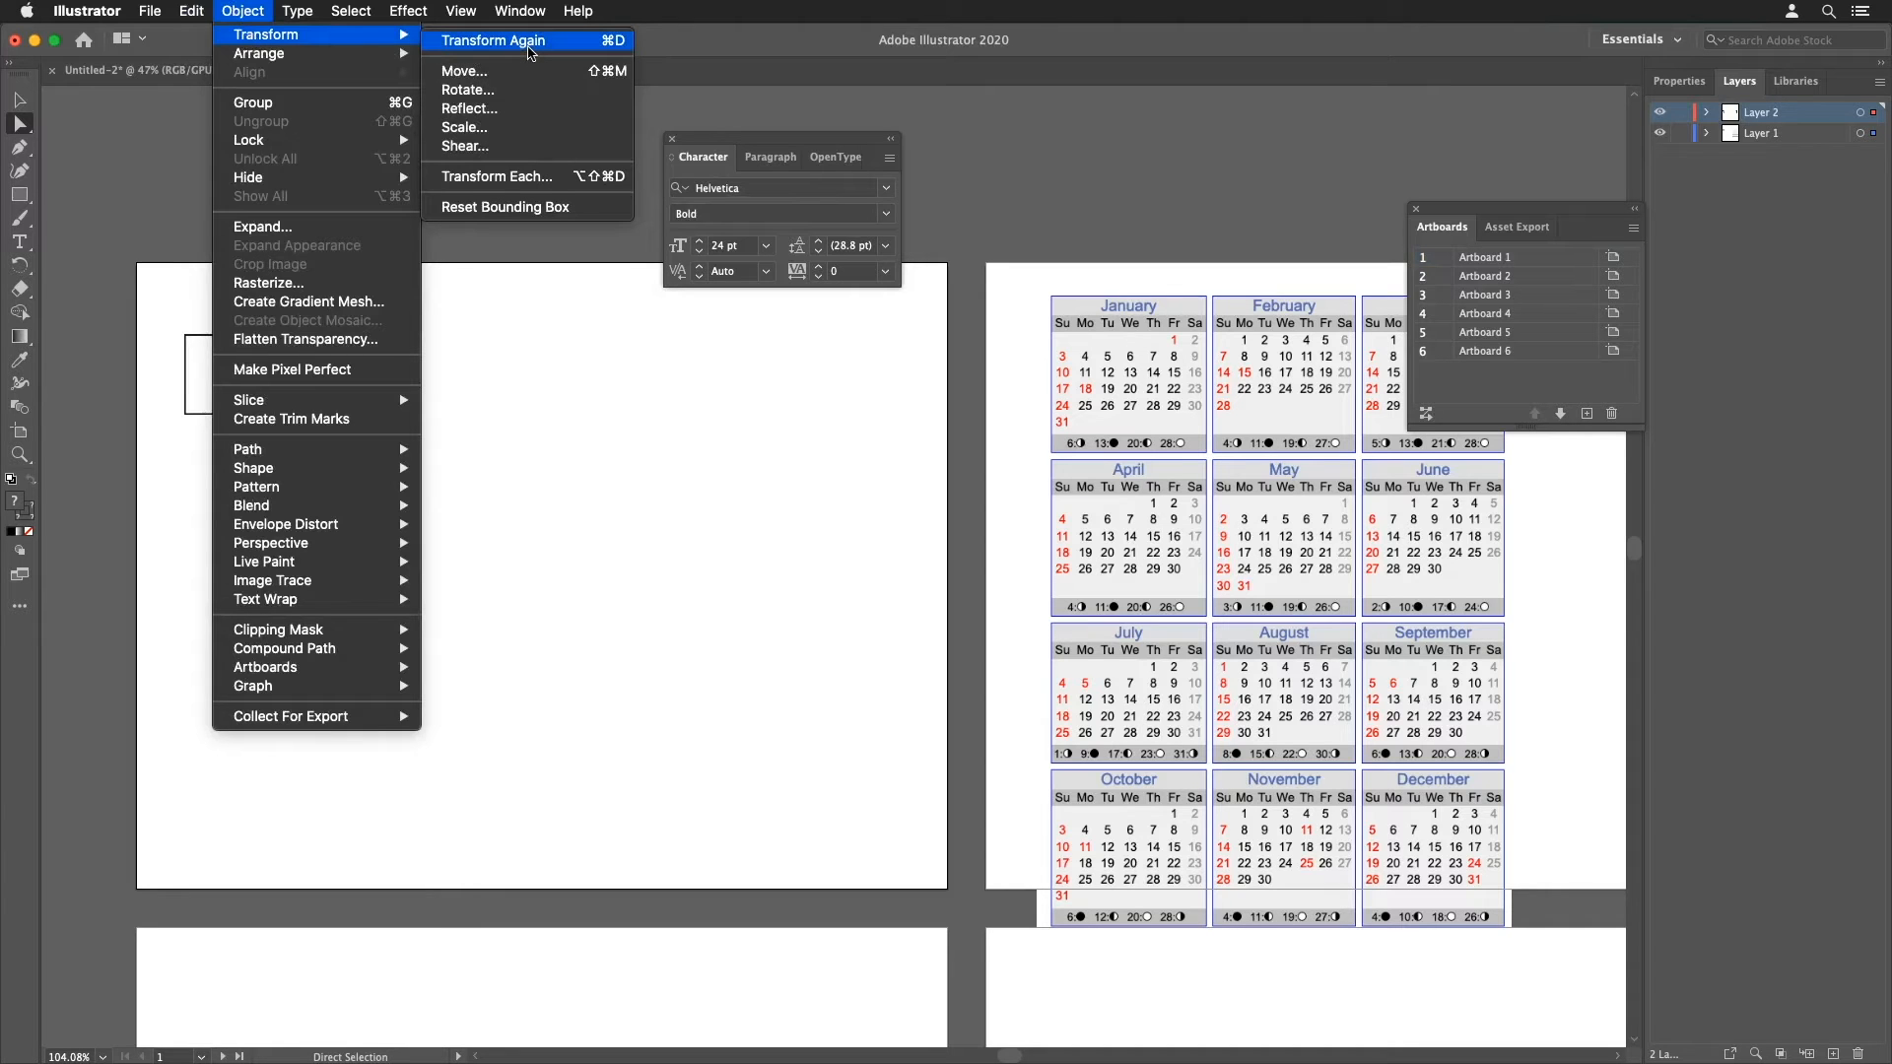
left_click(236, 10)
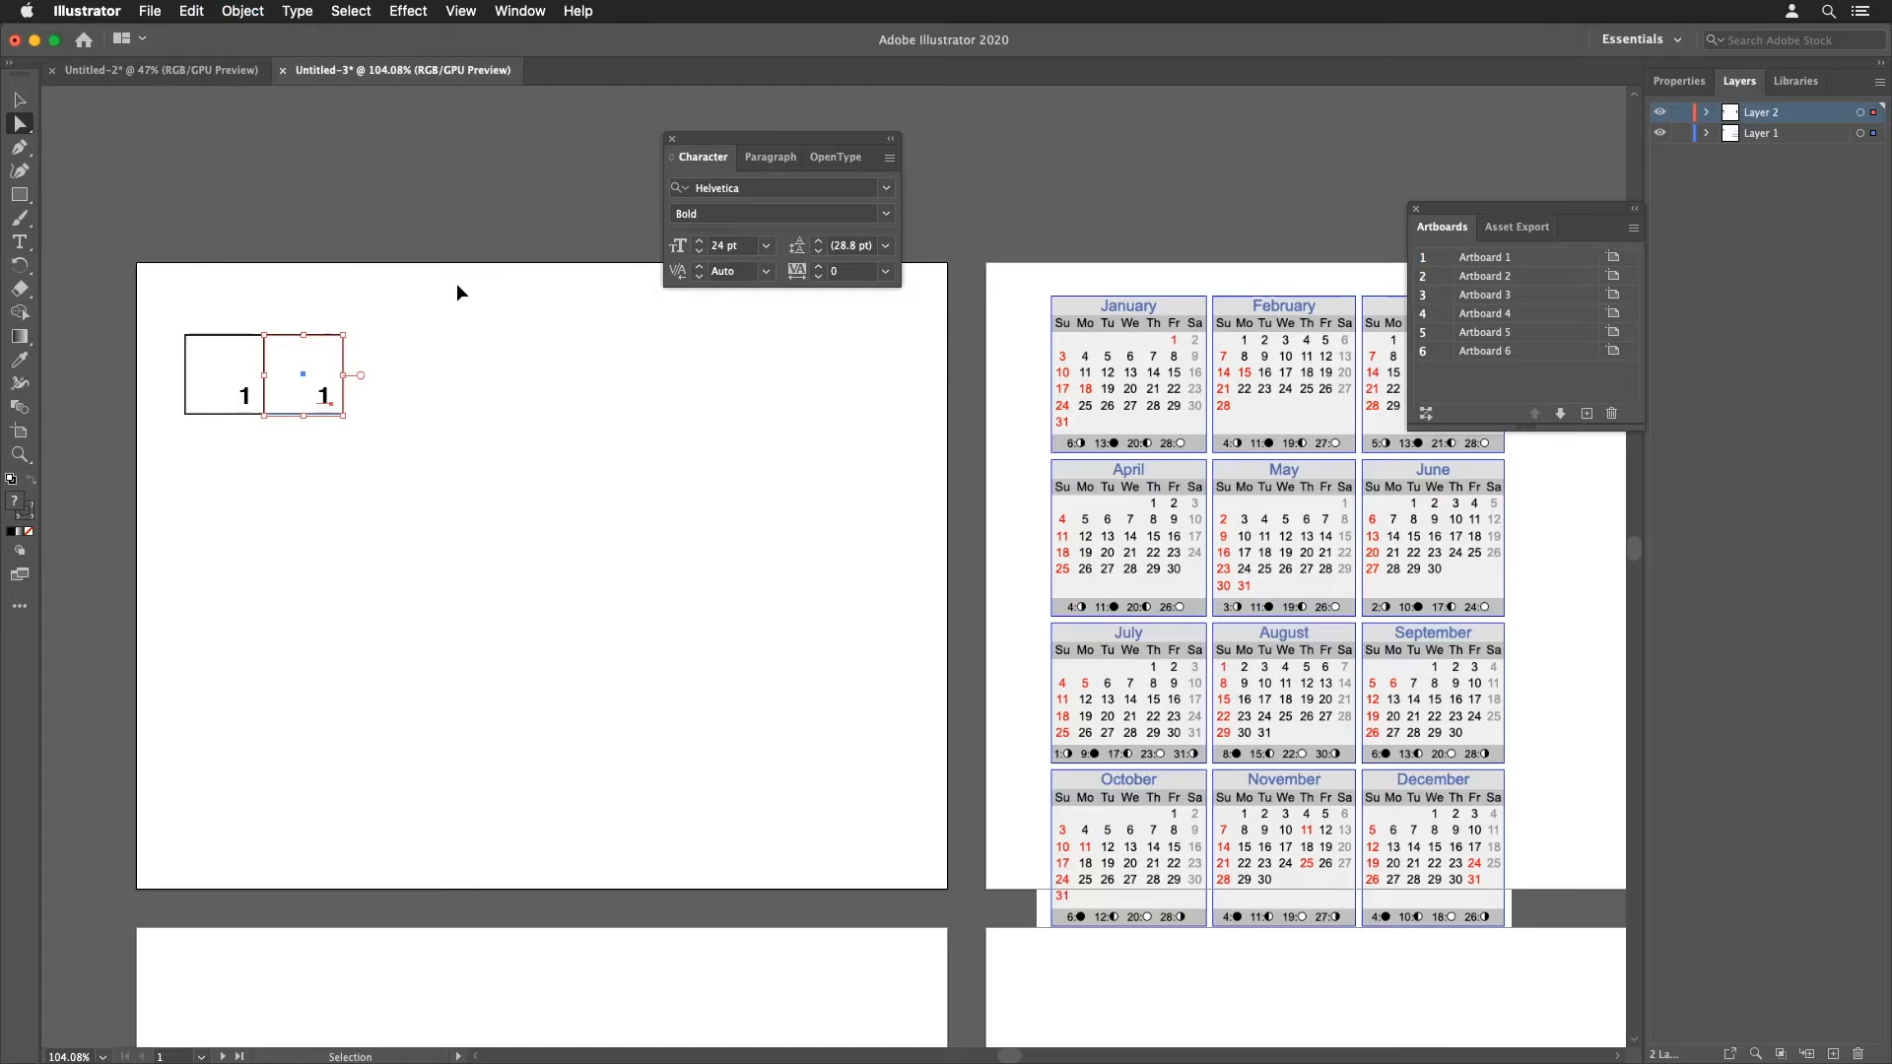
key("super+d")
key("super+d")
key("super+d")
key("super+d")
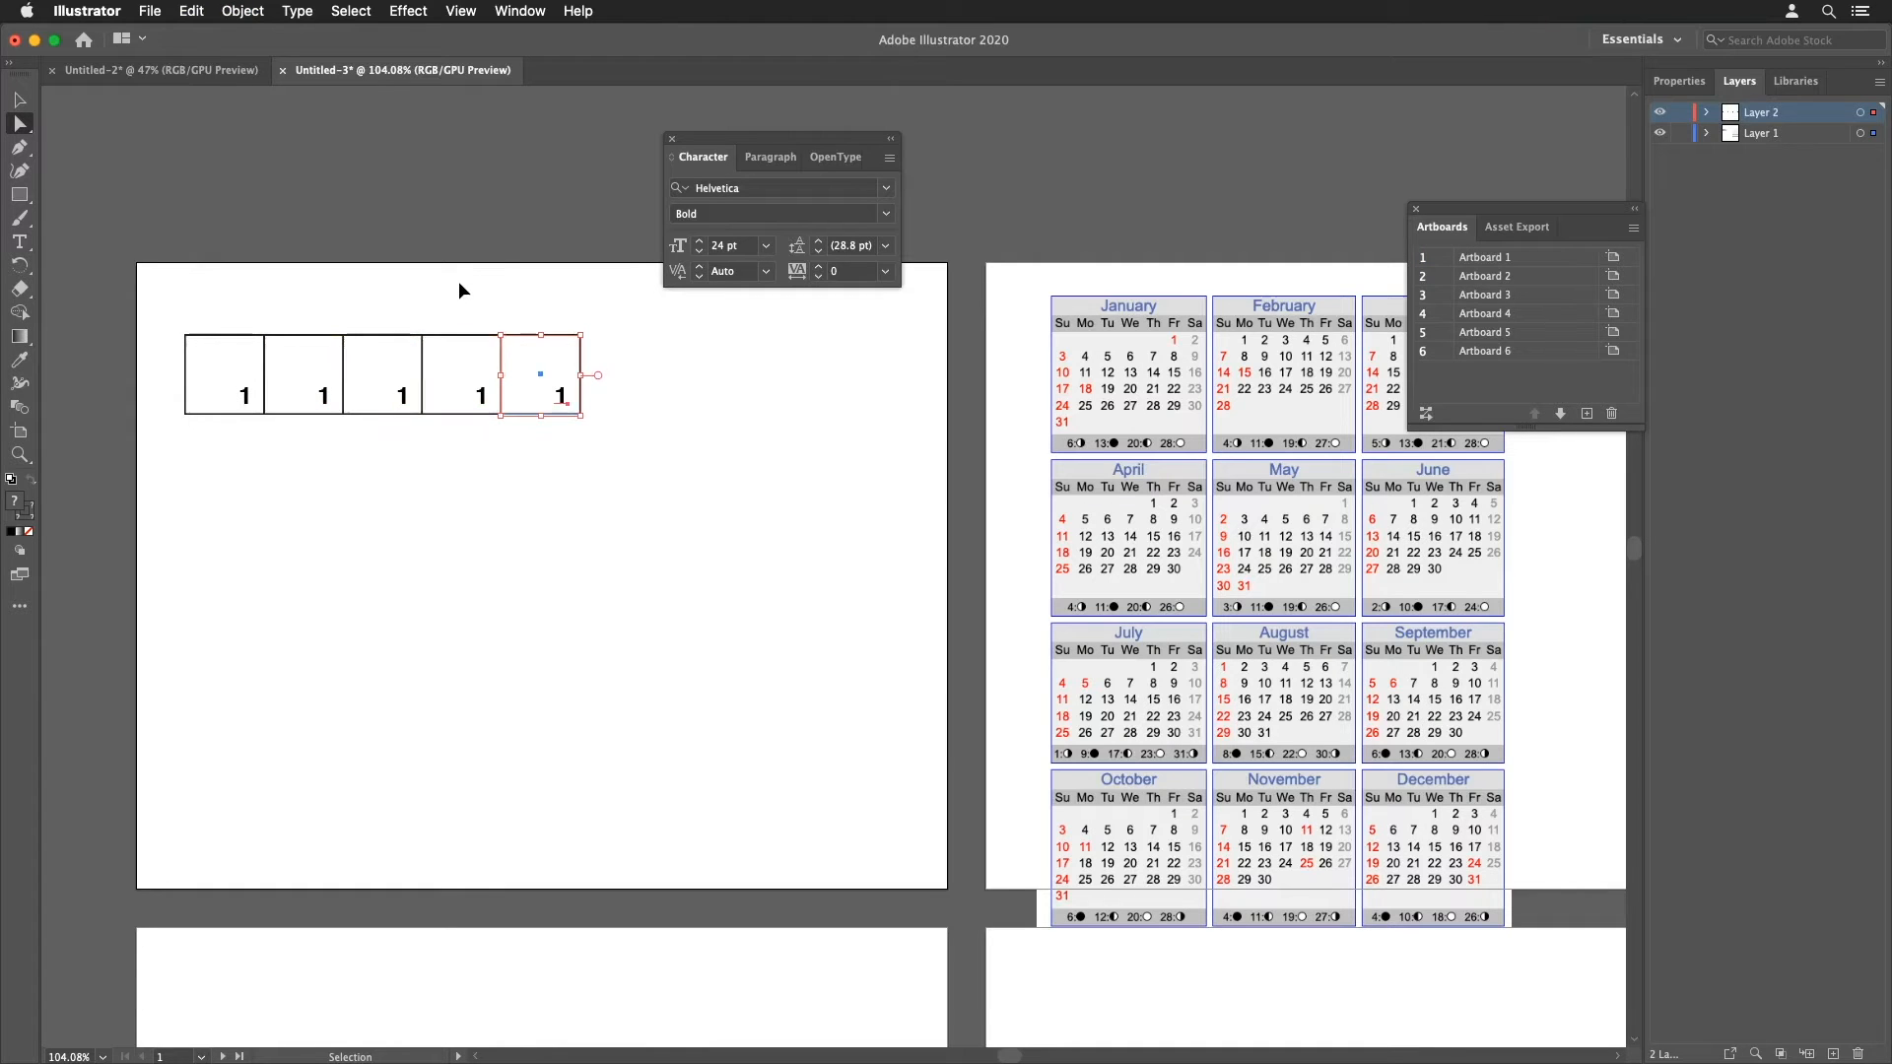
key("super+d")
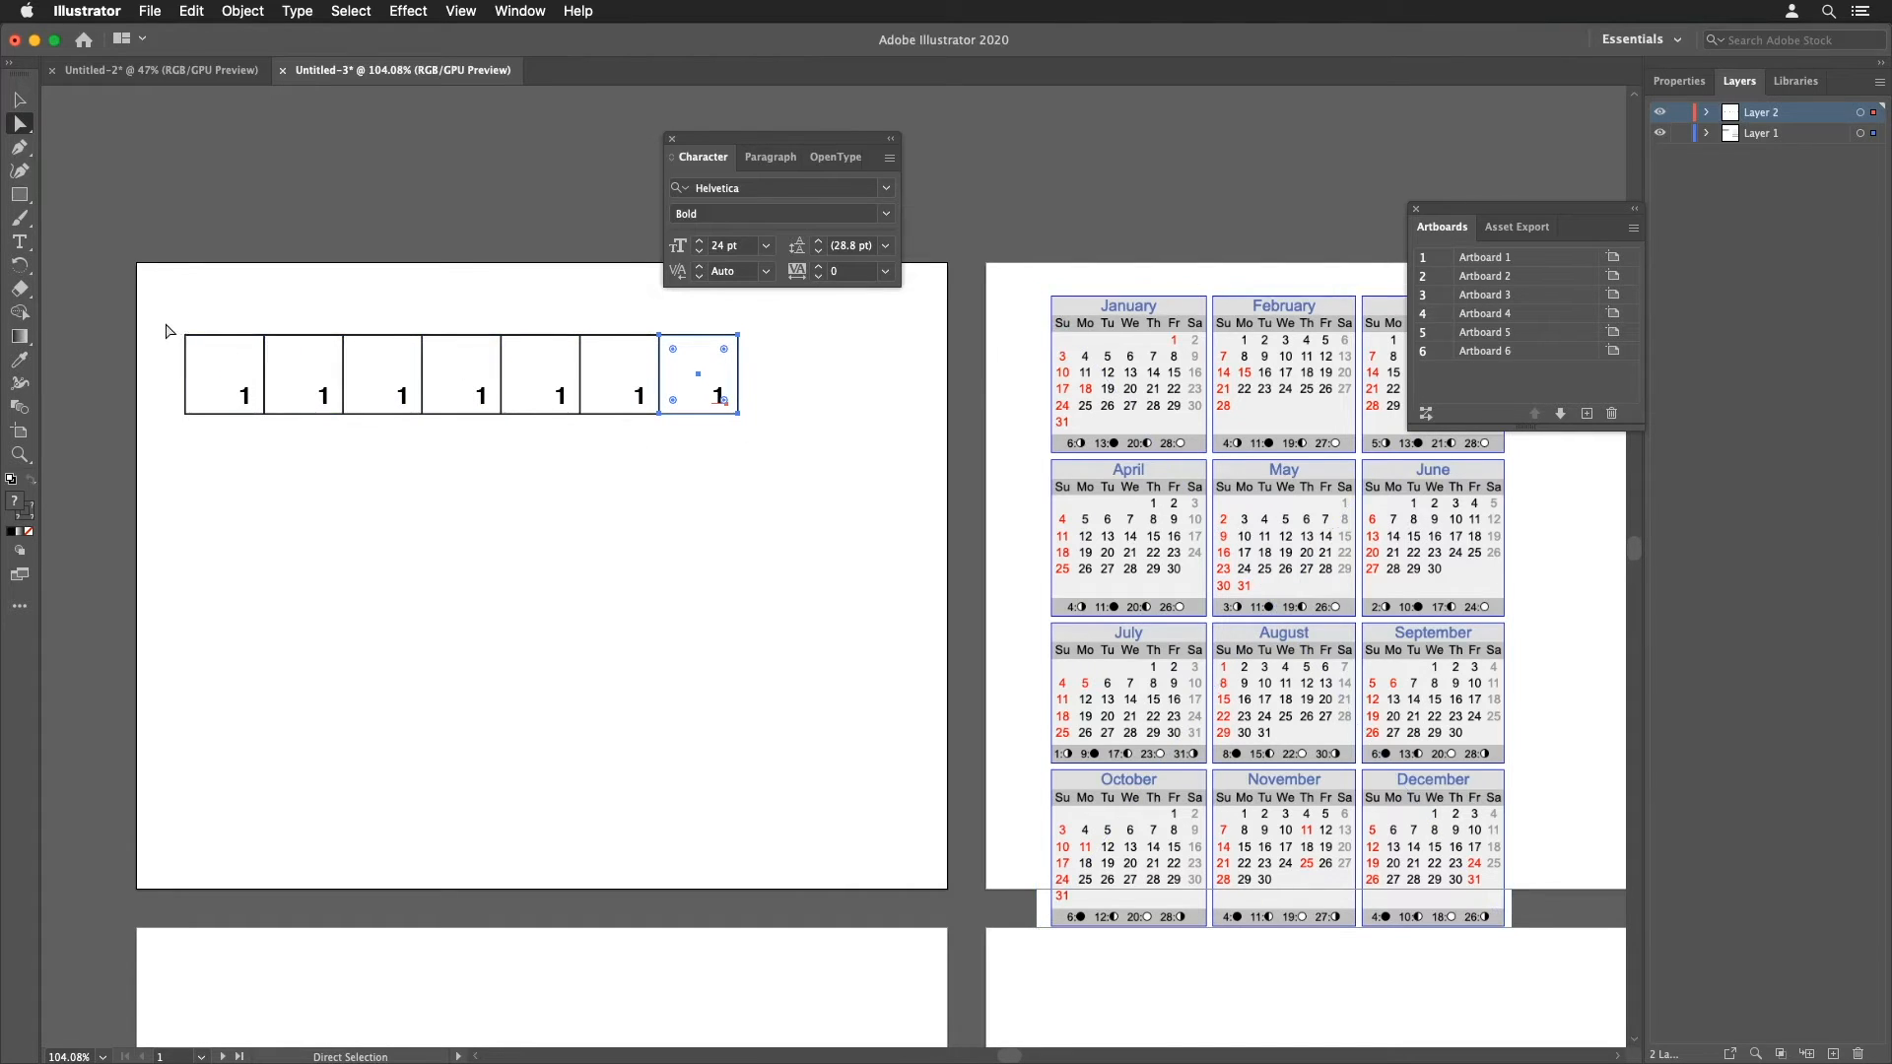
Step: Select the row, duplicate it directly below, and repeat to build a grid of seven rows
left_click_drag(169, 328, 755, 447)
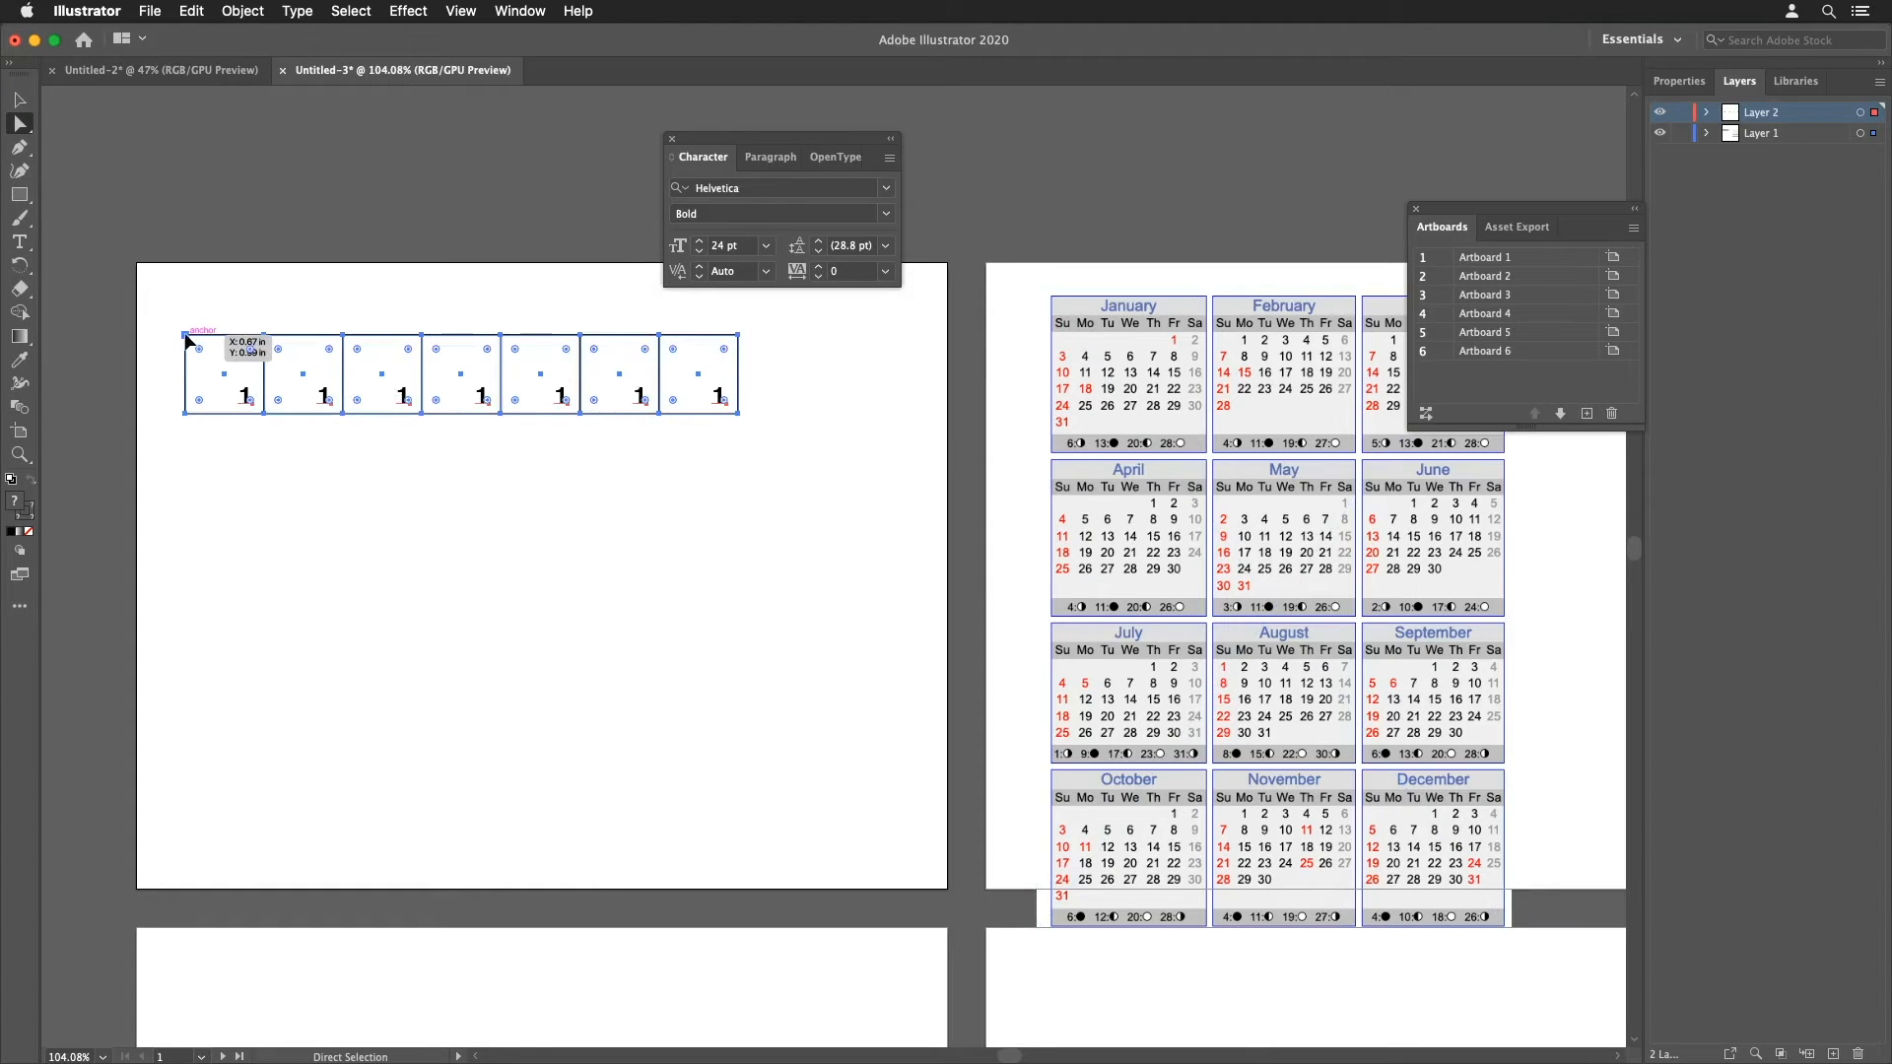
left_click_drag(187, 336, 190, 418)
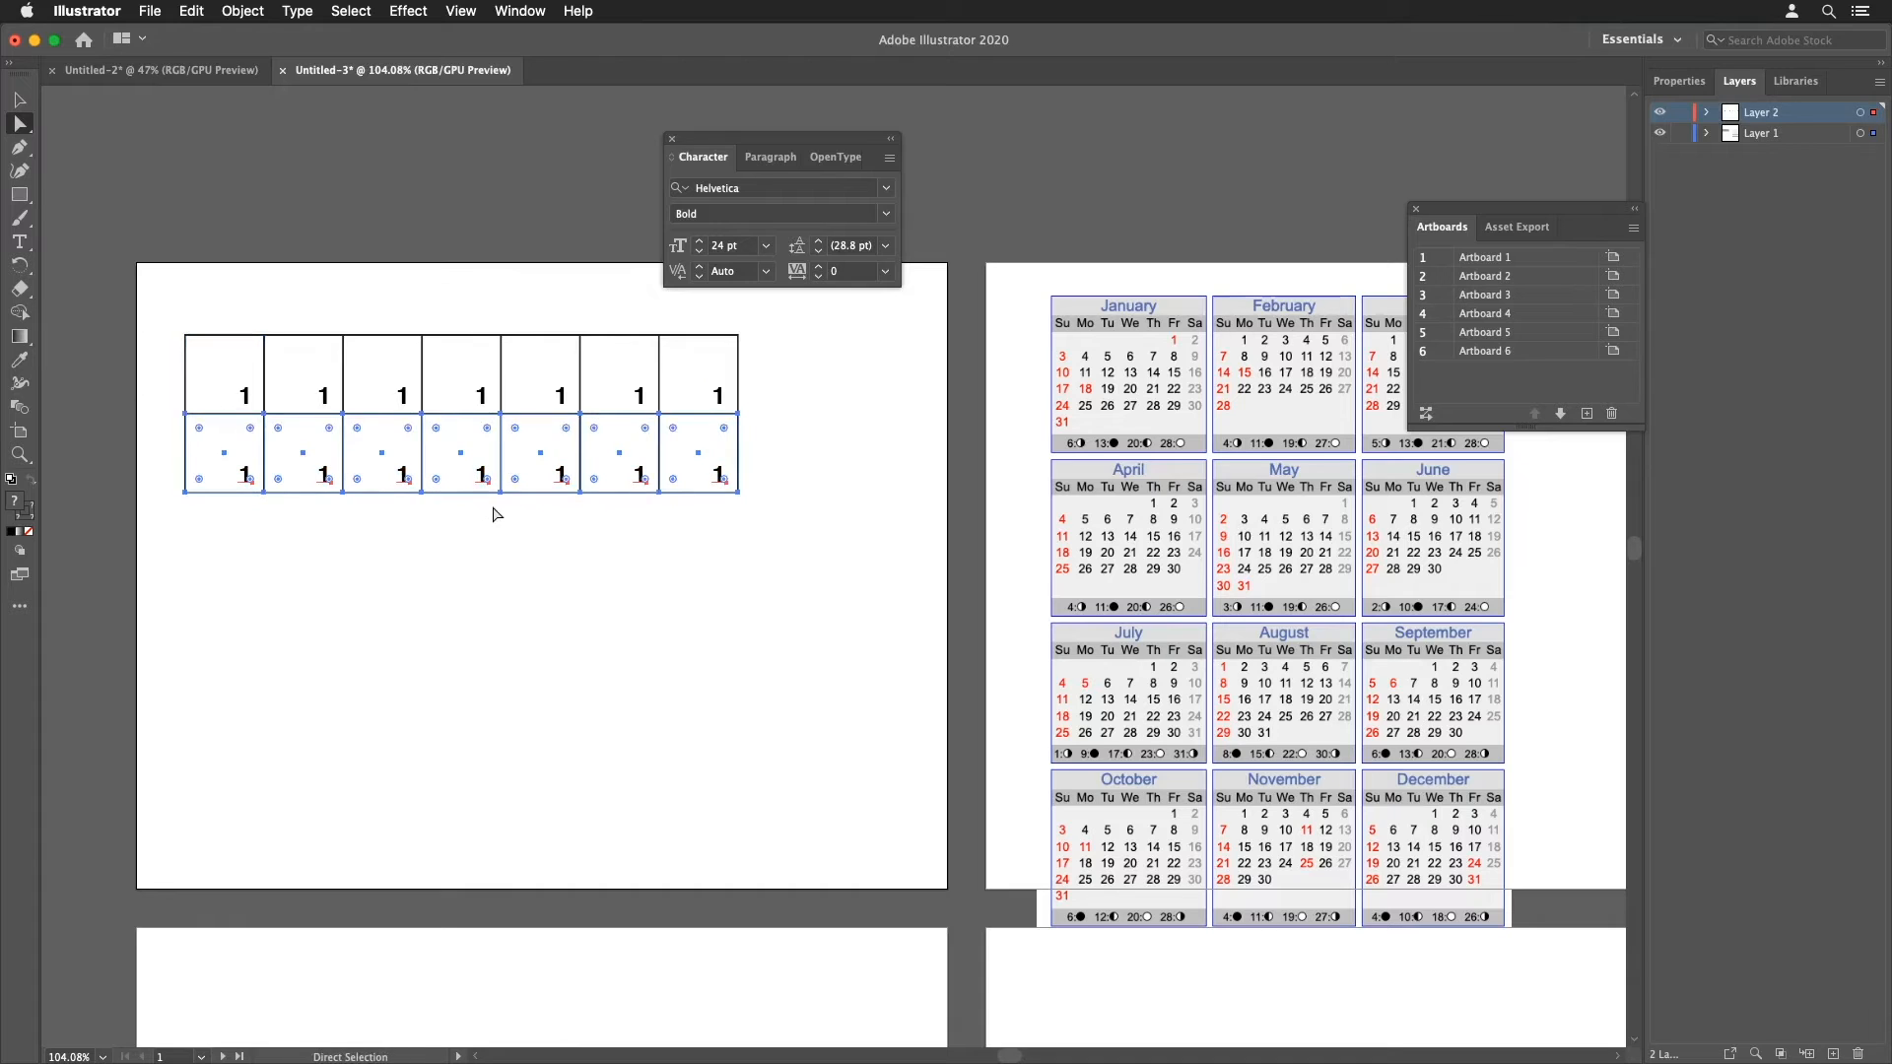
key("v")
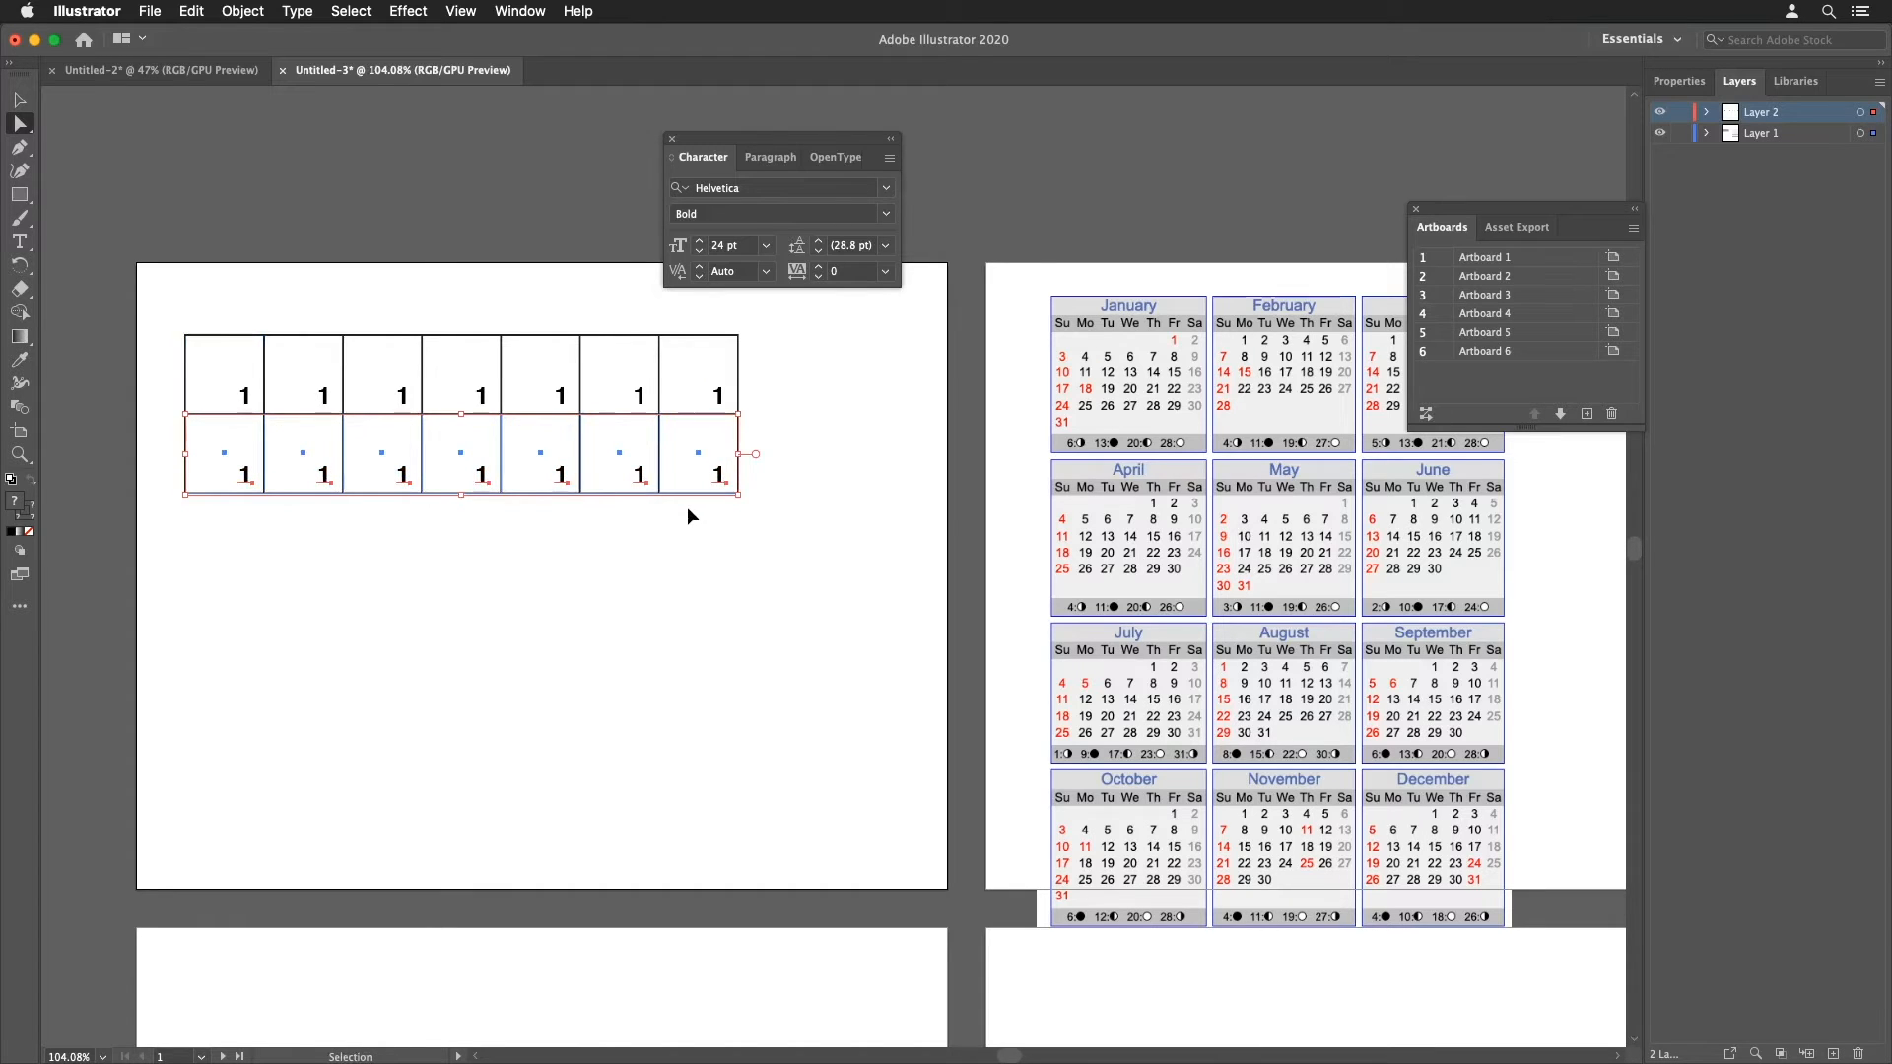
key("super+d")
key("super+d")
key("super+d")
key("super+d")
key("super+d")
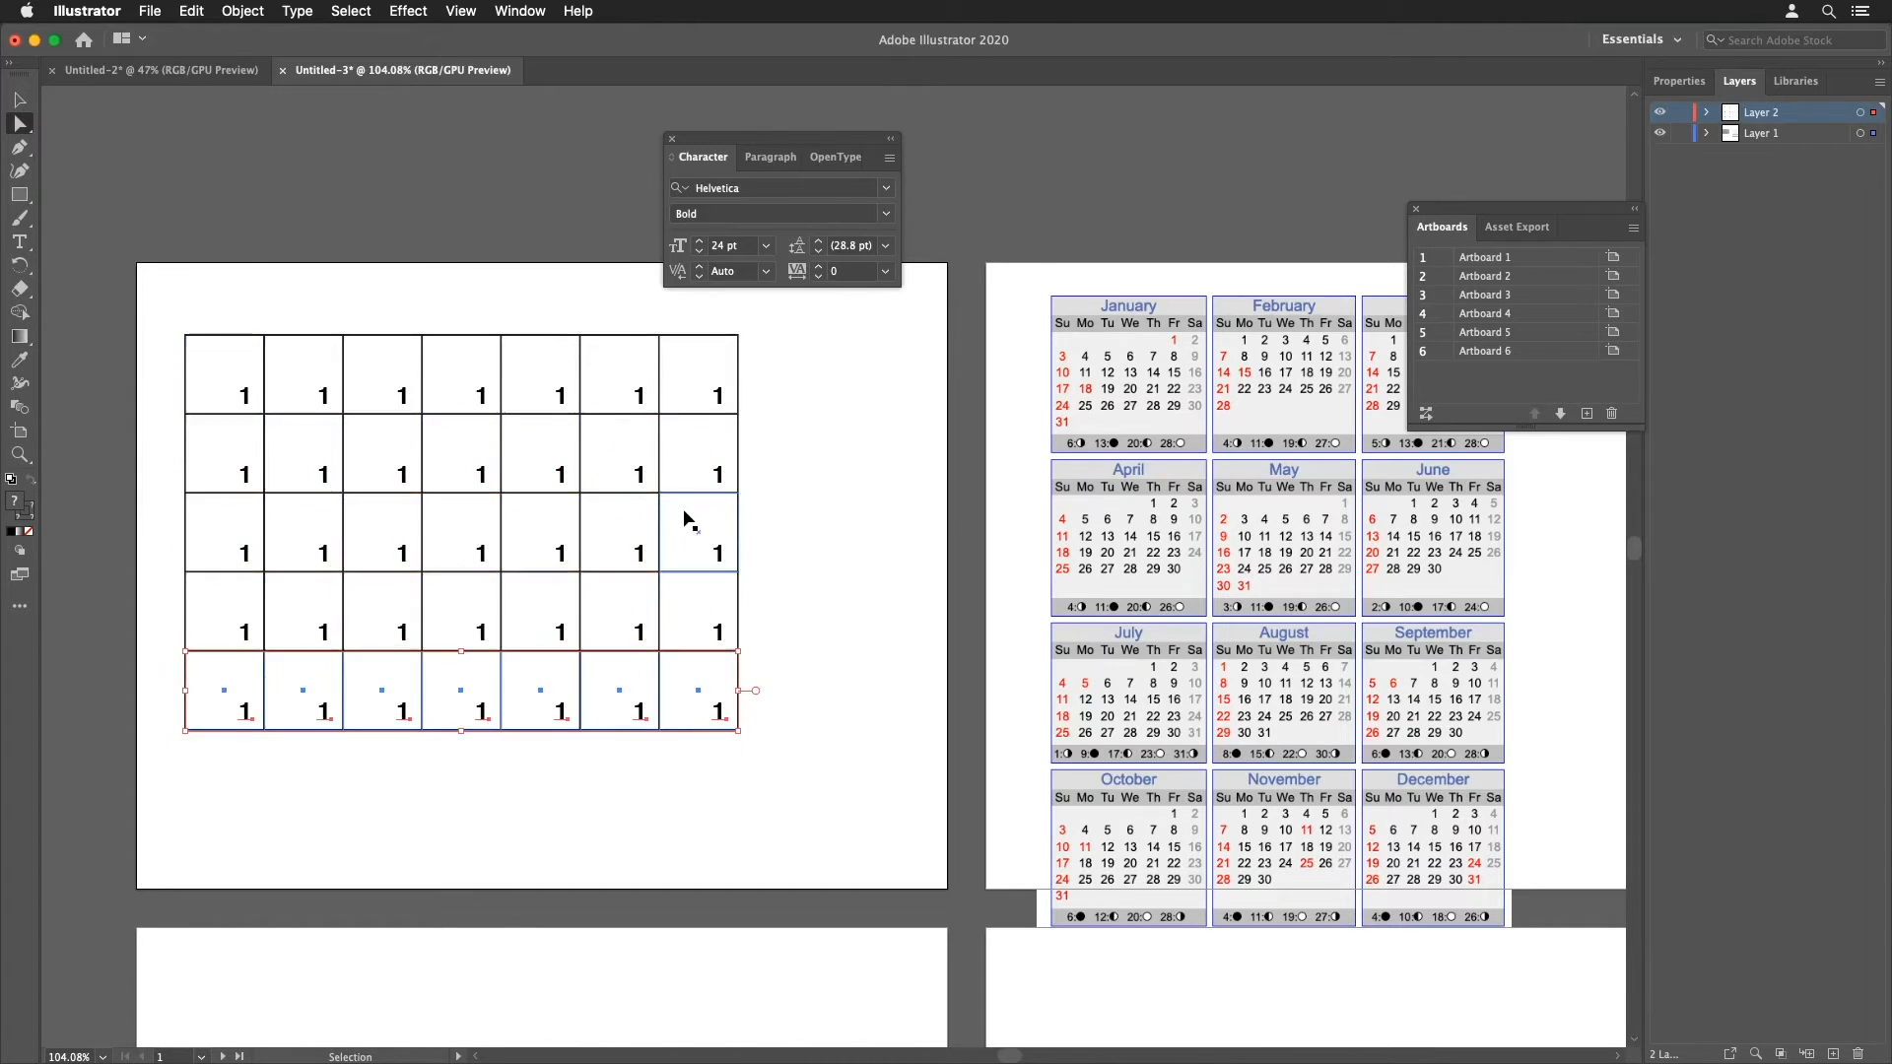
Step: Select the whole grid and move it toward the center of Artboard 1
key("a")
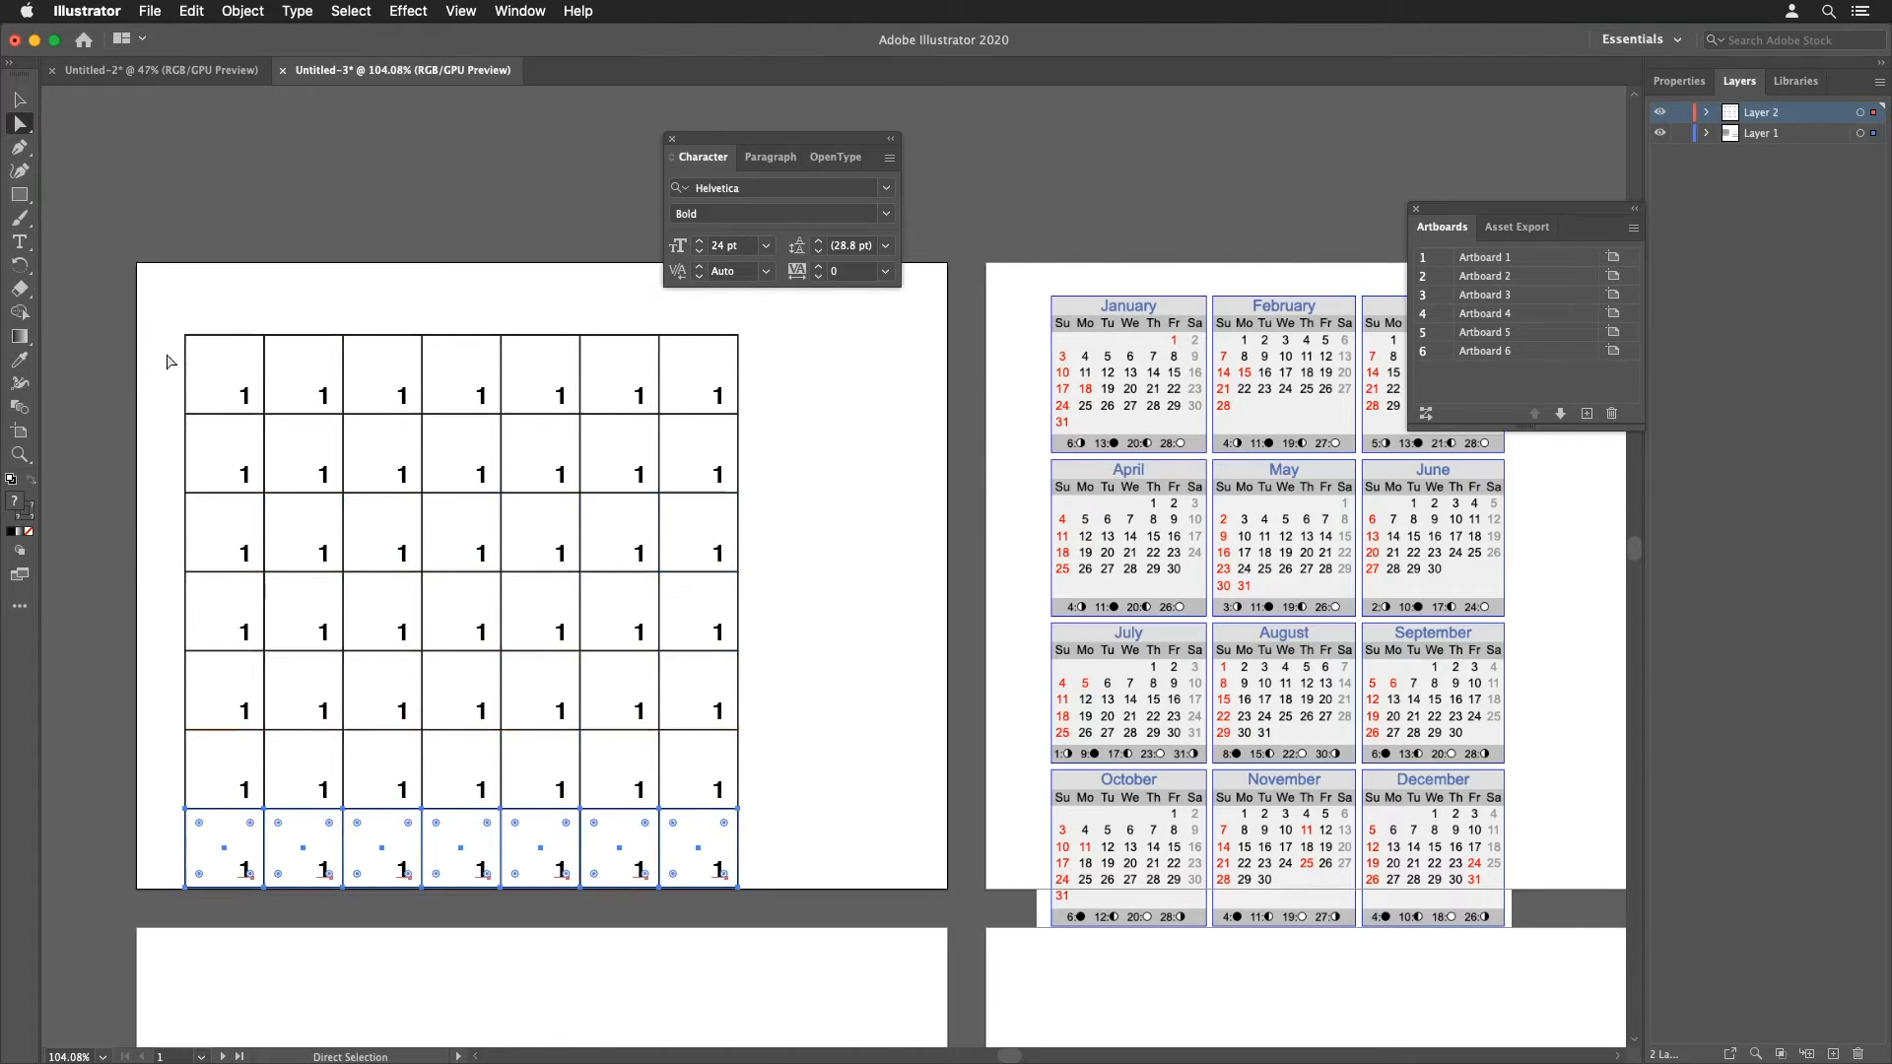
left_click_drag(144, 310, 827, 788)
left_click(894, 791)
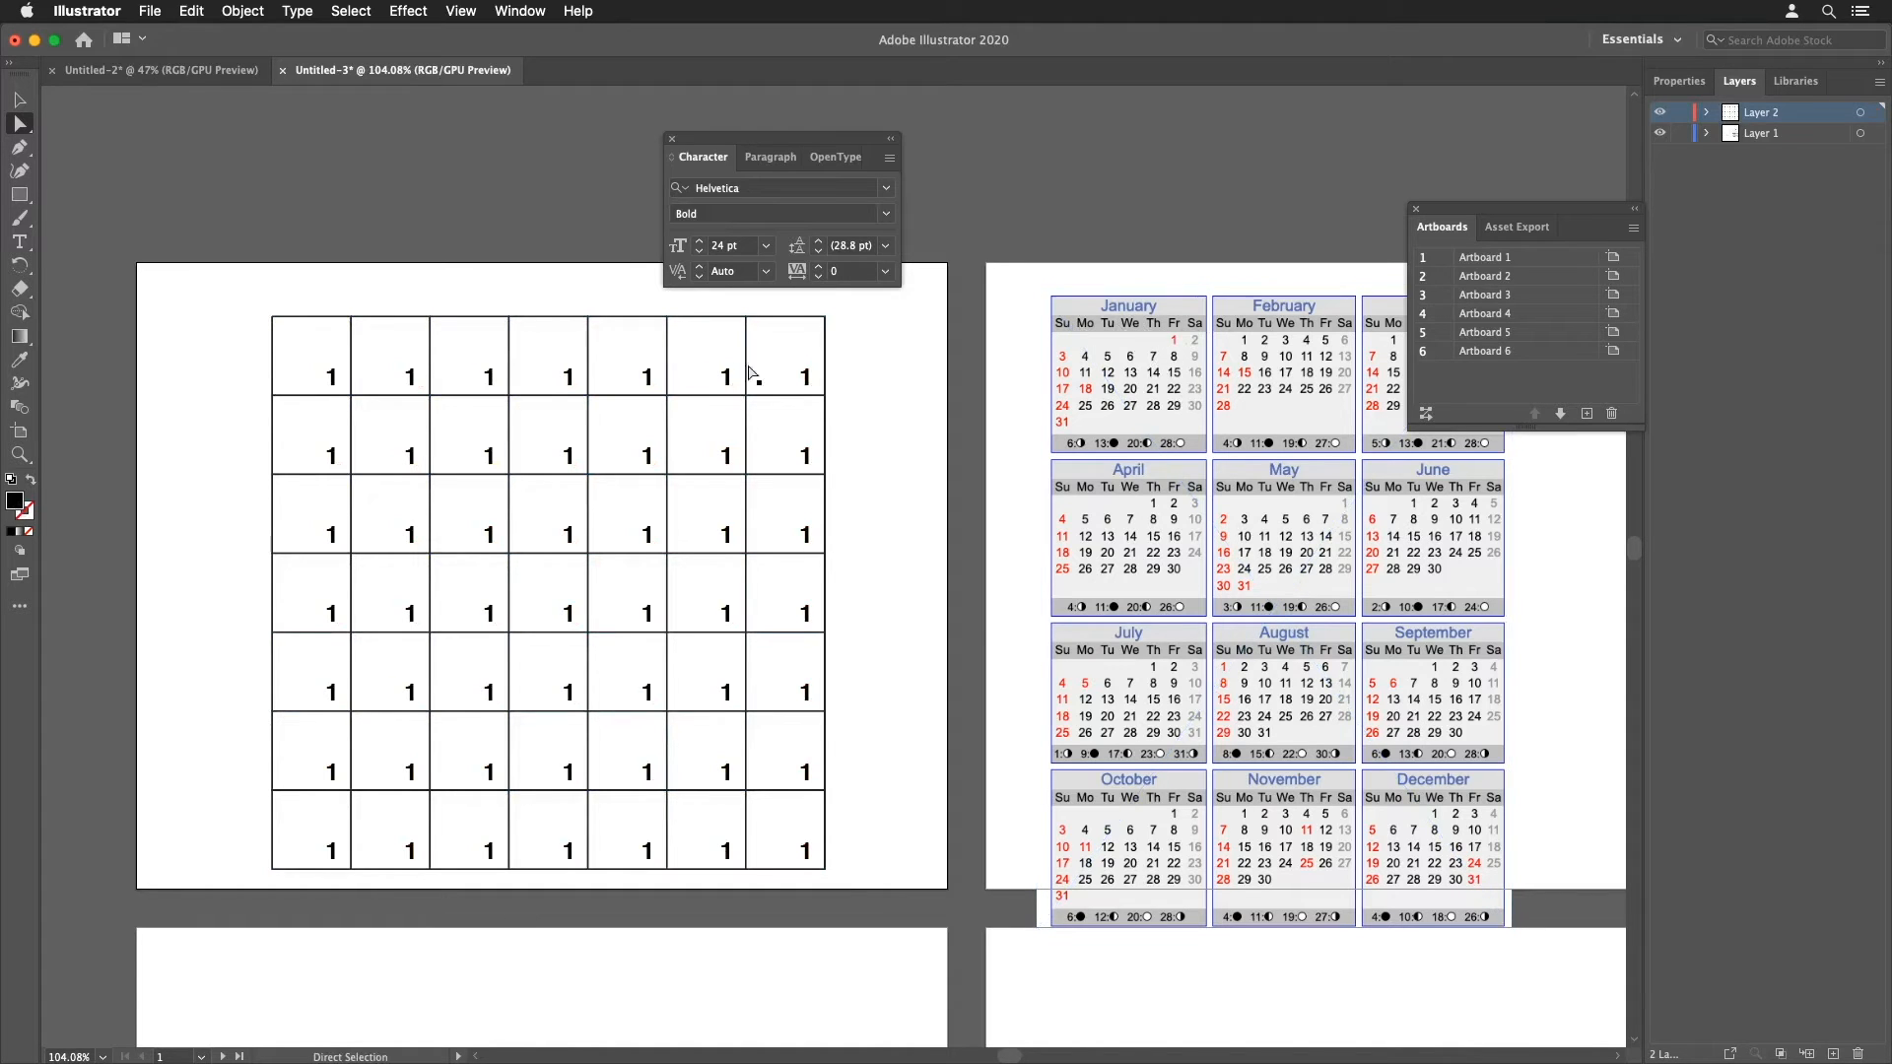
Step: Shorten the top row of squares by moving its top edge down into a narrow header strip
left_click_drag(244, 312, 942, 357)
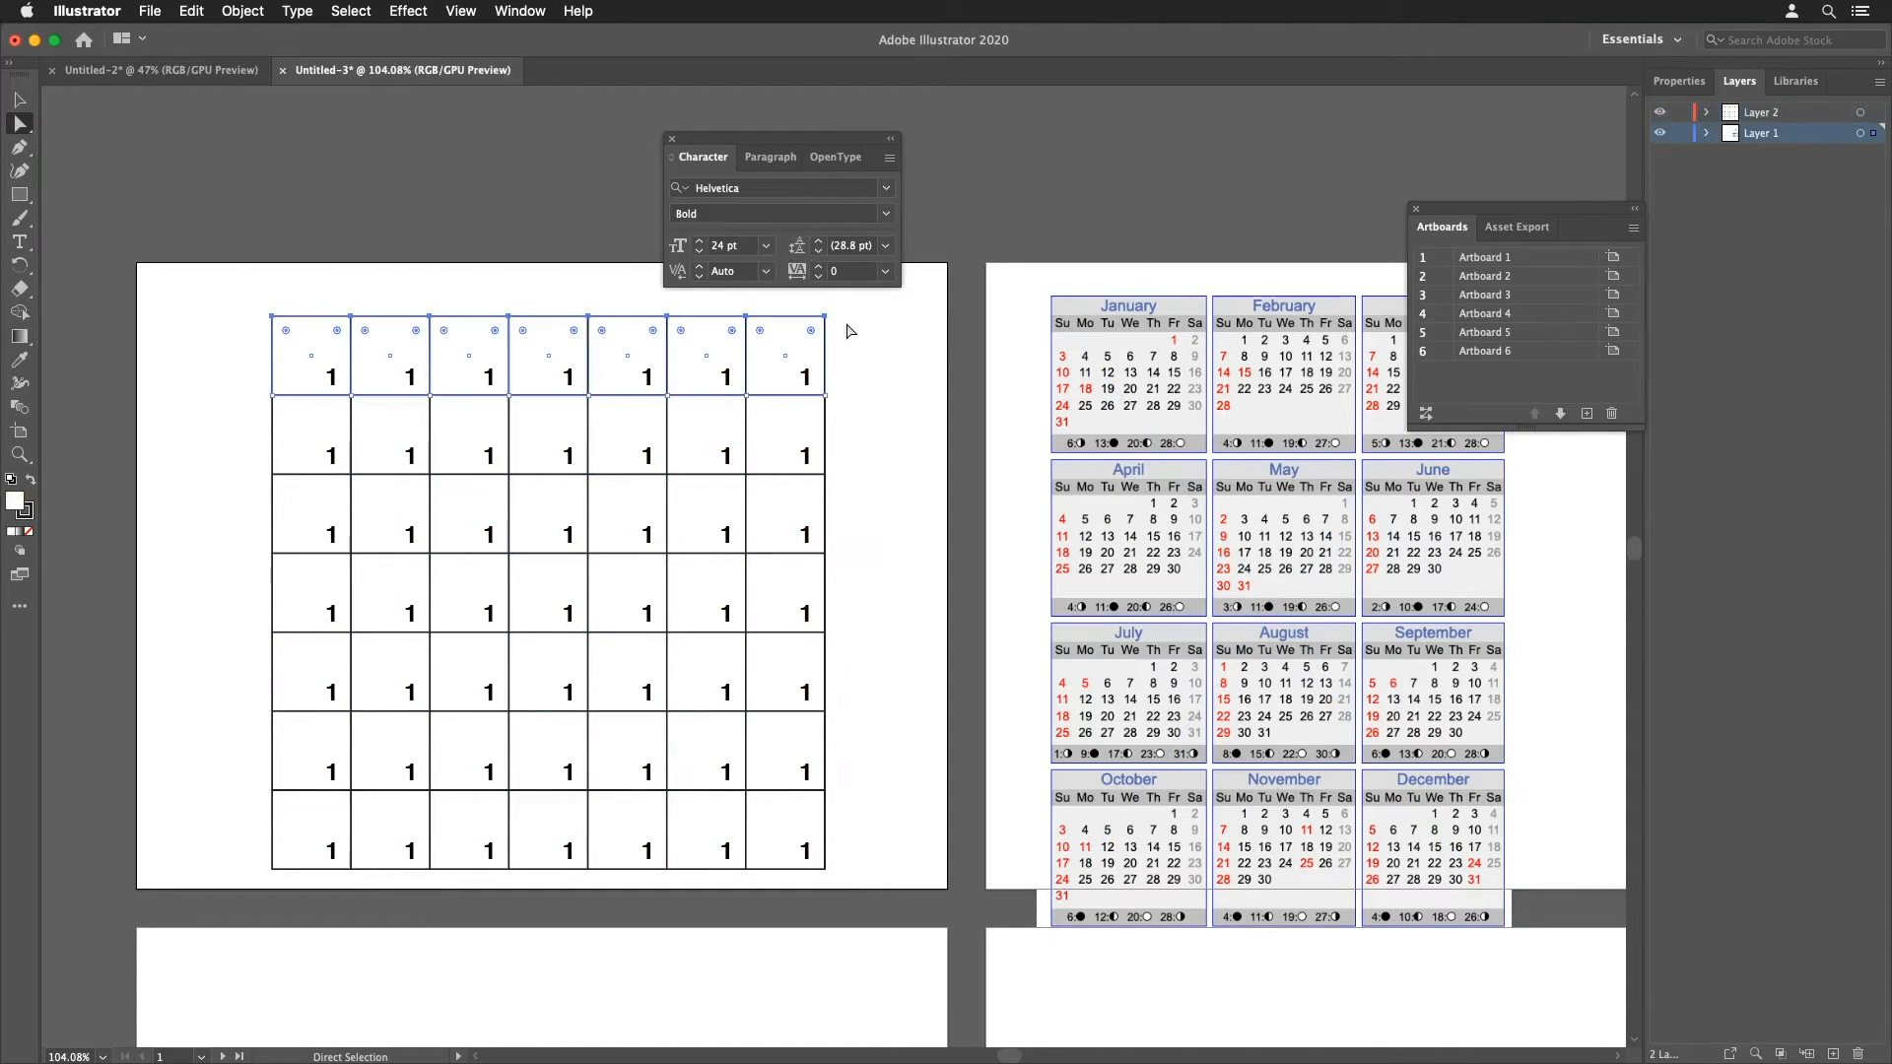
left_click_drag(825, 317, 830, 356)
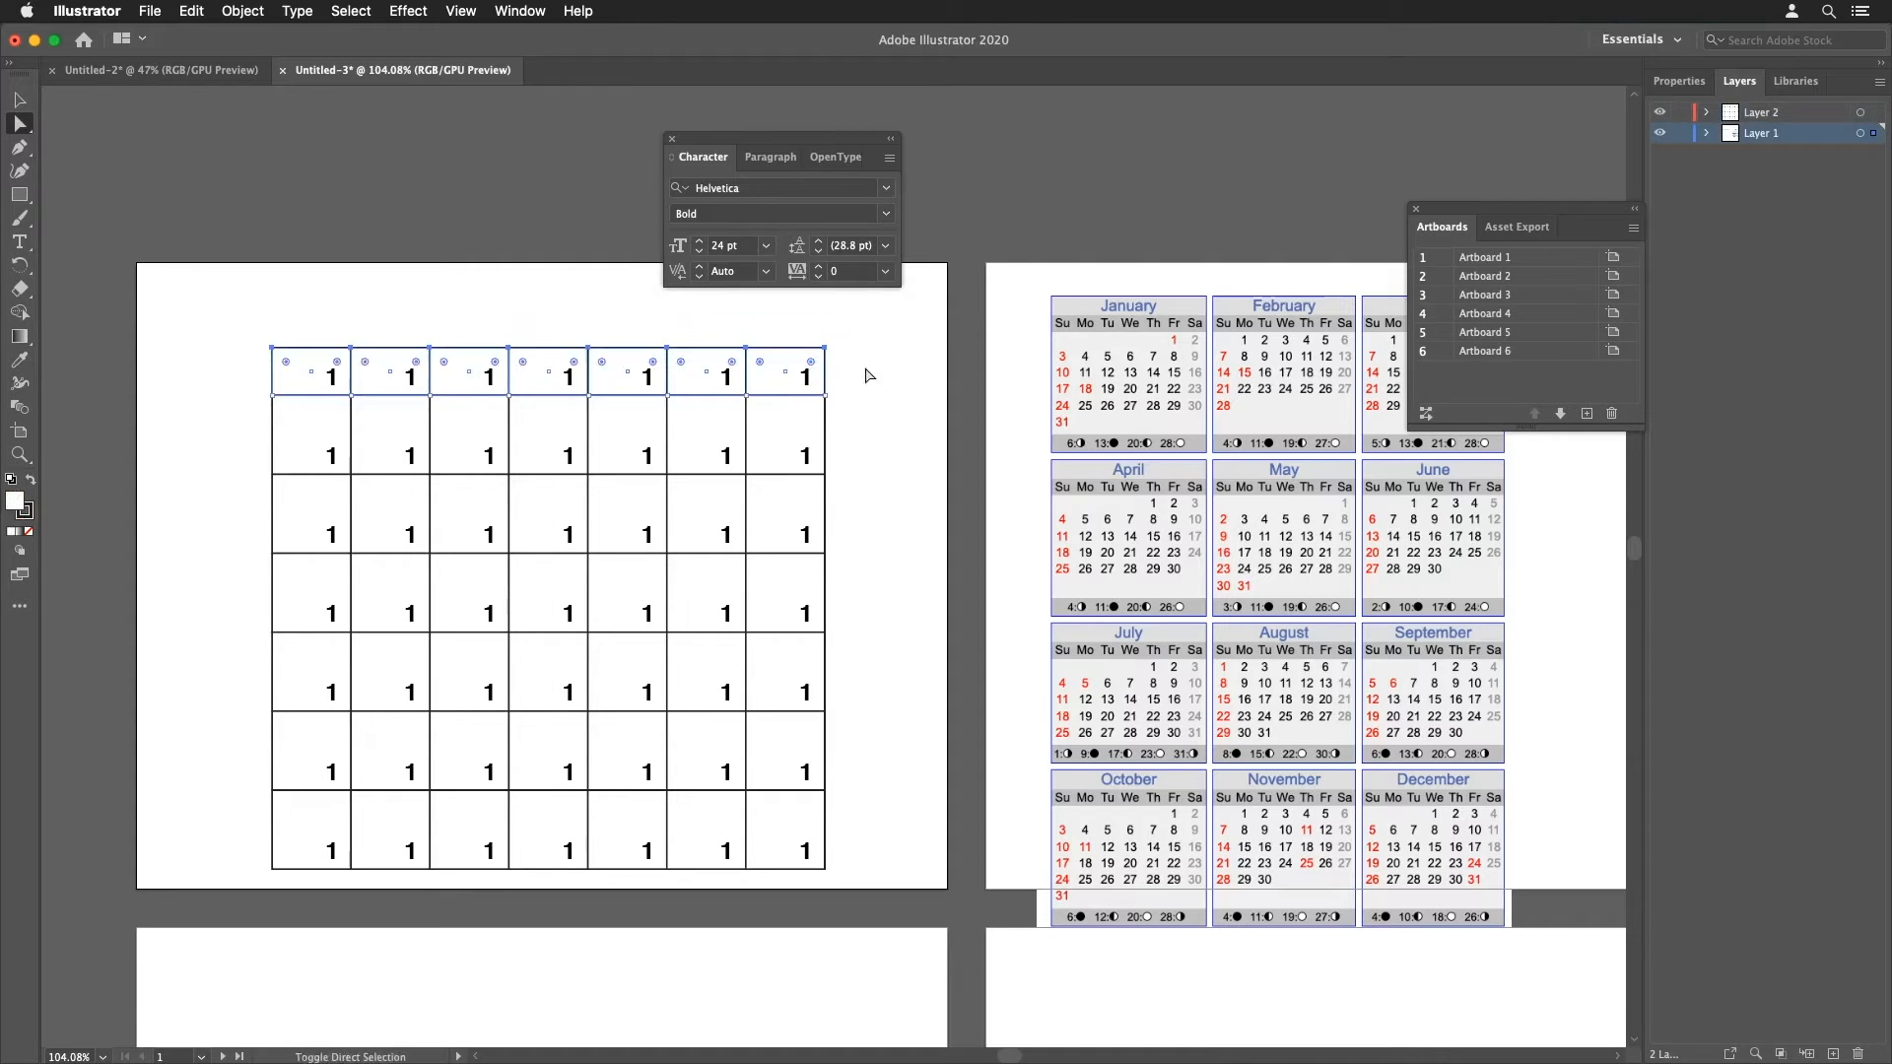
Step: Lock Layer 1 holding the calendar artwork
left_click(303, 409)
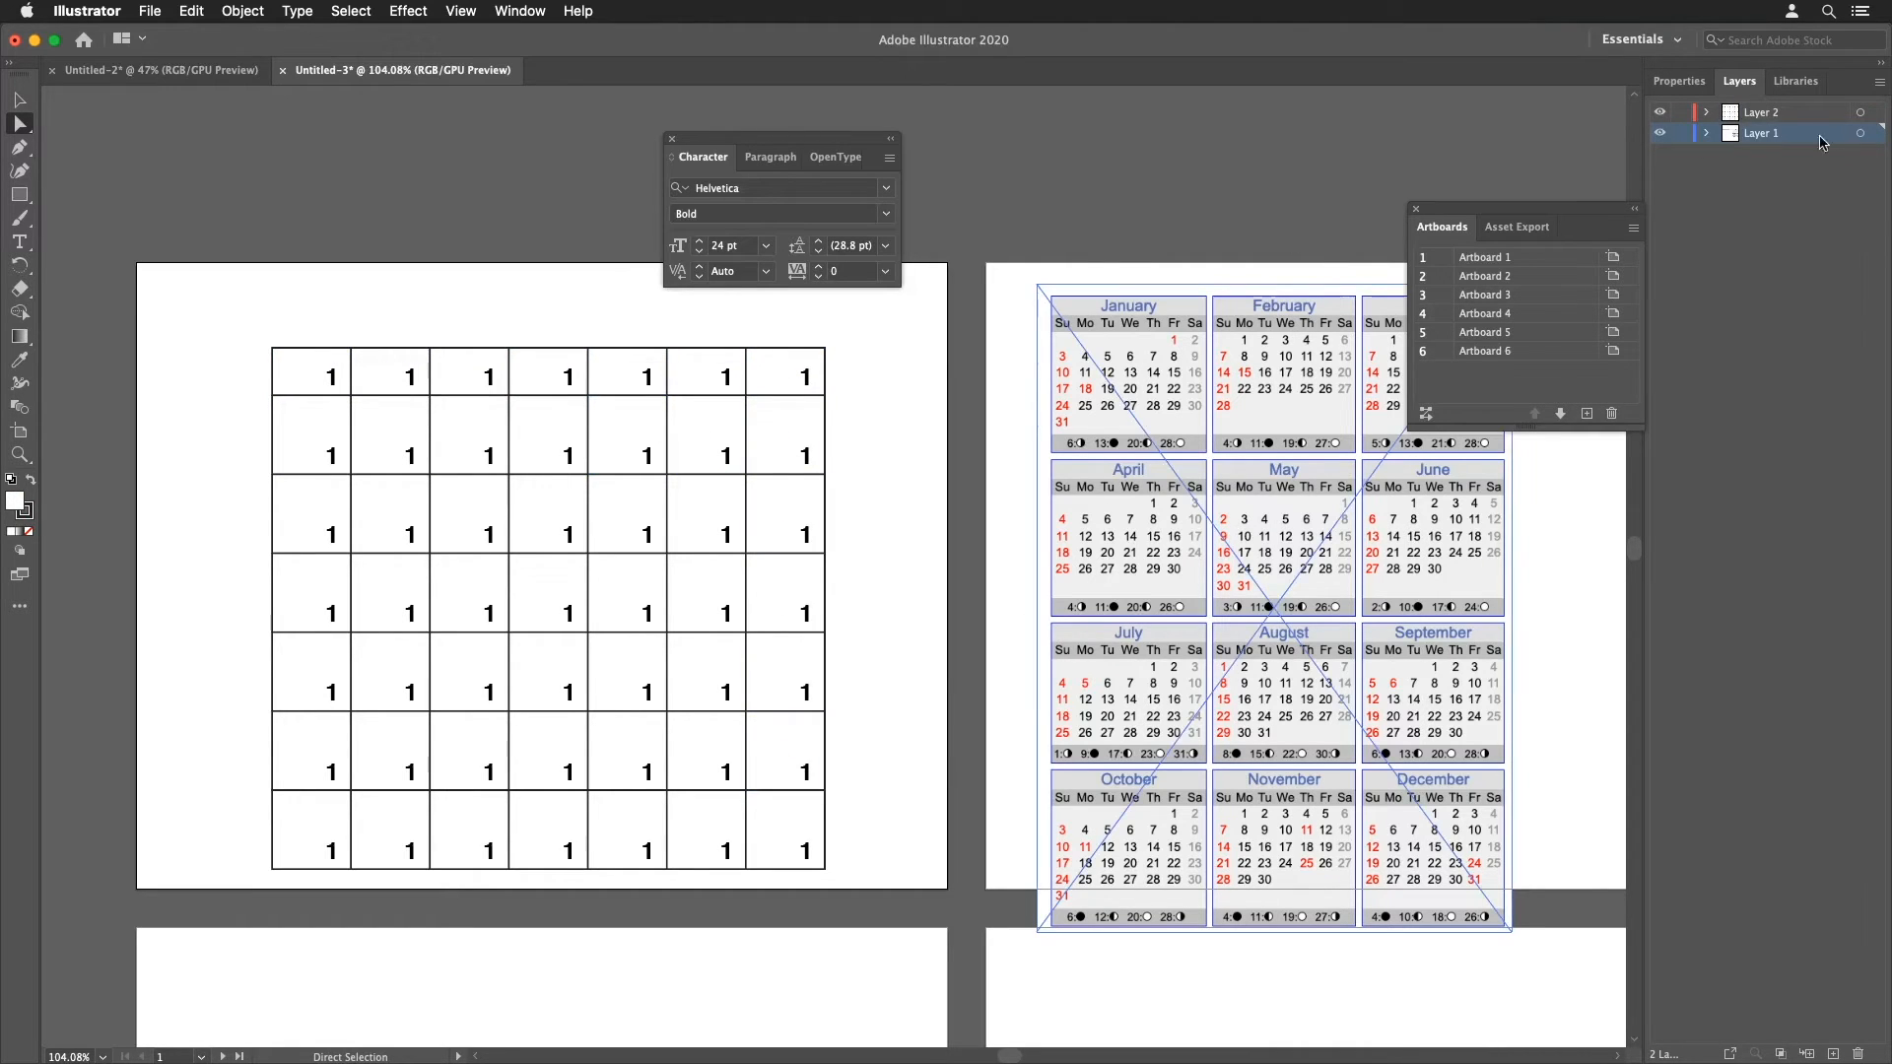
left_click(1680, 134)
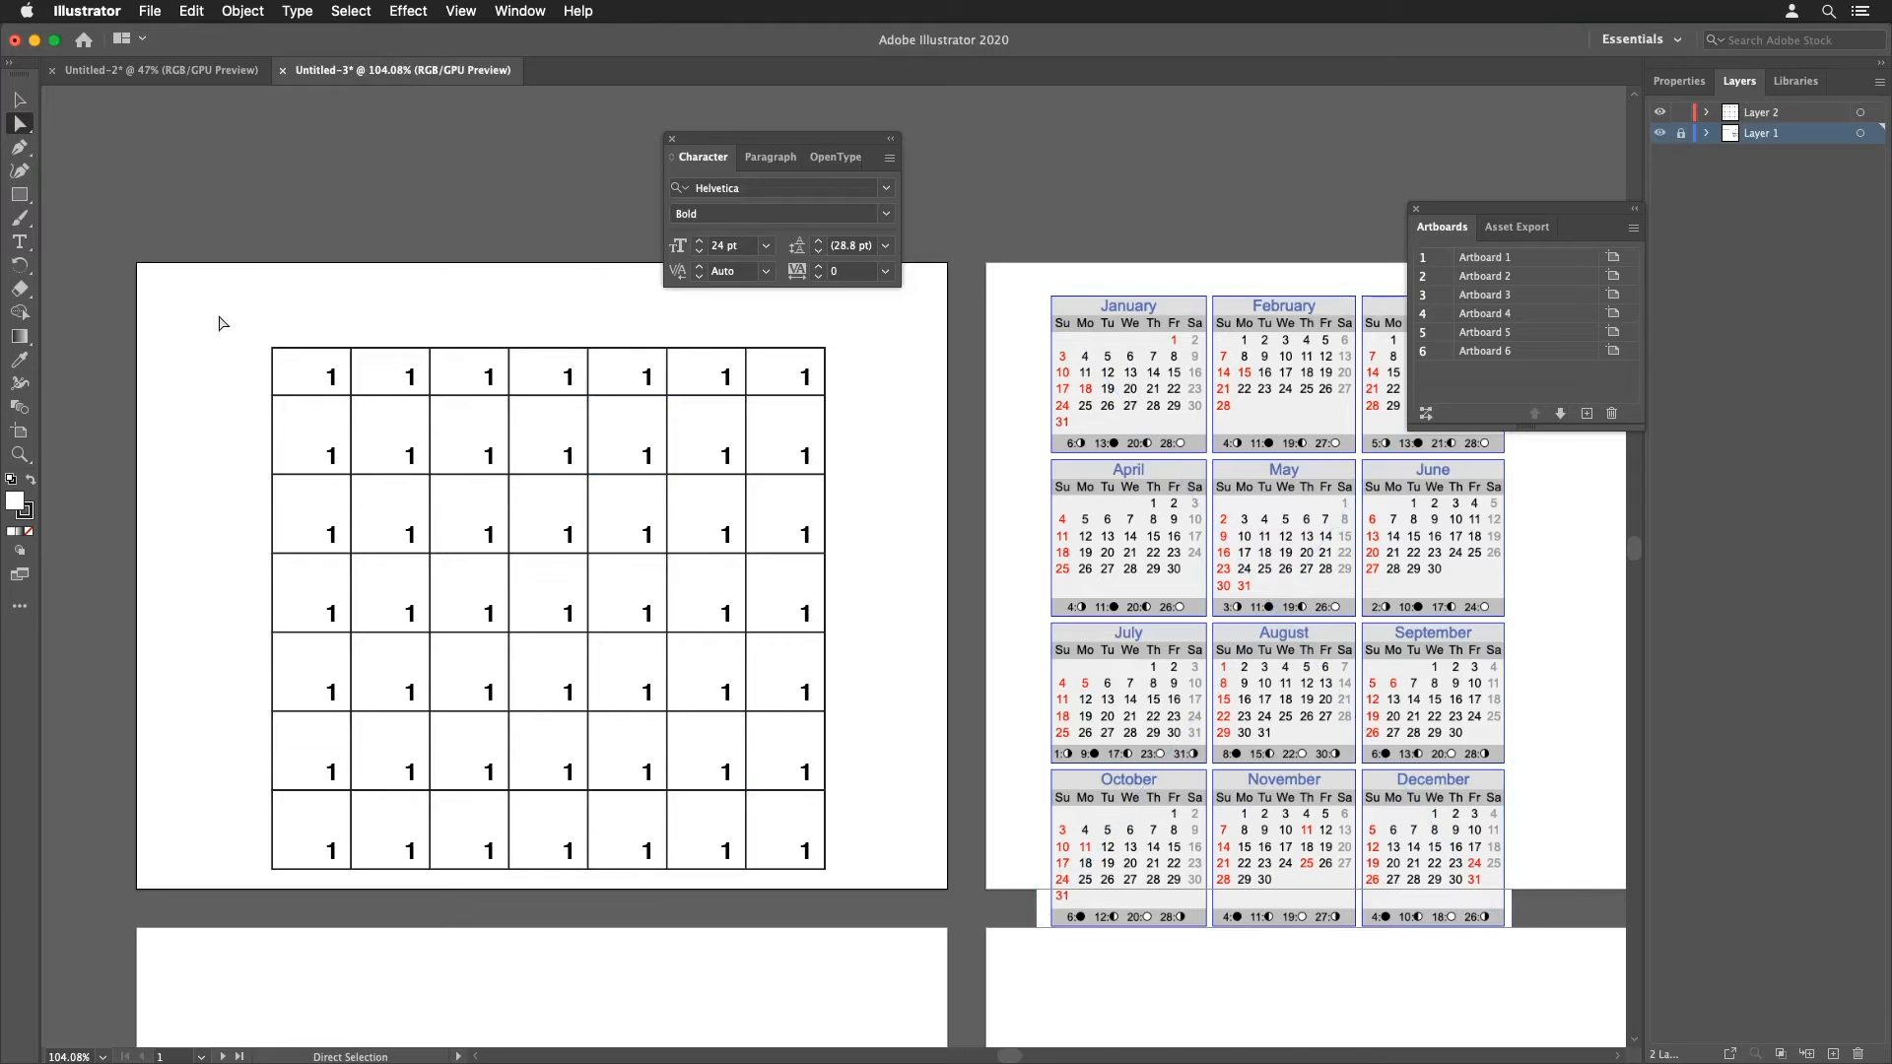
Step: Replace the first header cell's number with the label SUN
left_click_drag(219, 309, 522, 515)
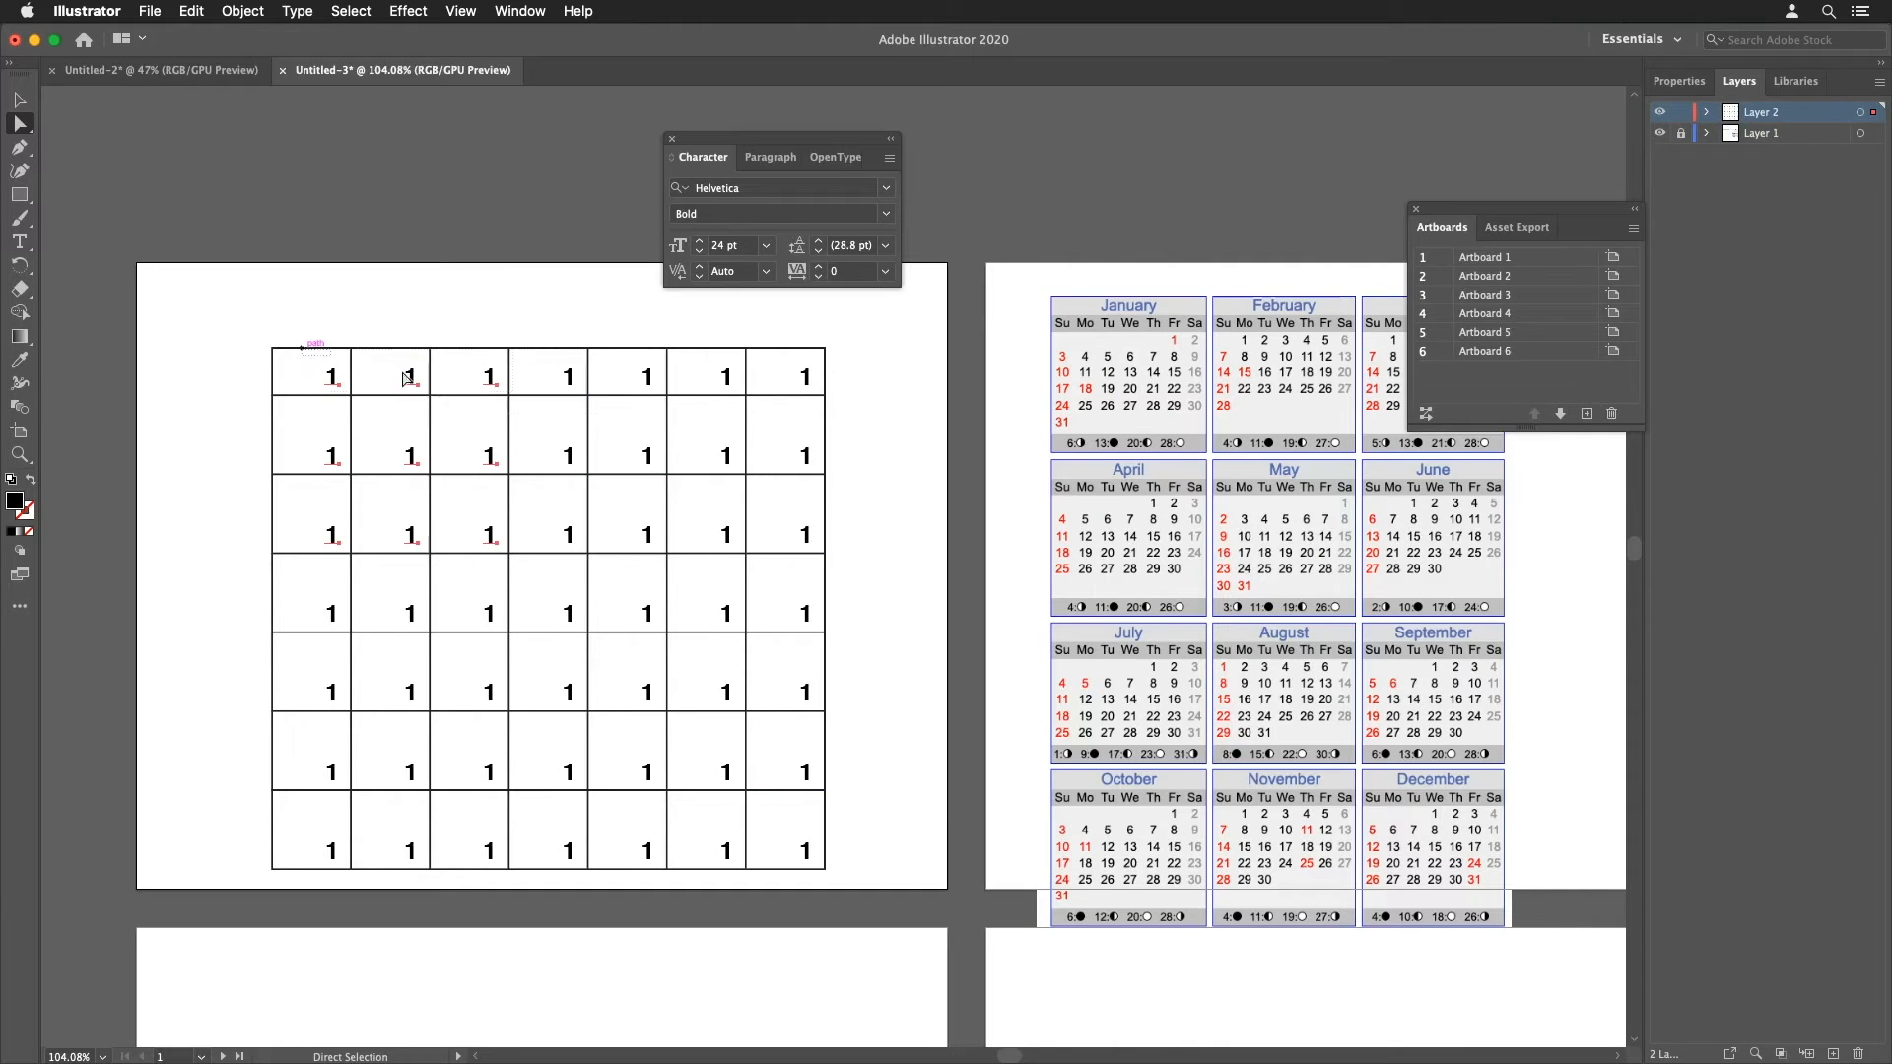
left_click_drag(305, 345, 897, 431)
left_click(19, 242)
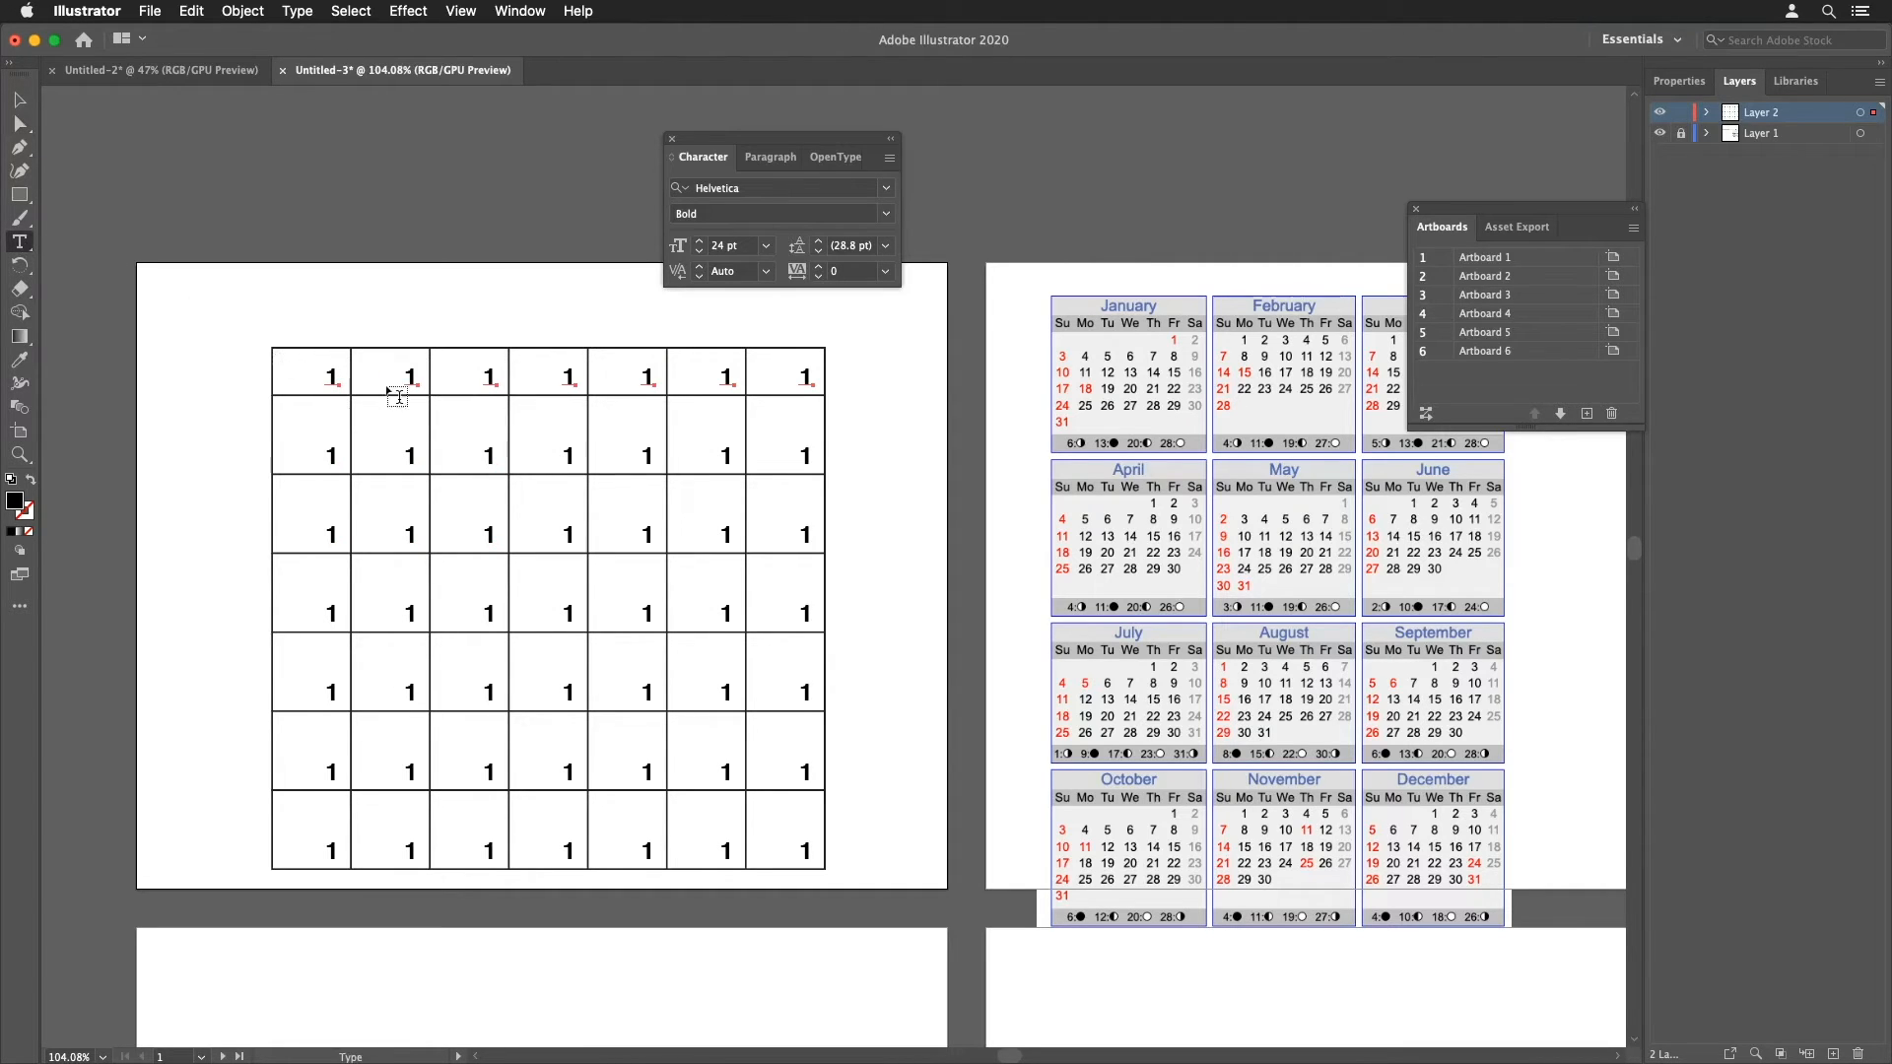
double_click(333, 374)
type("SUN")
Step: Center-align the text of the whole header row
left_click_drag(278, 321, 934, 422)
left_click(772, 160)
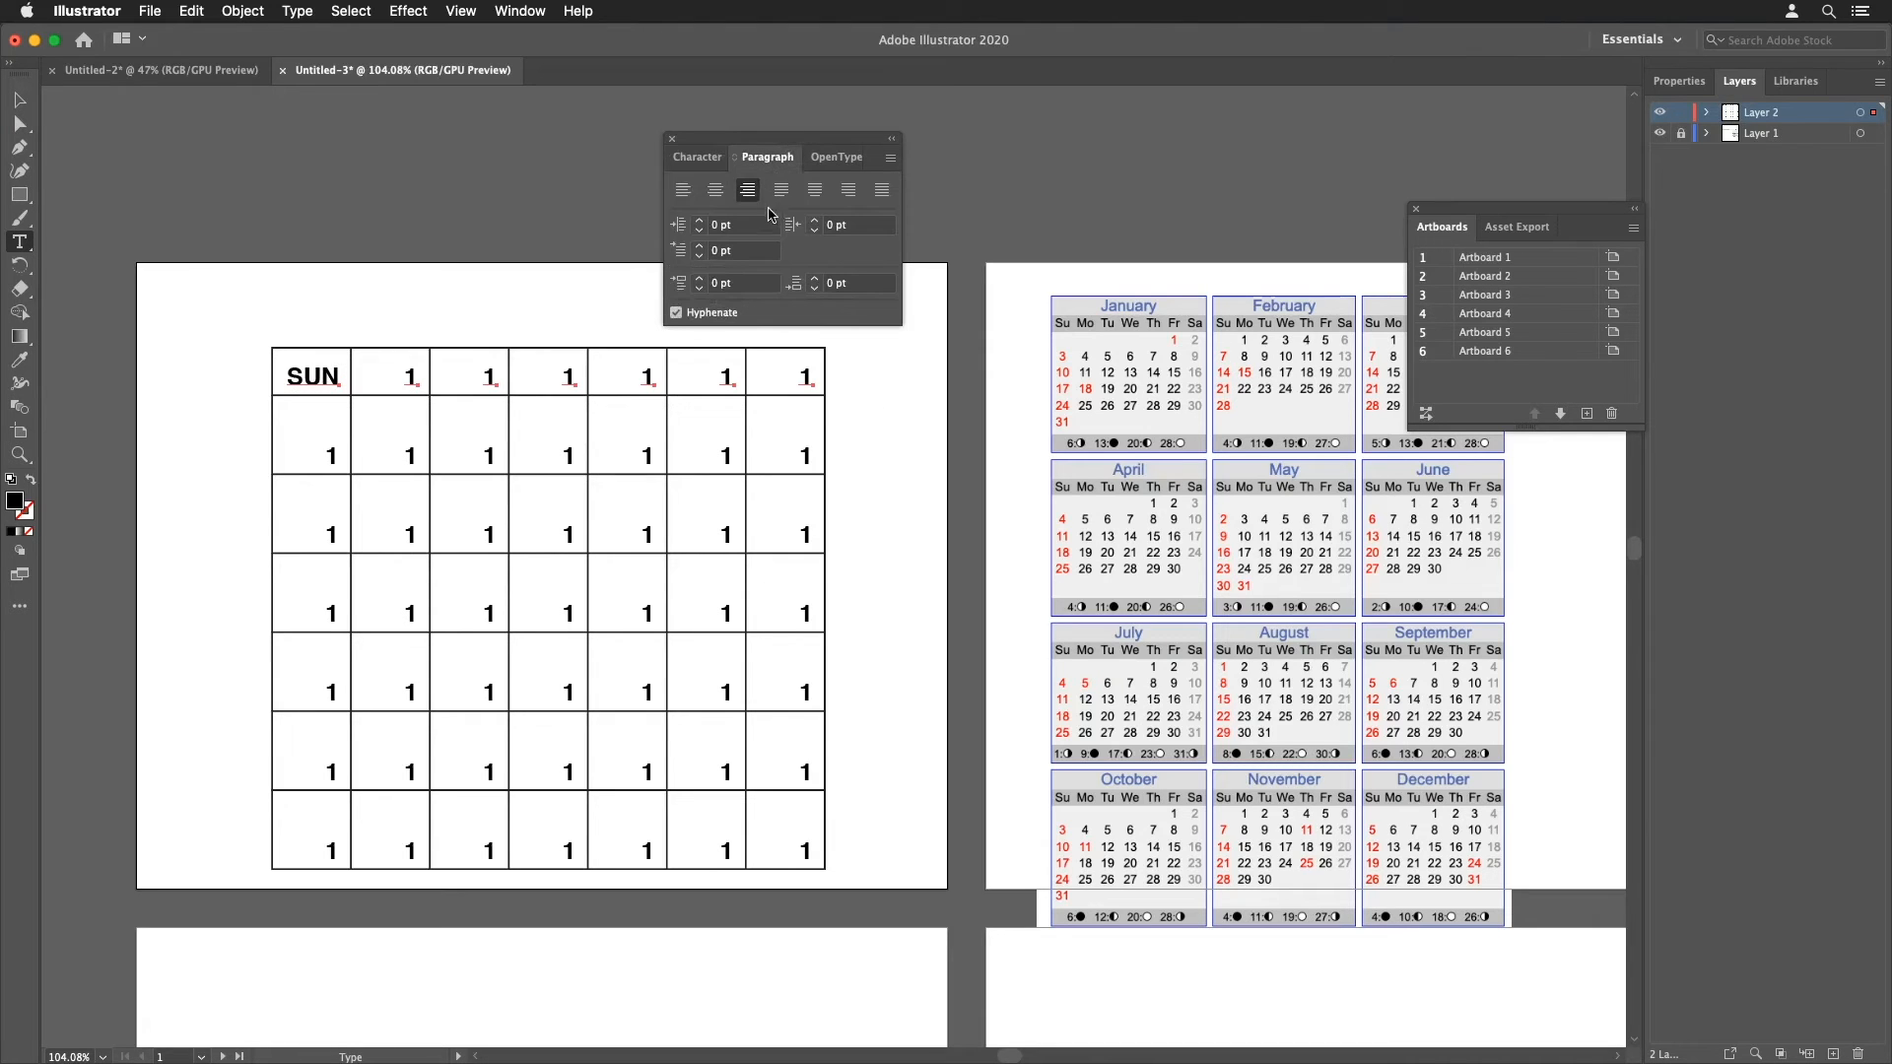
left_click(715, 191)
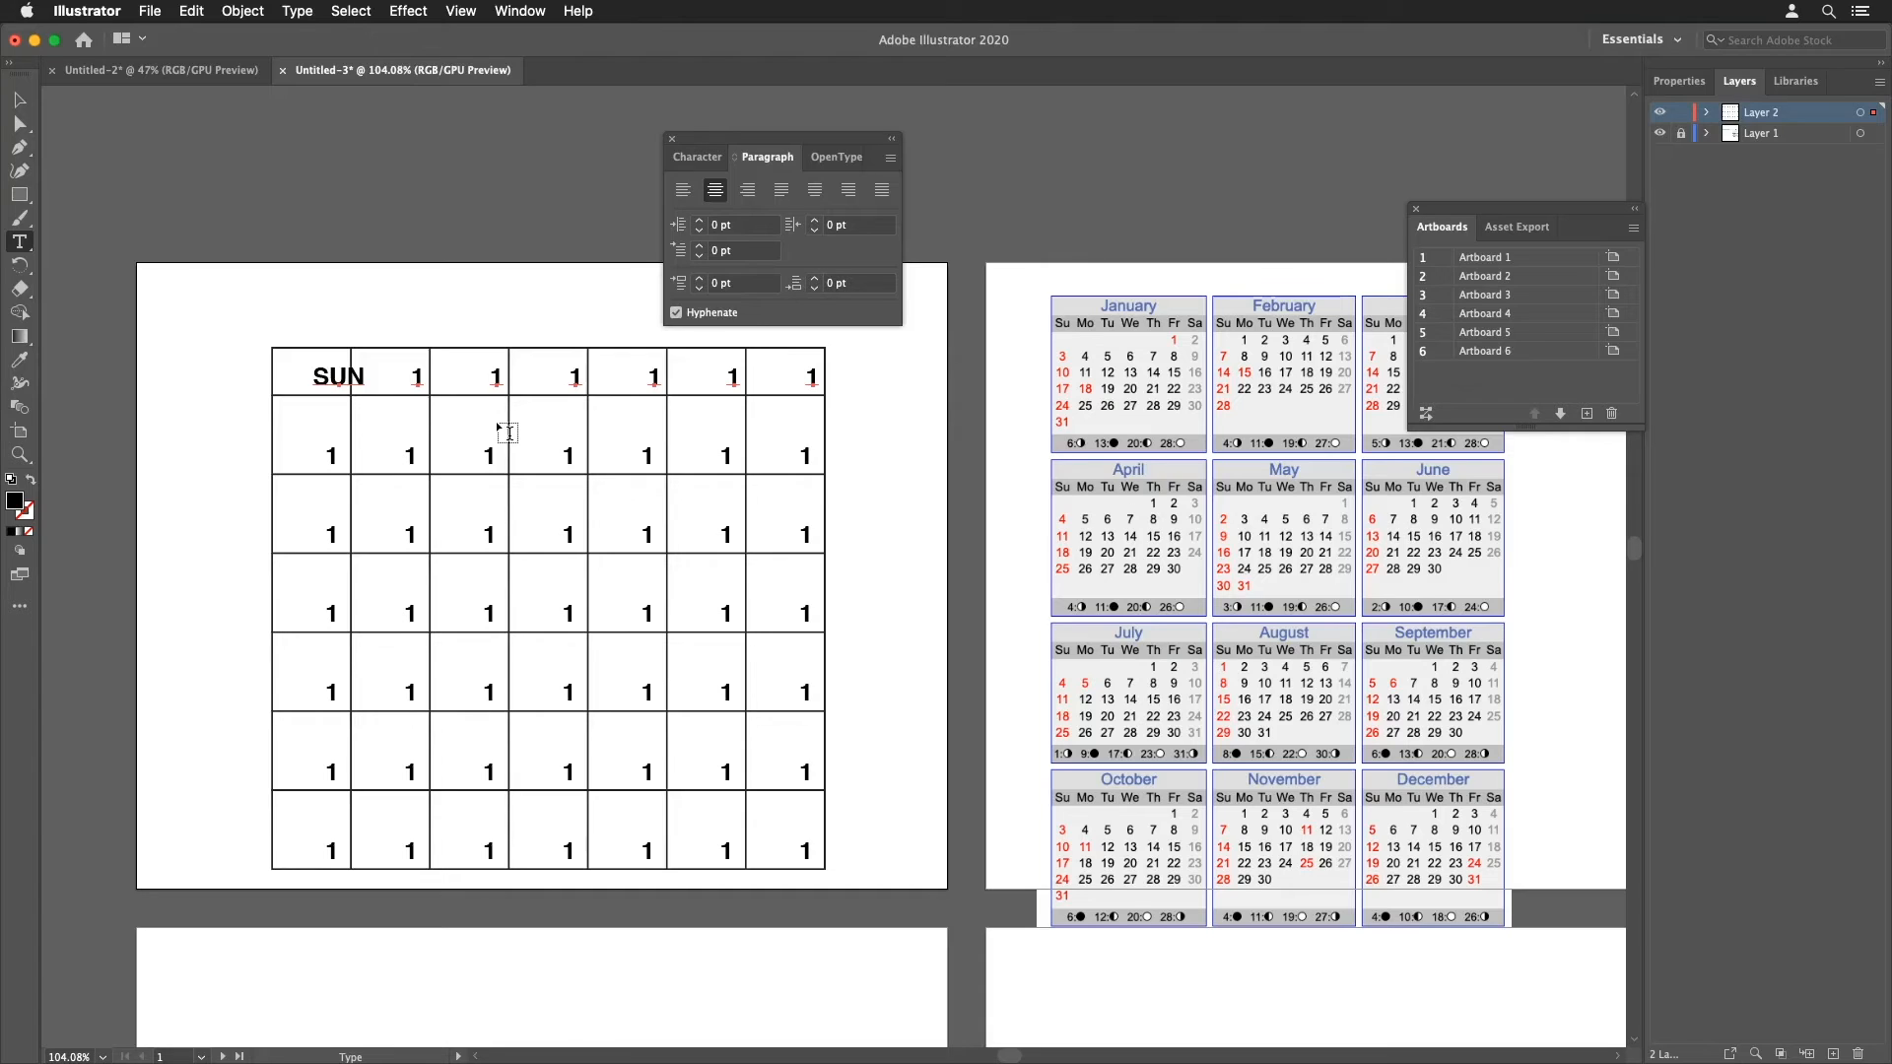
Step: Nudge the header row's text left and up so it sits centered in its cells
key("Left")
key("Left")
key("Left")
key("Left")
key("Left")
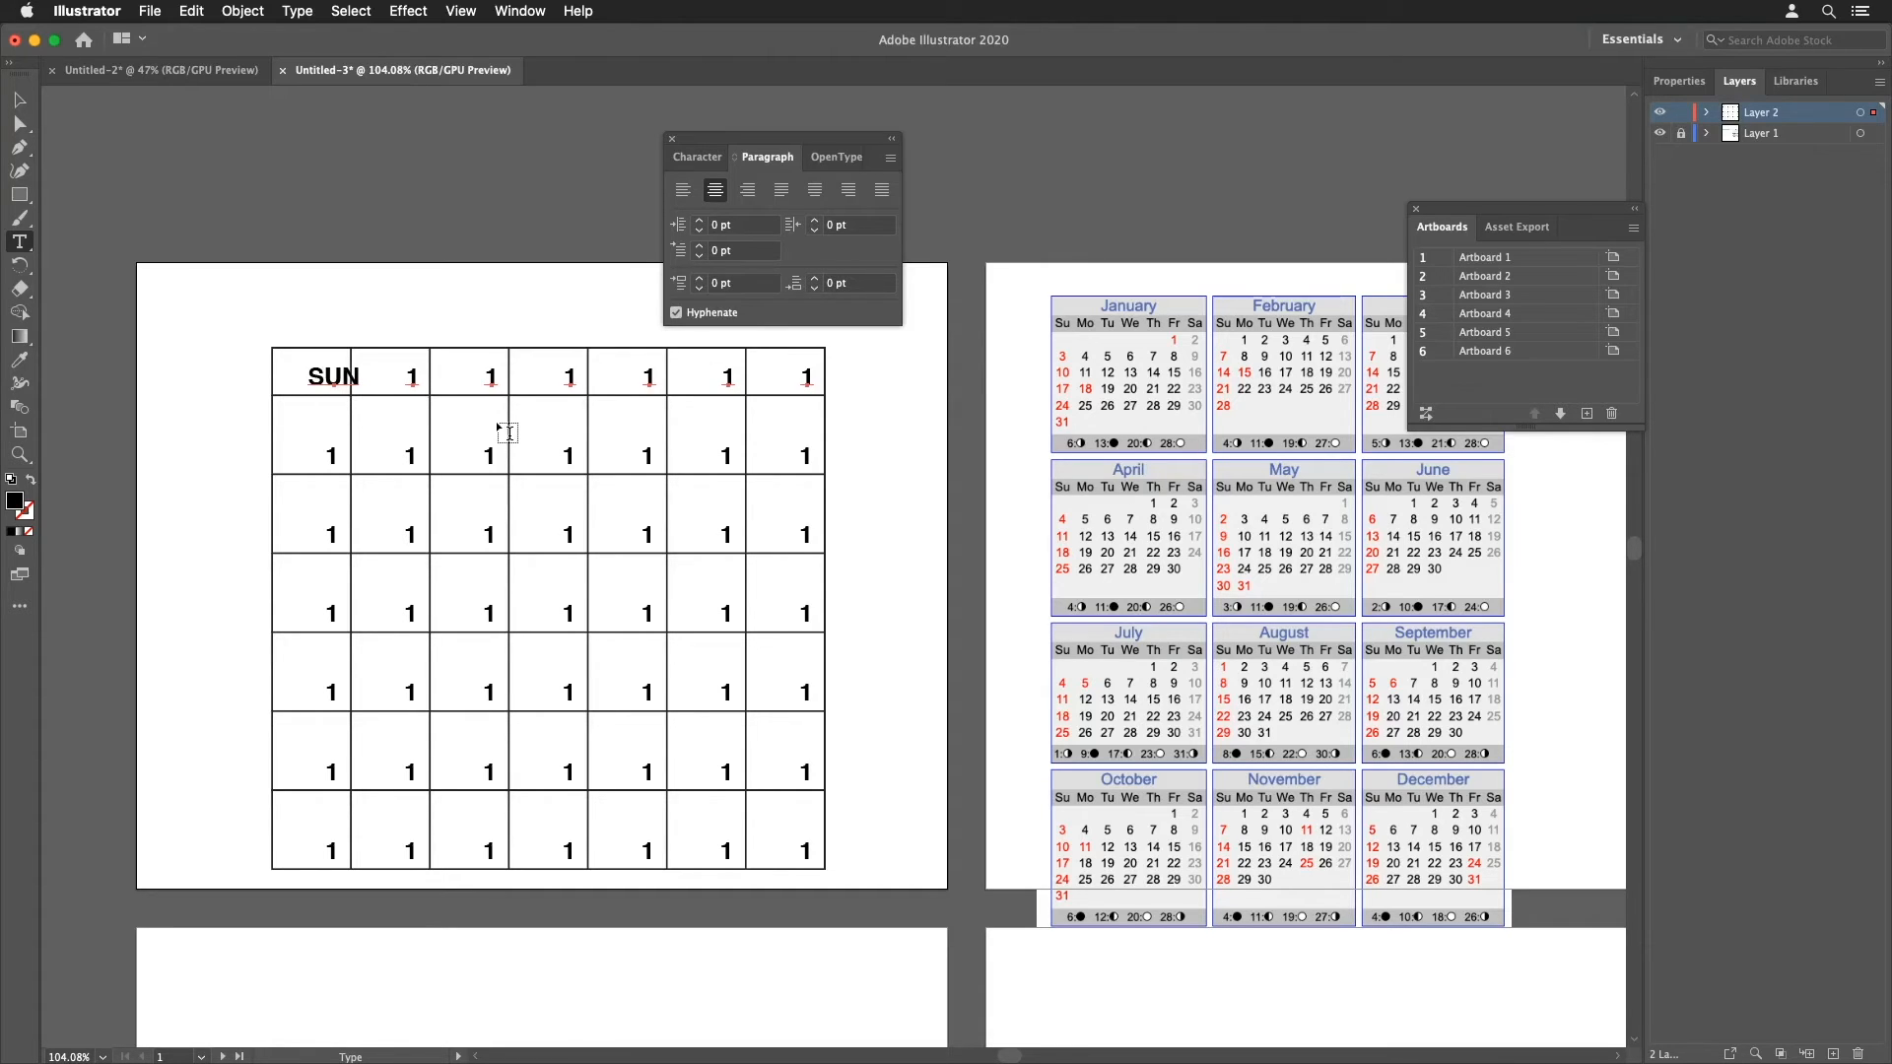
key("shift+Left")
key("shift+Left")
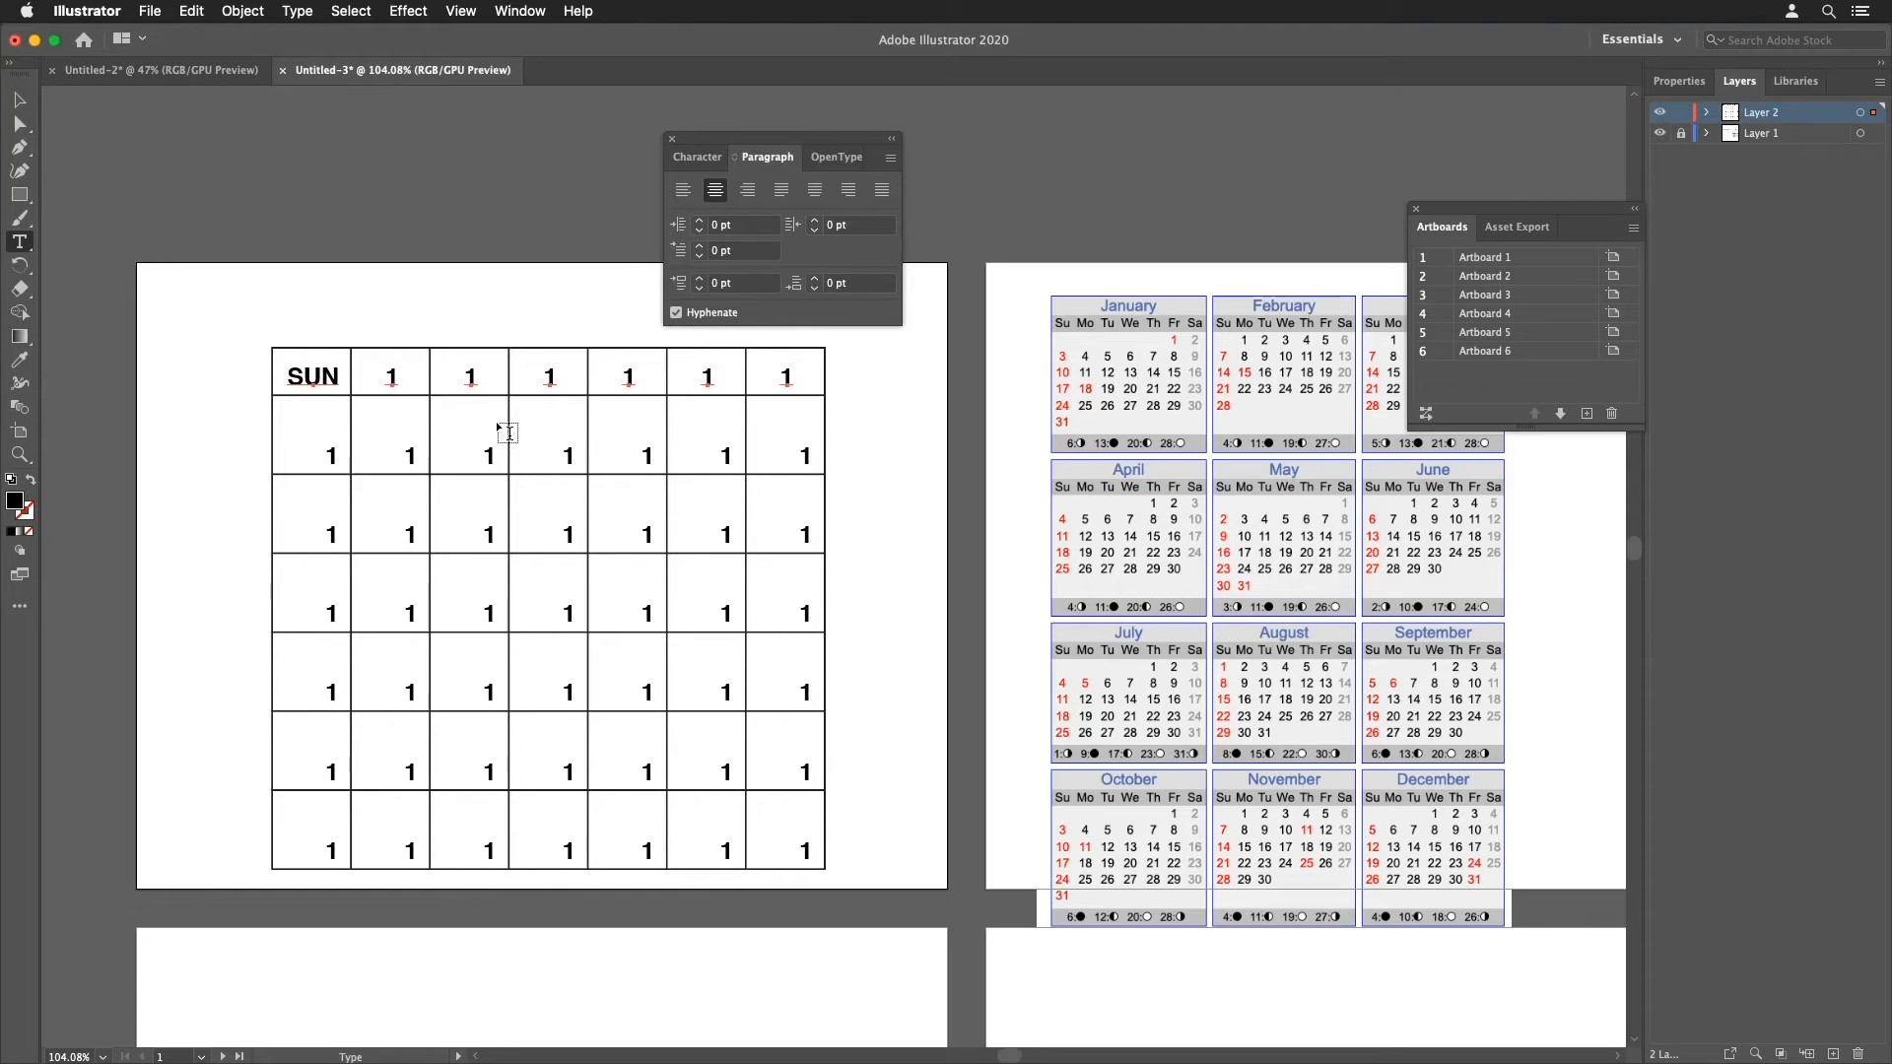
key("Up")
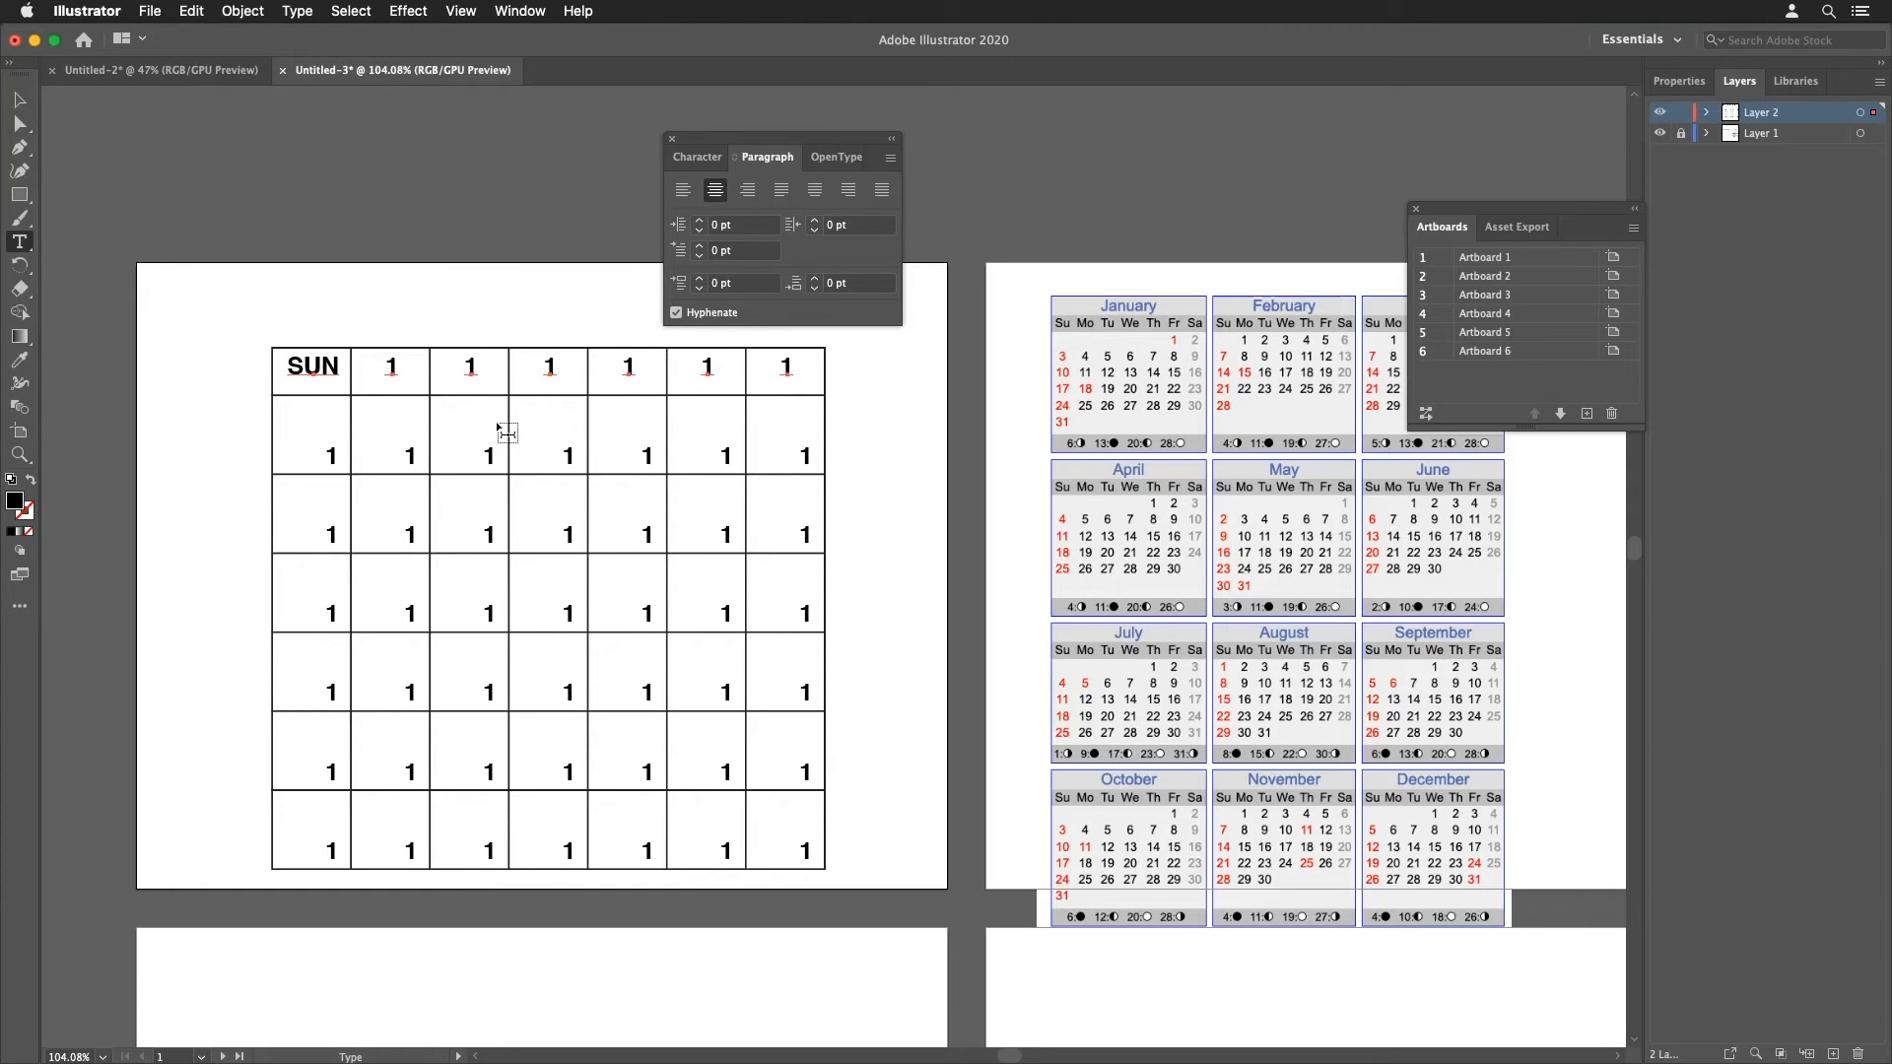
key("Up")
key("Up")
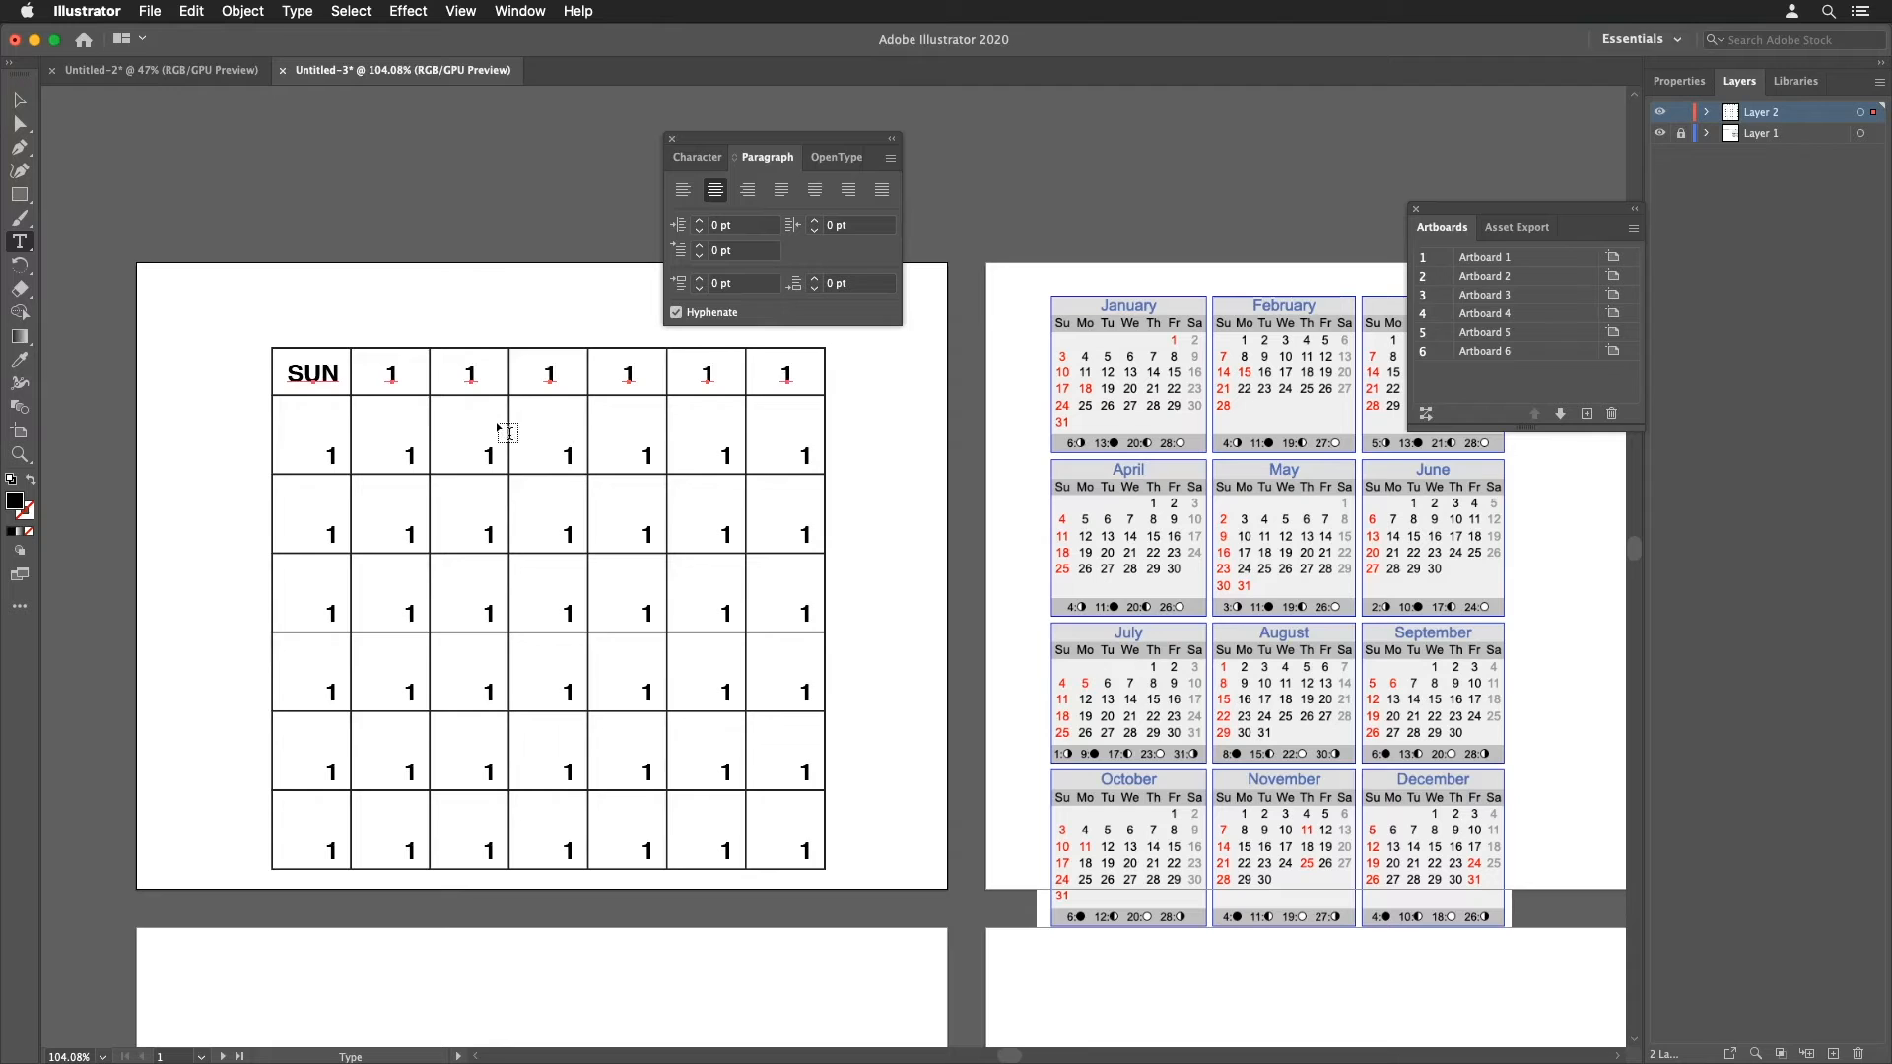
Step: In Outline view, move the header labels slightly upward to align their baselines
key("super+y")
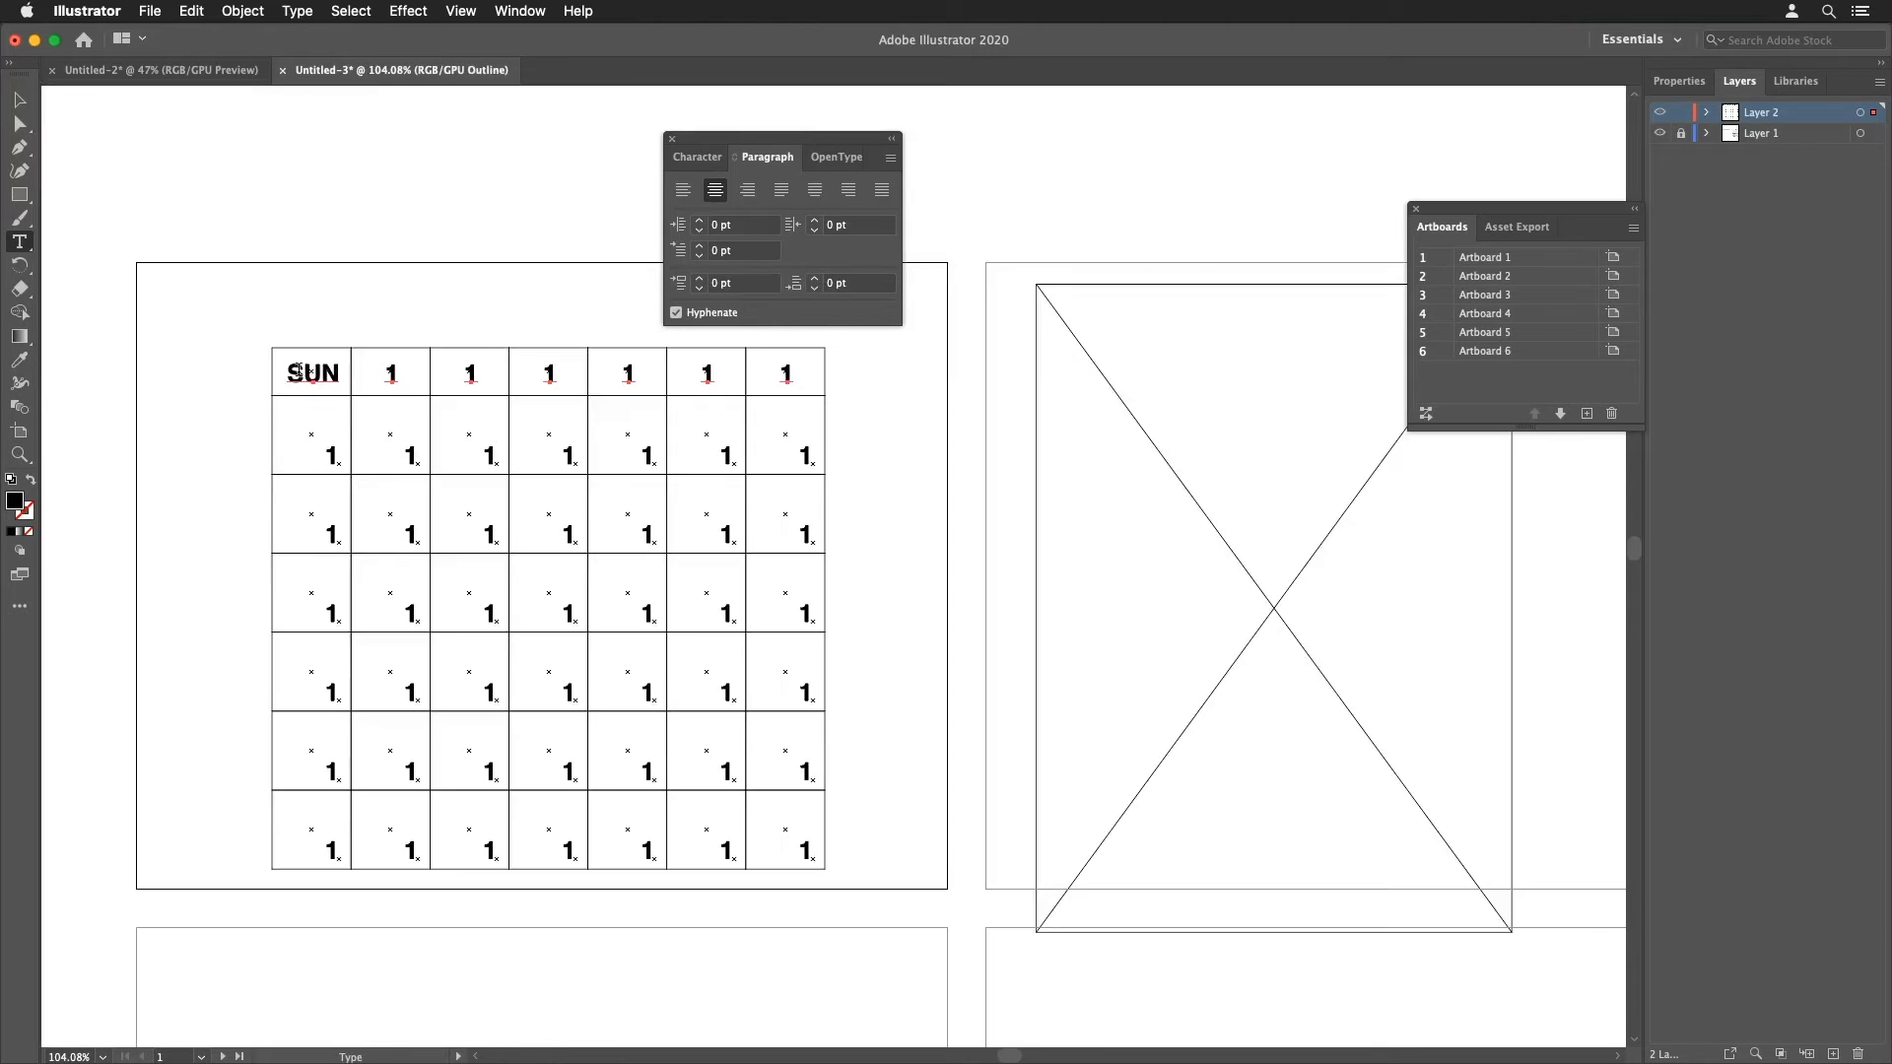
left_click_drag(288, 349, 766, 638)
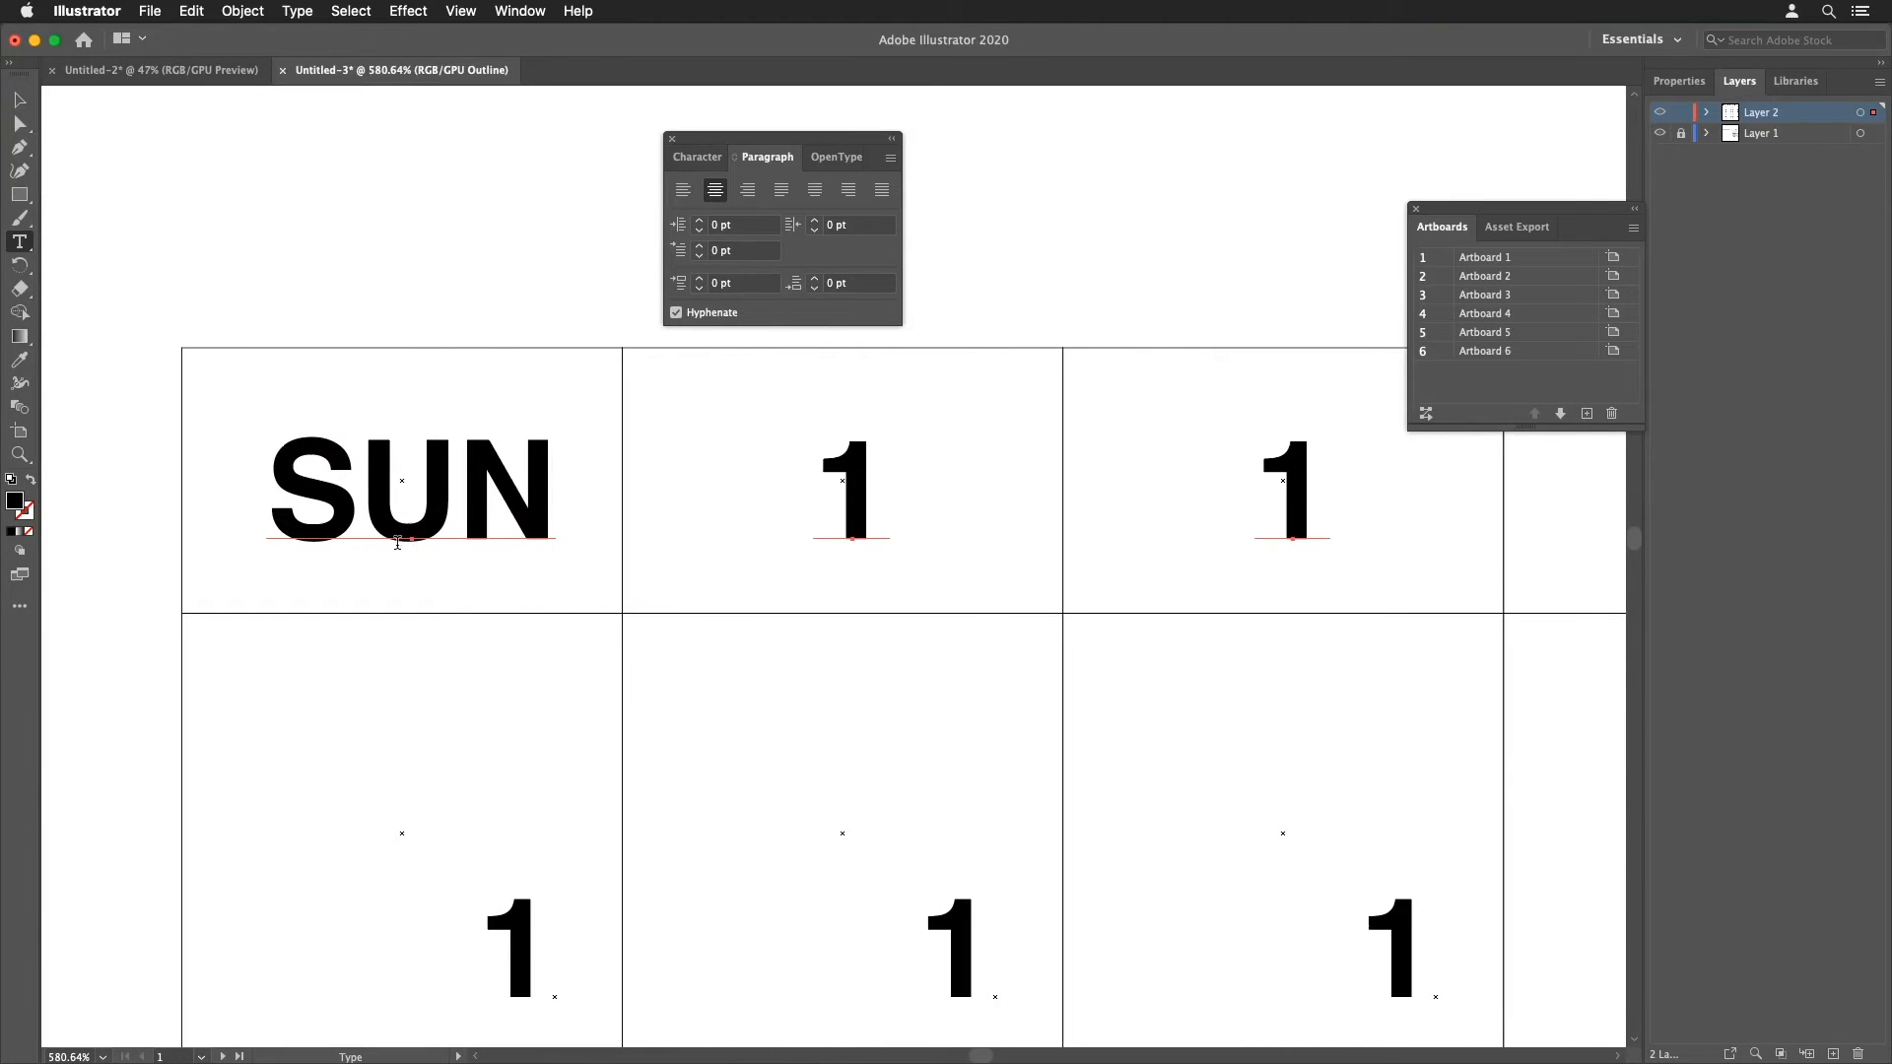
left_click(18, 122)
mouse_move(409, 539)
left_mouse_down()
mouse_move(409, 489)
mouse_move(407, 529)
left_mouse_up()
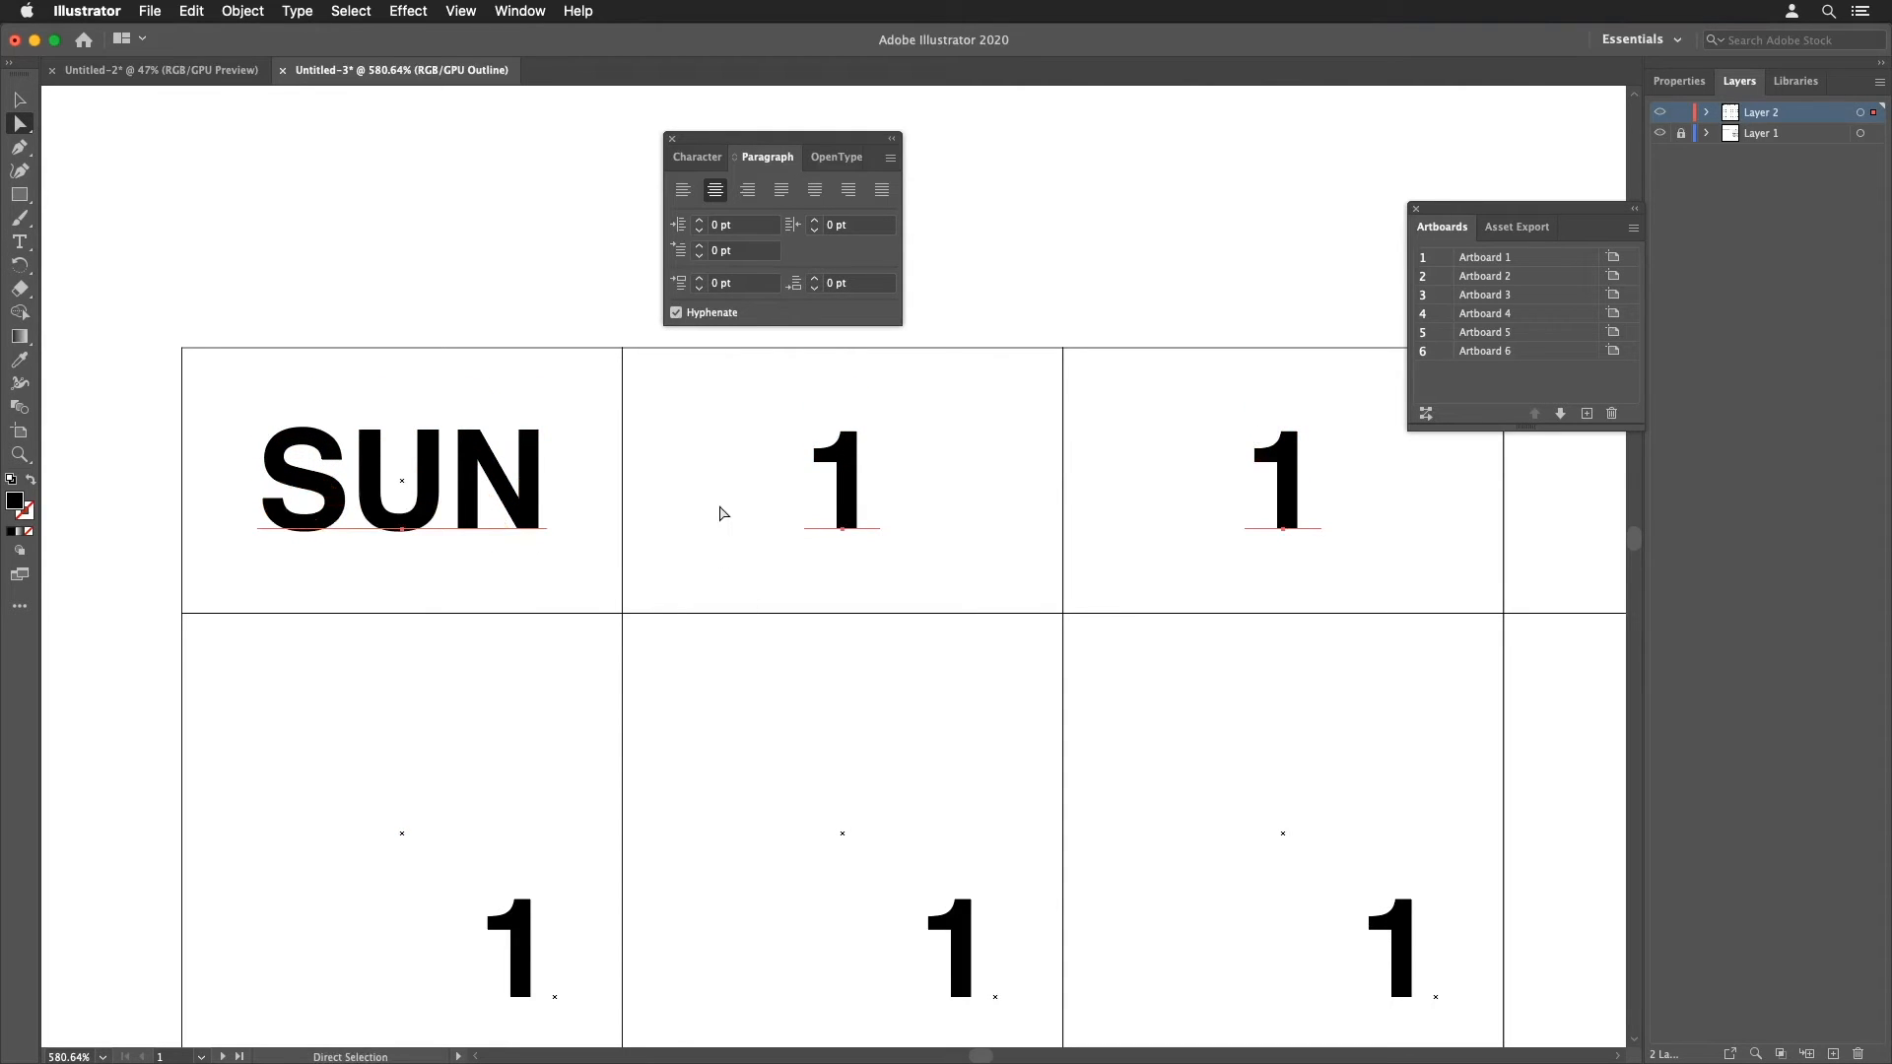
Step: Label the remaining header cells MON, TUE, WED, THU, FRI and SAT
key("super+y")
left_click(735, 565)
left_click(735, 559)
left_click(736, 560)
left_click(735, 559)
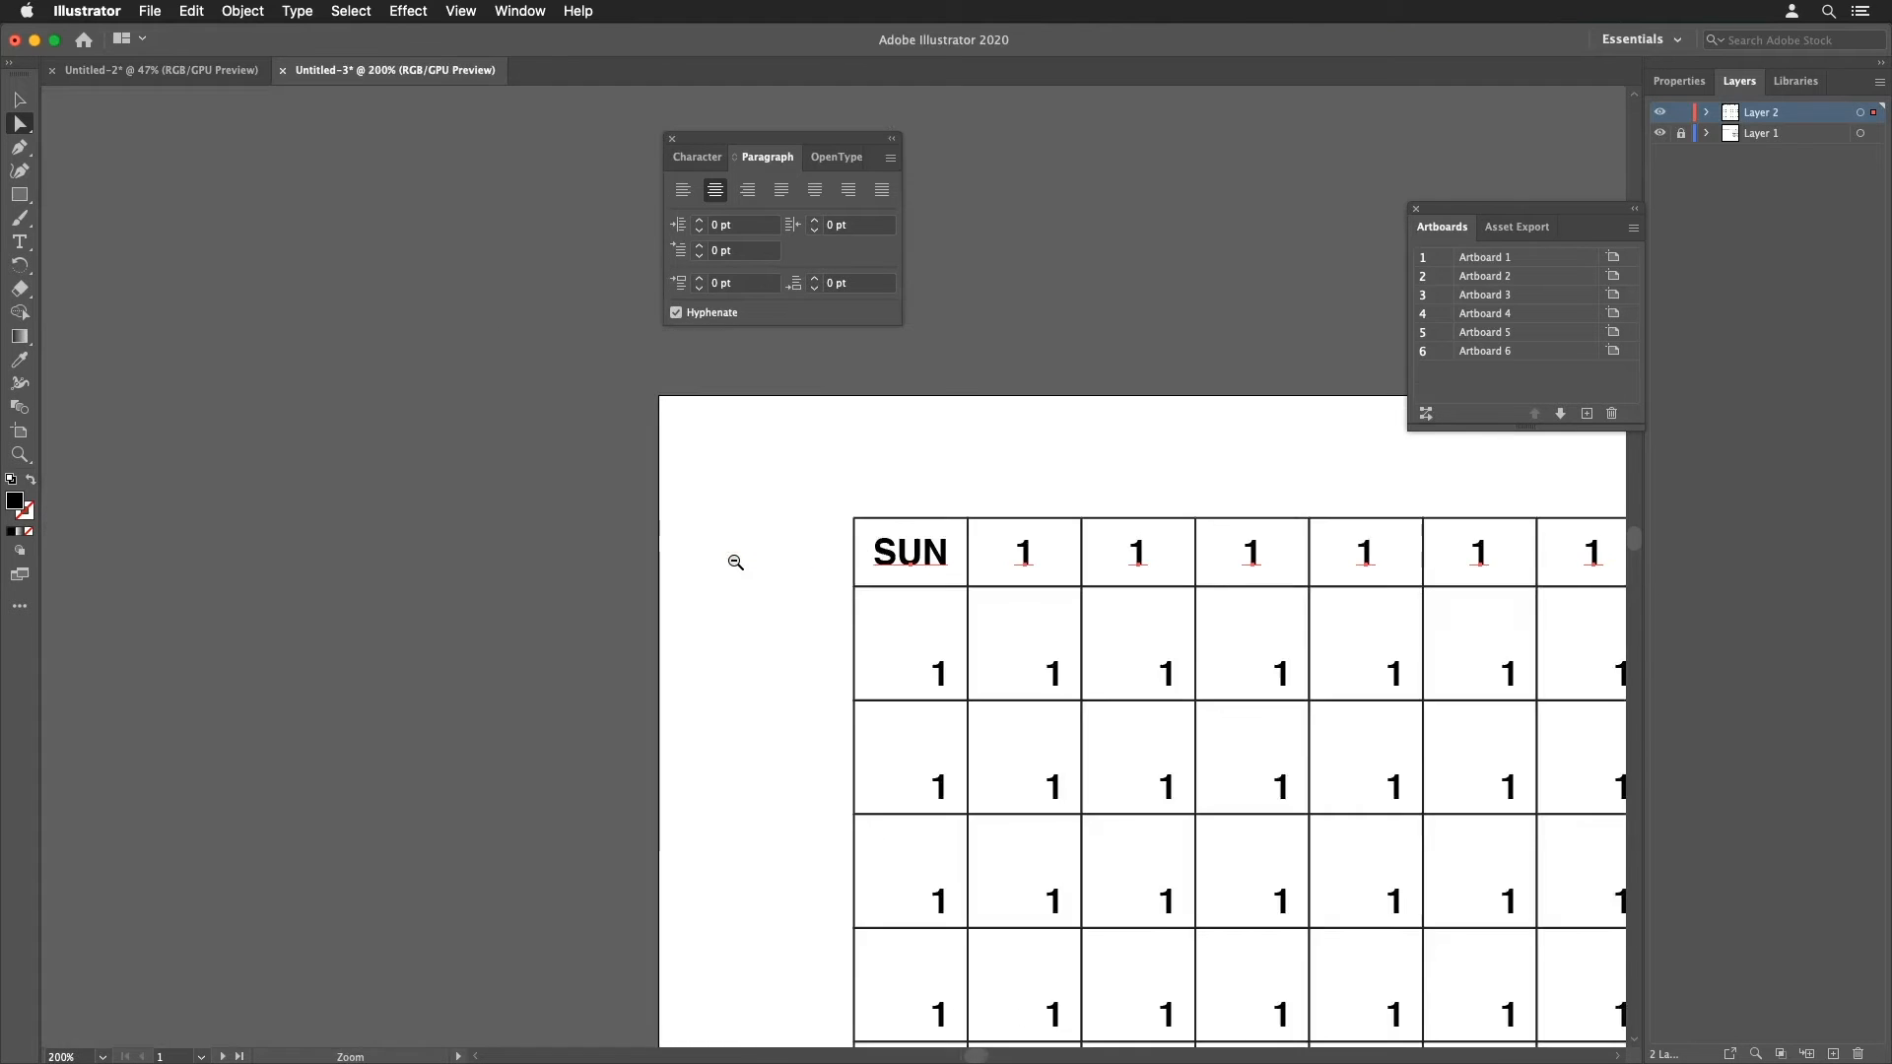
scroll(752, 564, "down", 2)
left_click_drag(752, 566, 561, 469)
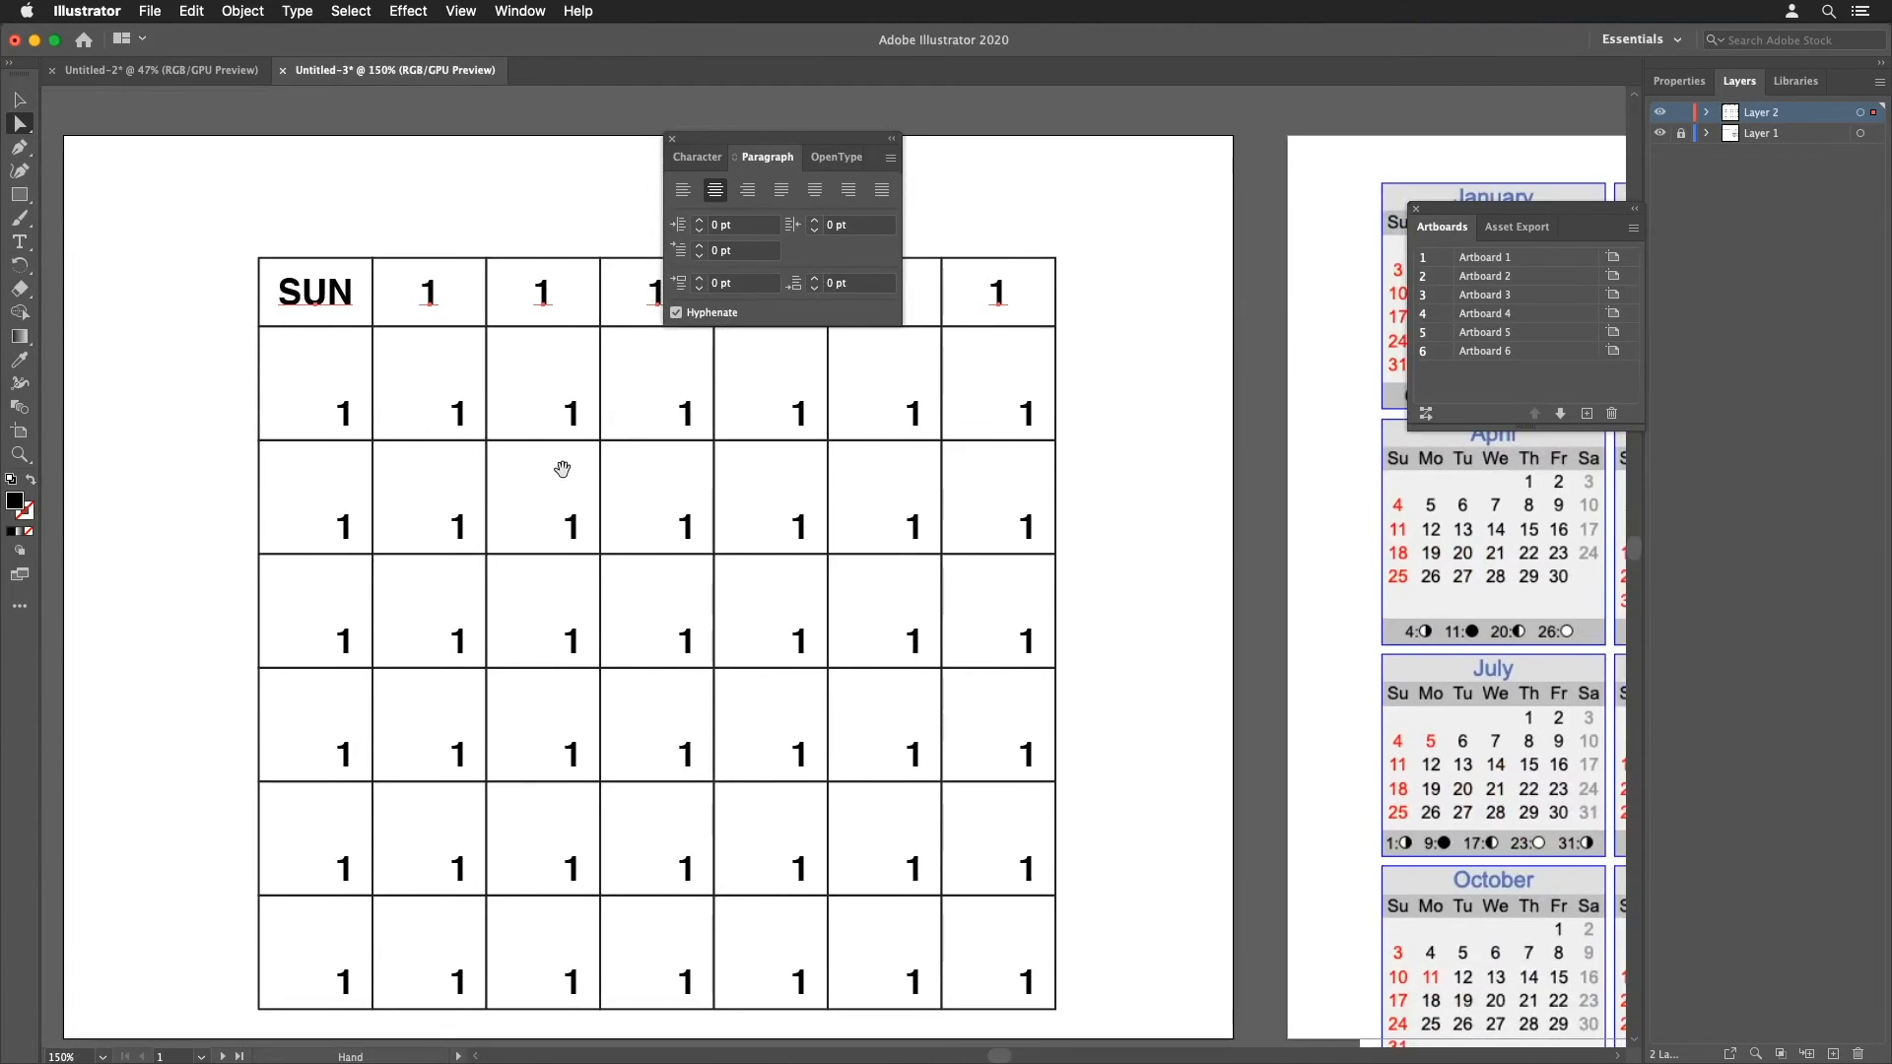
left_click(561, 473)
scroll(432, 498, "right", 3)
left_click_drag(433, 498, 421, 531)
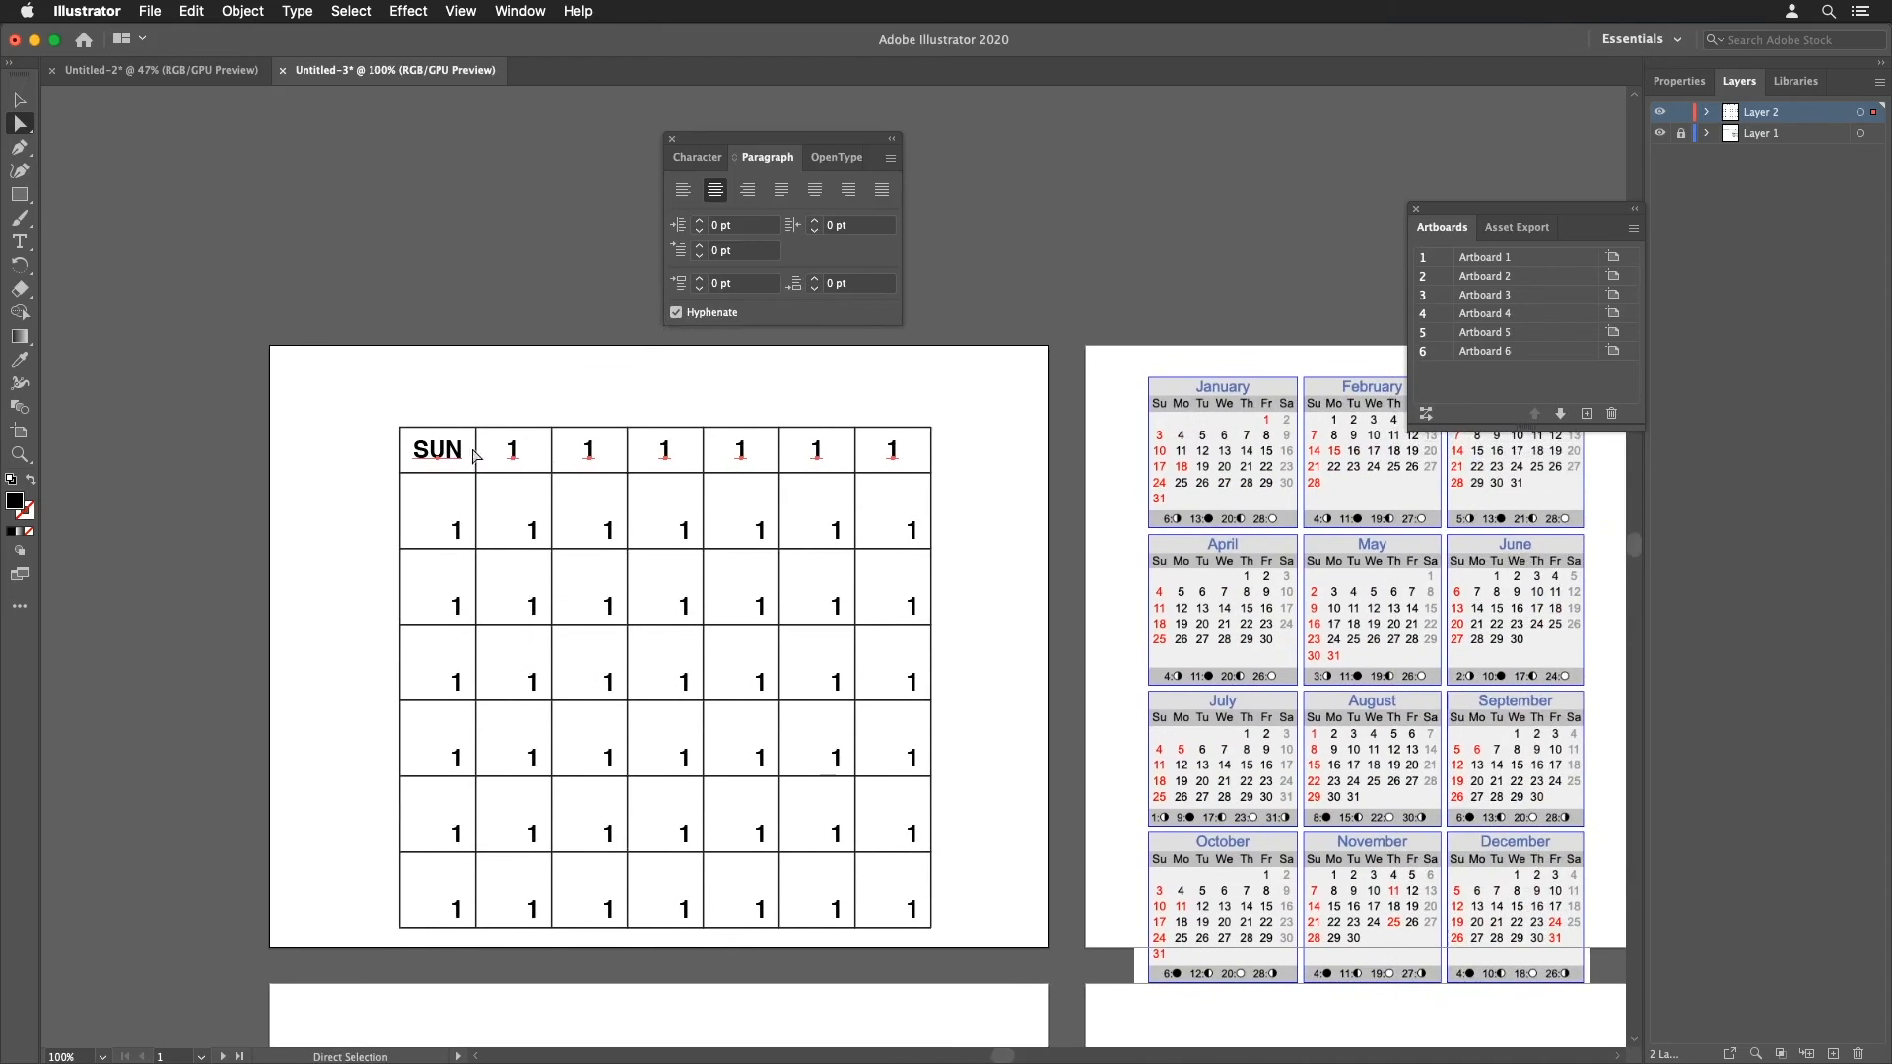
left_click(19, 242)
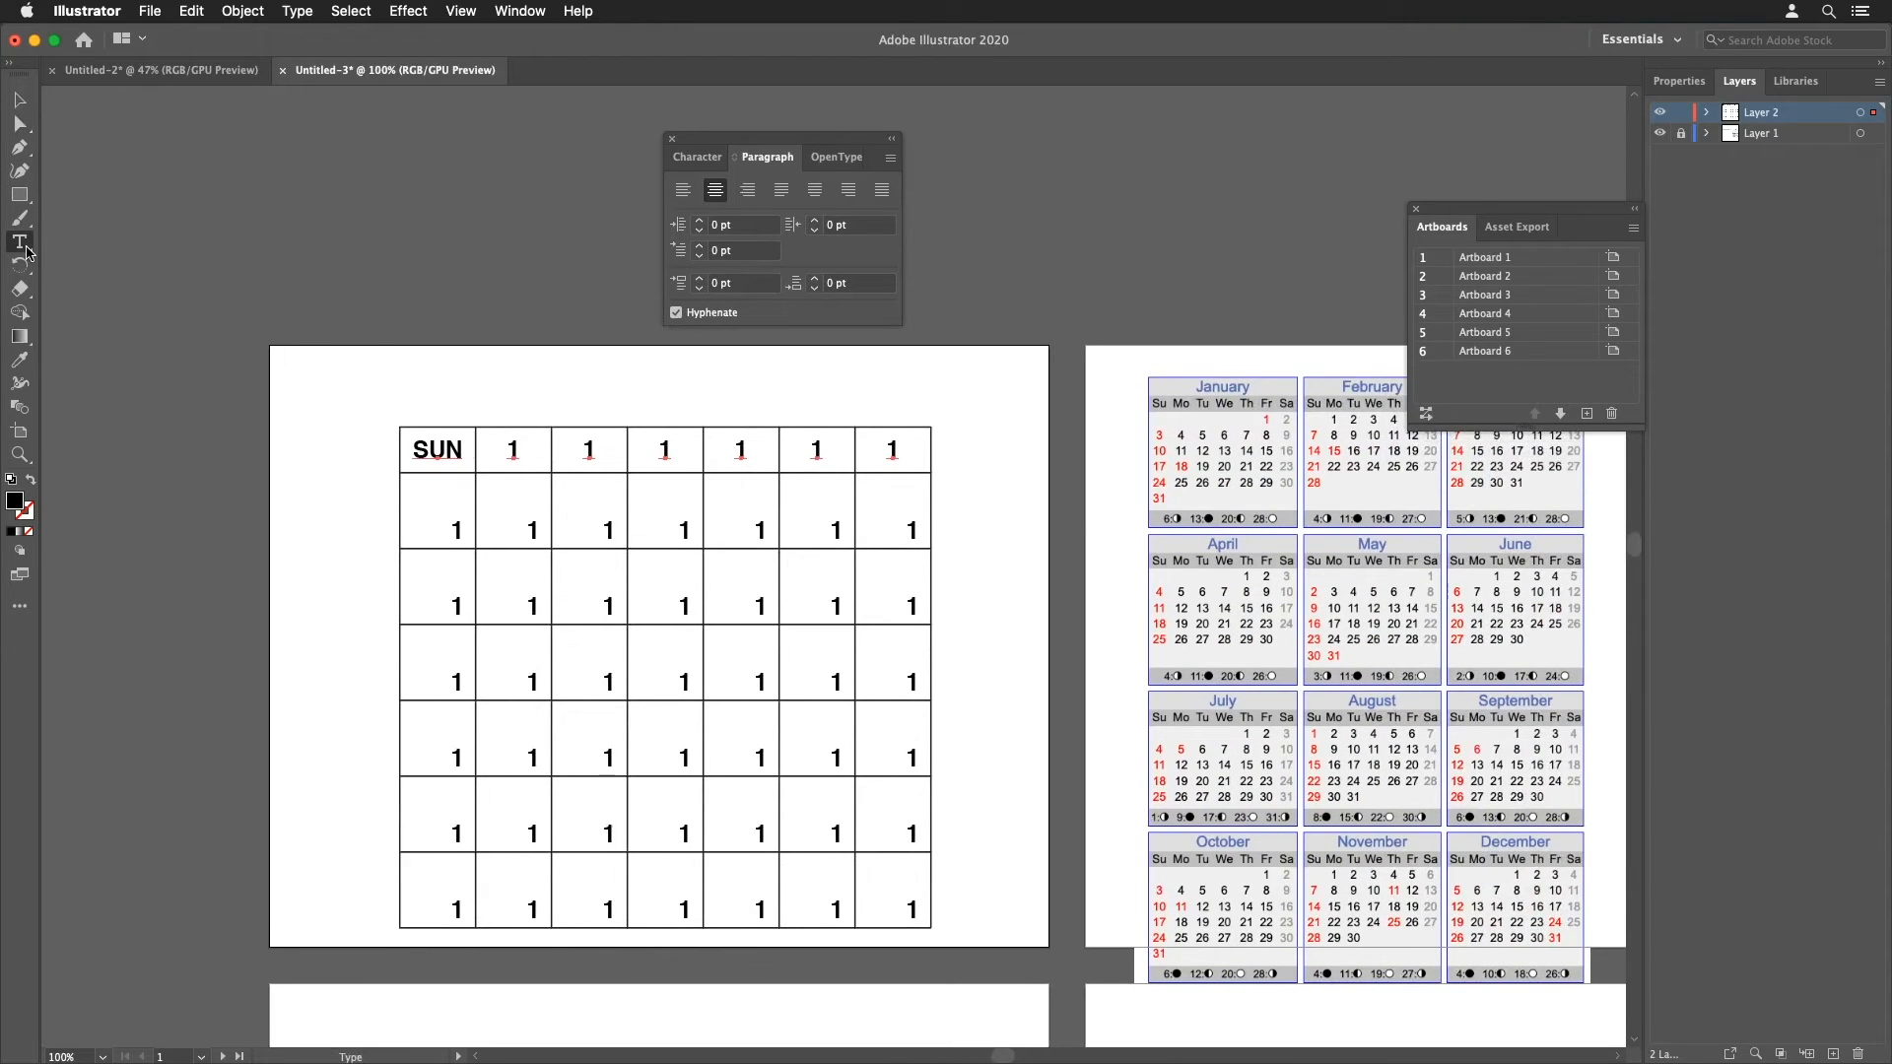
double_click(515, 450)
type("MON")
double_click(588, 450)
type("TUE")
double_click(664, 451)
type("WED")
double_click(740, 450)
type("THU")
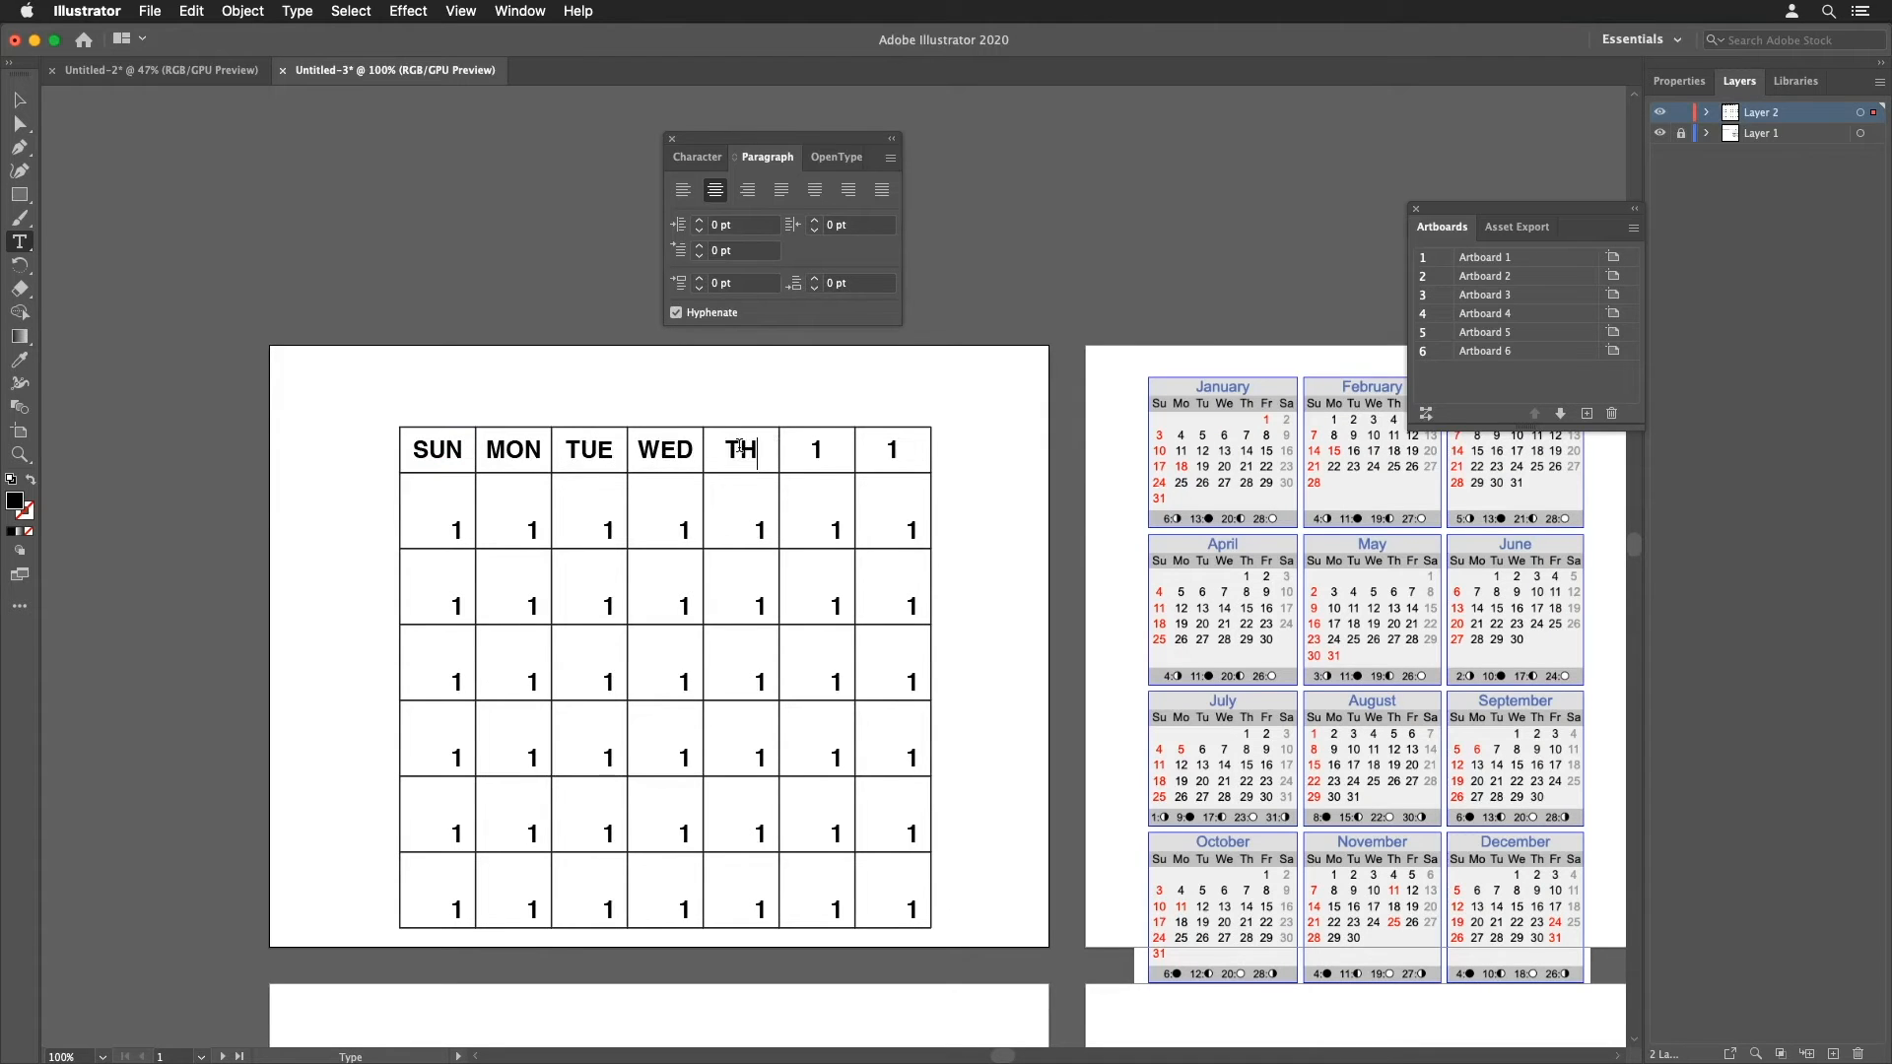
double_click(818, 451)
type("FRI")
double_click(892, 450)
type("SAT")
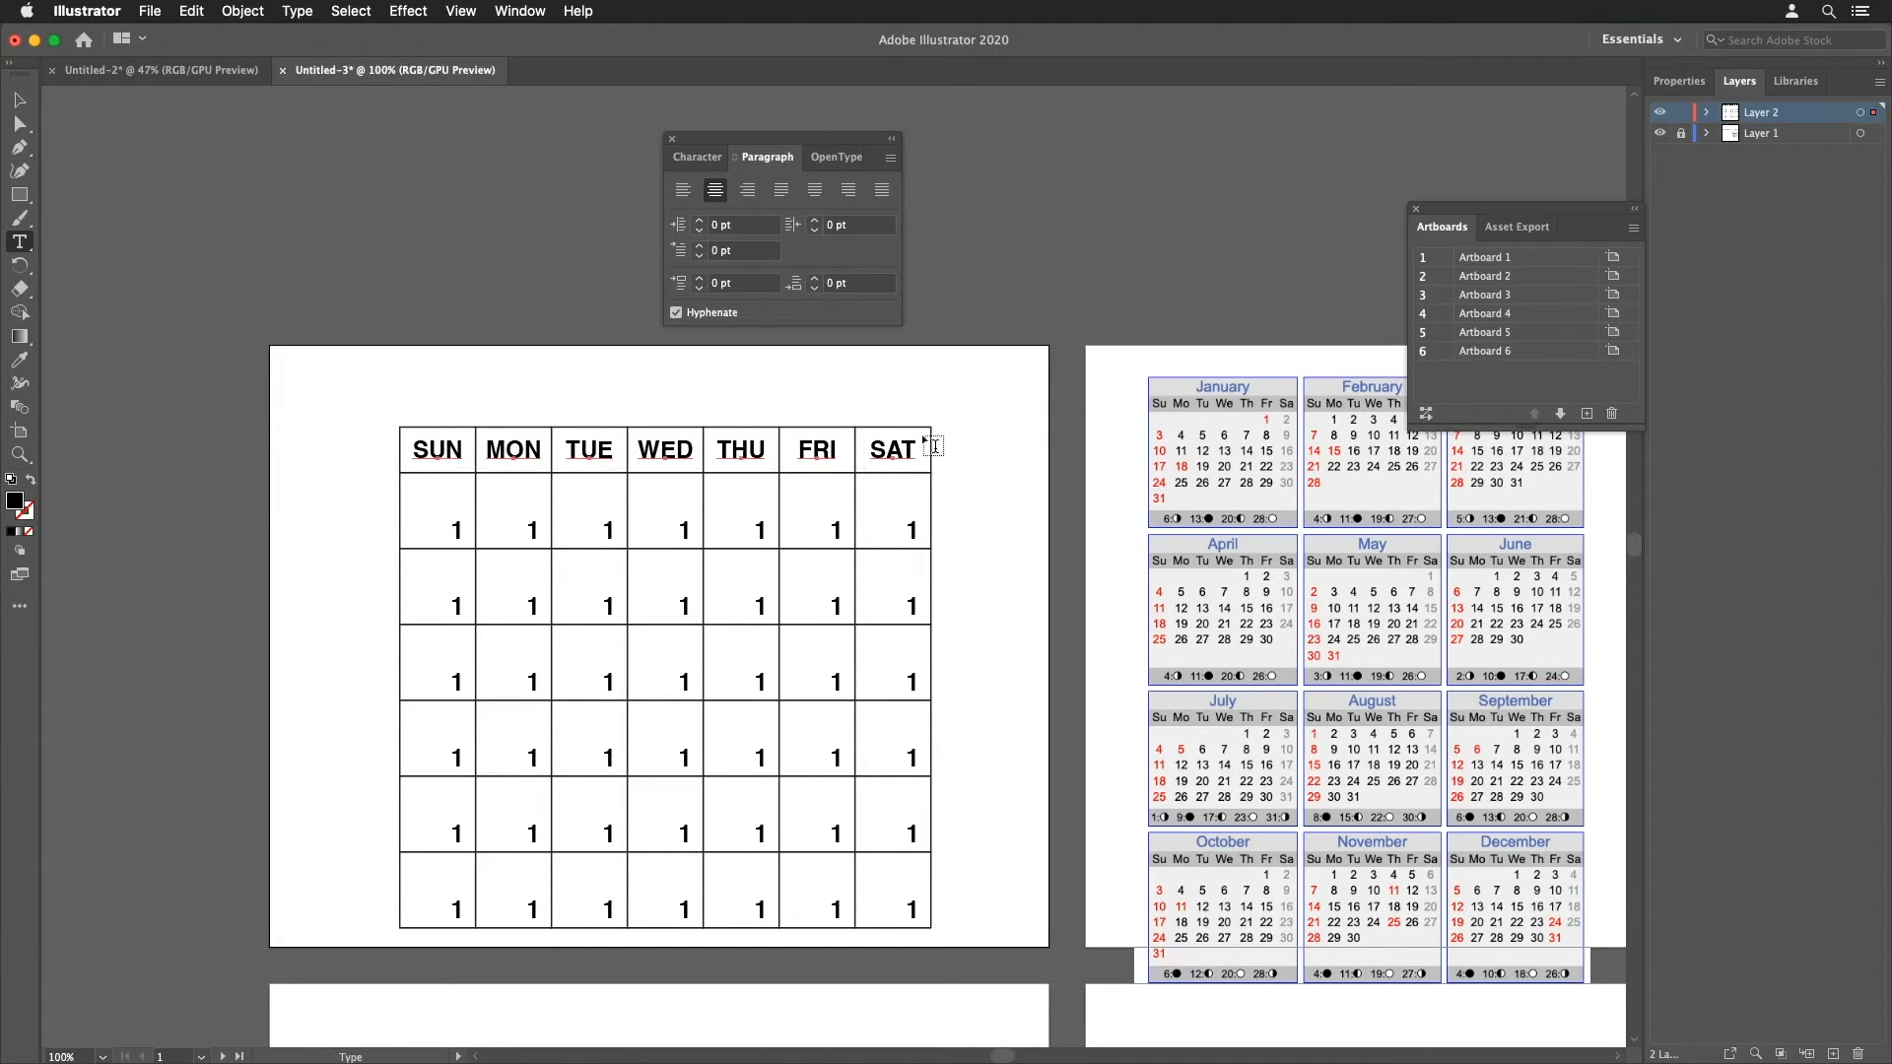
Step: Set the weekday labels' font size to 18 pt
left_click(697, 157)
left_click(765, 246)
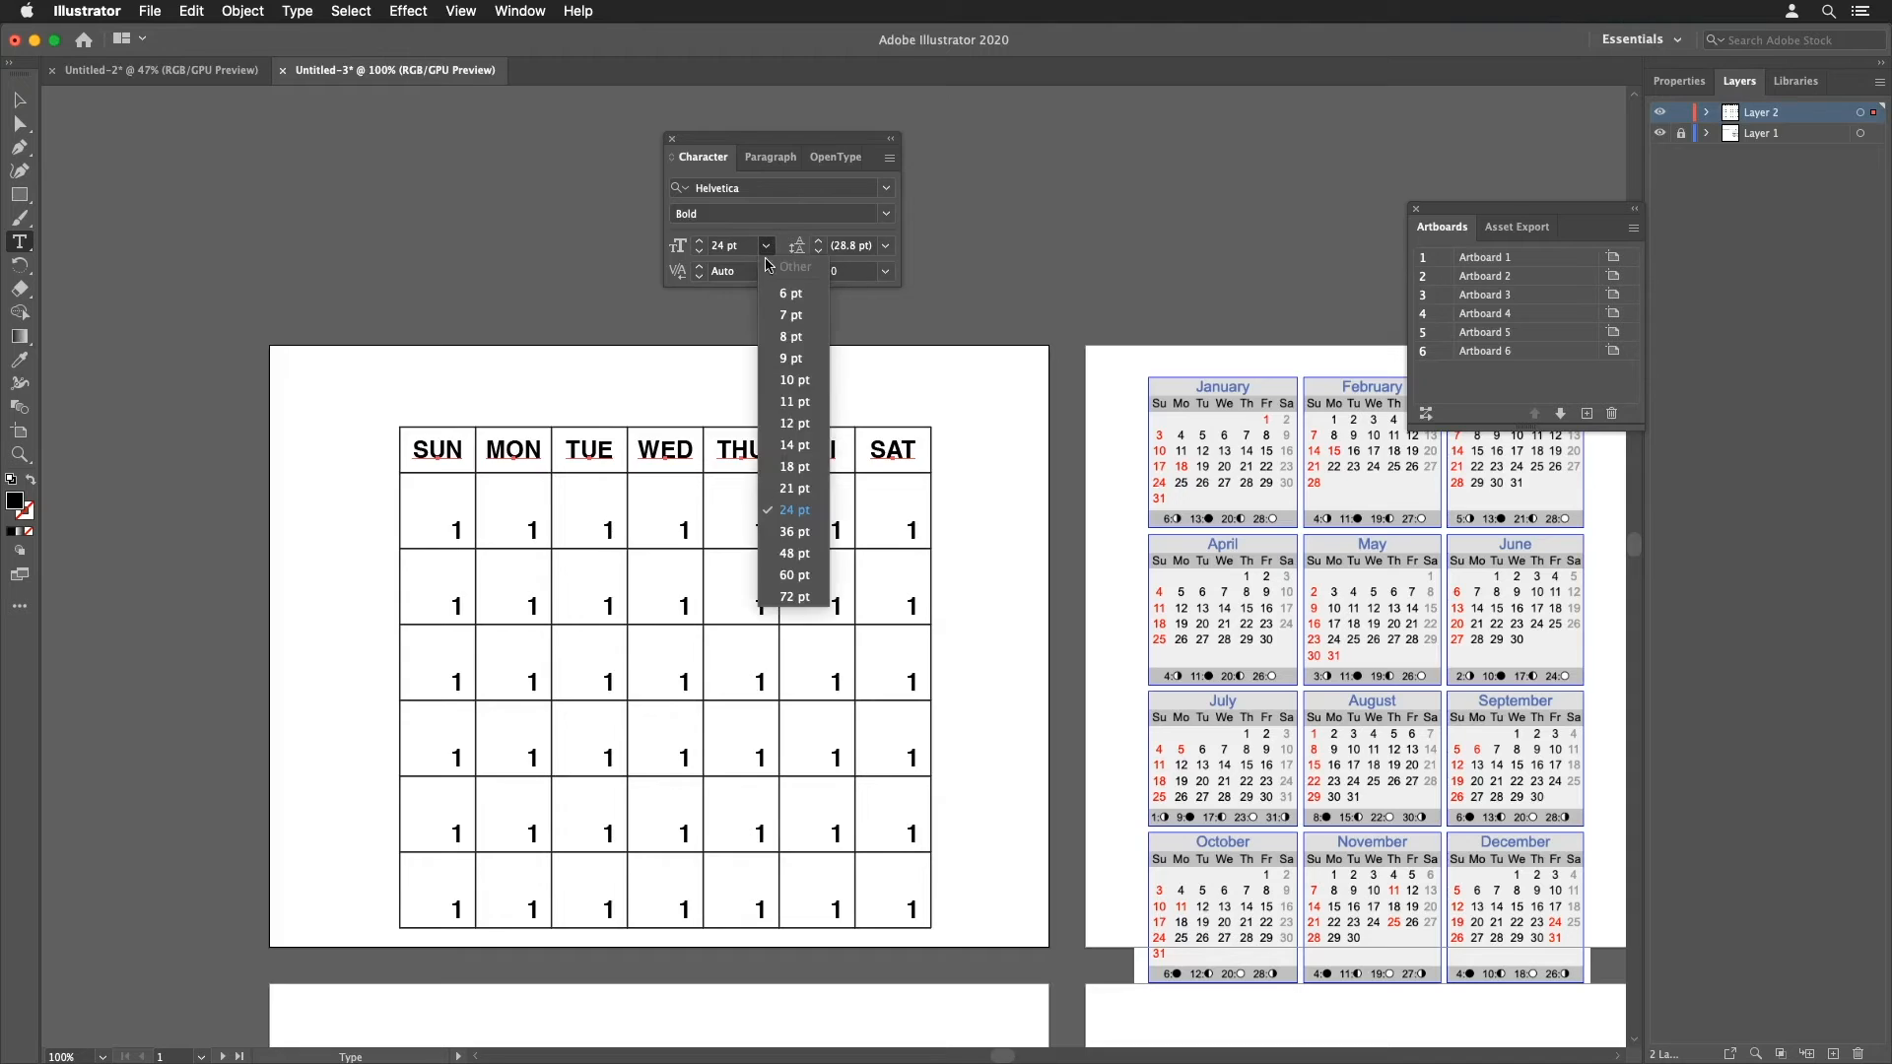
left_click(790, 472)
Step: Duplicate a weekday label above the grid, change it to JANUARY, and set it to 36 pt
left_click(542, 349, "super")
left_click_drag(753, 568, 734, 528)
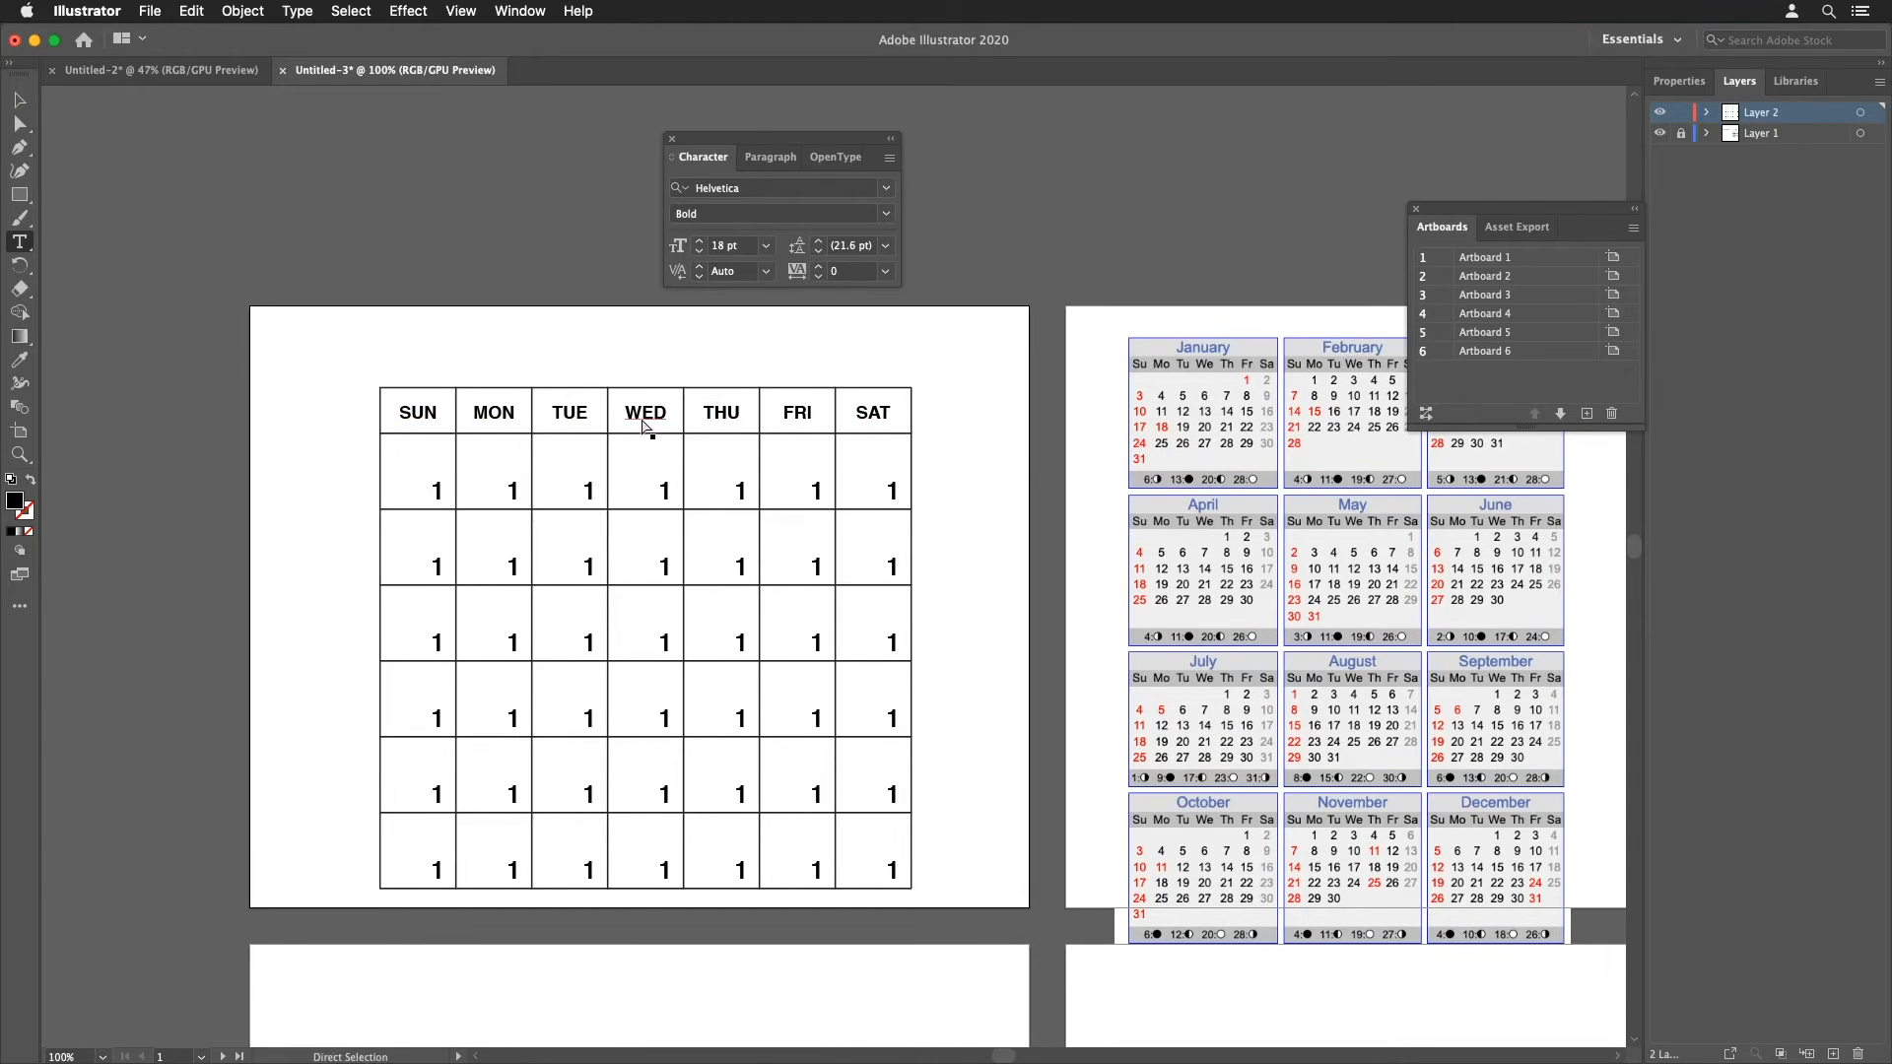
left_click_drag(648, 418, 648, 366)
double_click(630, 355)
type("JANUARY")
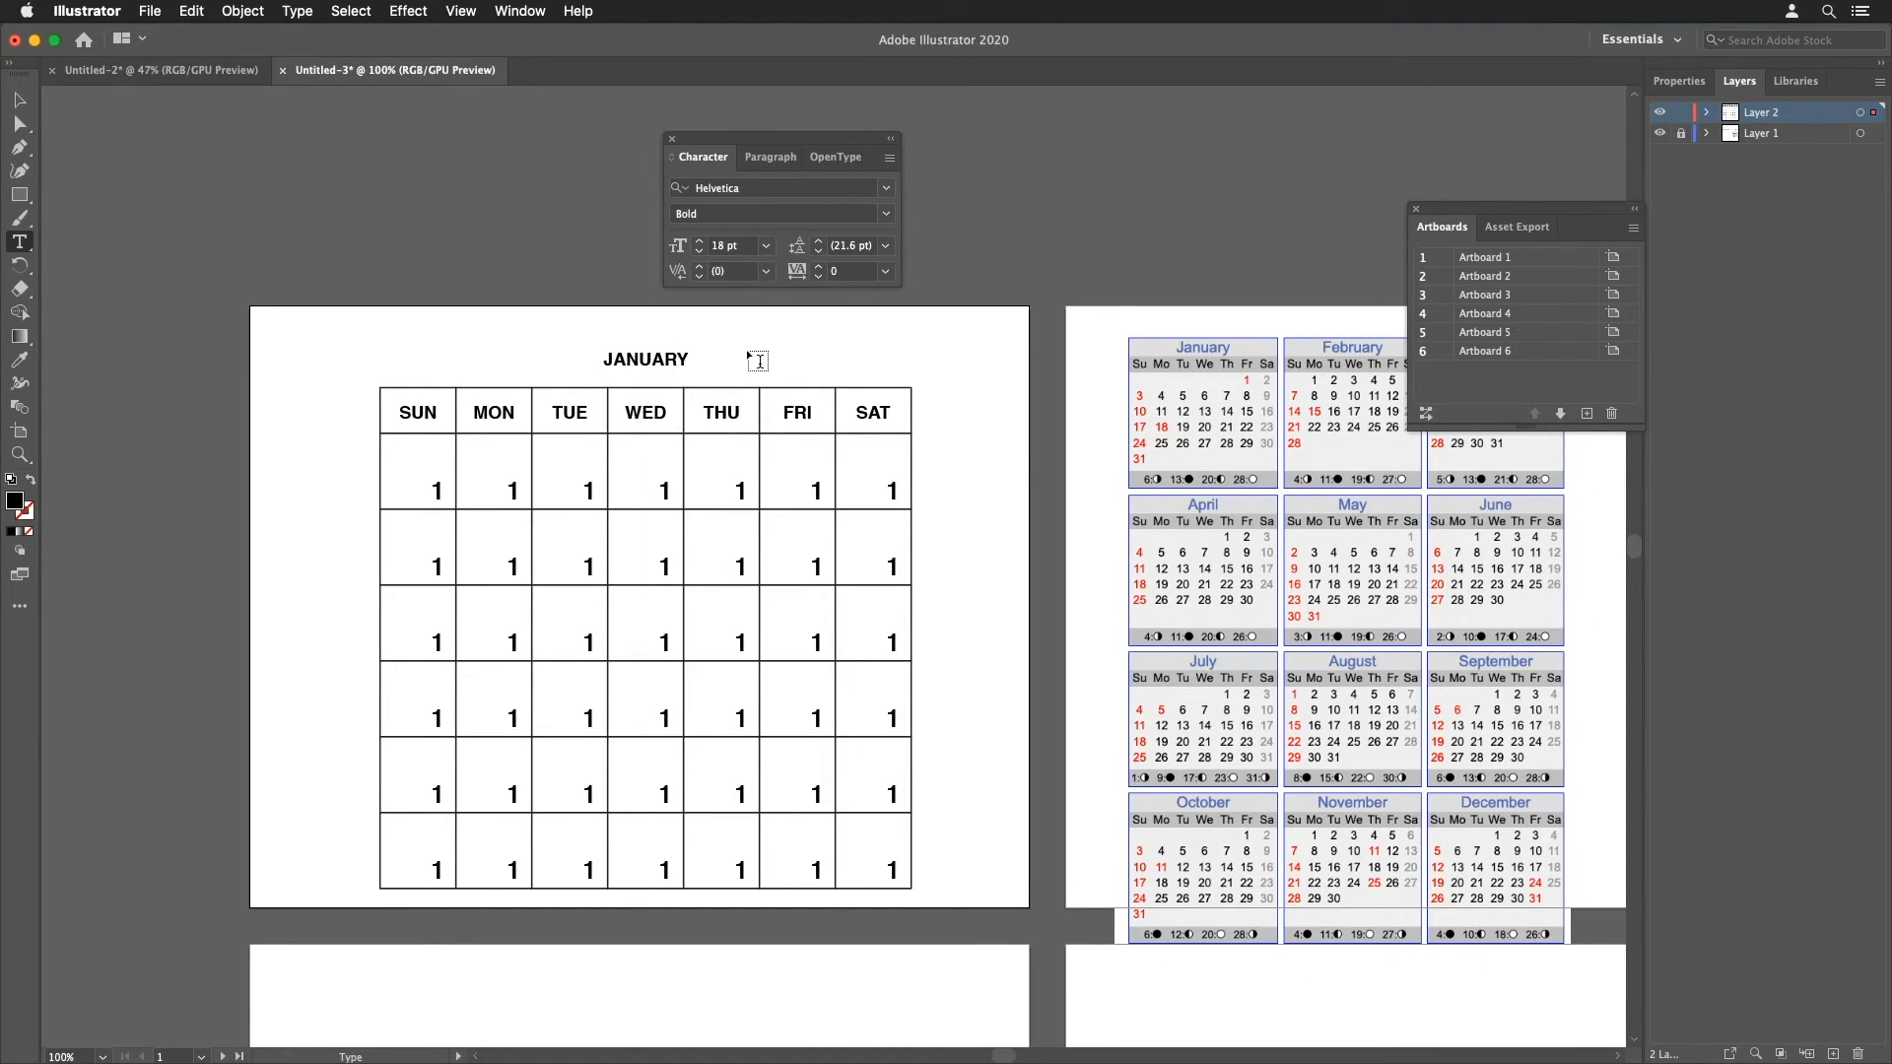
left_click(766, 246)
left_click(793, 521)
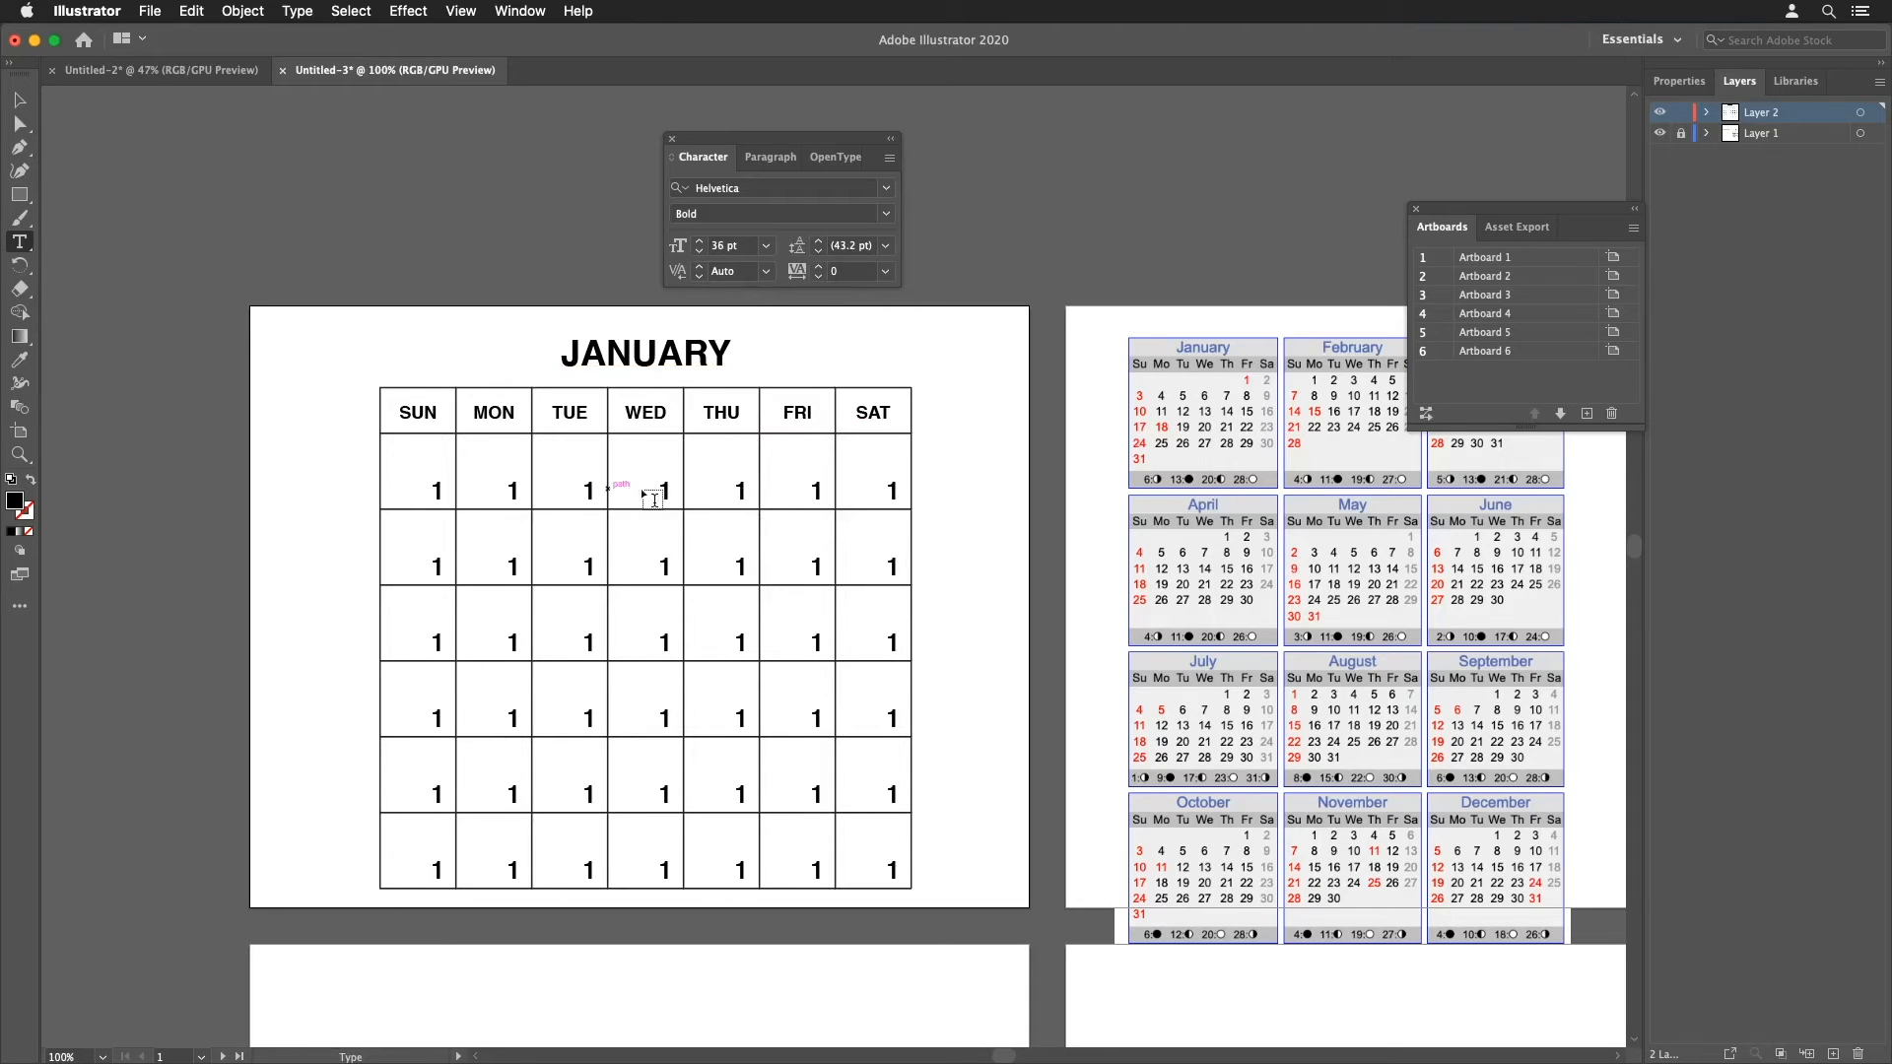
Step: Fill in the January dates 2 through 16 across the first three week rows
double_click(891, 490)
type("2")
double_click(438, 567)
type("3")
double_click(514, 566)
type("4")
double_click(589, 566)
type("5")
double_click(665, 566)
type("6")
double_click(741, 567)
type("7")
double_click(817, 566)
type("8")
double_click(893, 567)
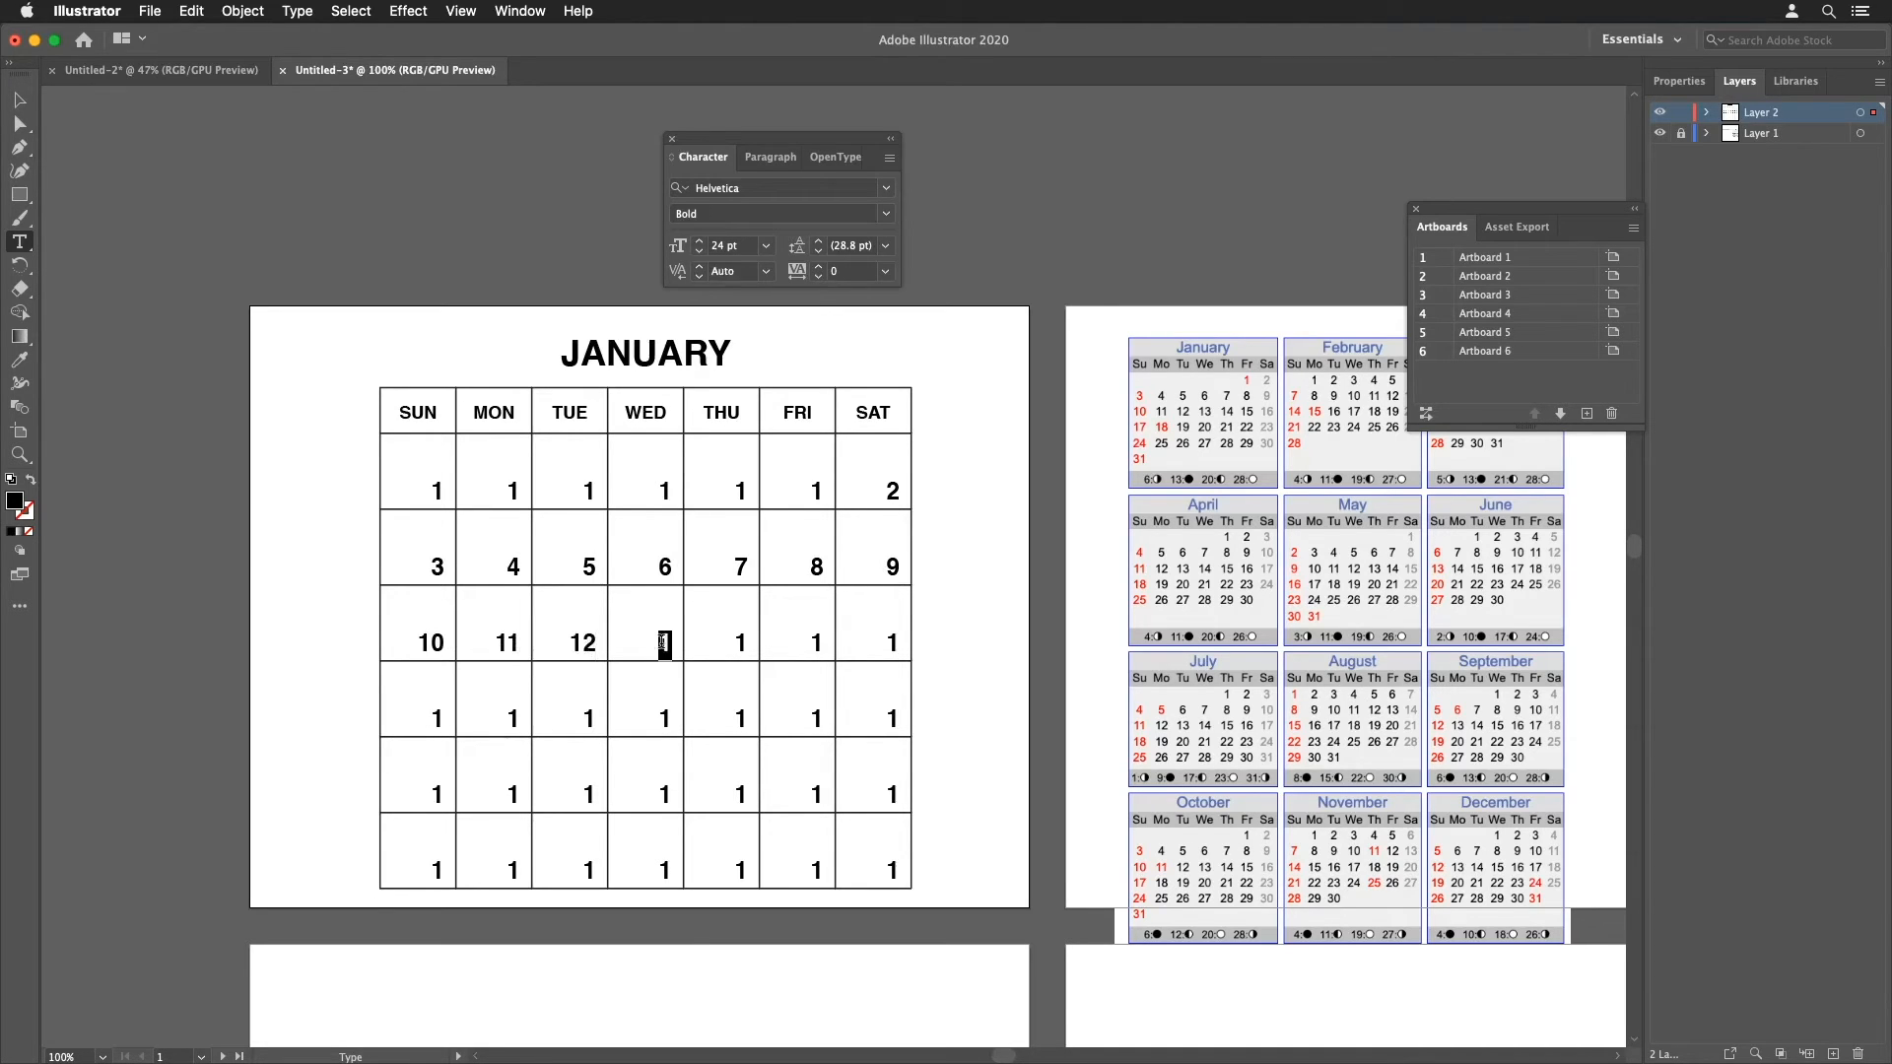
type("13")
double_click(741, 642)
type("14")
double_click(817, 642)
type("15")
double_click(893, 642)
type("16")
Step: Fill in the January dates 17 through 31 in the remaining week rows
double_click(438, 719)
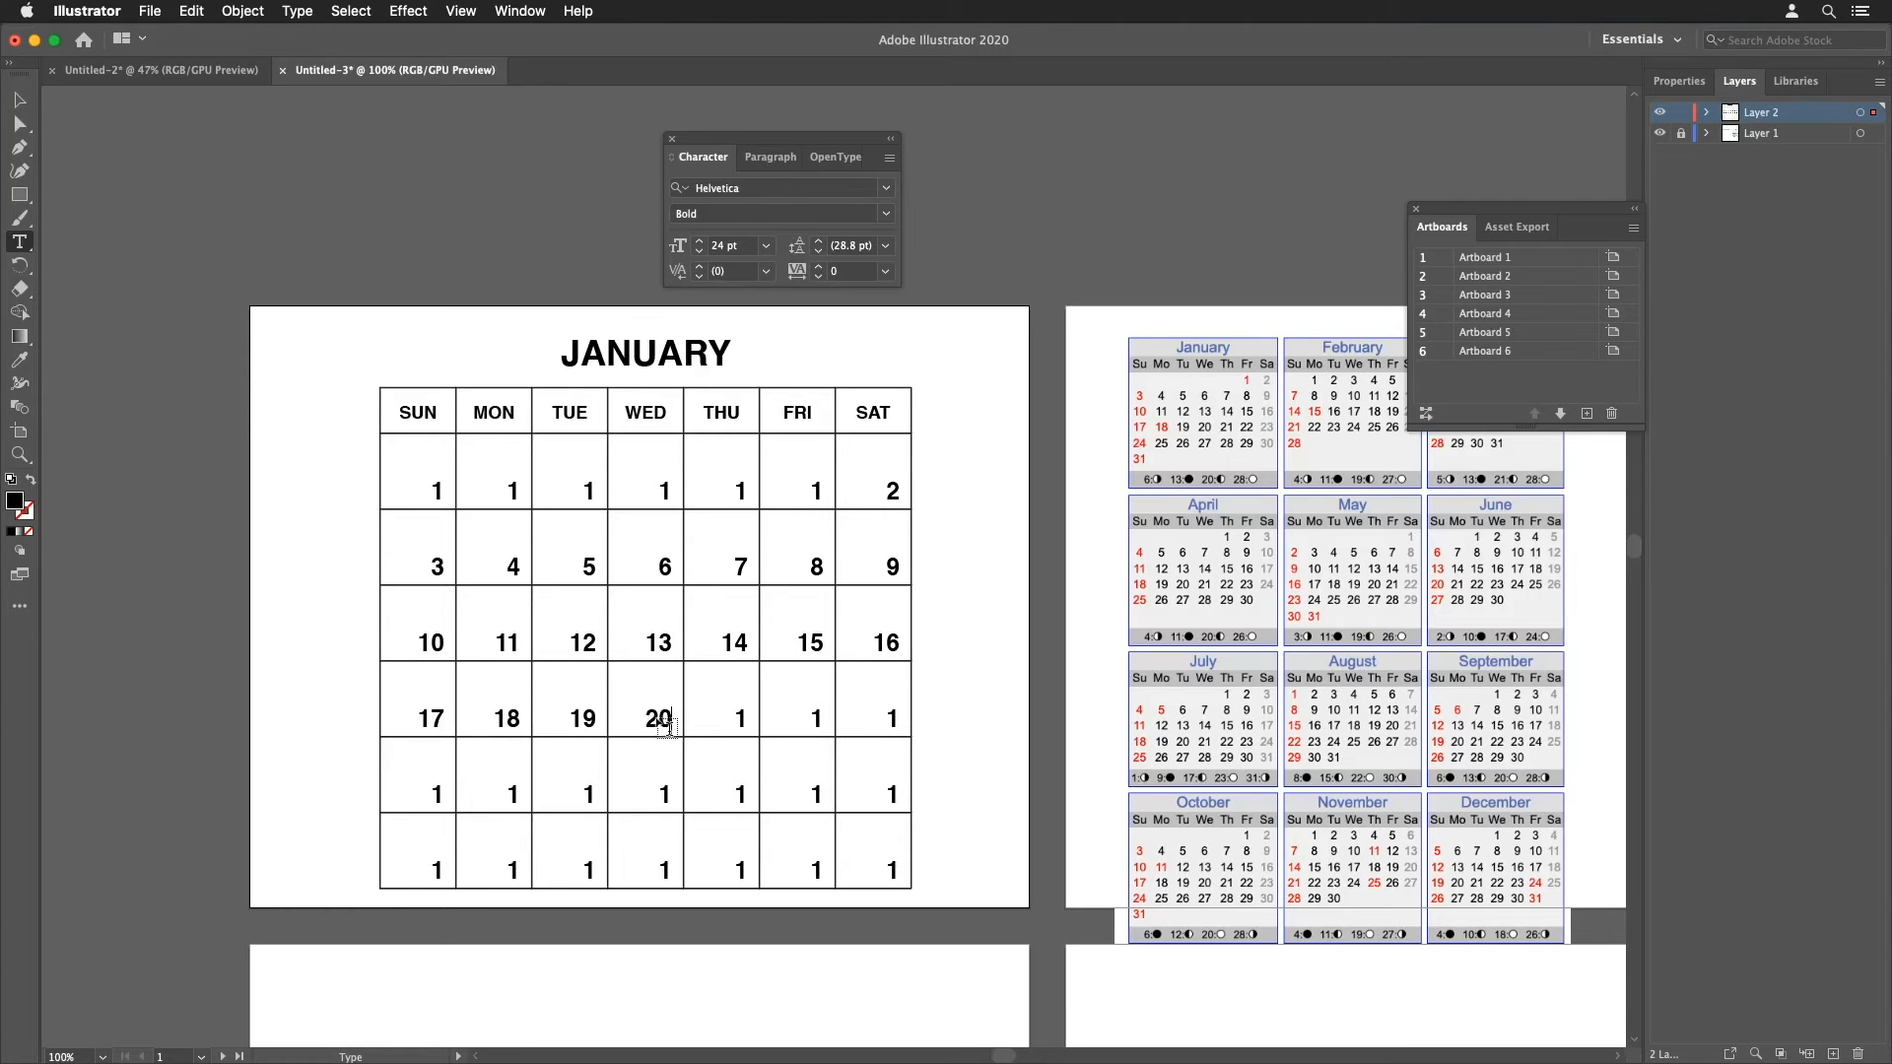
double_click(741, 719)
type("21")
double_click(817, 720)
type("22")
double_click(893, 720)
type("23")
double_click(437, 795)
type("24")
type("2")
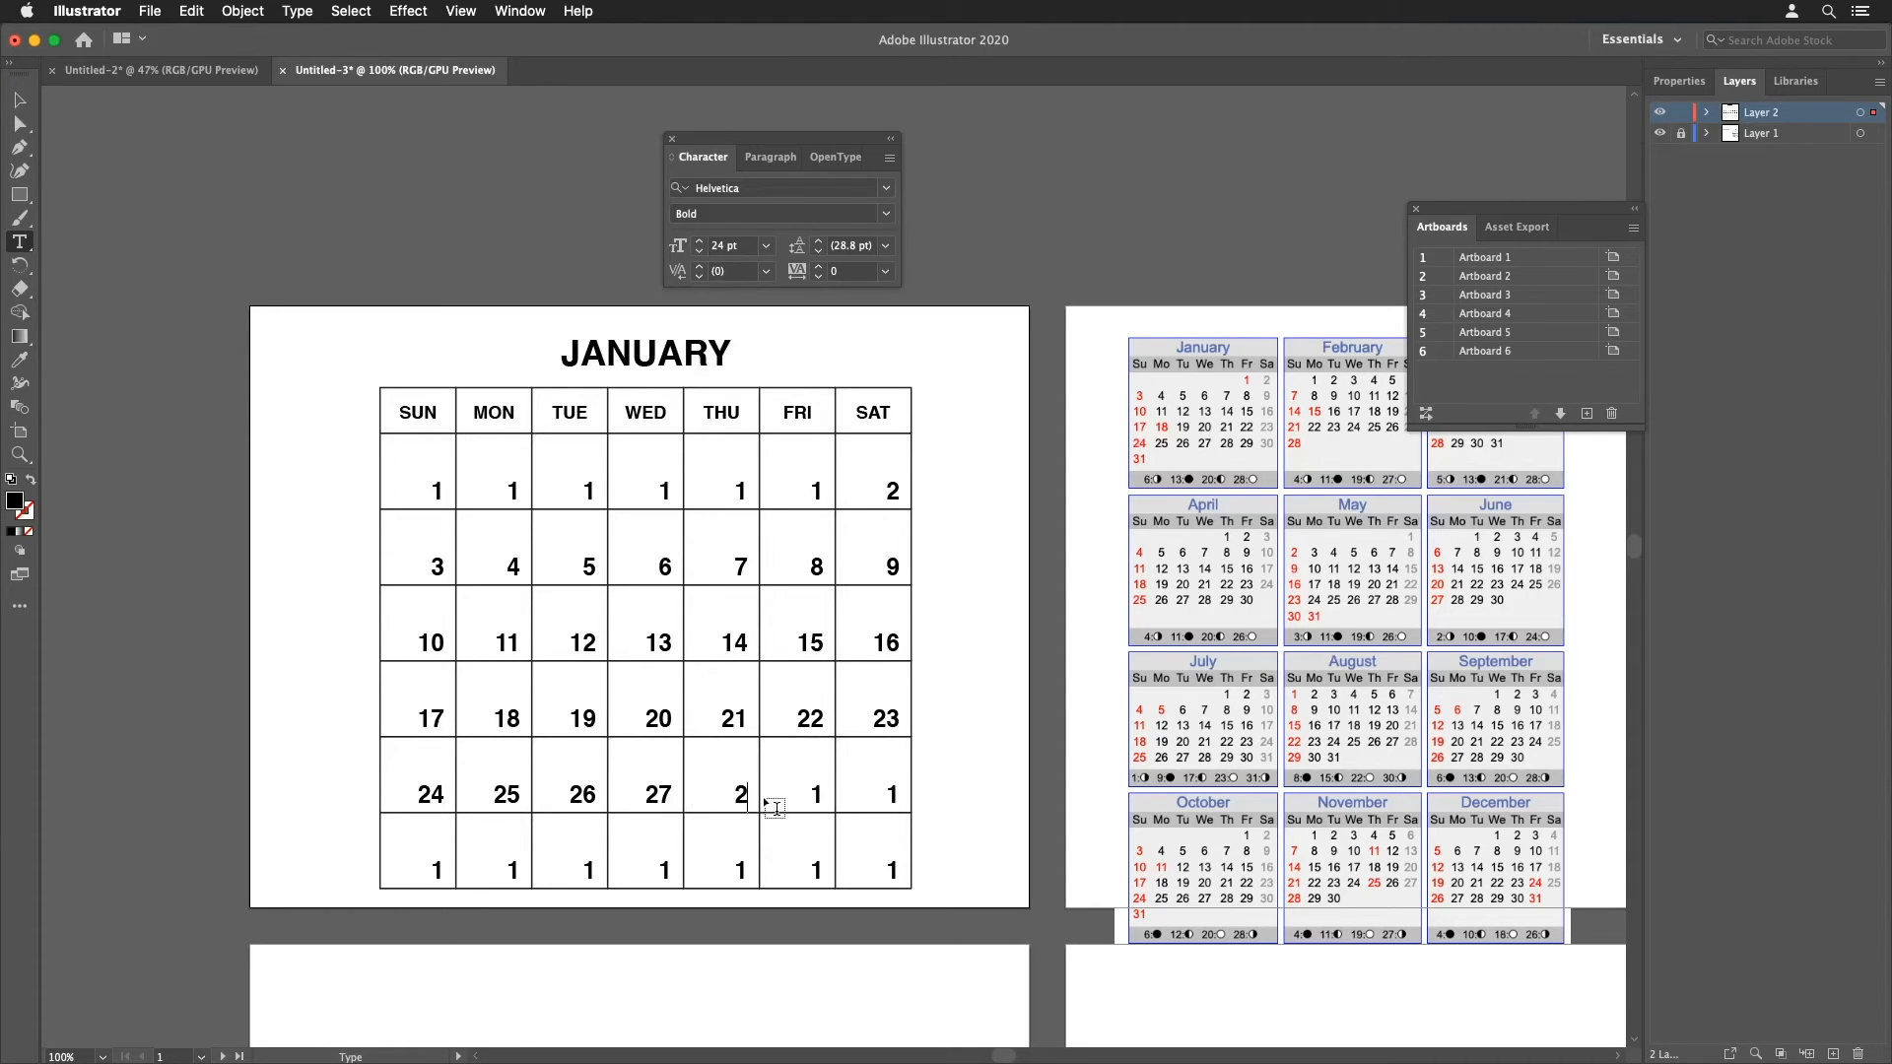
type("8")
double_click(817, 795)
type("29")
double_click(892, 795)
type("30")
double_click(437, 871)
type("31")
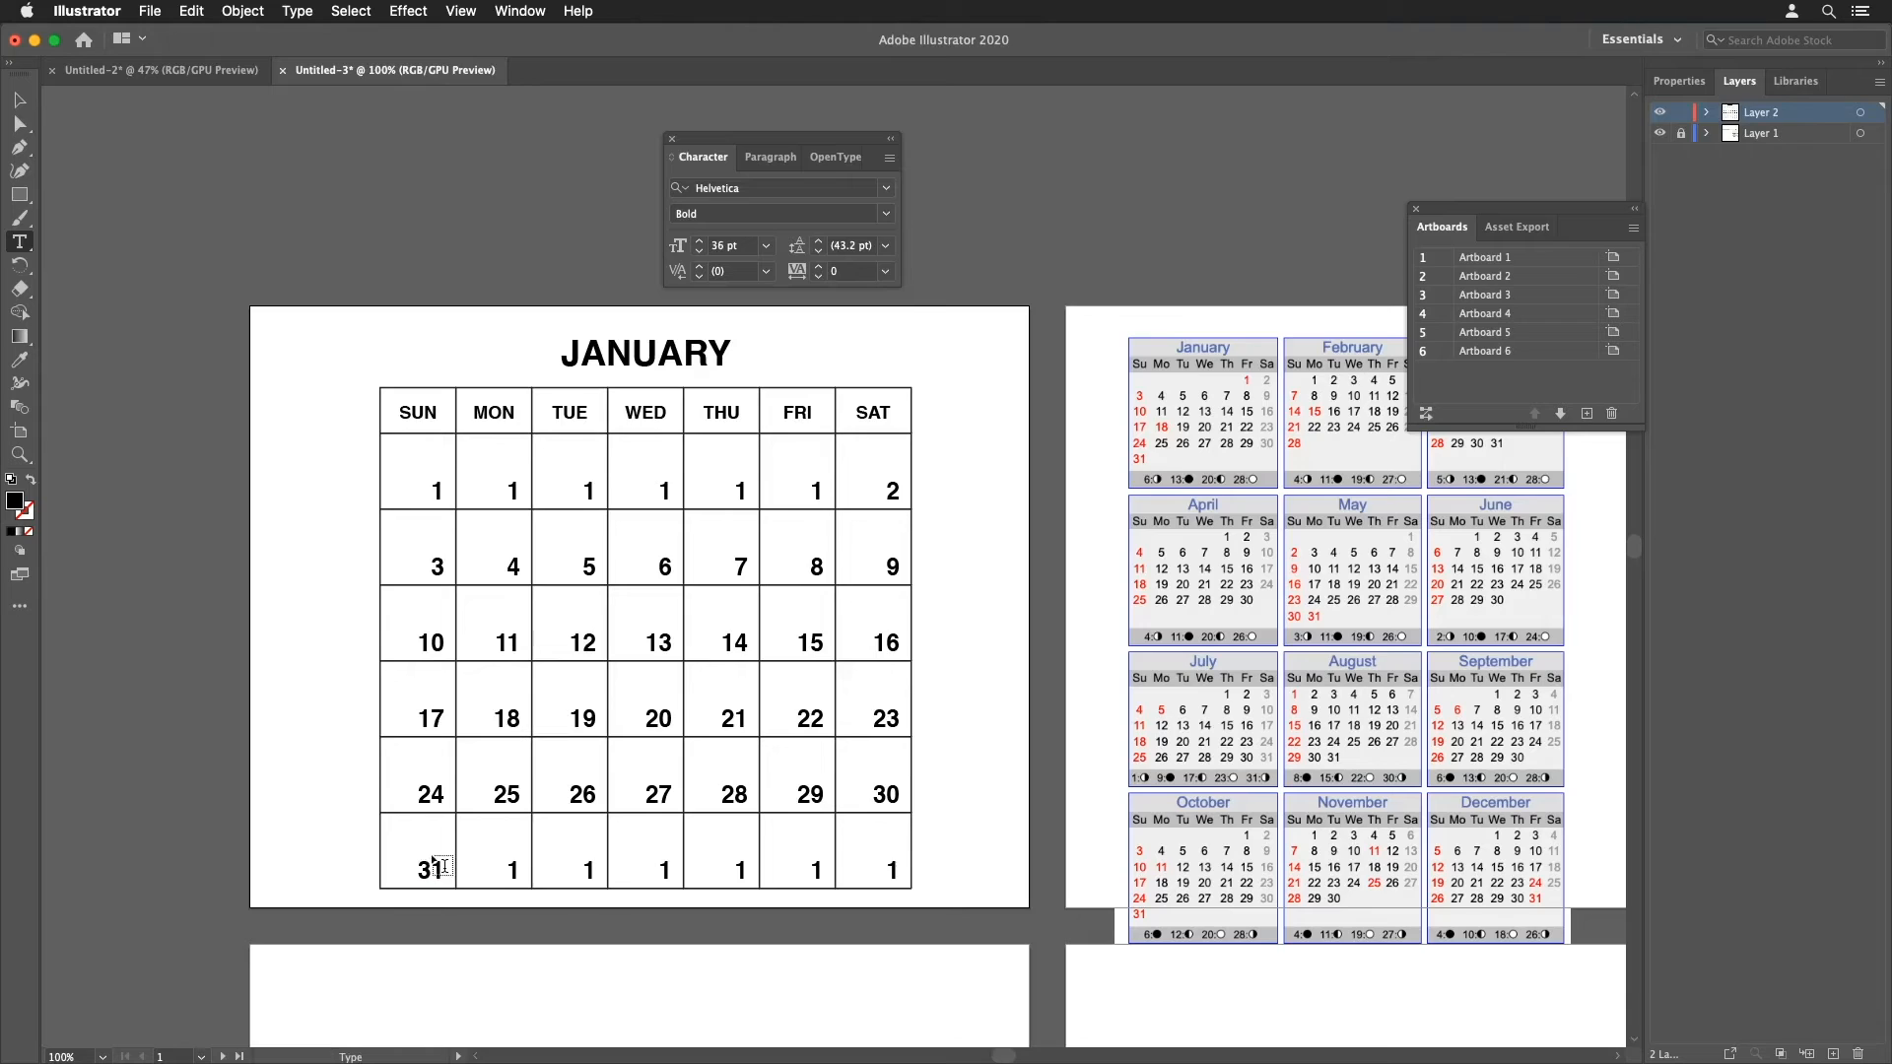
Step: Hide the unused placeholder numbers before the 1st and after the 31st by setting their fill to none
left_click_drag(418, 468, 785, 505)
left_click_drag(488, 837, 954, 922)
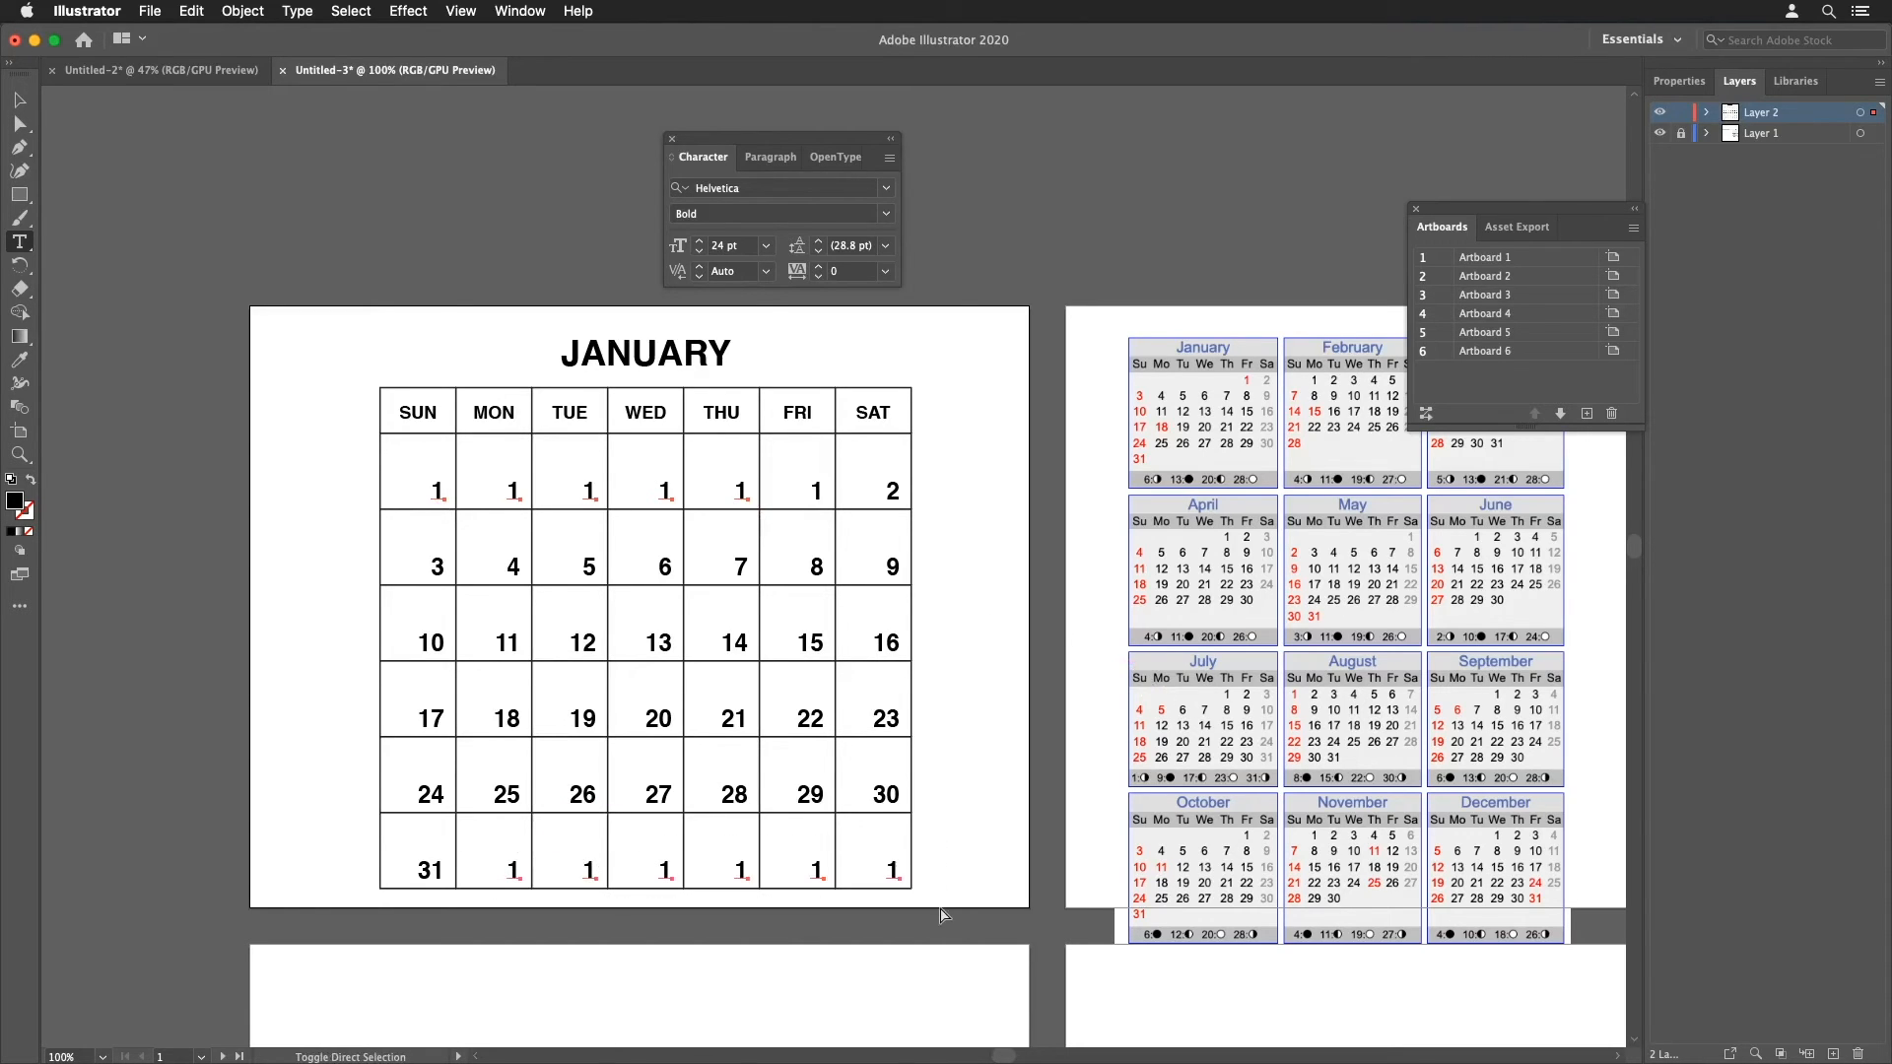
left_click(29, 532)
left_click(330, 518, "super")
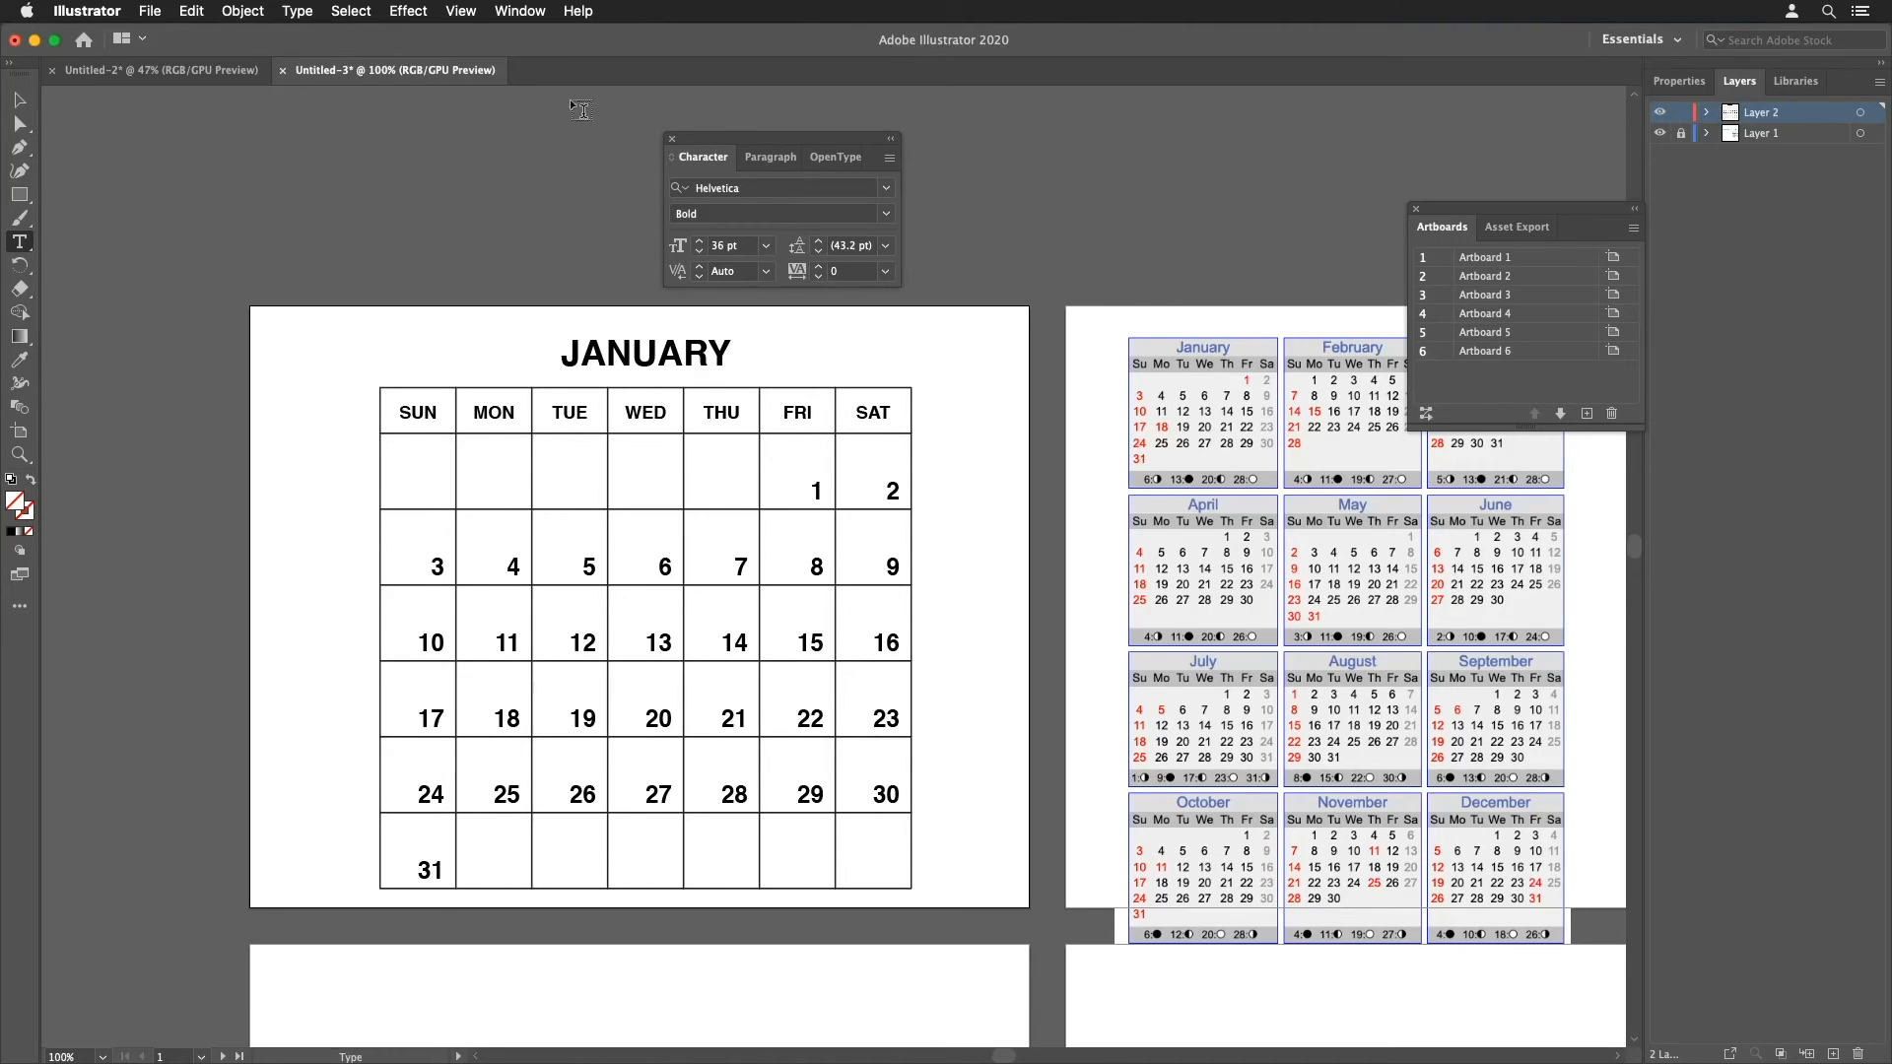
Step: In Outline view, select all day numbers and shift them up and left within their cells
left_click(453, 11)
left_click(467, 54)
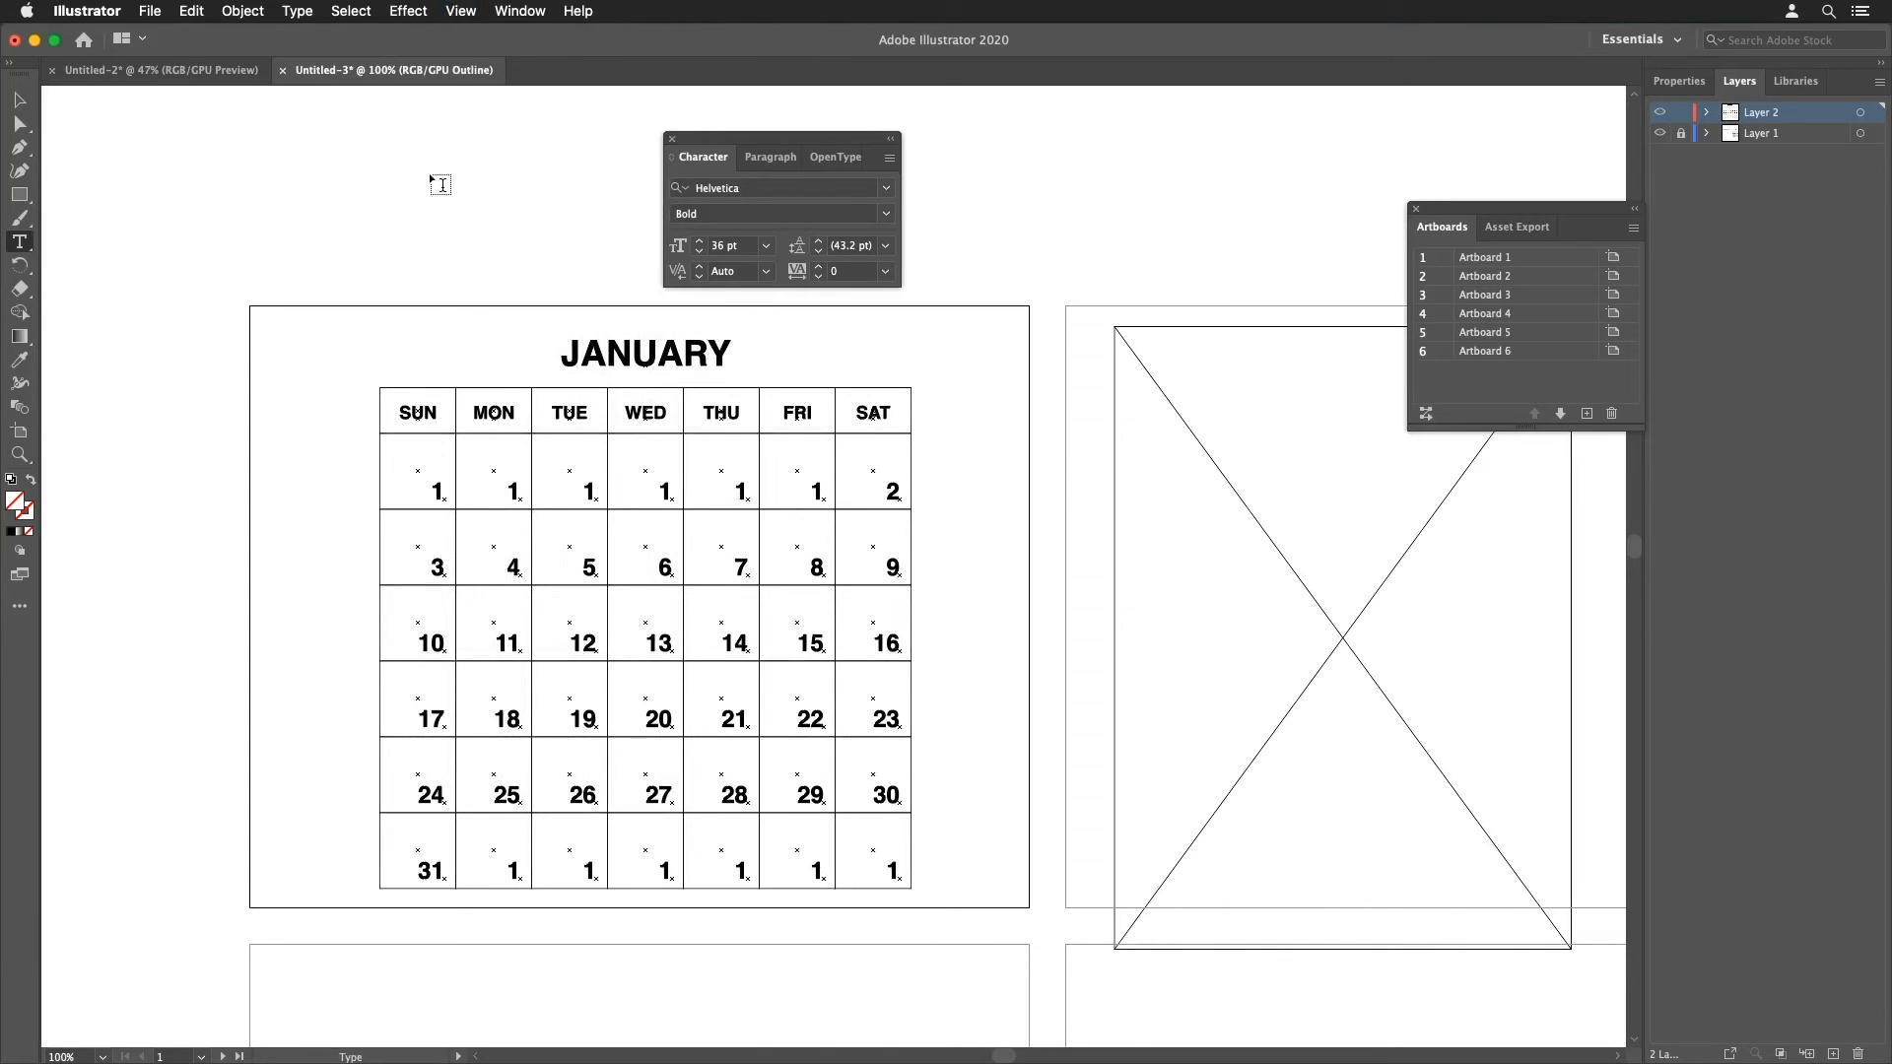
left_click(462, 11)
left_click(475, 55)
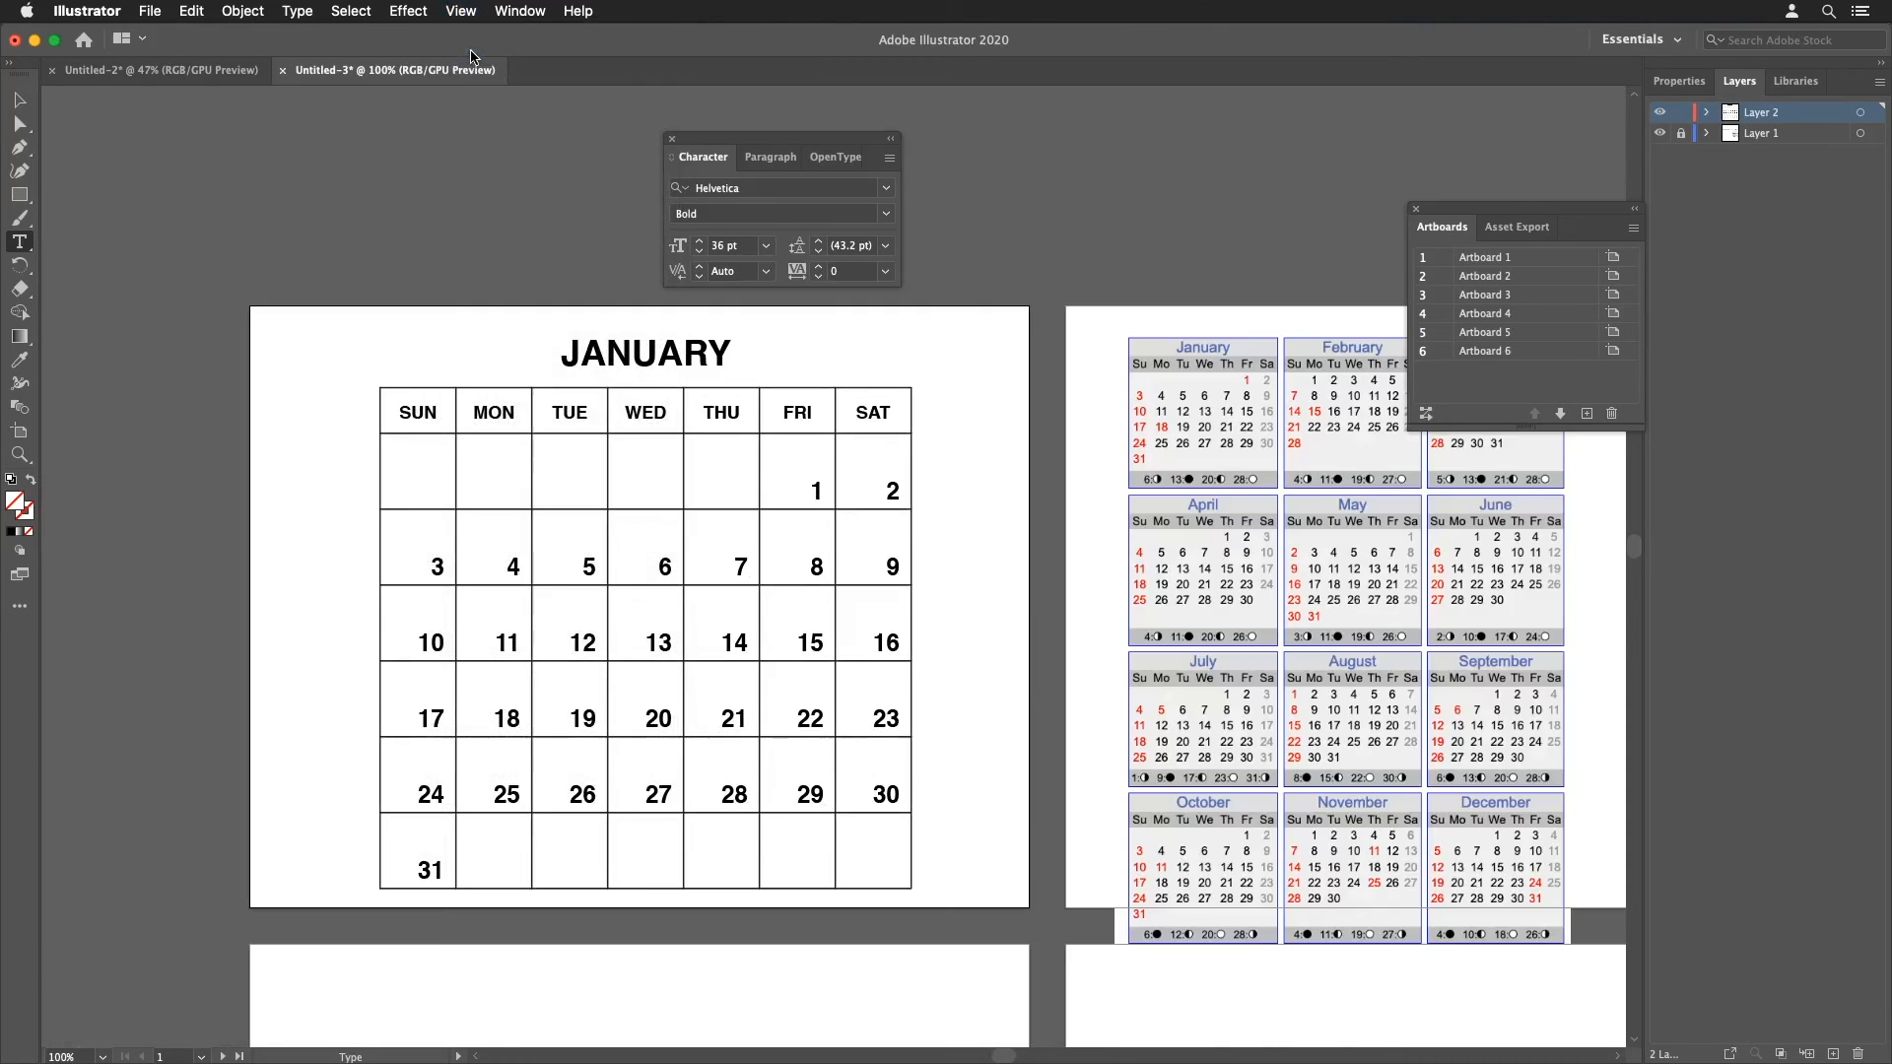
left_click(460, 12)
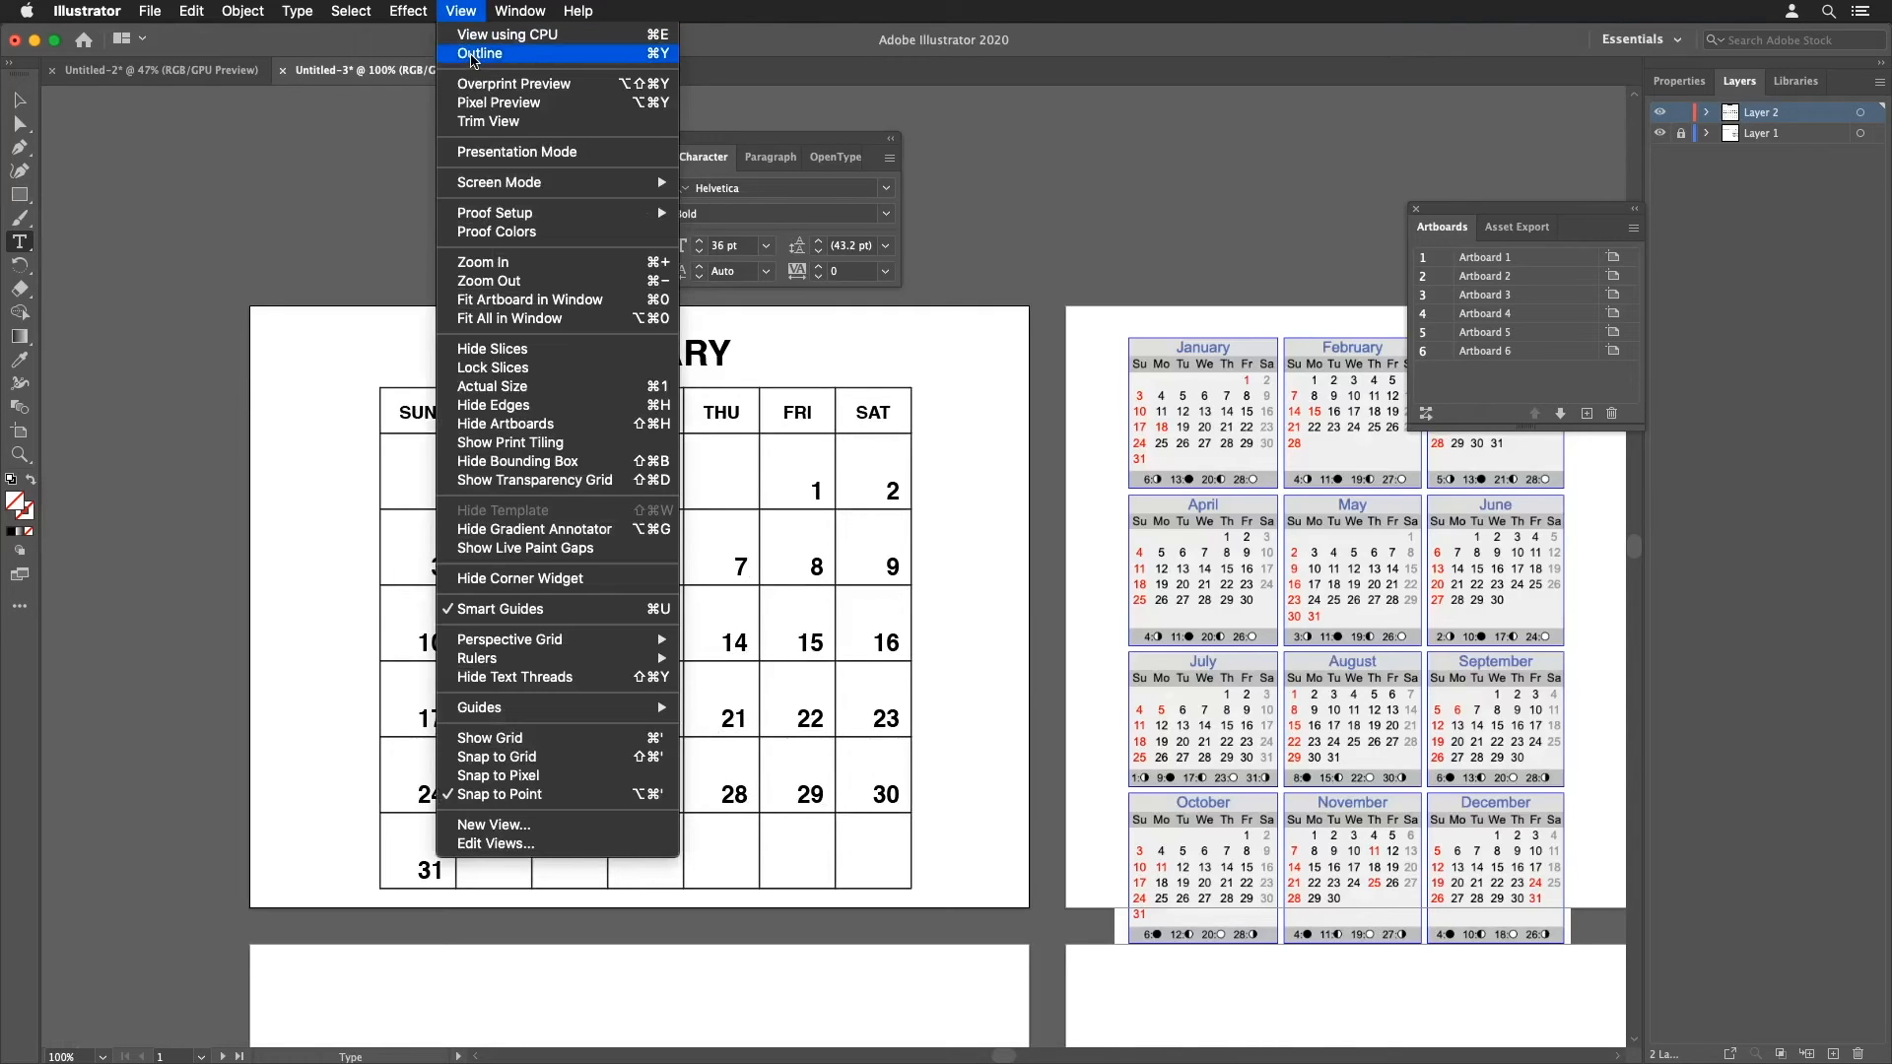
left_click(473, 56)
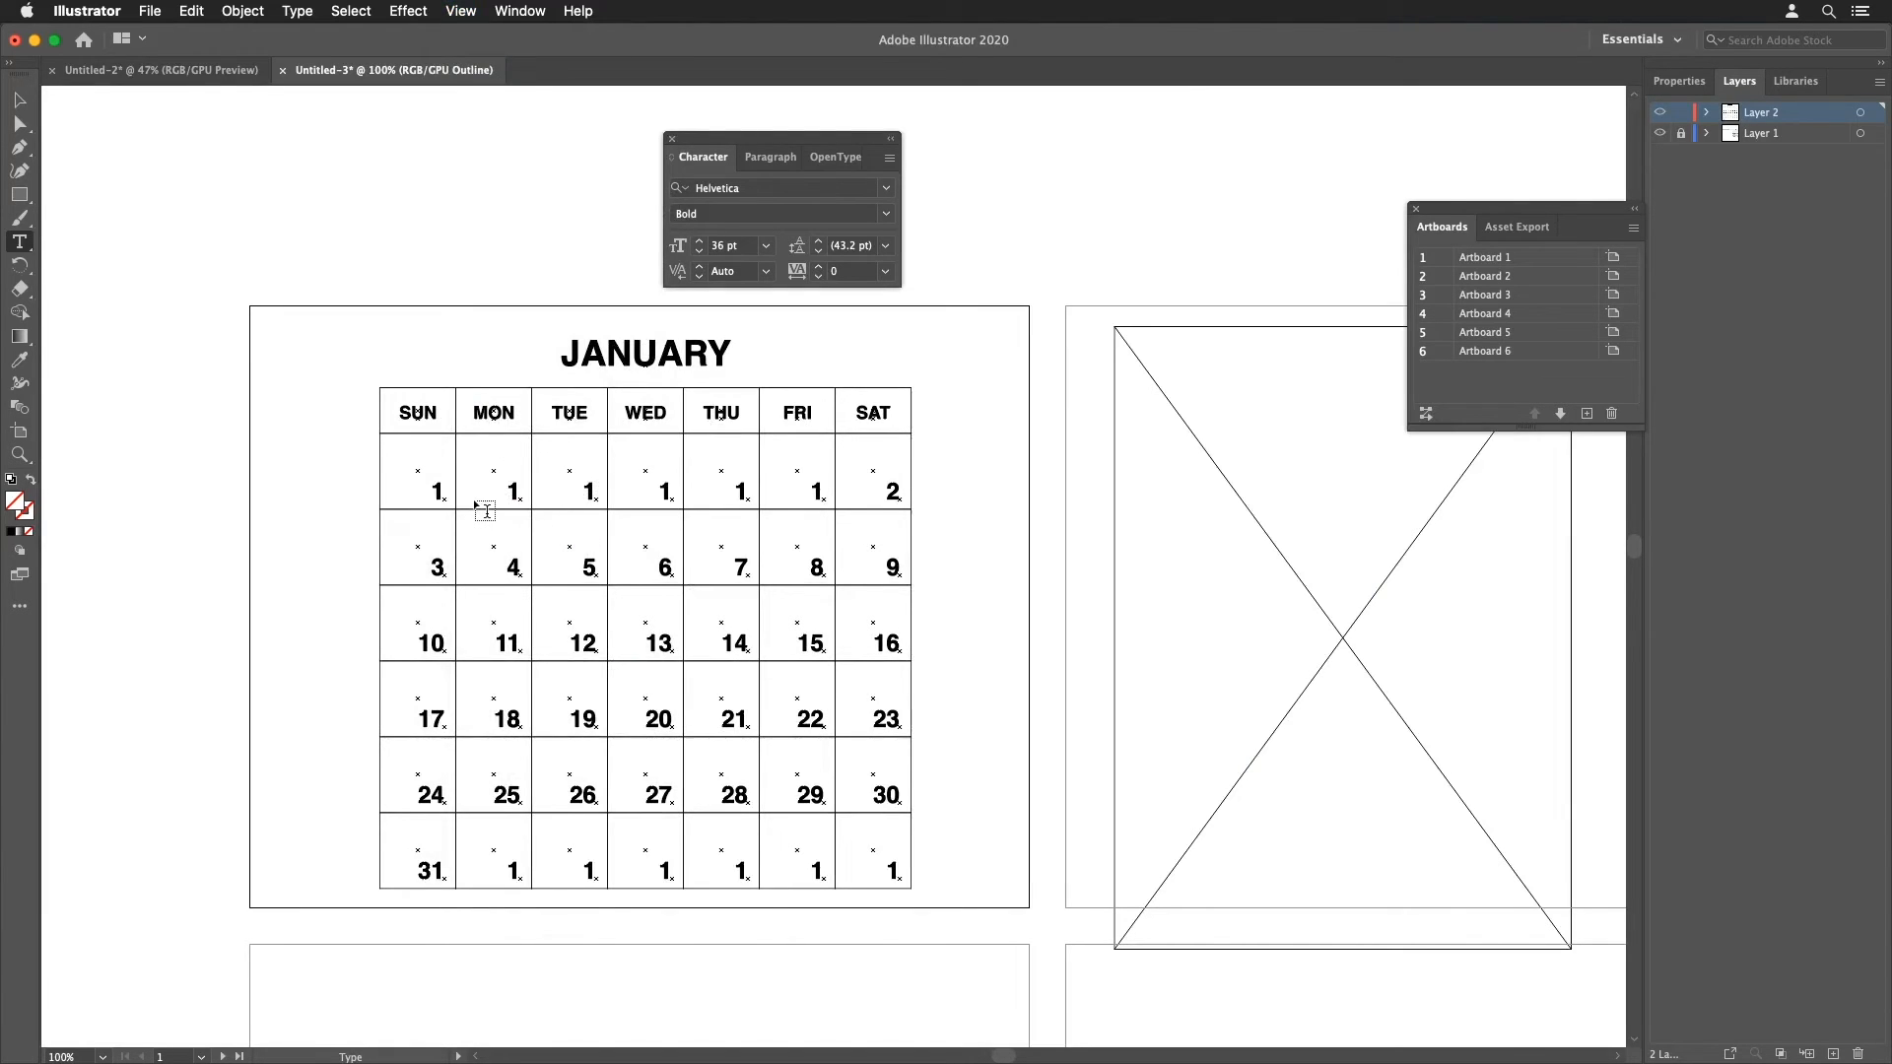
key("v")
left_click_drag(393, 471, 949, 881)
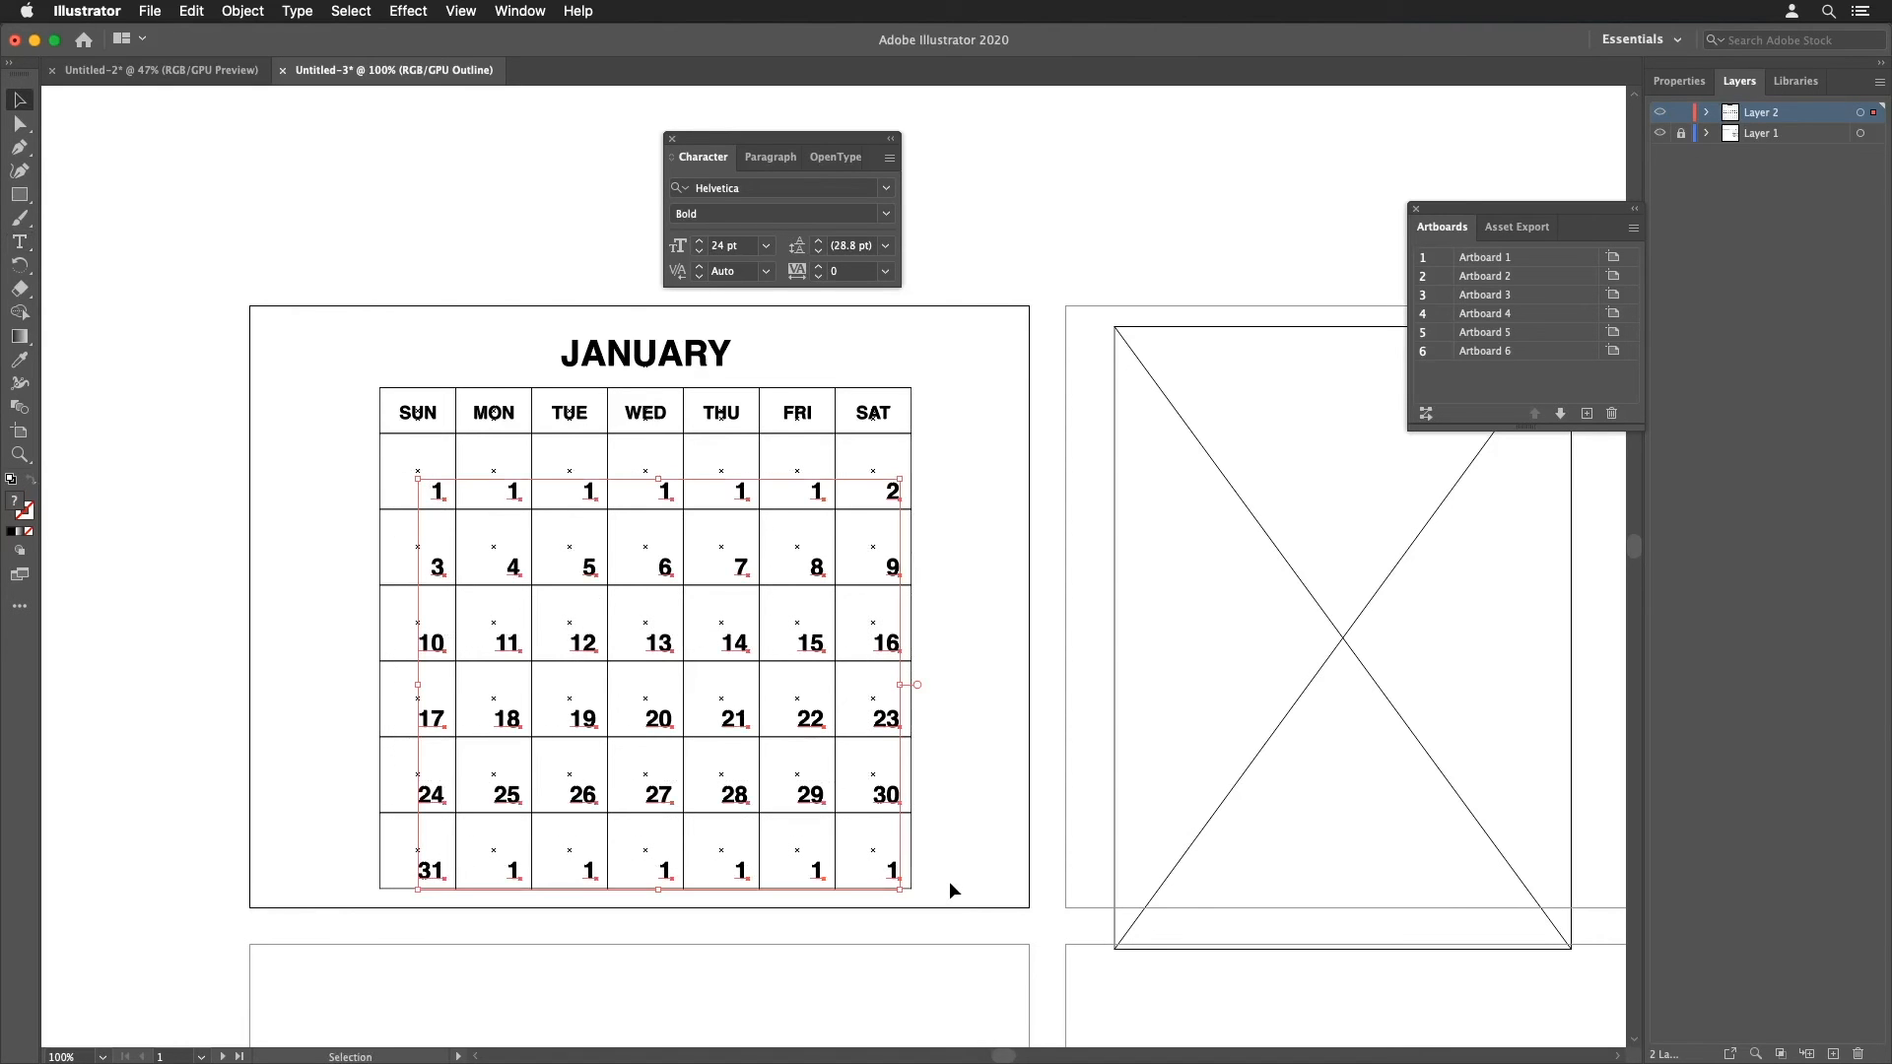
left_click(900, 887, "super")
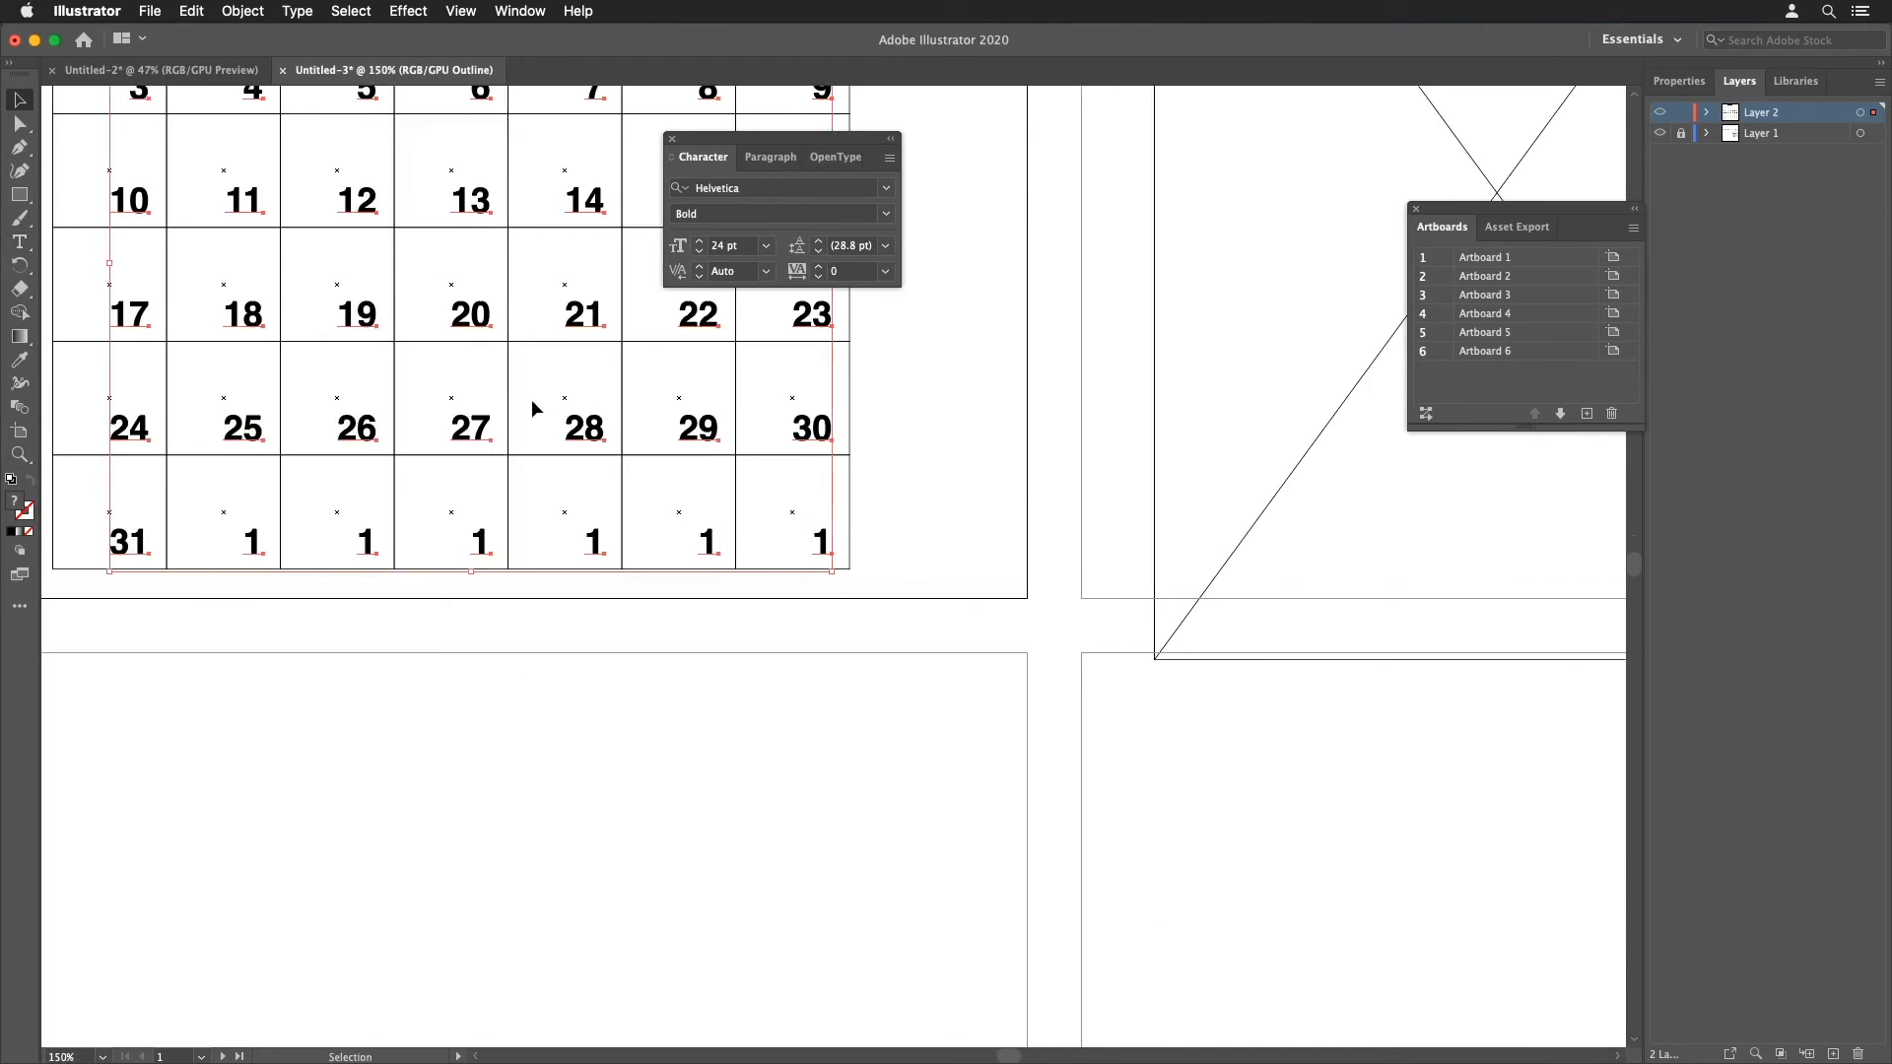
key("a")
left_click_drag(834, 557, 850, 581)
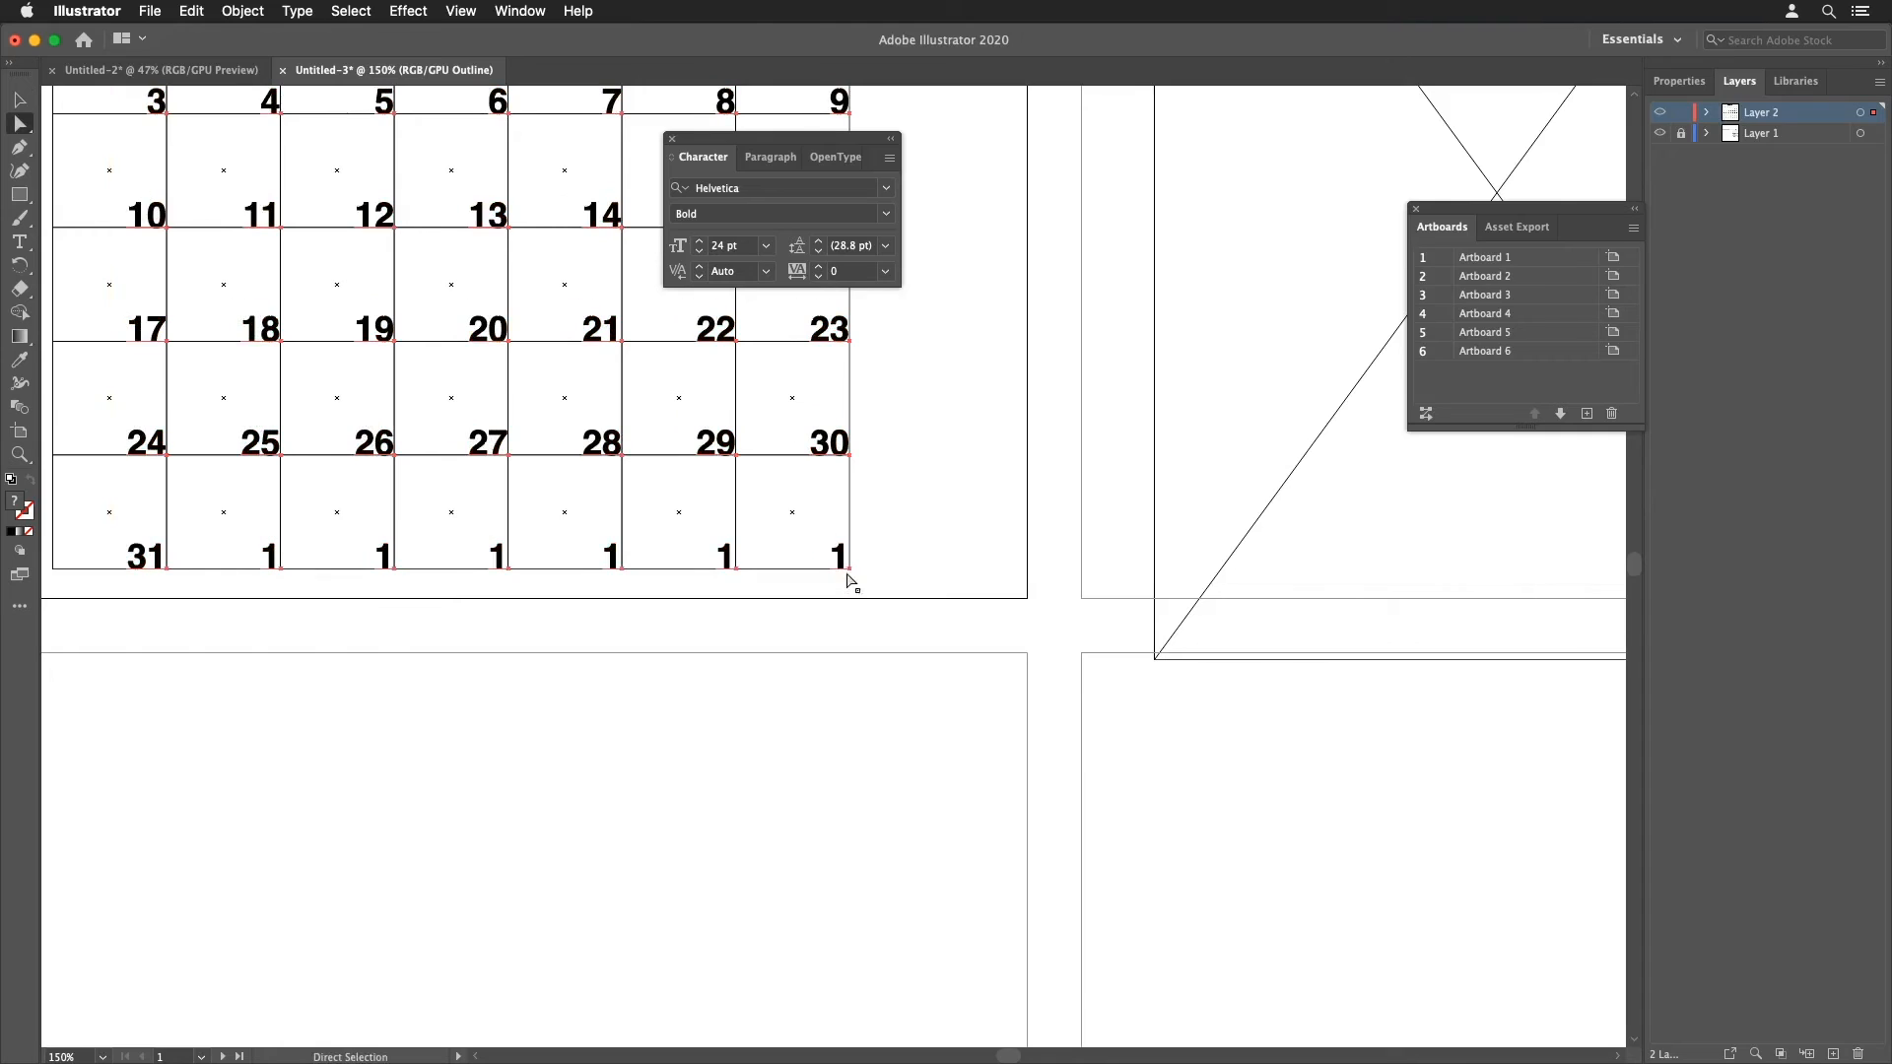
key("shift+Left")
key("shift+Up")
left_click(961, 540)
left_click(880, 573, "alt+super")
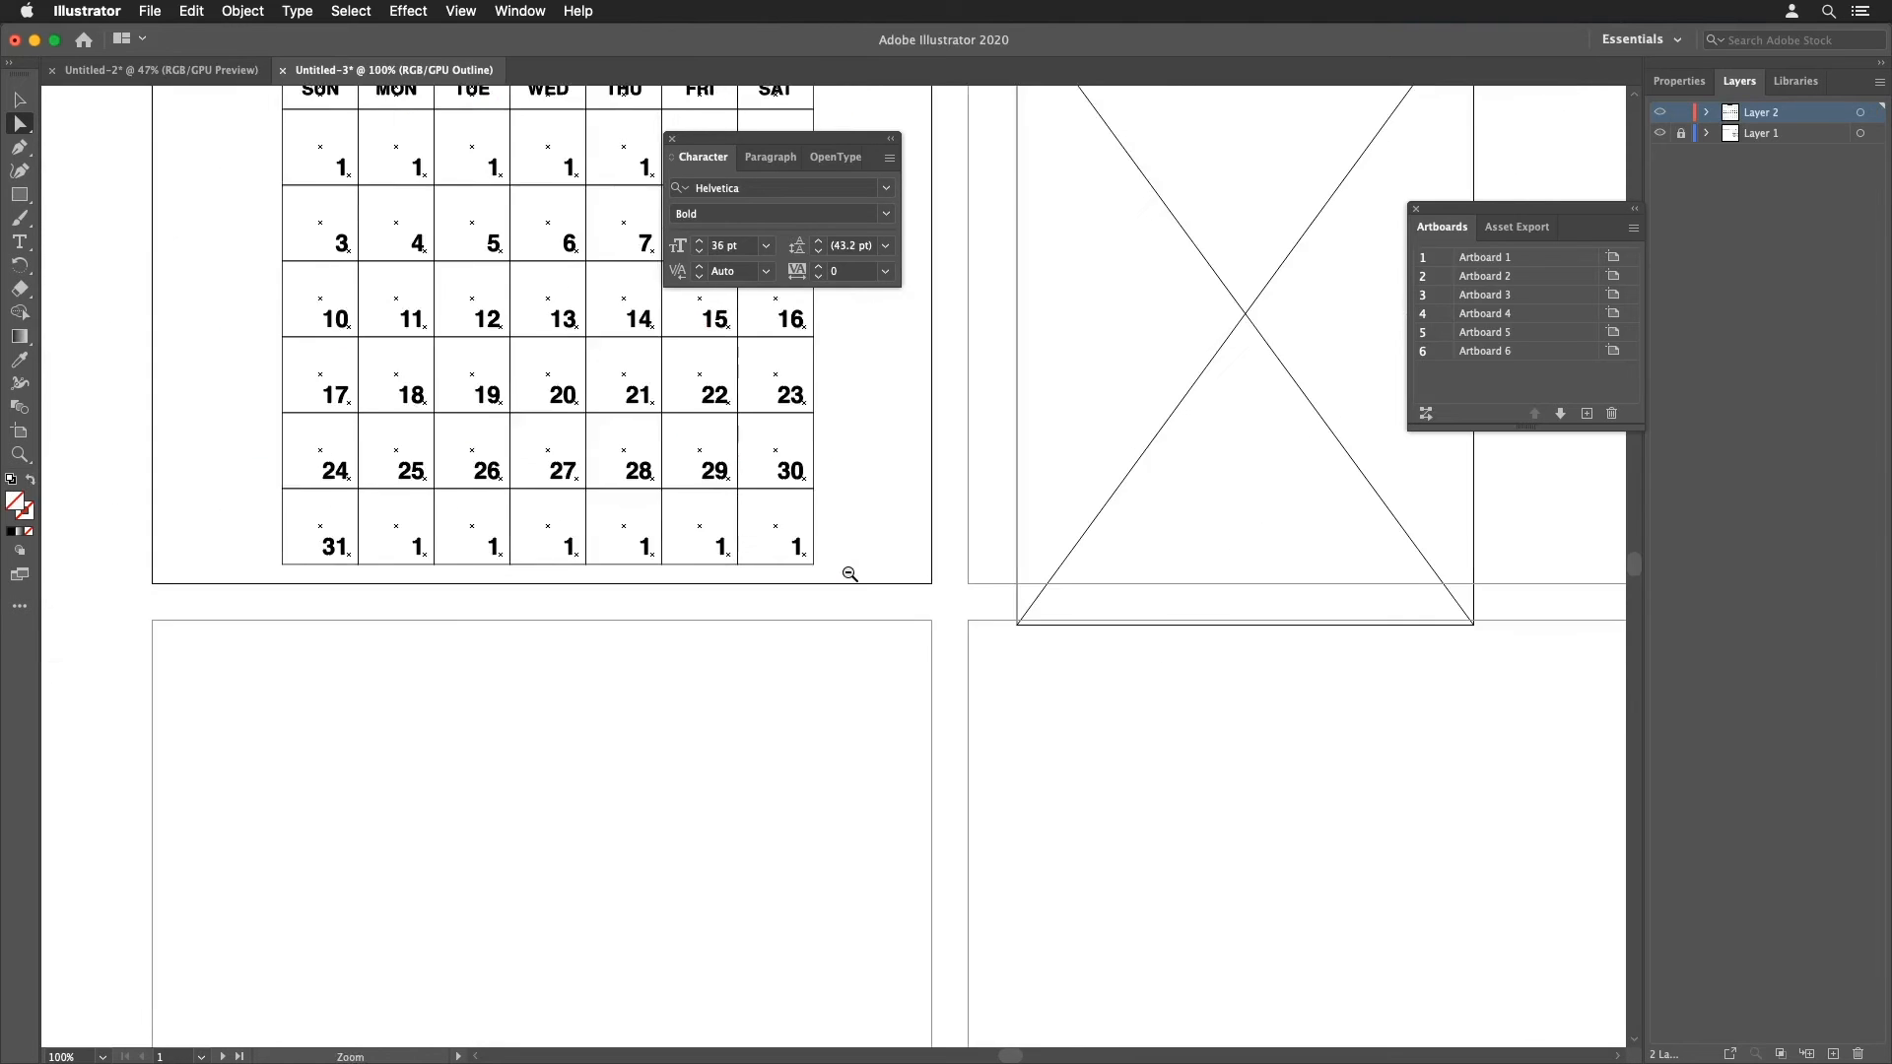
Step: Return to Preview view and shift the placed calendar artwork further right on the second artboard
left_click_drag(849, 573, 1061, 828)
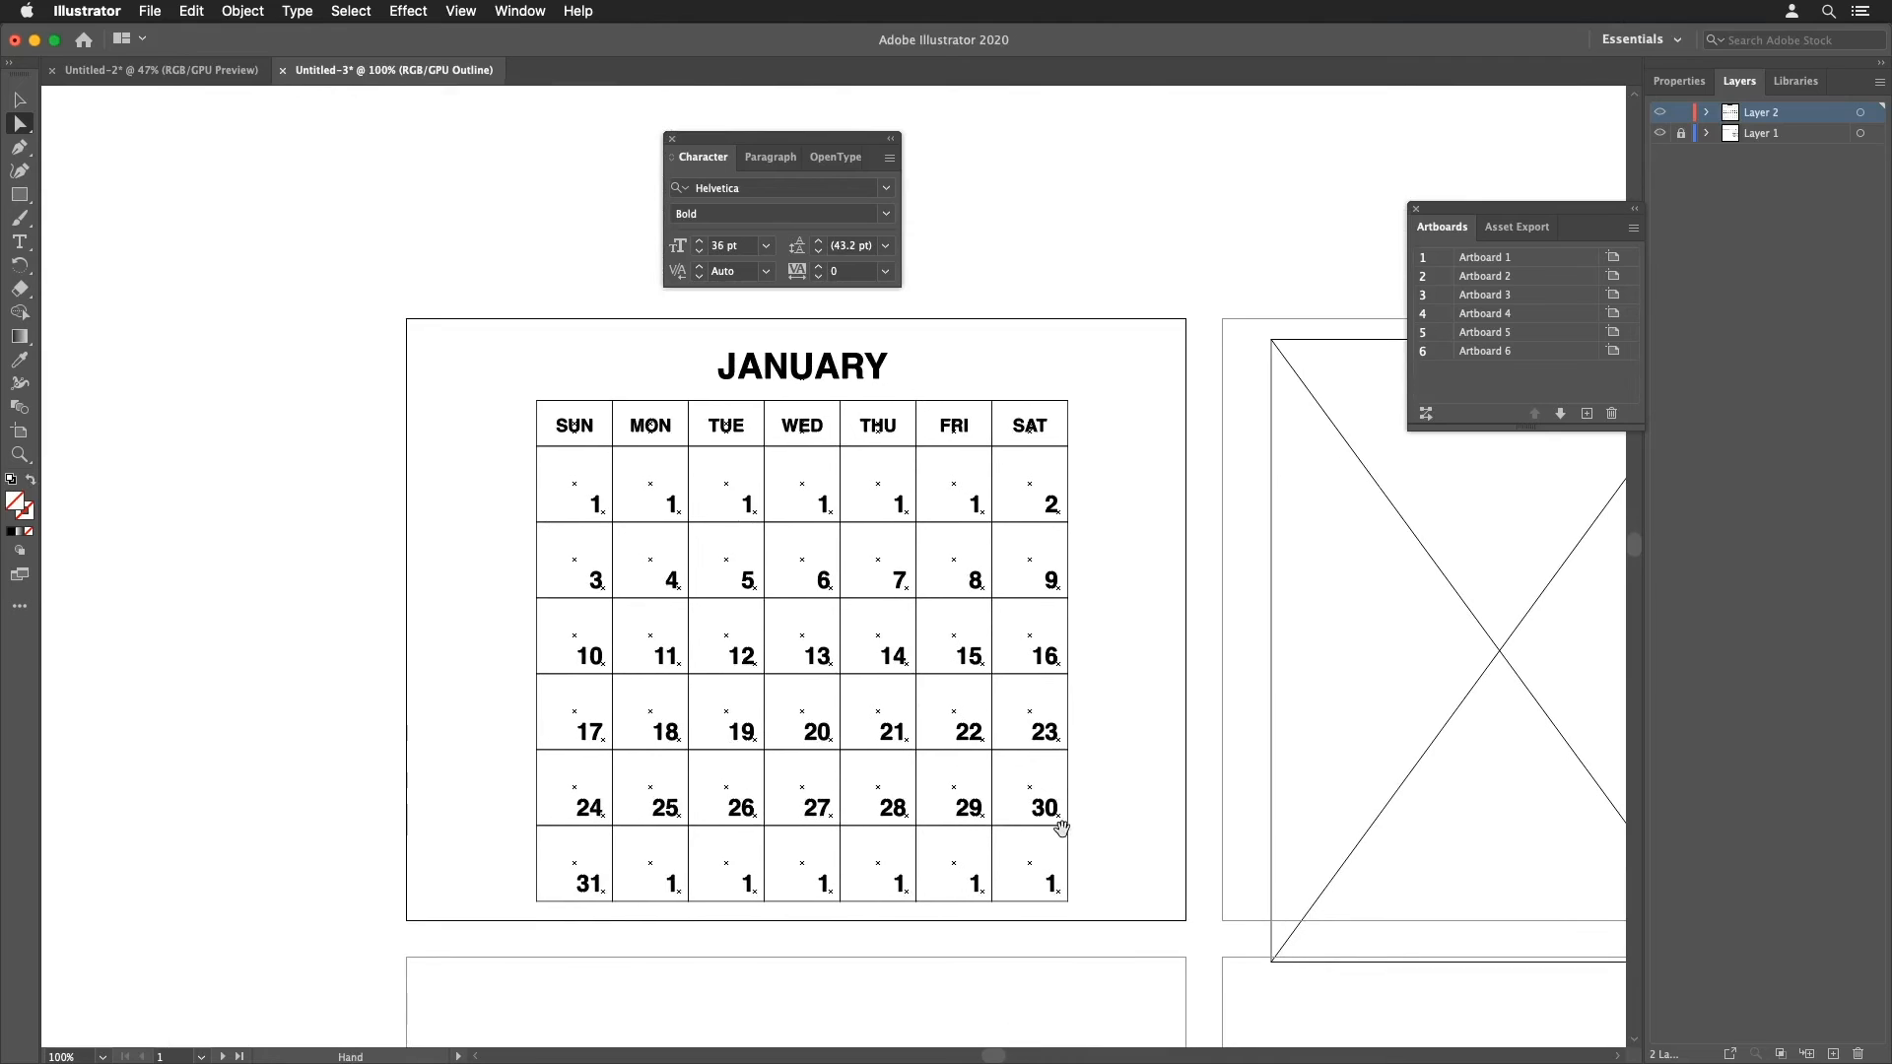
key("super+y")
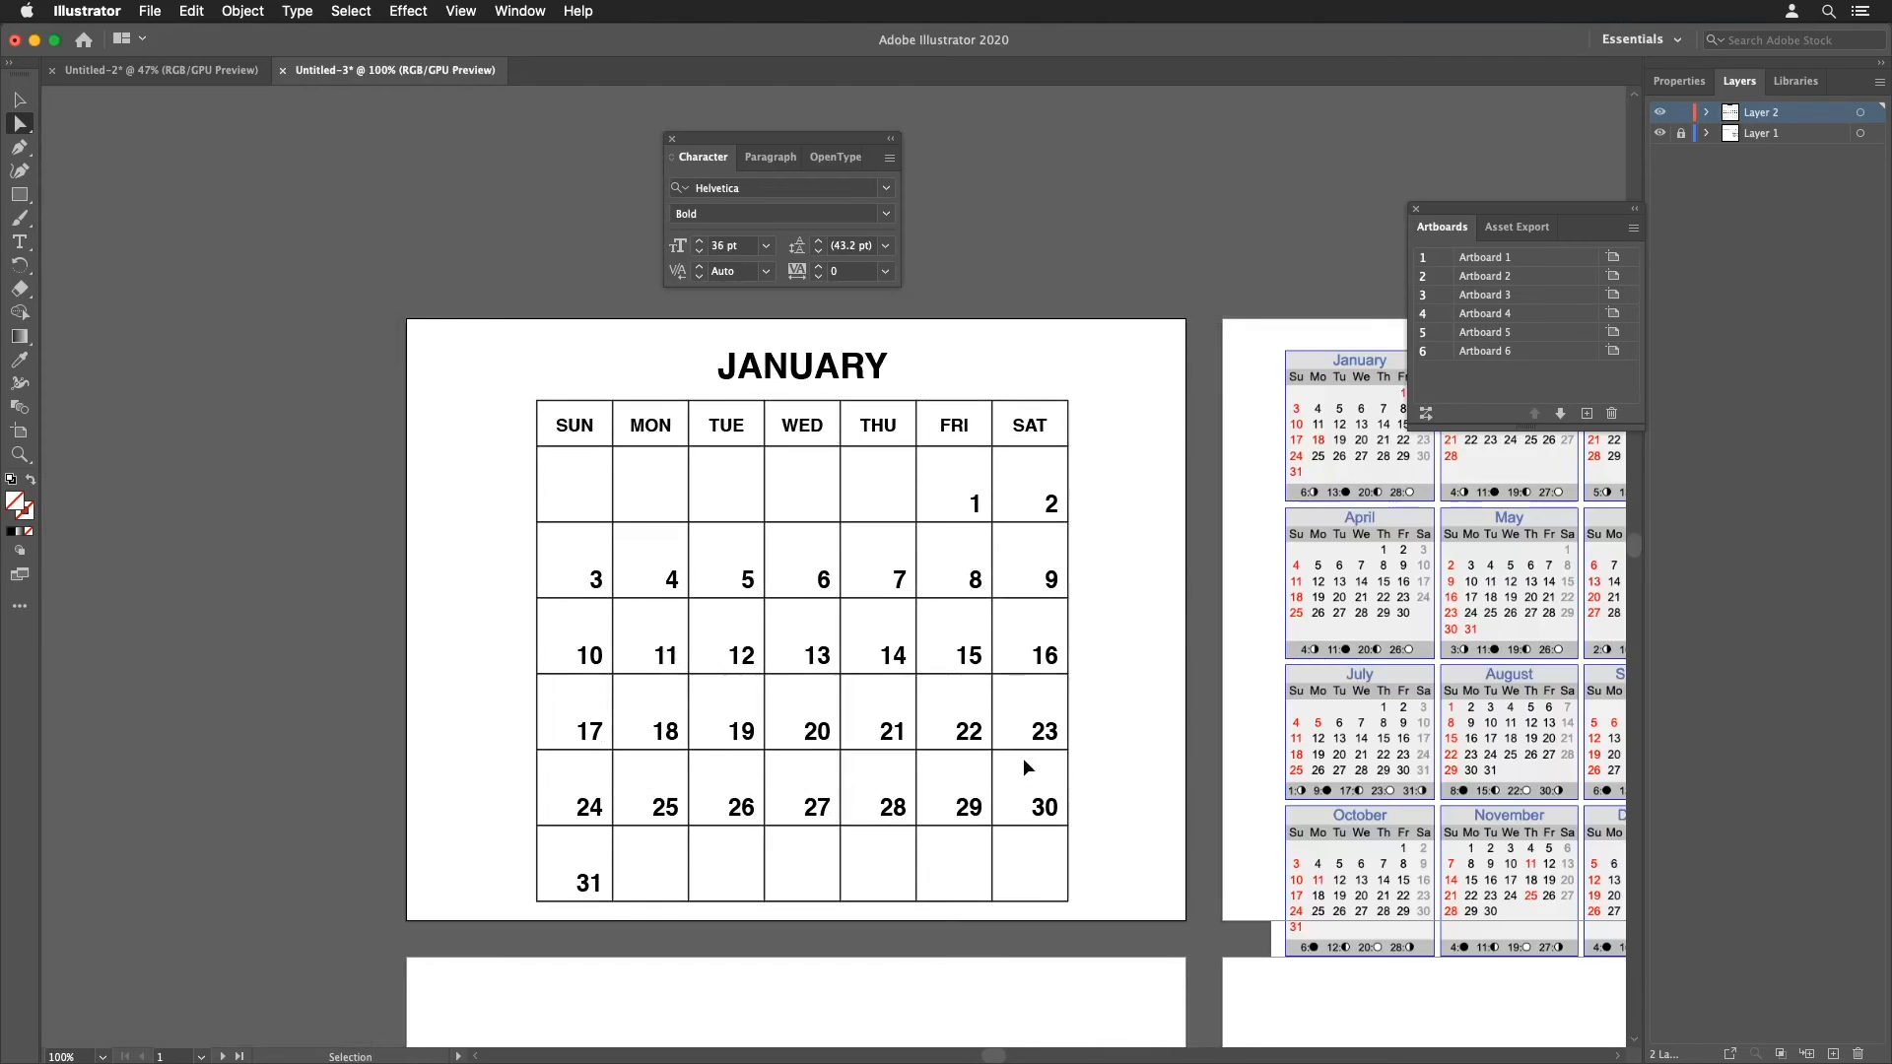
left_click_drag(1108, 790, 1013, 772)
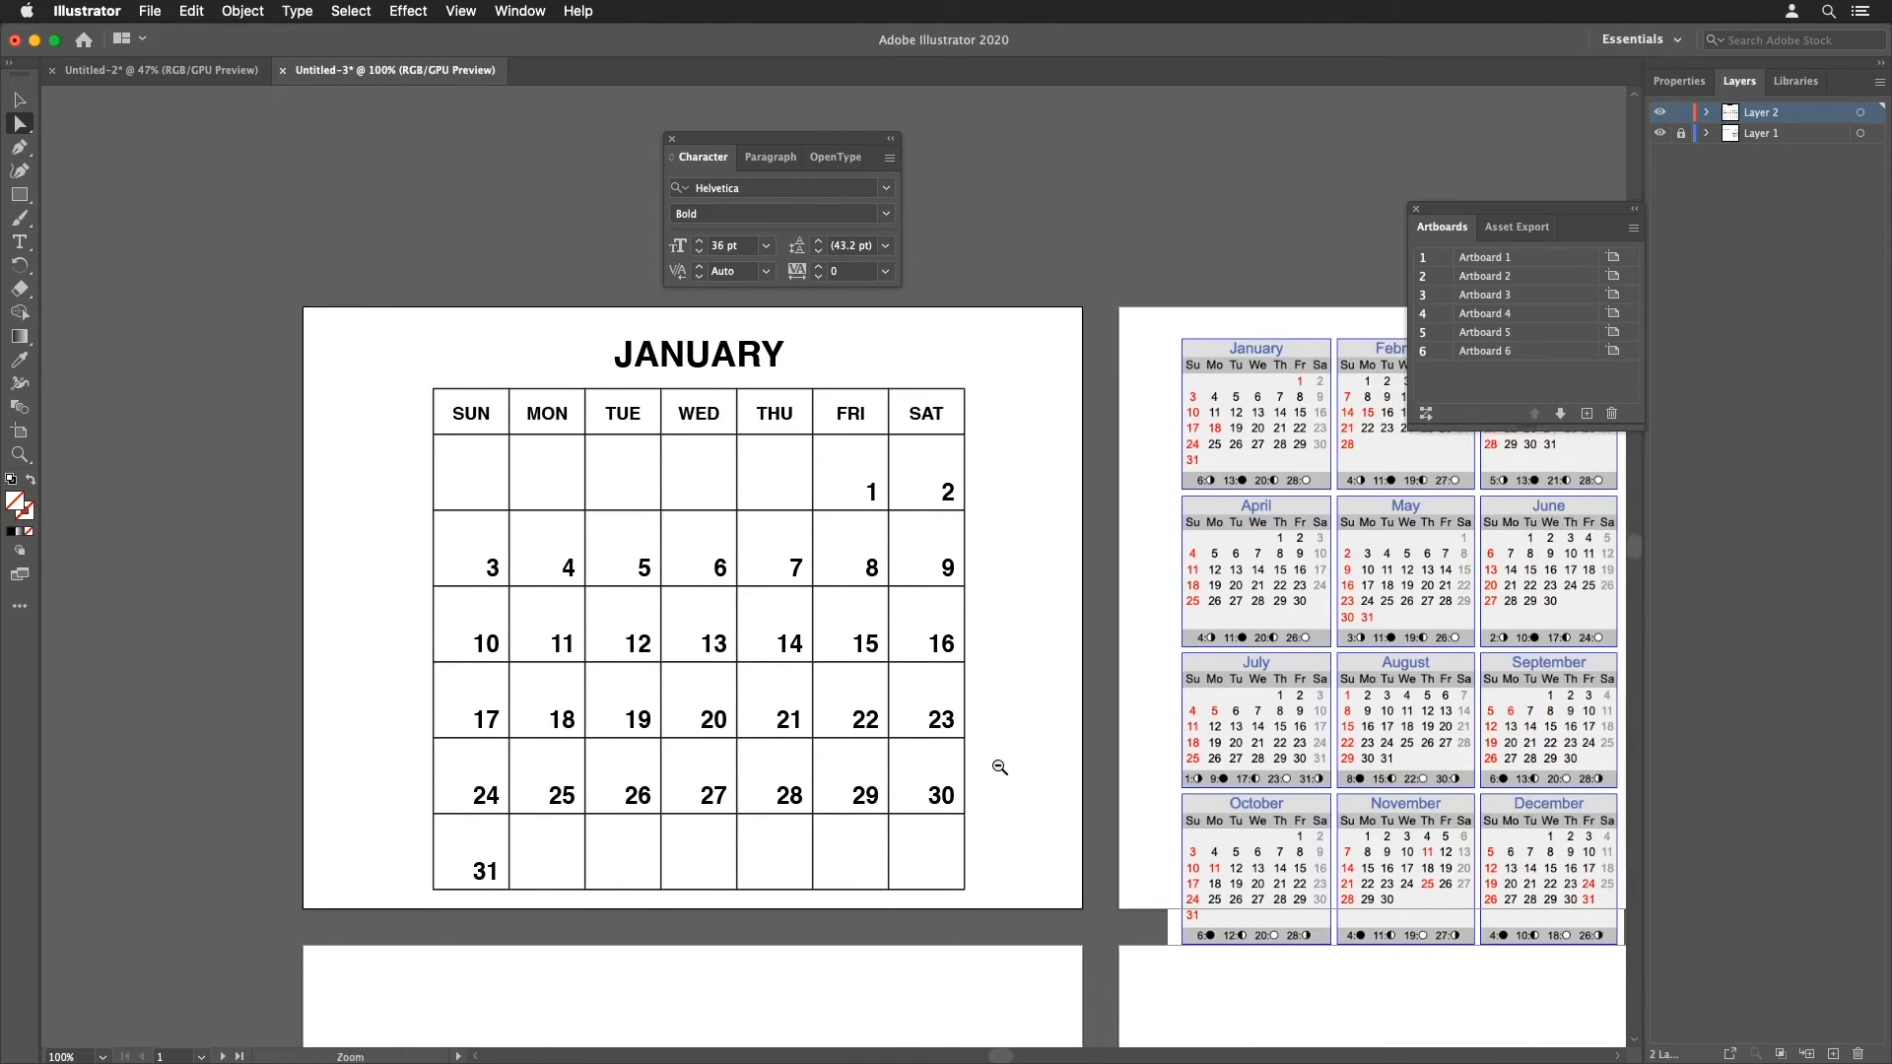
key("super+minus")
left_click_drag(841, 627, 720, 726)
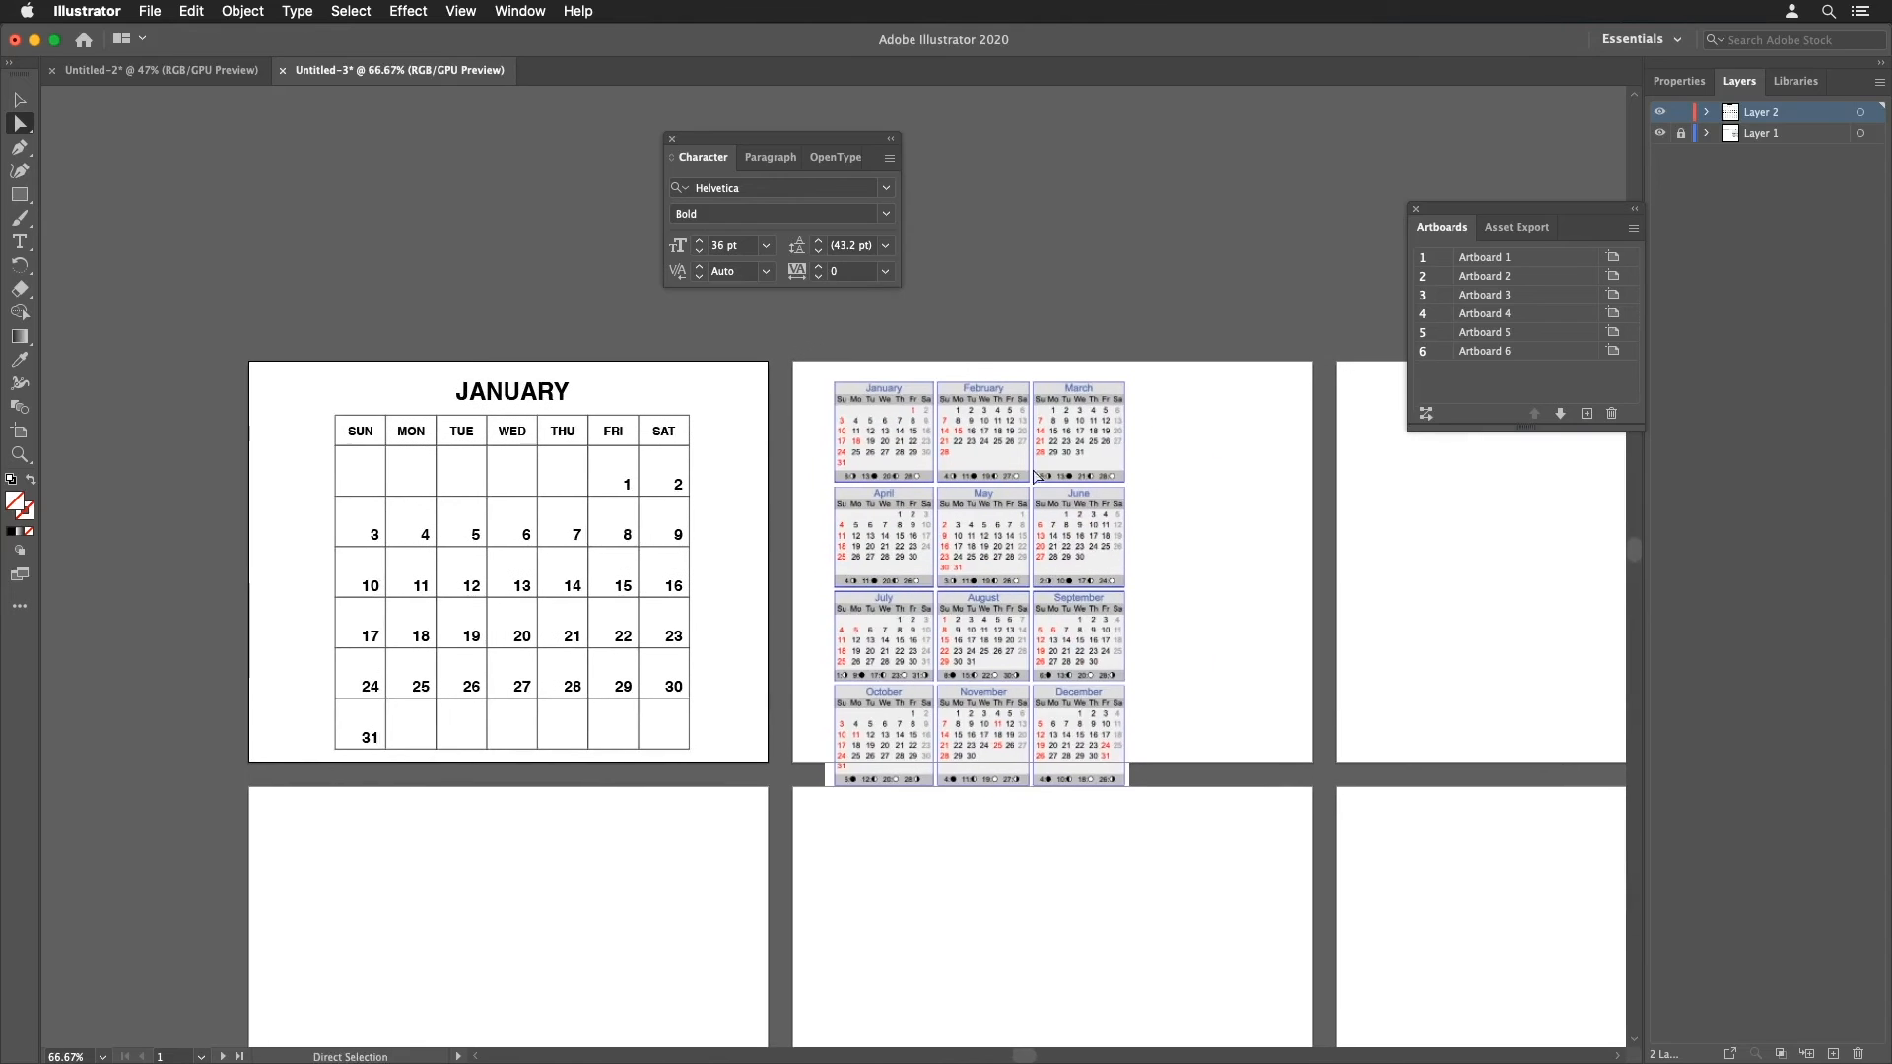
left_click(960, 504)
left_click_drag(961, 504, 1152, 570)
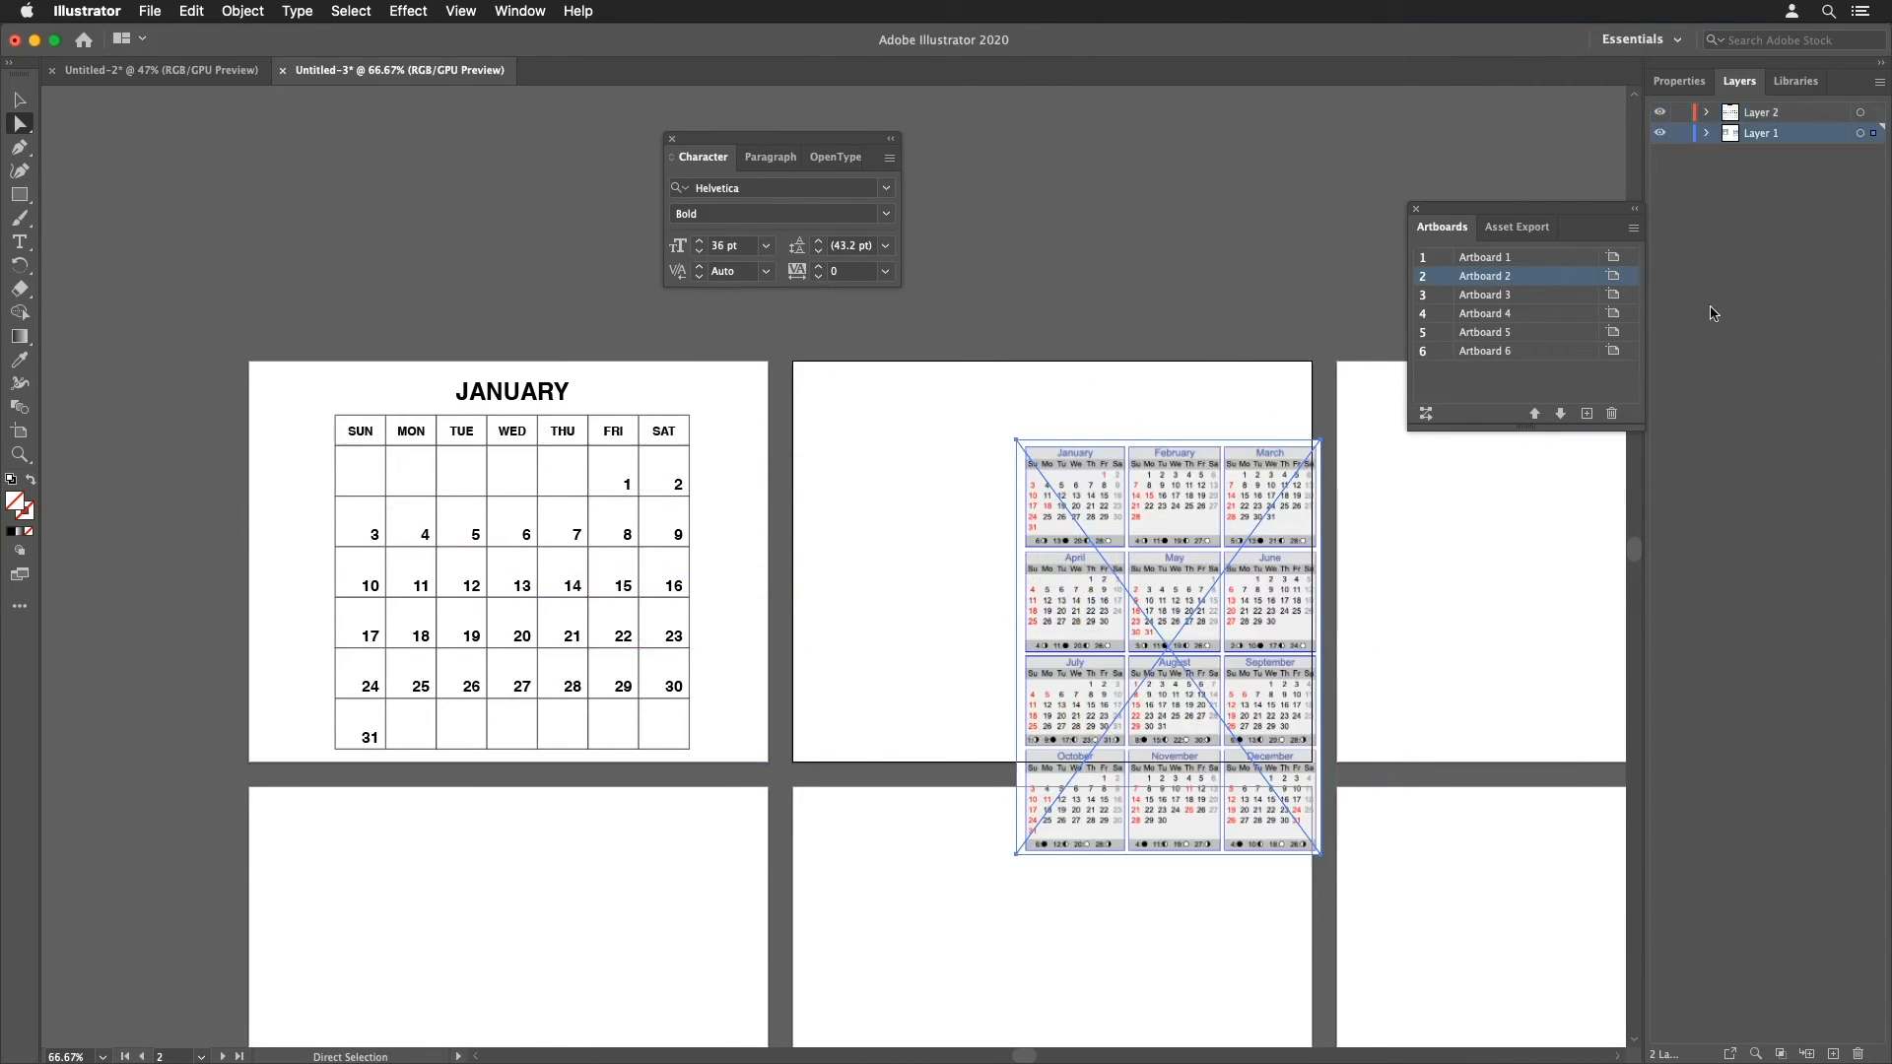
Step: Move the calendar artwork onto a new layer and hide that layer
left_click(1832, 1054)
left_click_drag(1788, 139, 1874, 154)
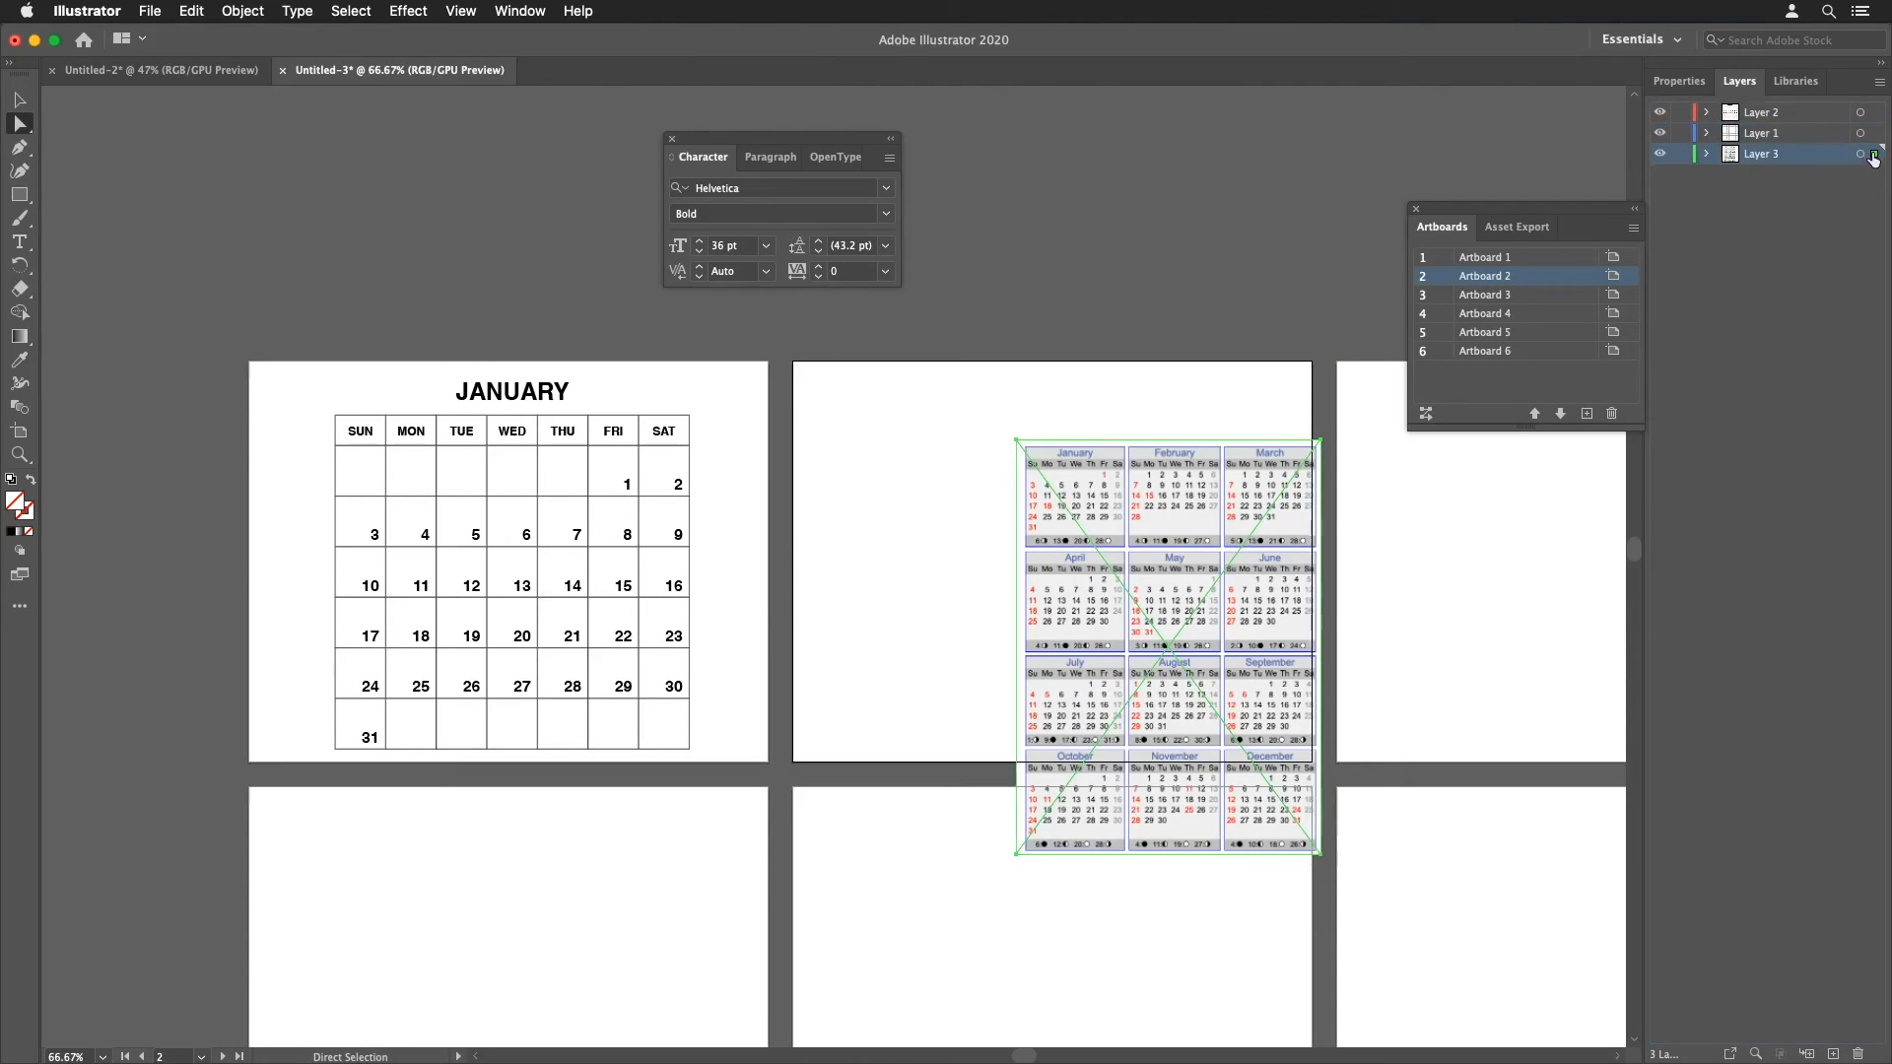
left_click(1660, 155)
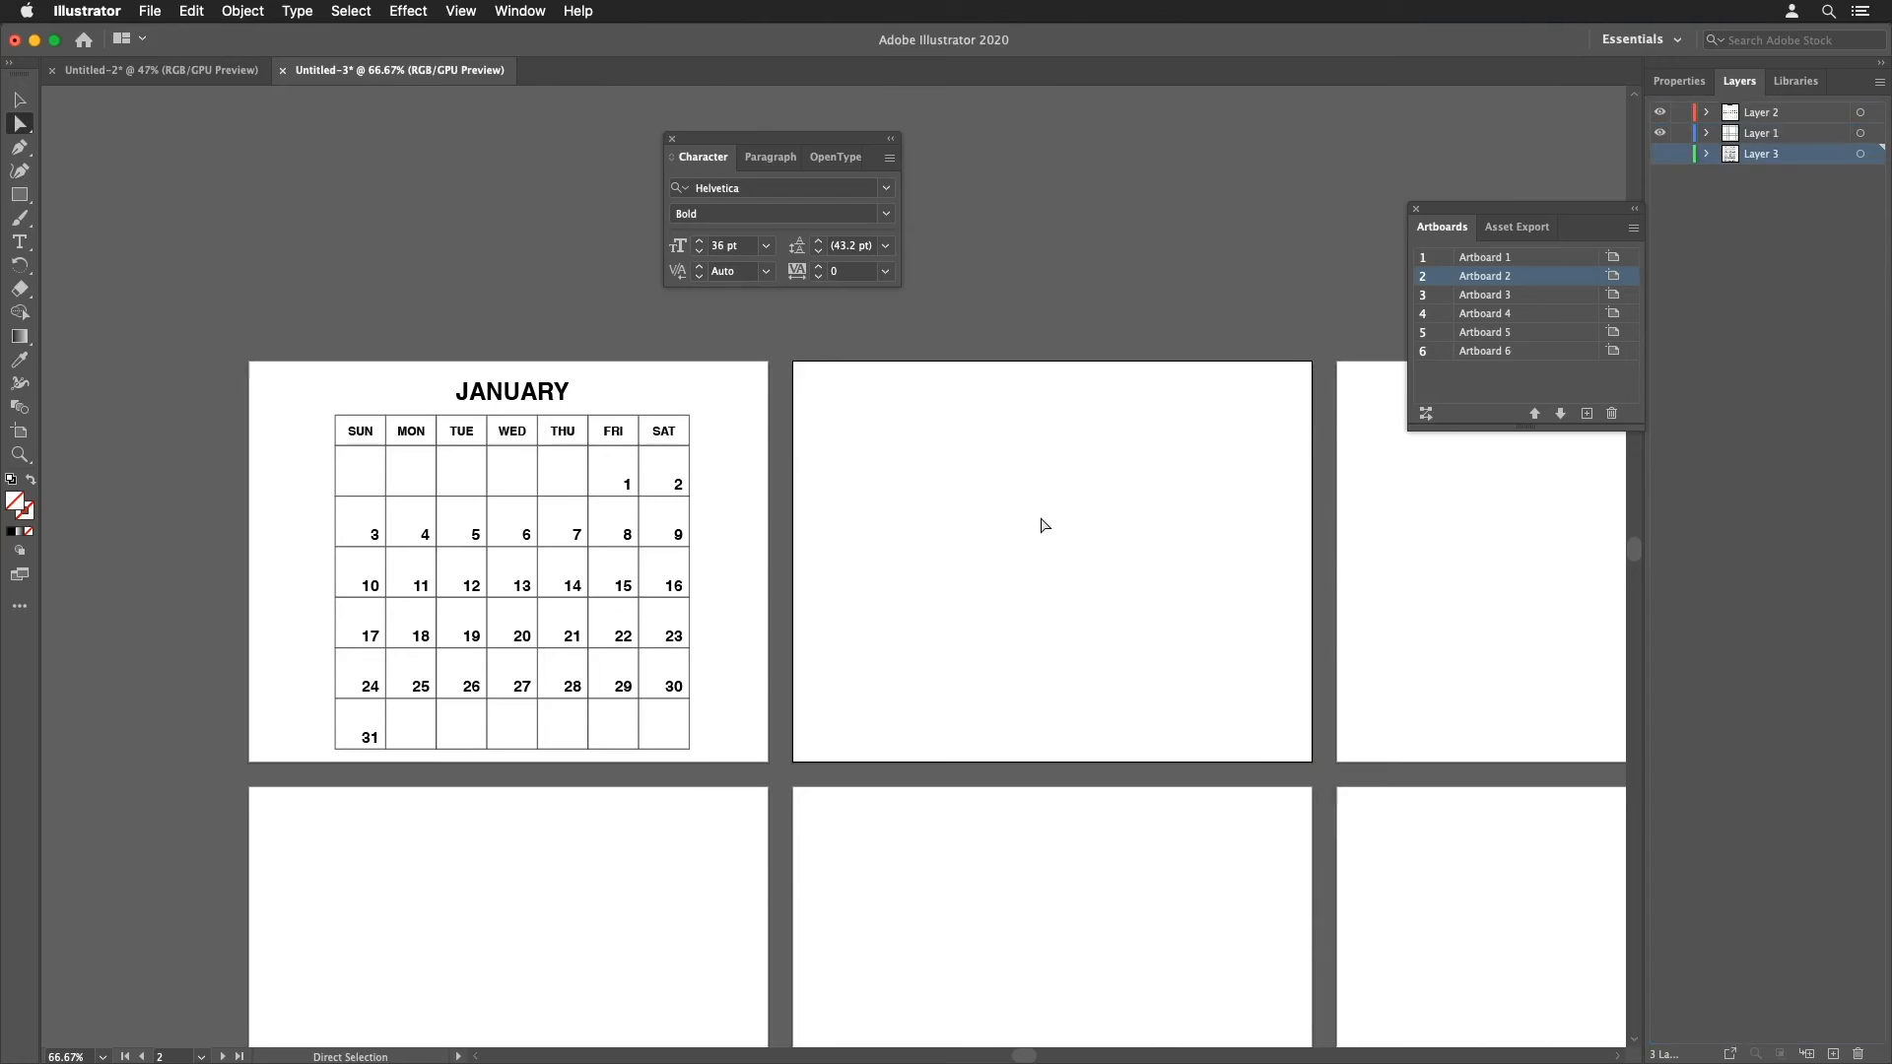
Step: Select the whole January calendar on Layer 1 and cut it
key("super+minus")
left_click_drag(1110, 600, 1078, 453)
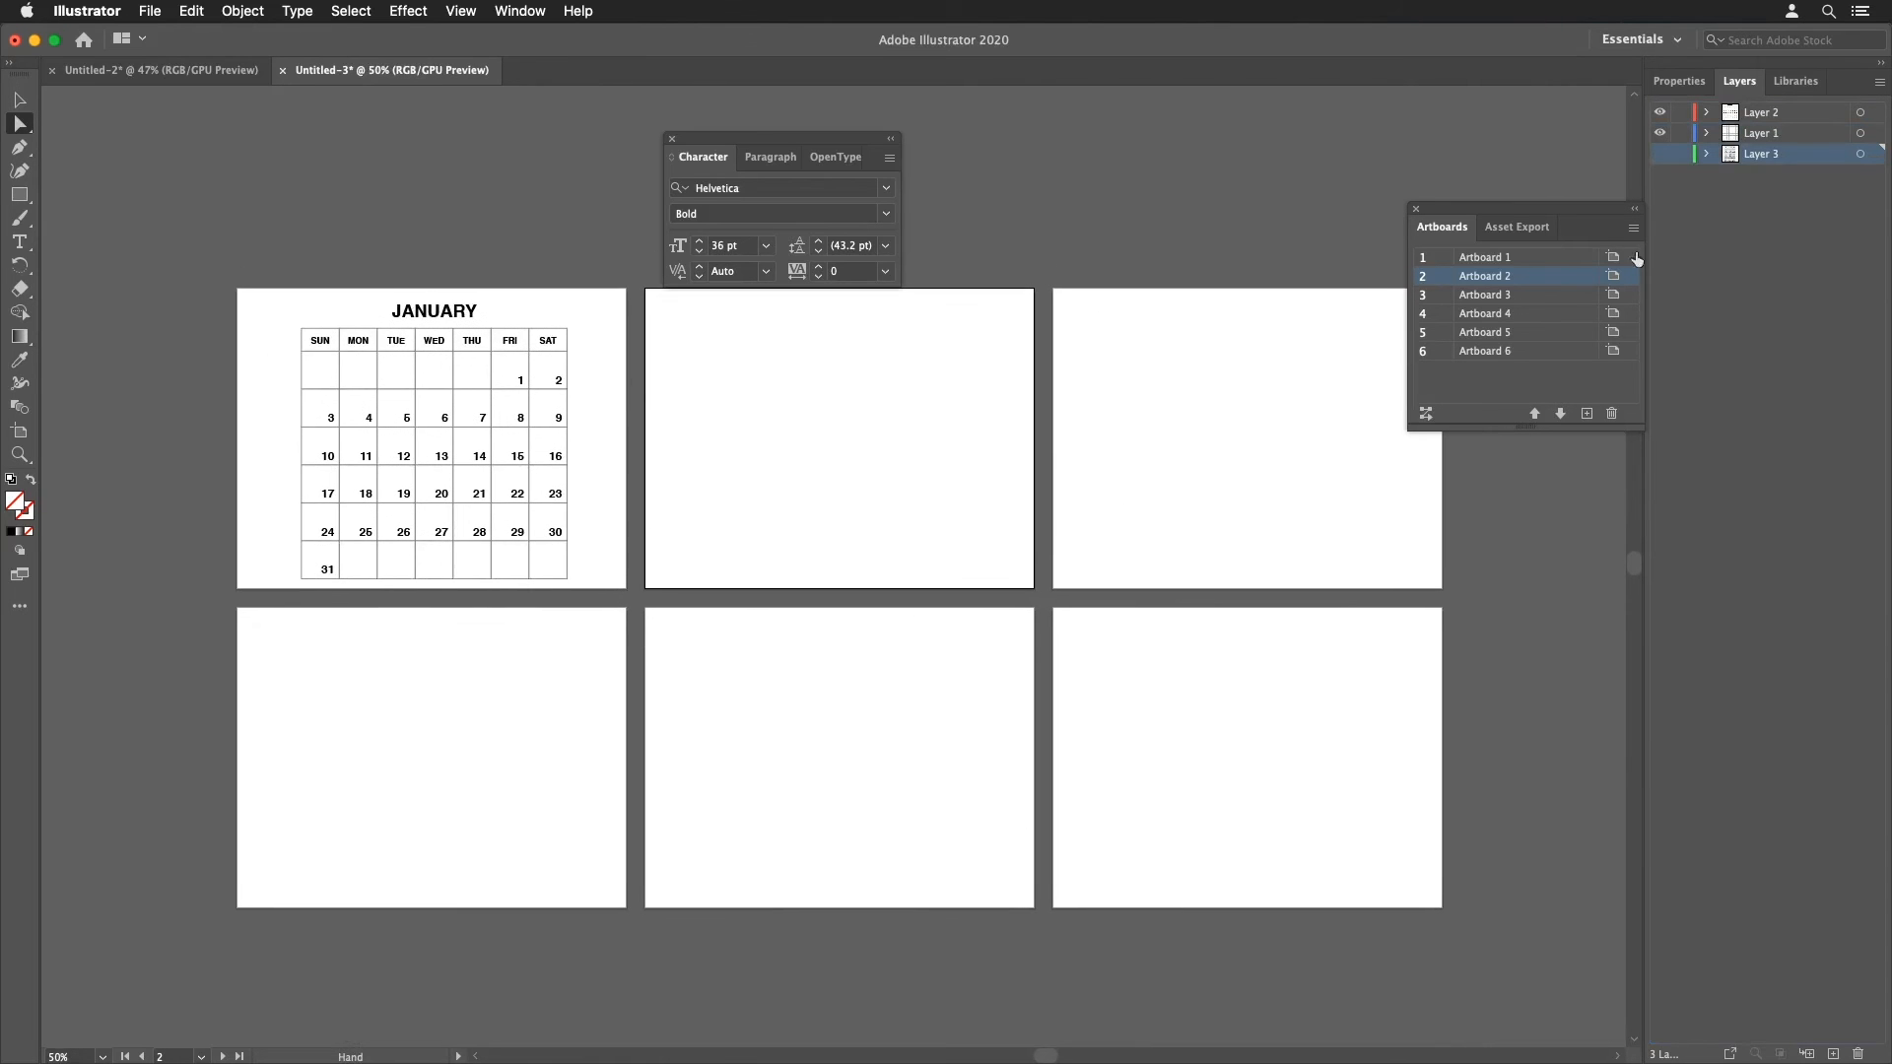
left_click(1768, 132)
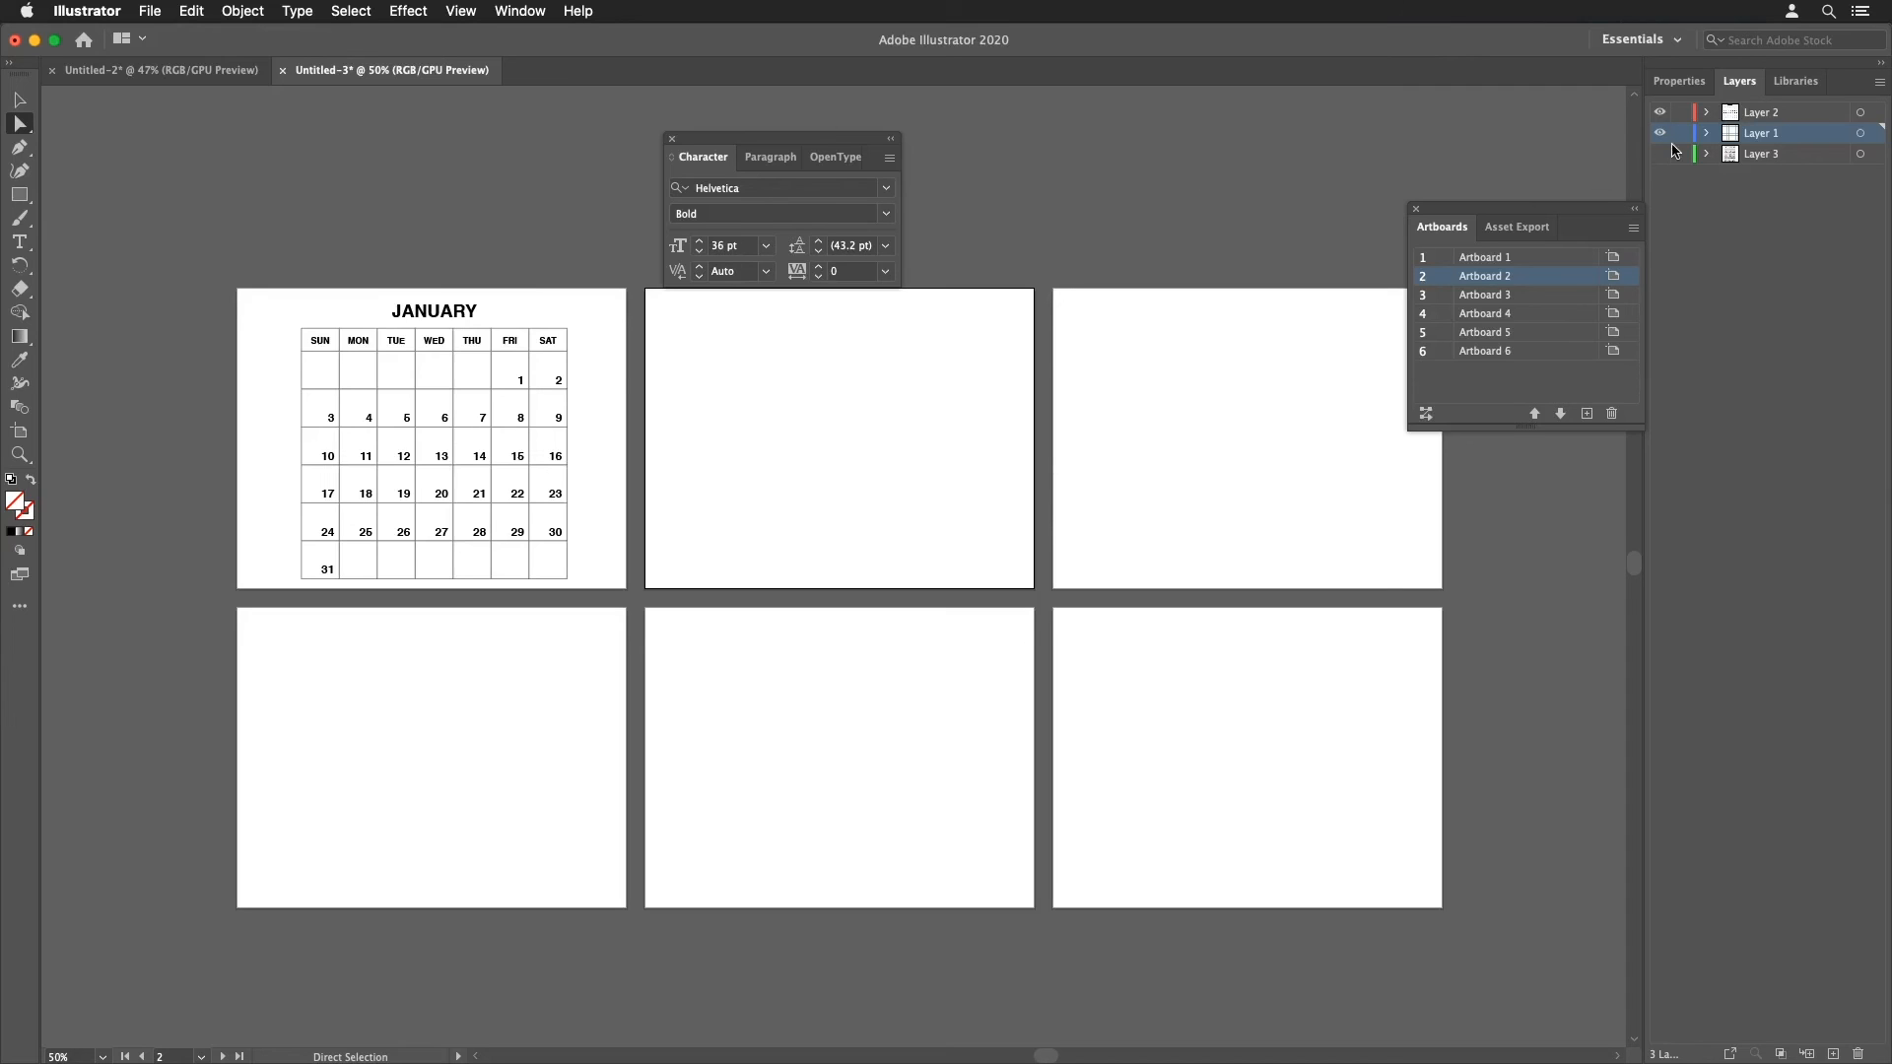
left_click(31, 106)
left_click_drag(162, 204, 597, 603)
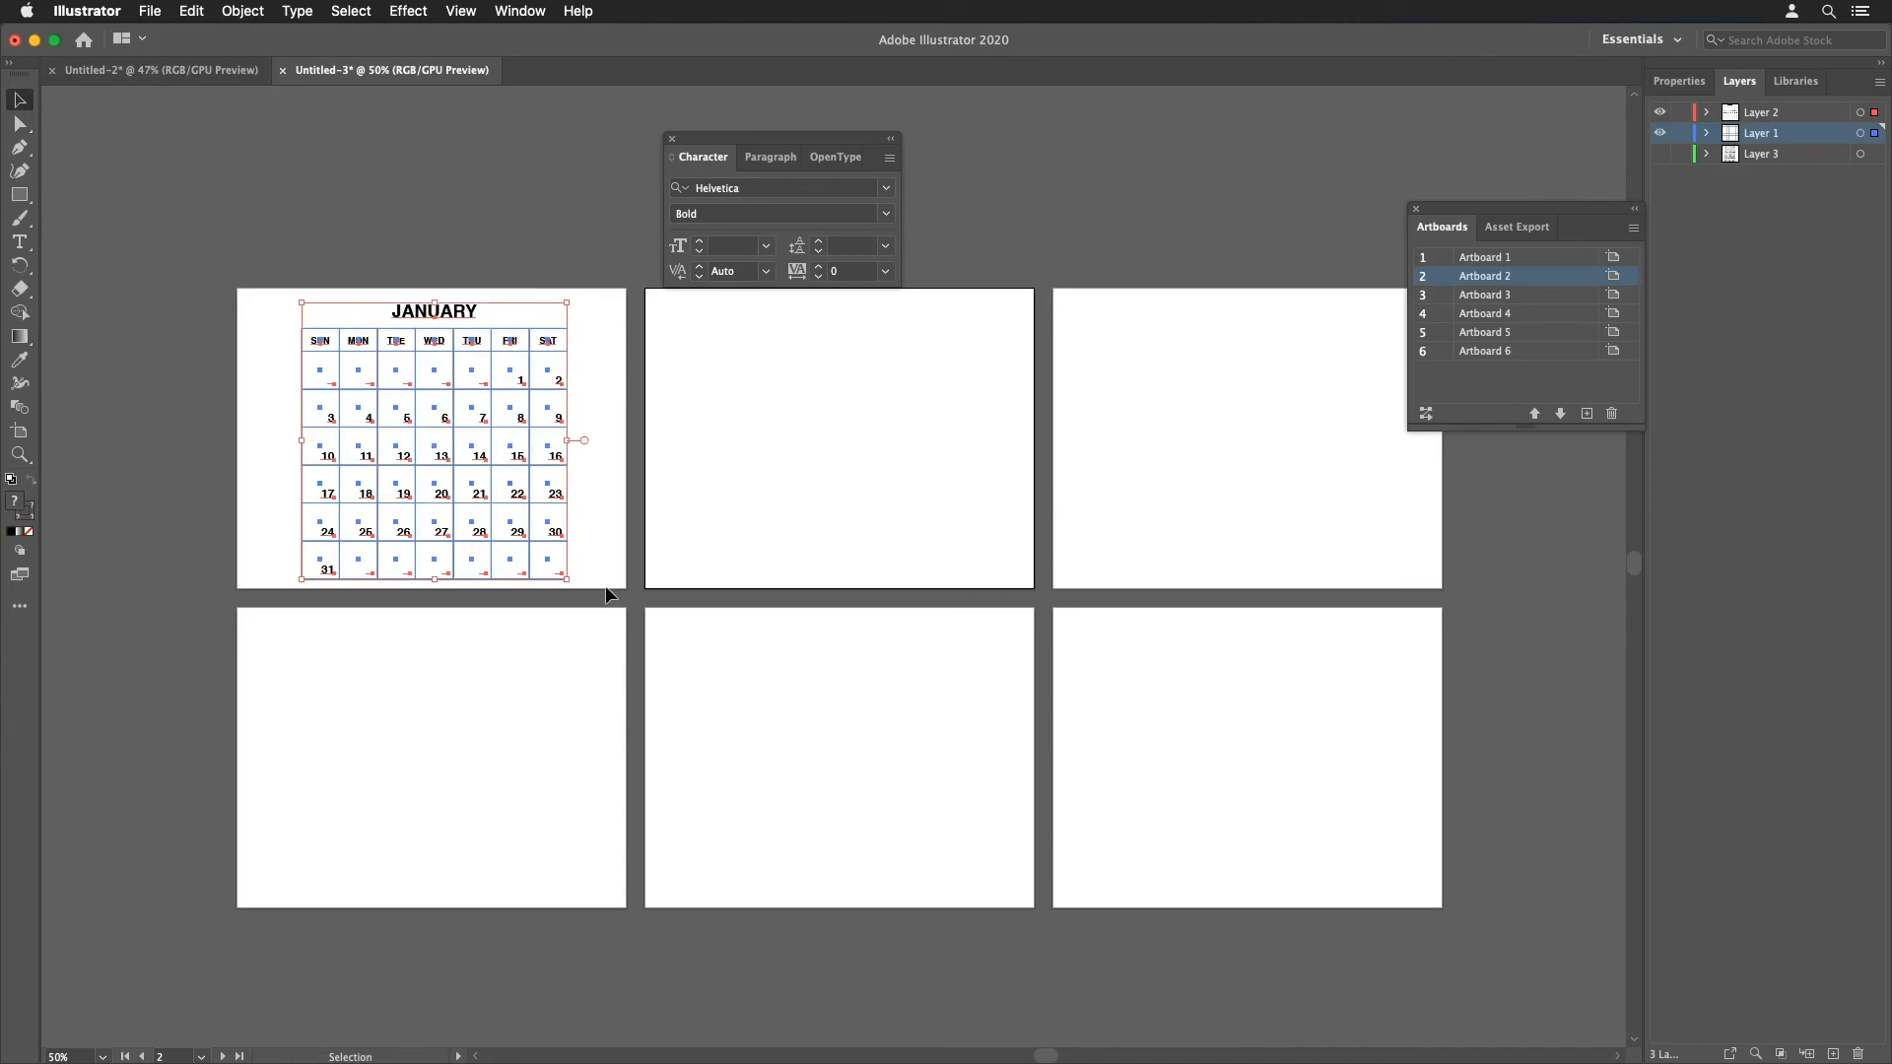
left_click(186, 11)
left_click(202, 84)
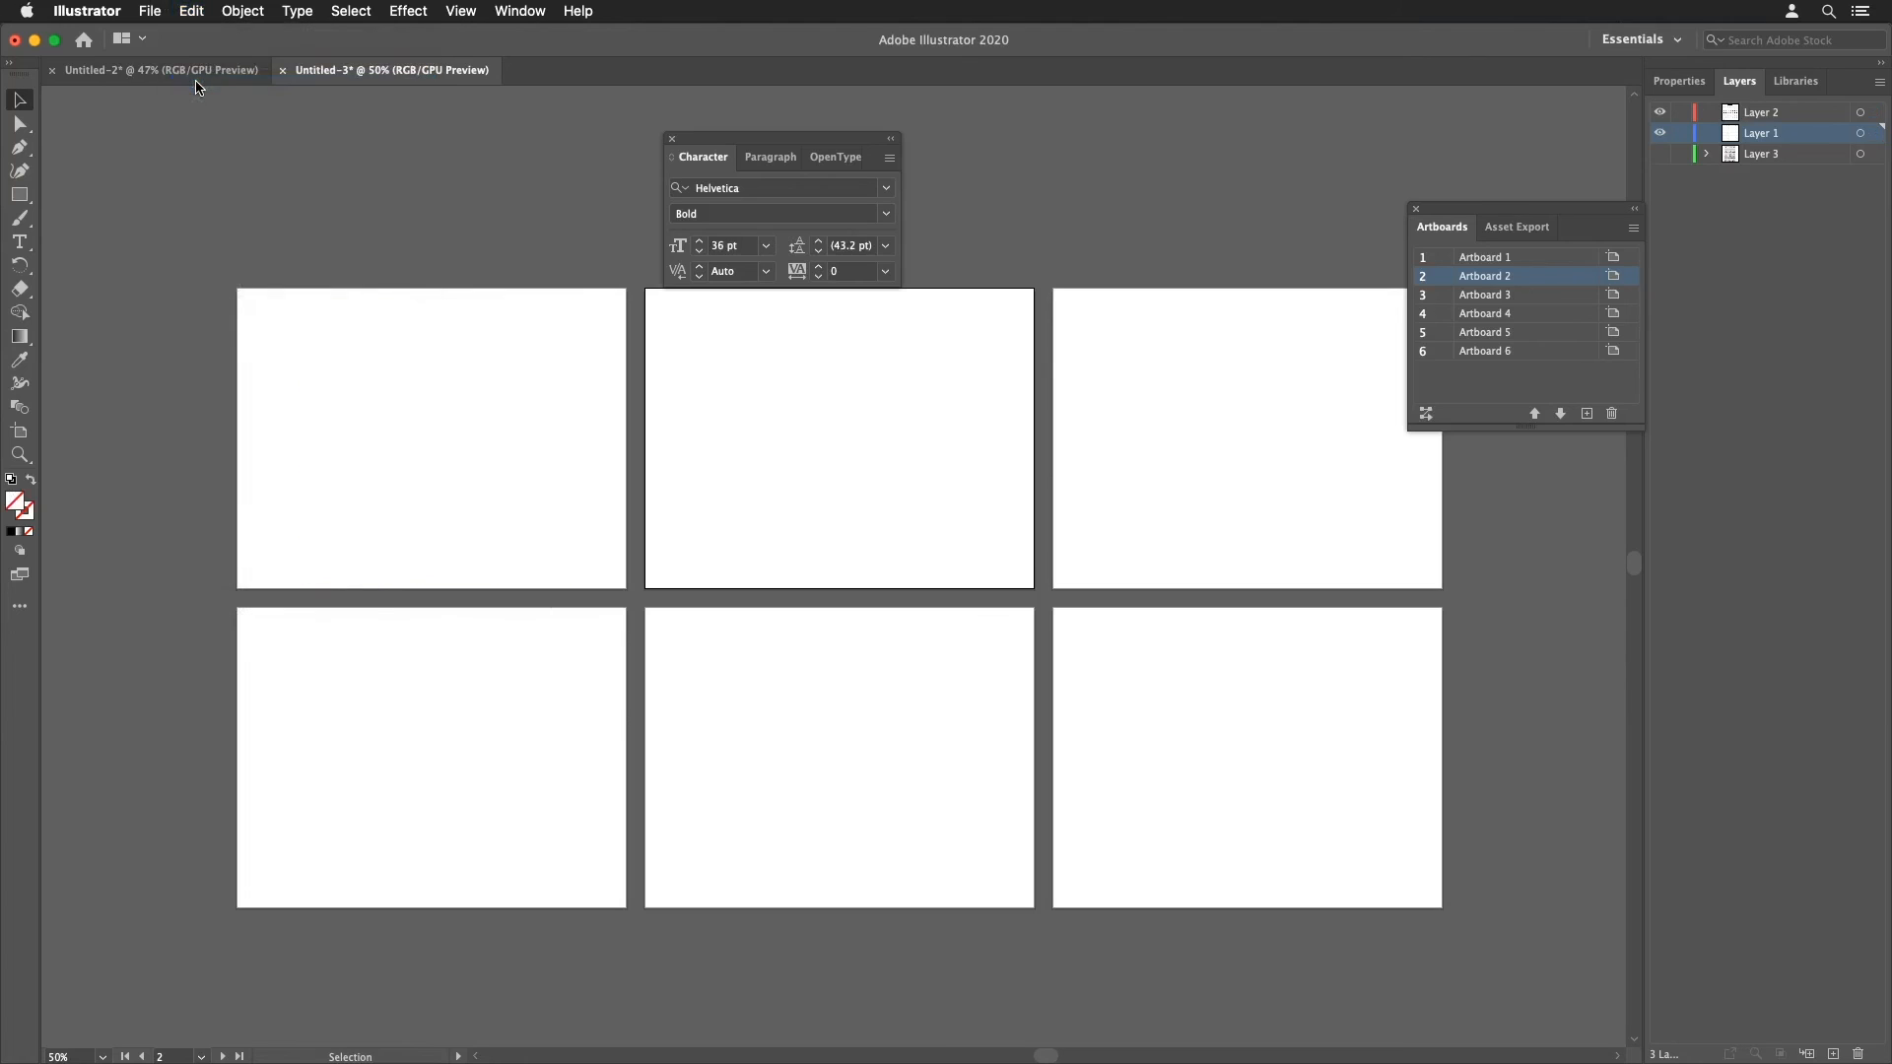
Step: Try pasting the calendar on all artboards, then undo it
left_click(200, 14)
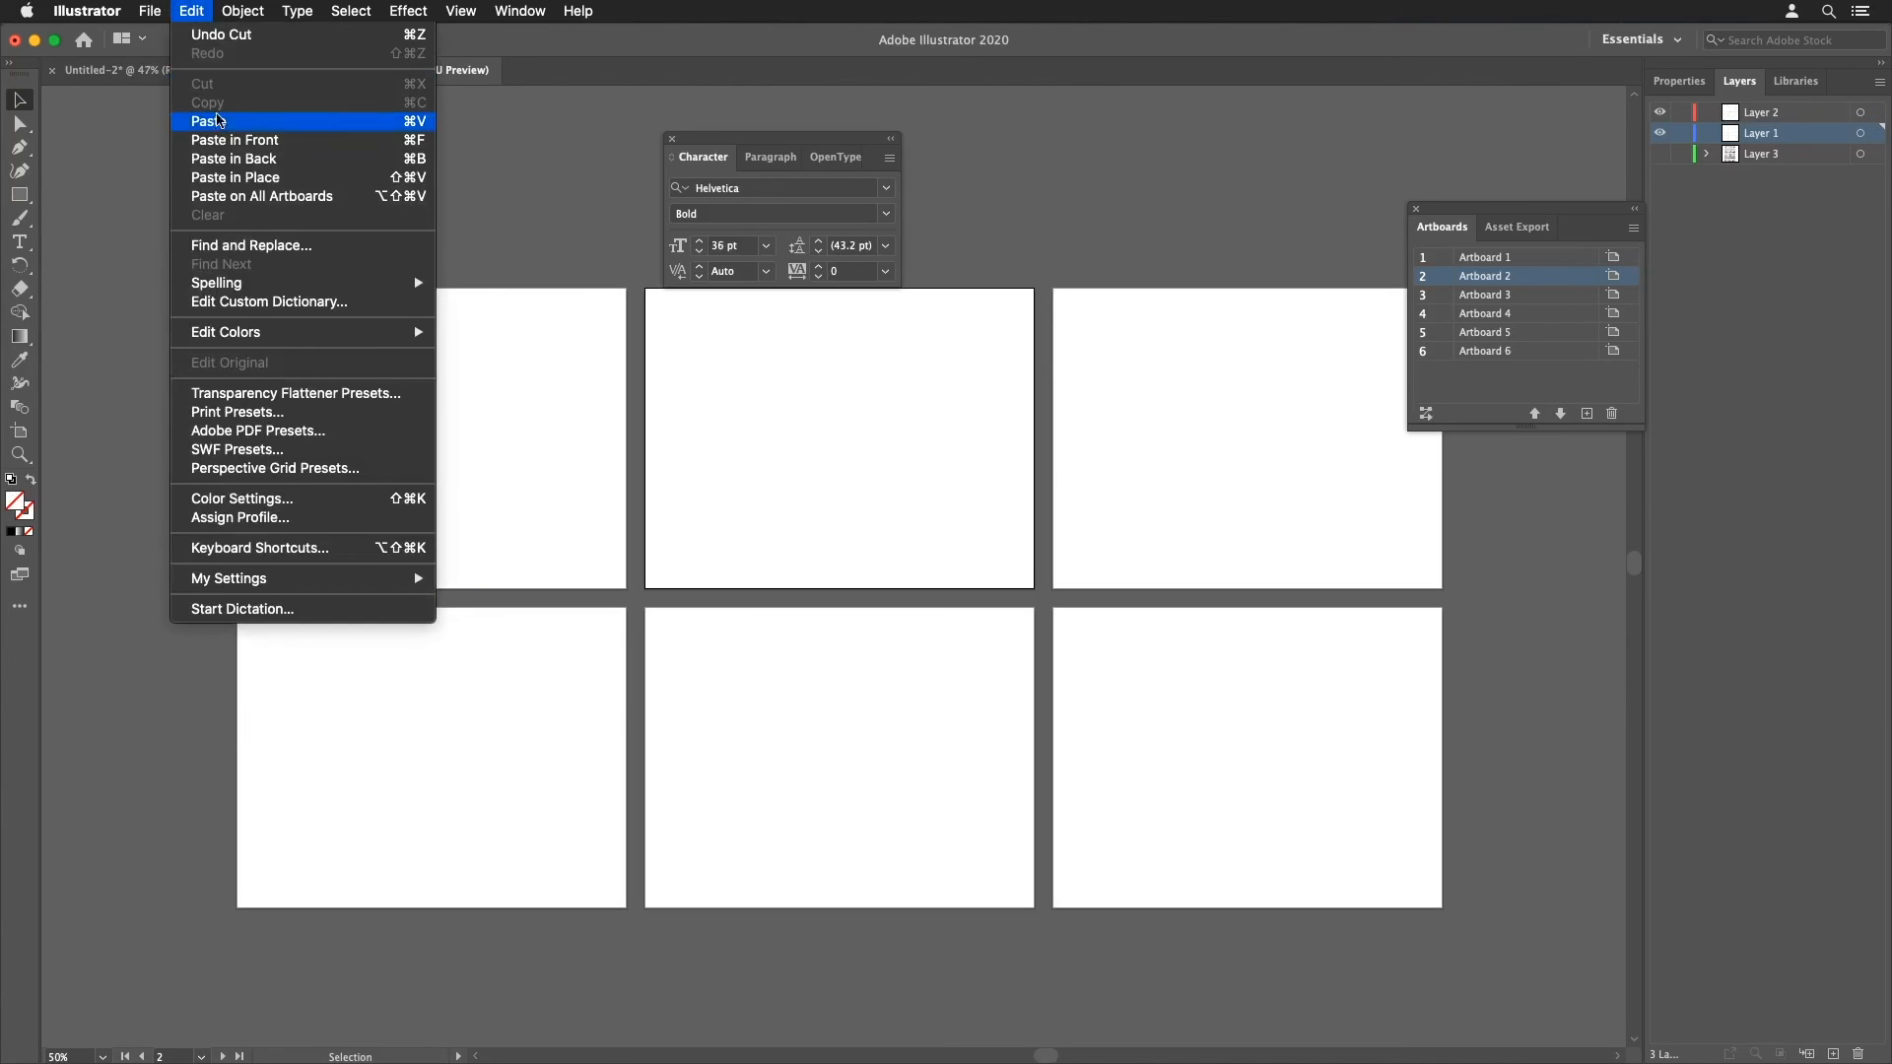
left_click(237, 197)
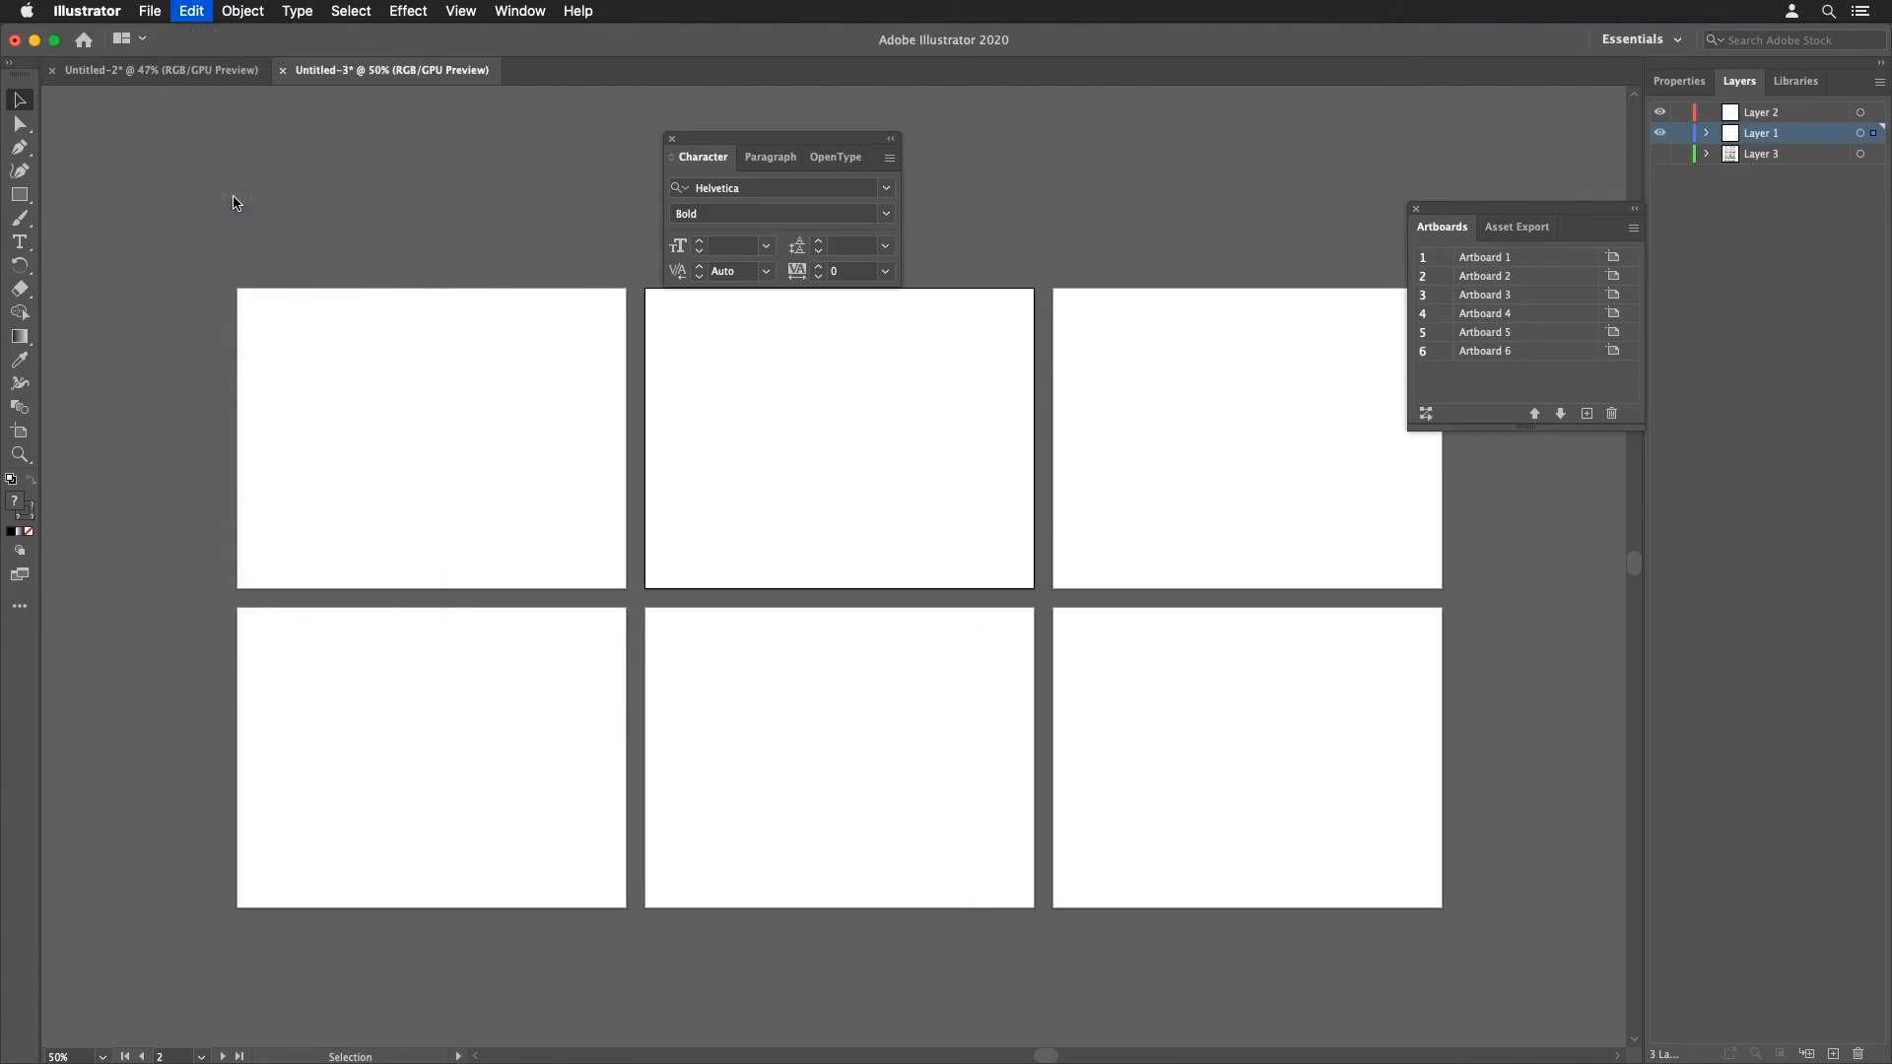
key("super+z")
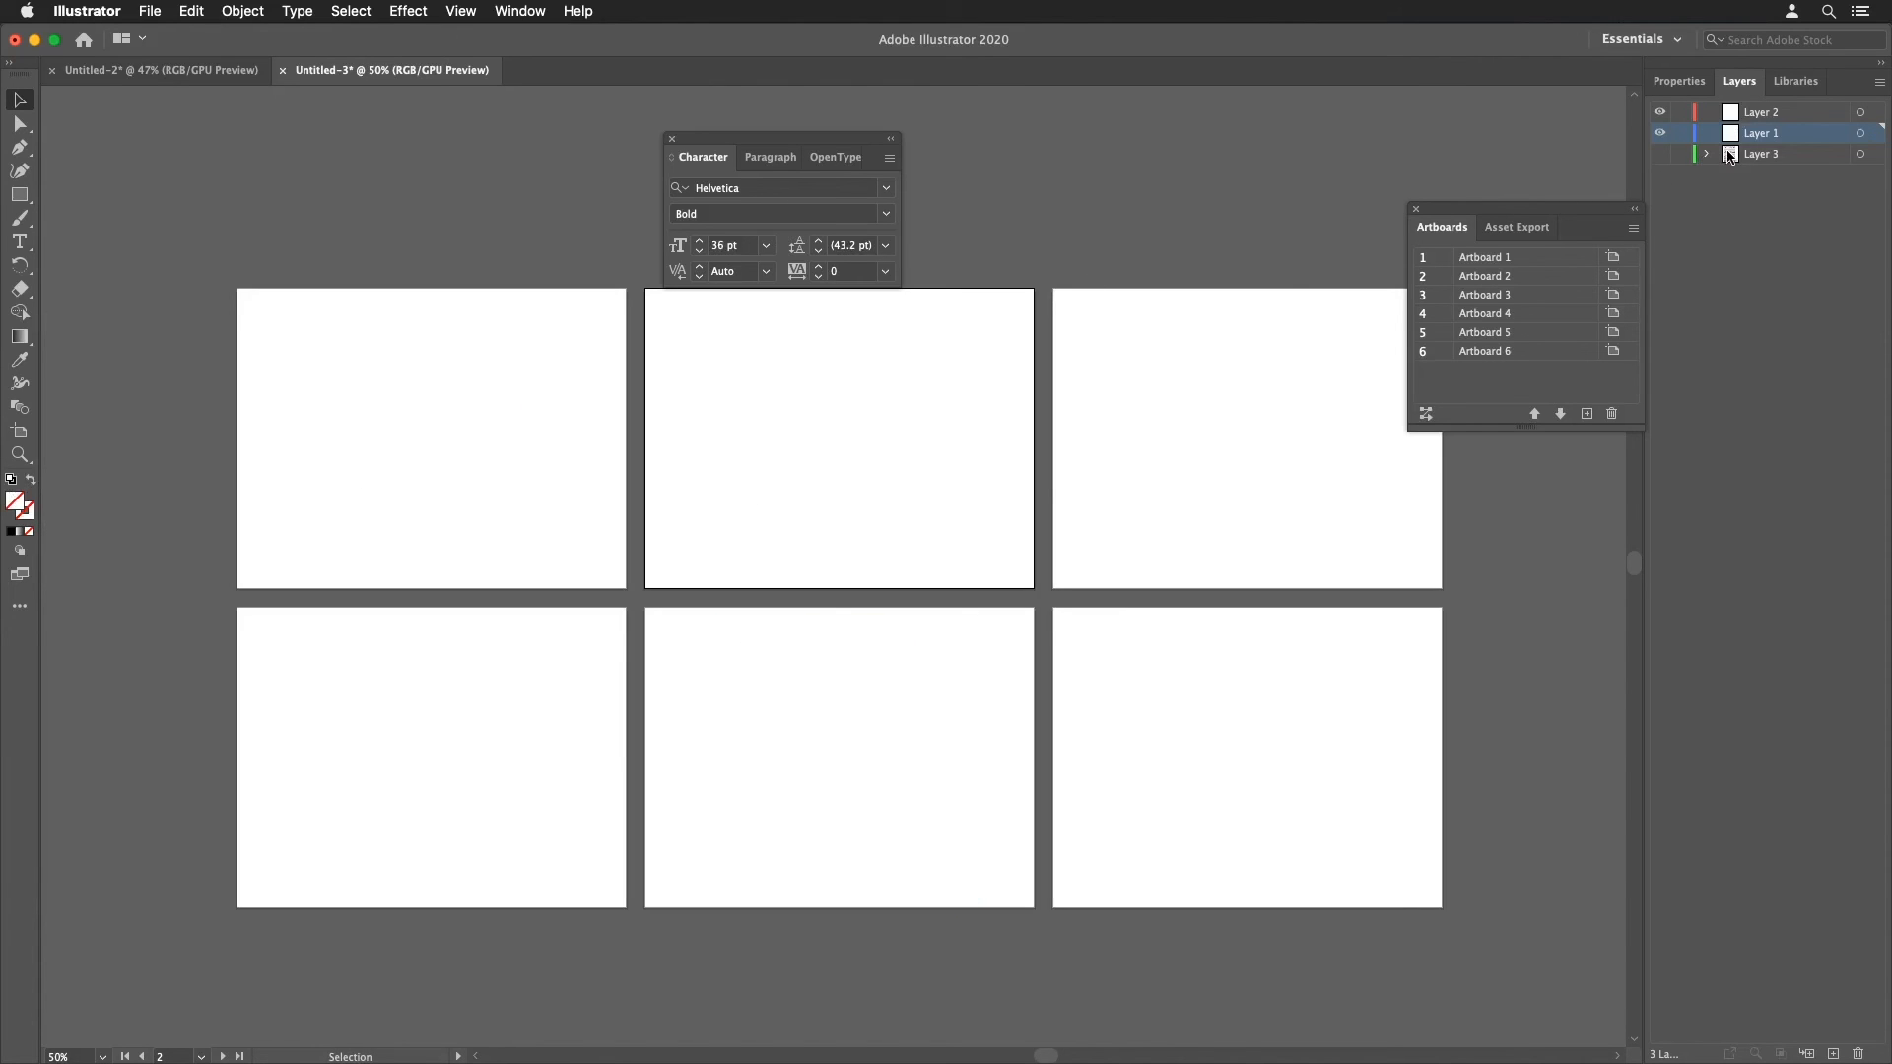
Step: Toggle the Paste Remembers Layers option and paste the calendar back in place
left_click(1877, 83)
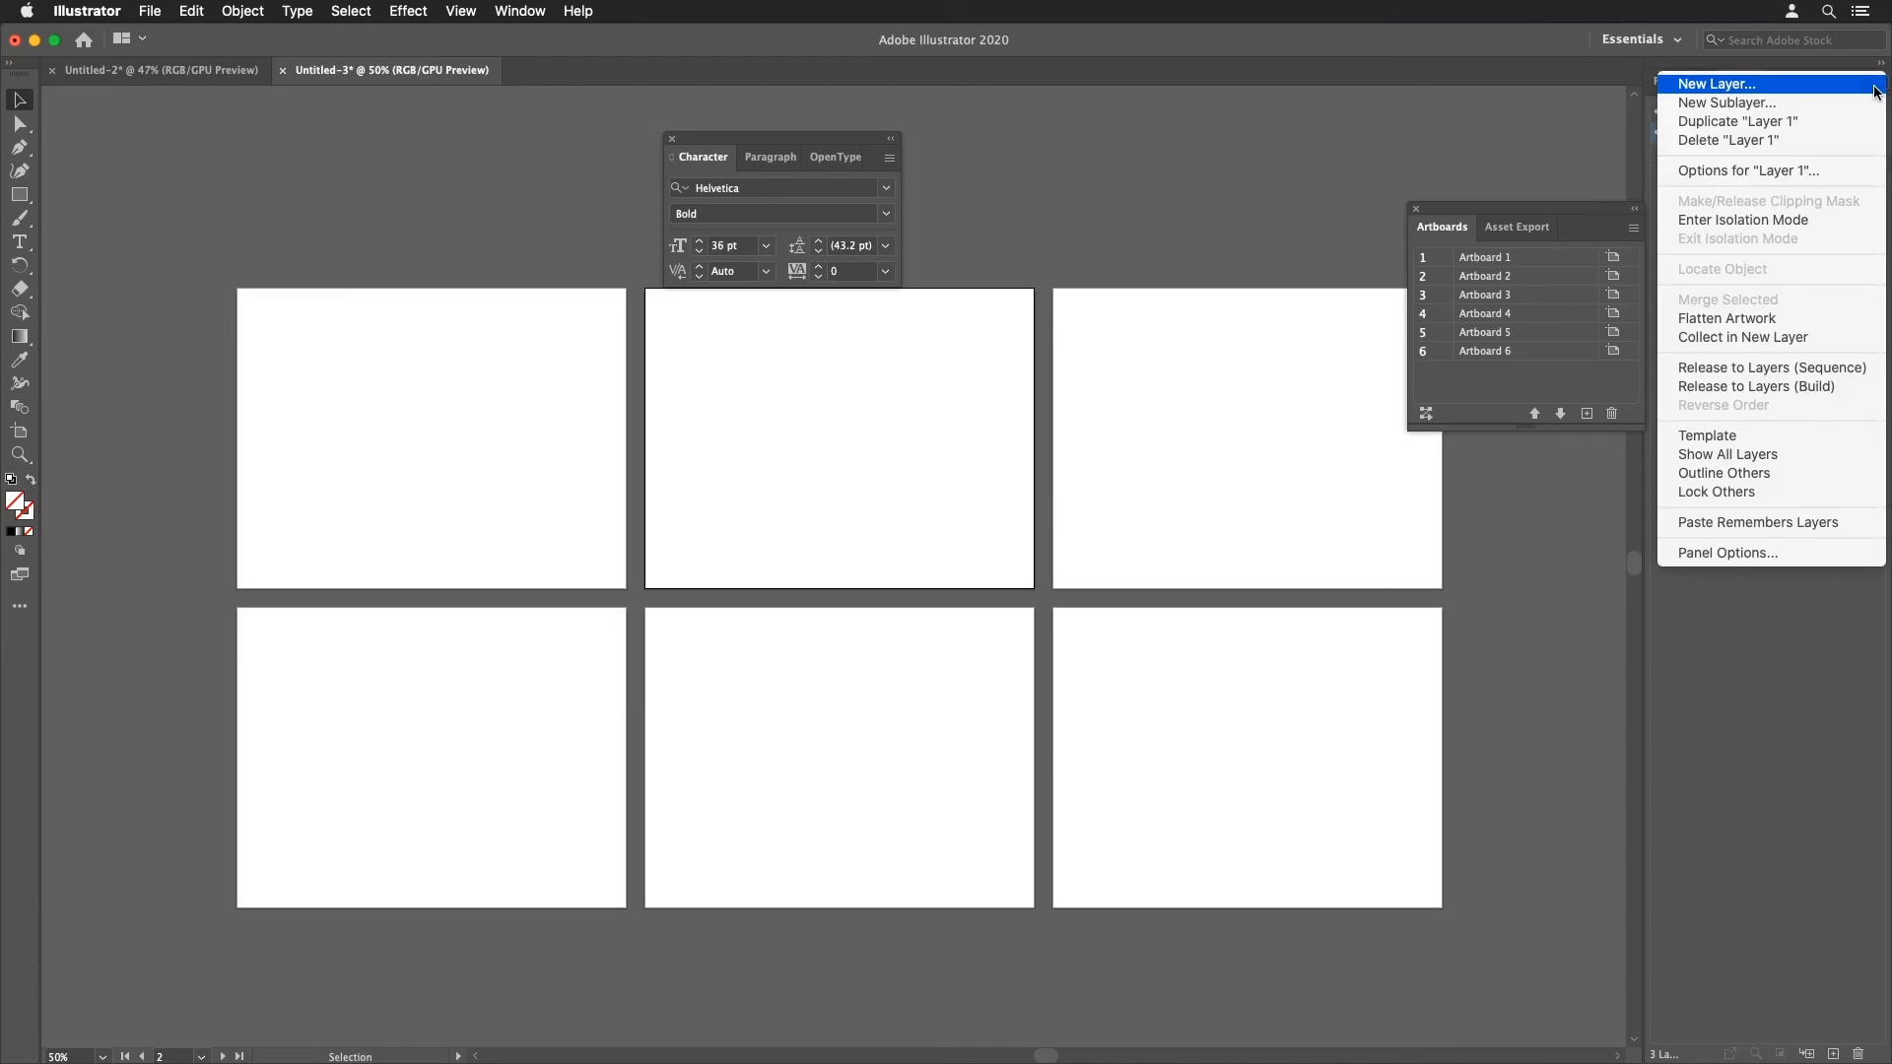
left_click(1771, 524)
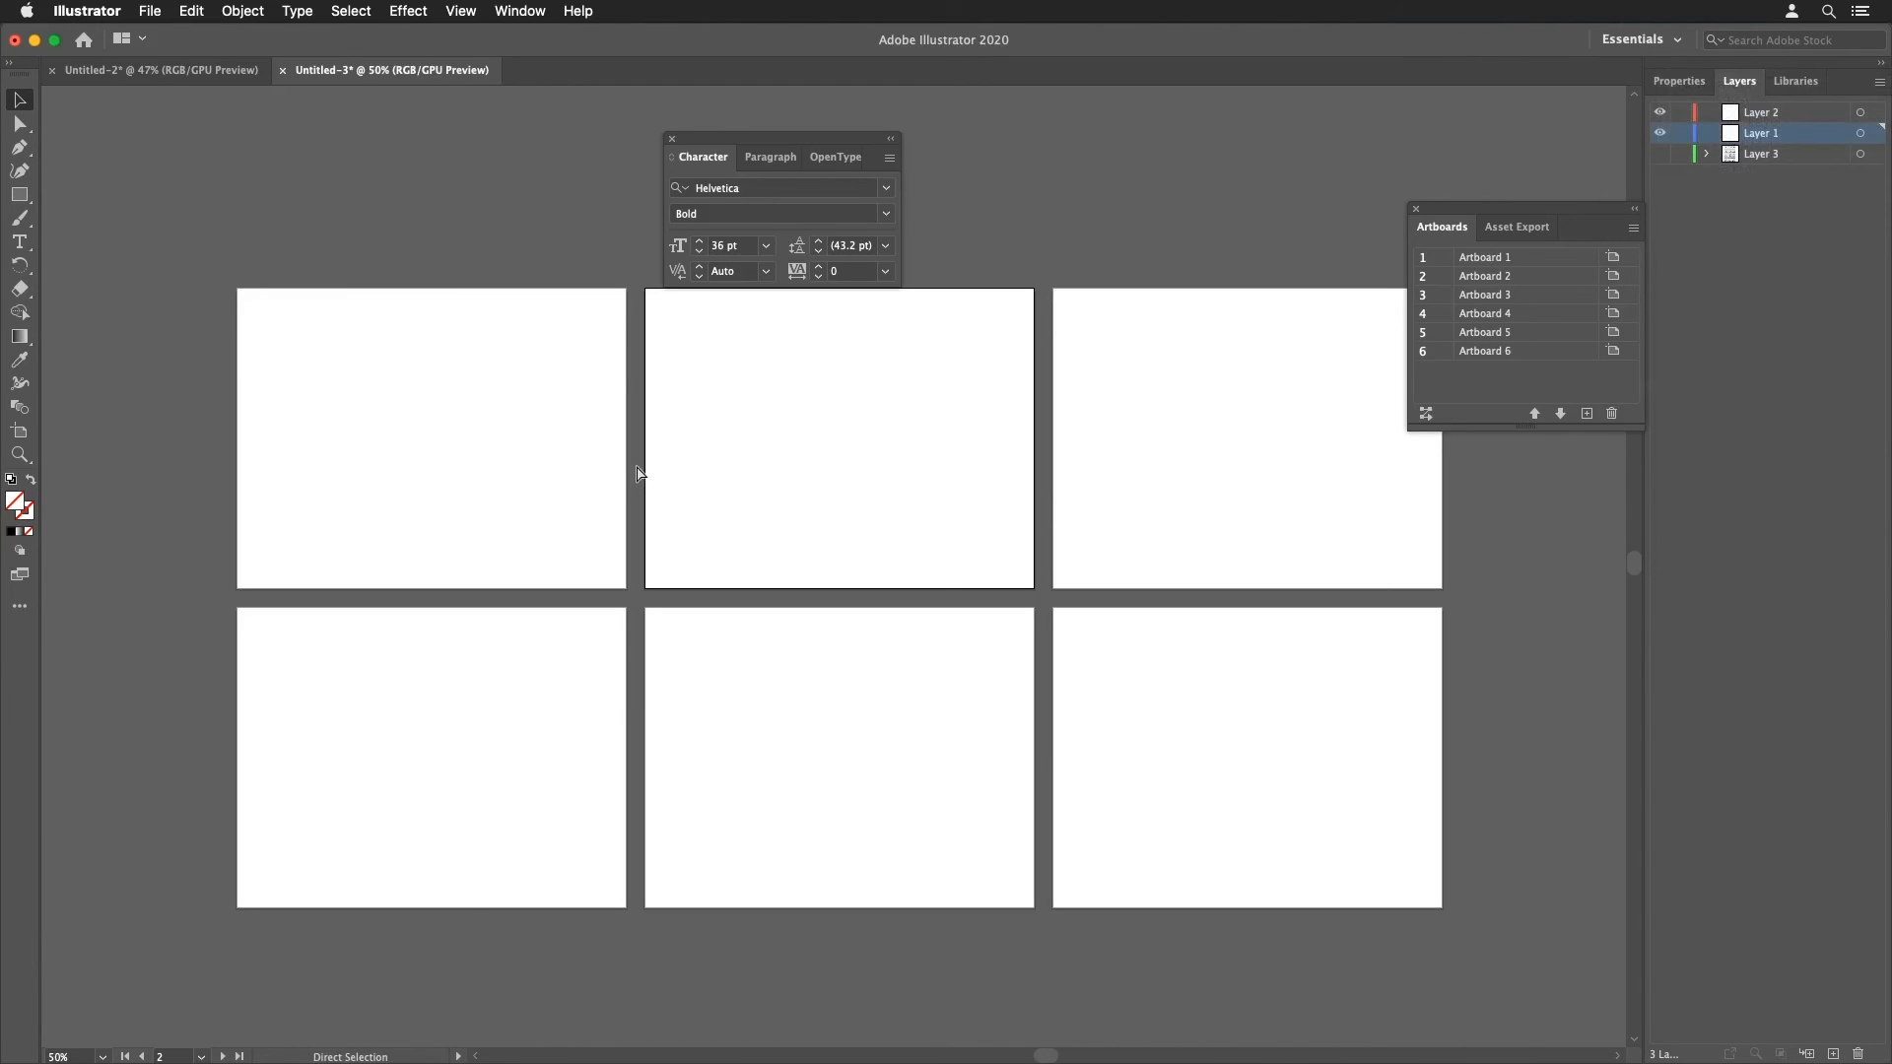
key("super+shift+v")
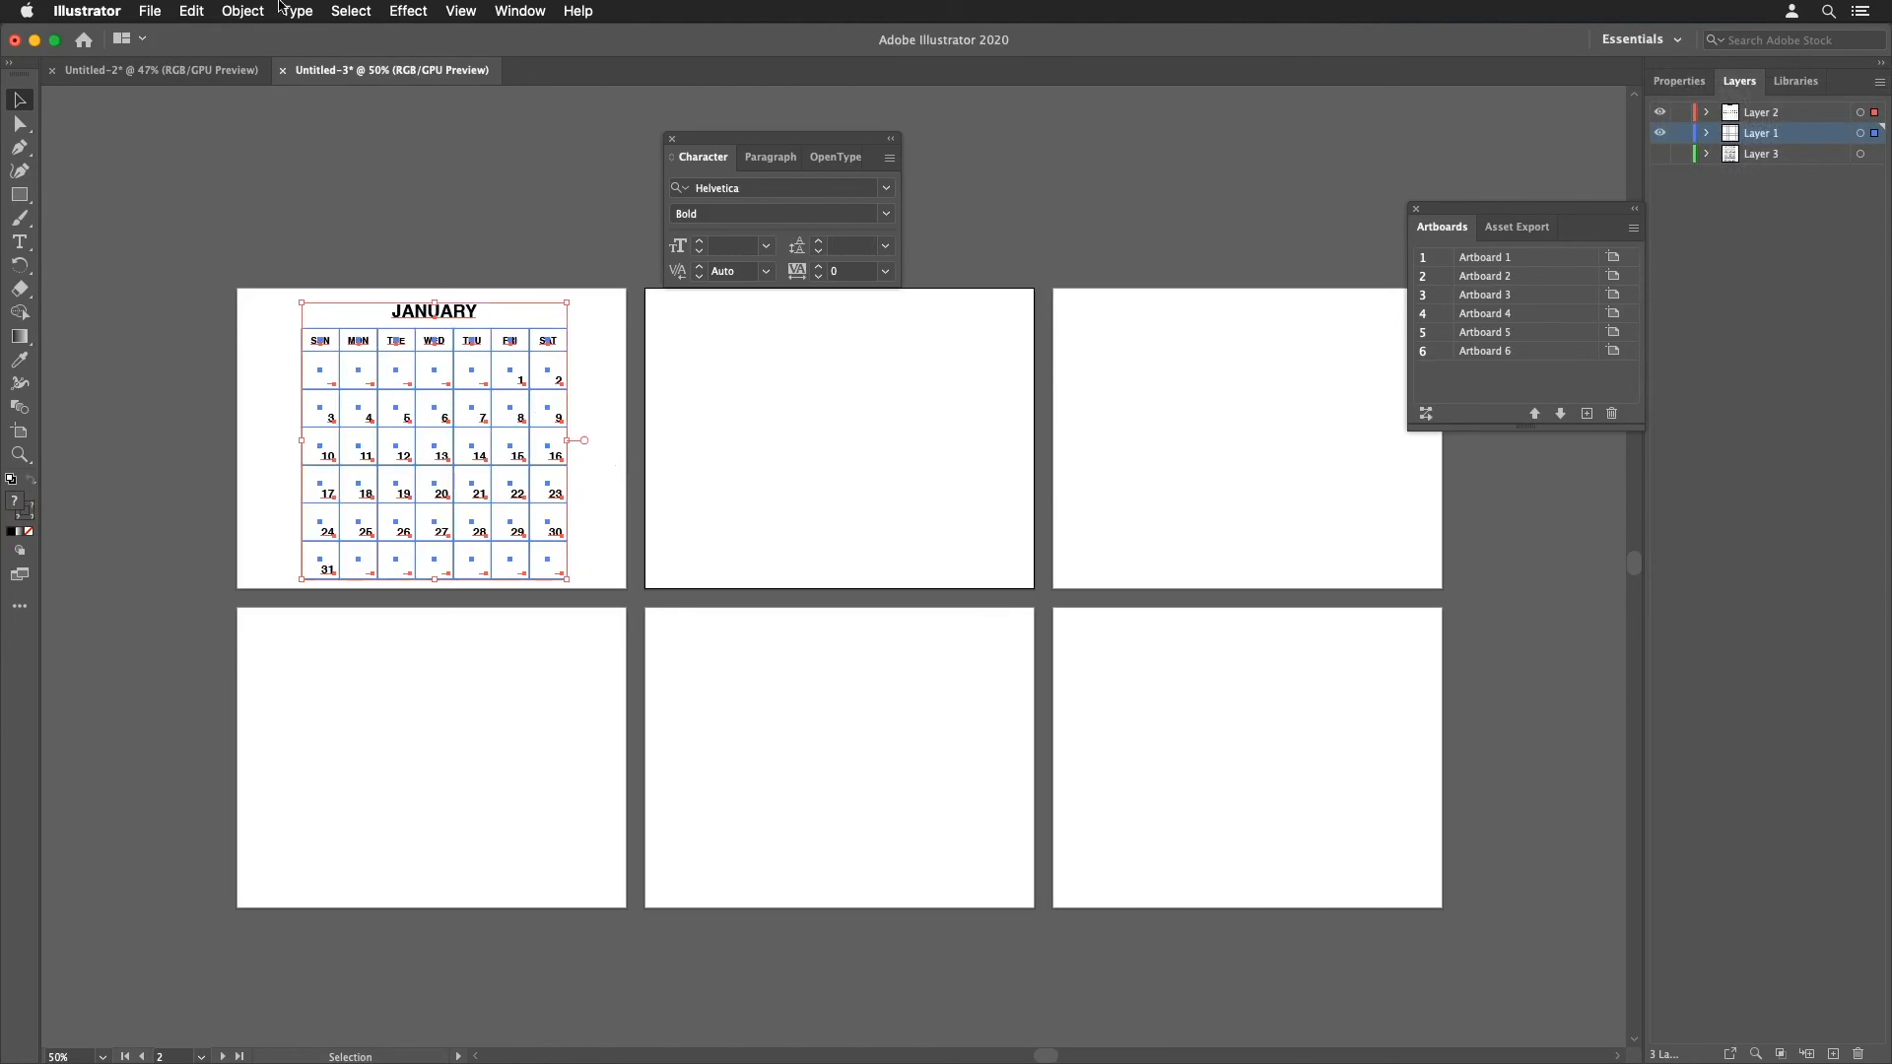
Step: Cut the calendar again, paste it on all artboards, and delete all the pasted copies
left_click(191, 11)
left_click(203, 84)
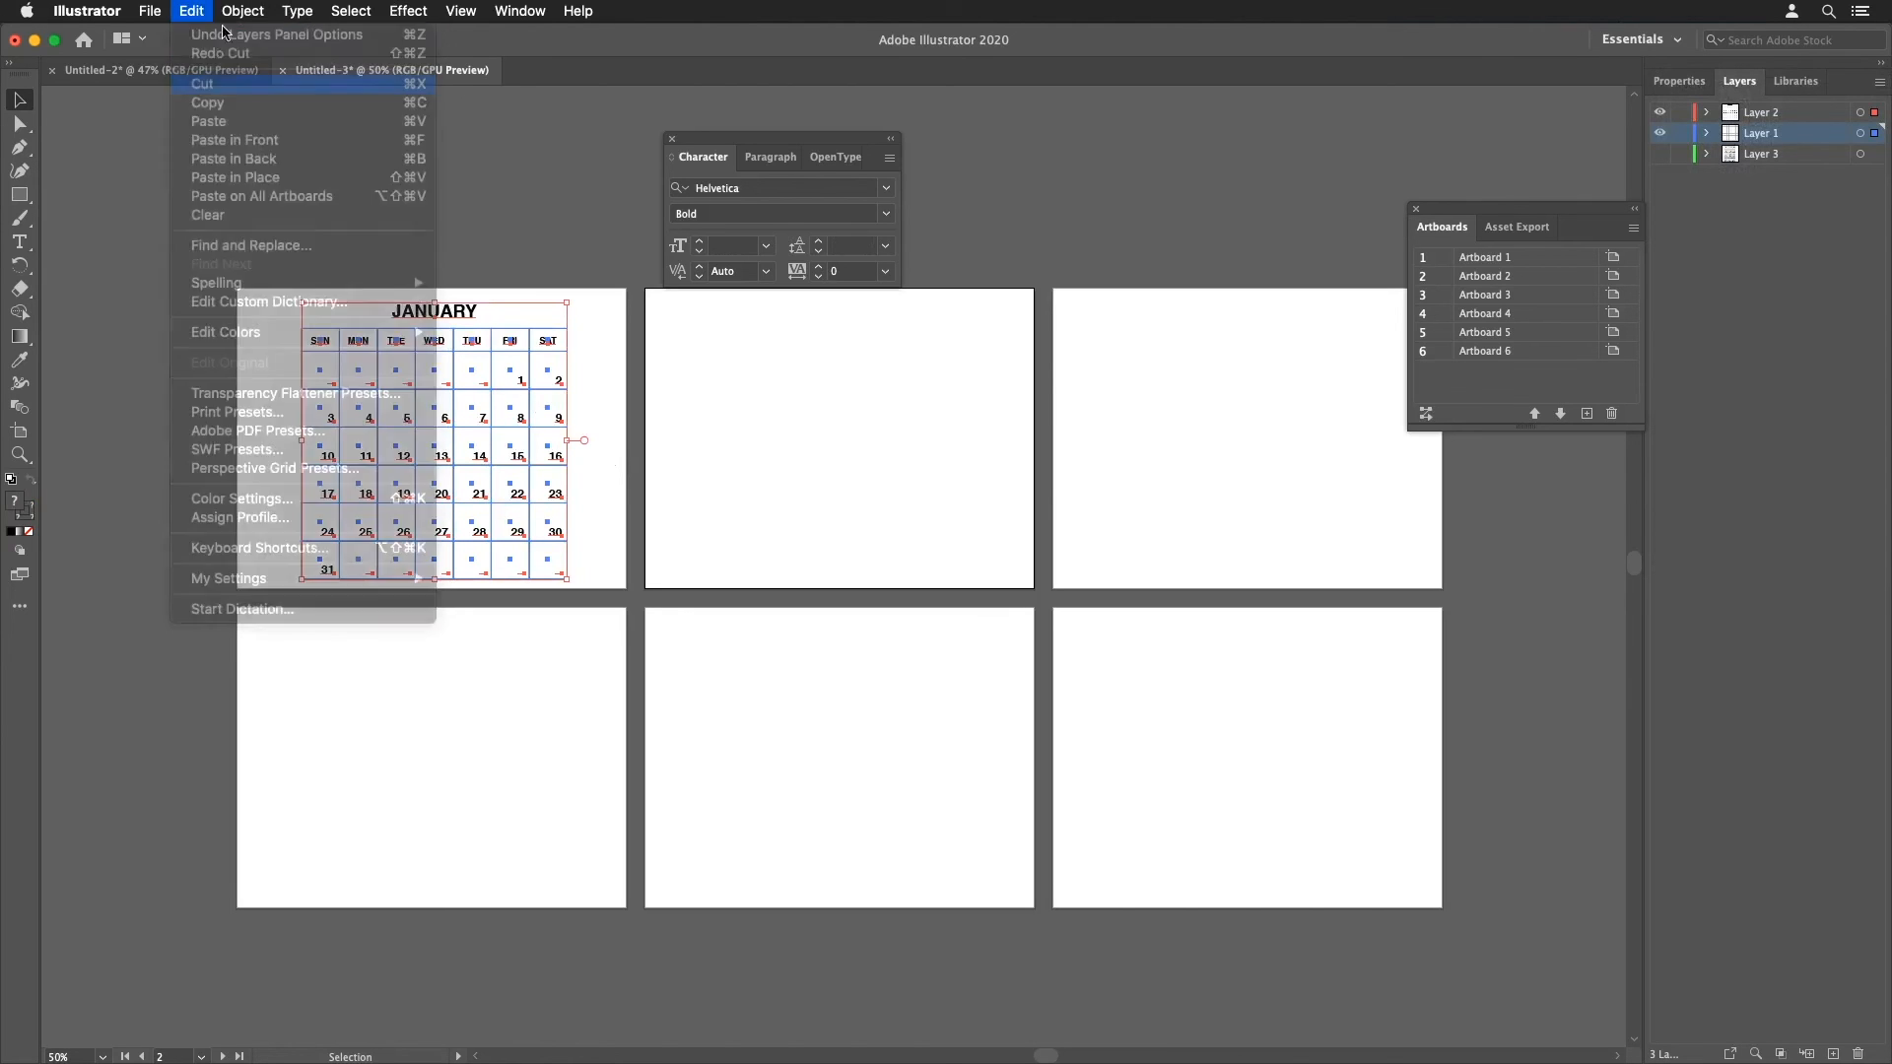
left_click(191, 11)
left_click(191, 11)
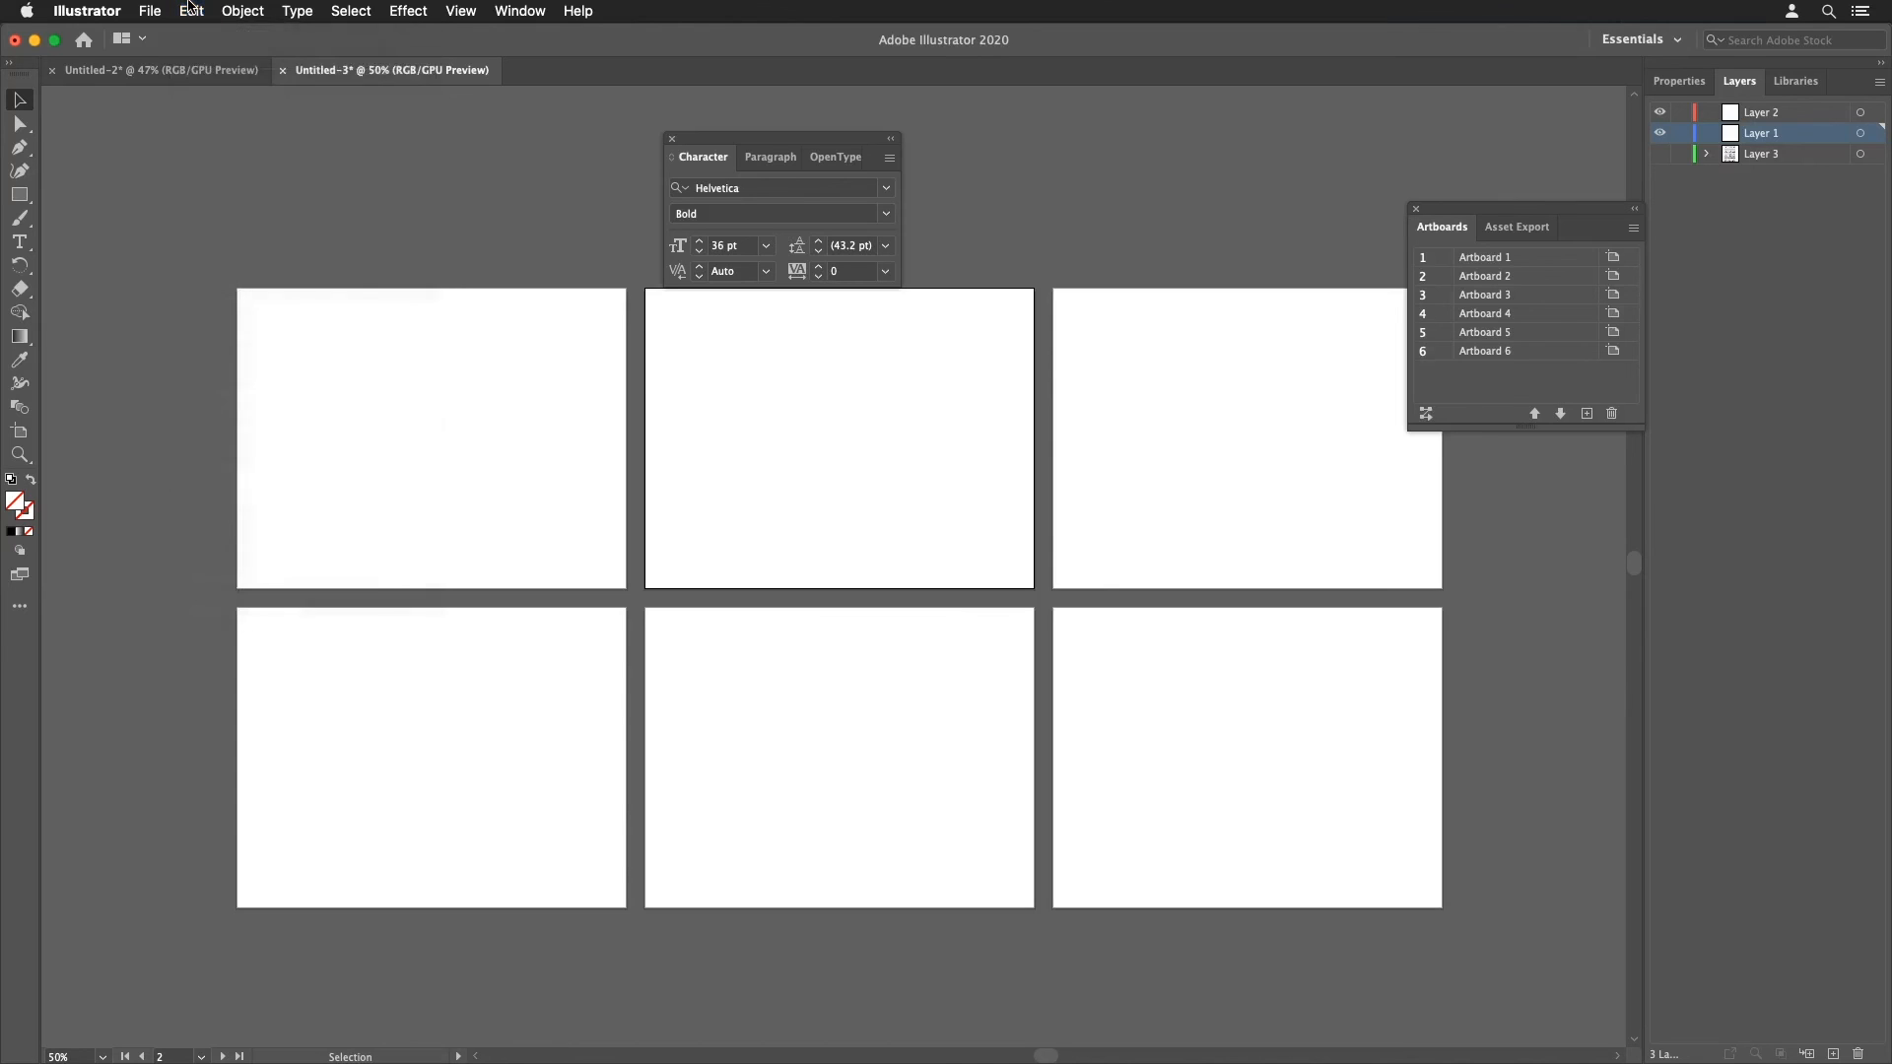
left_click(191, 11)
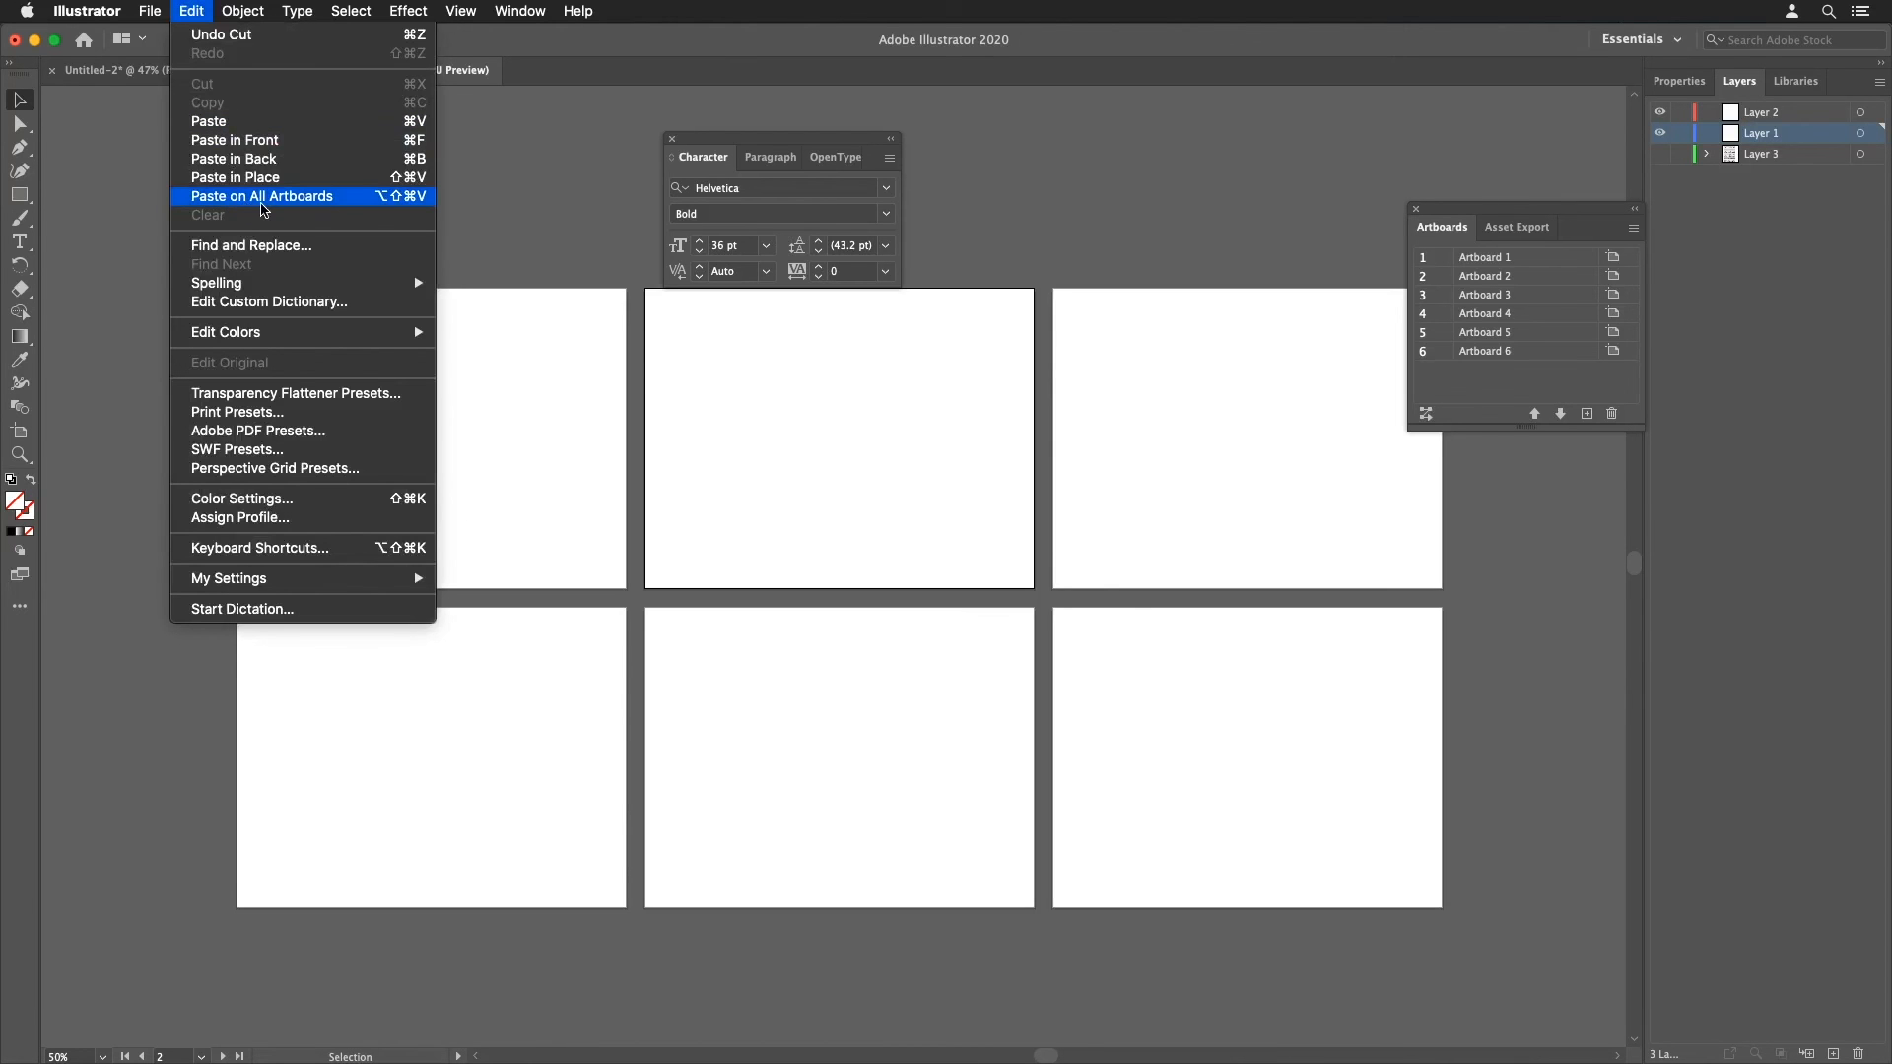
left_click(264, 197)
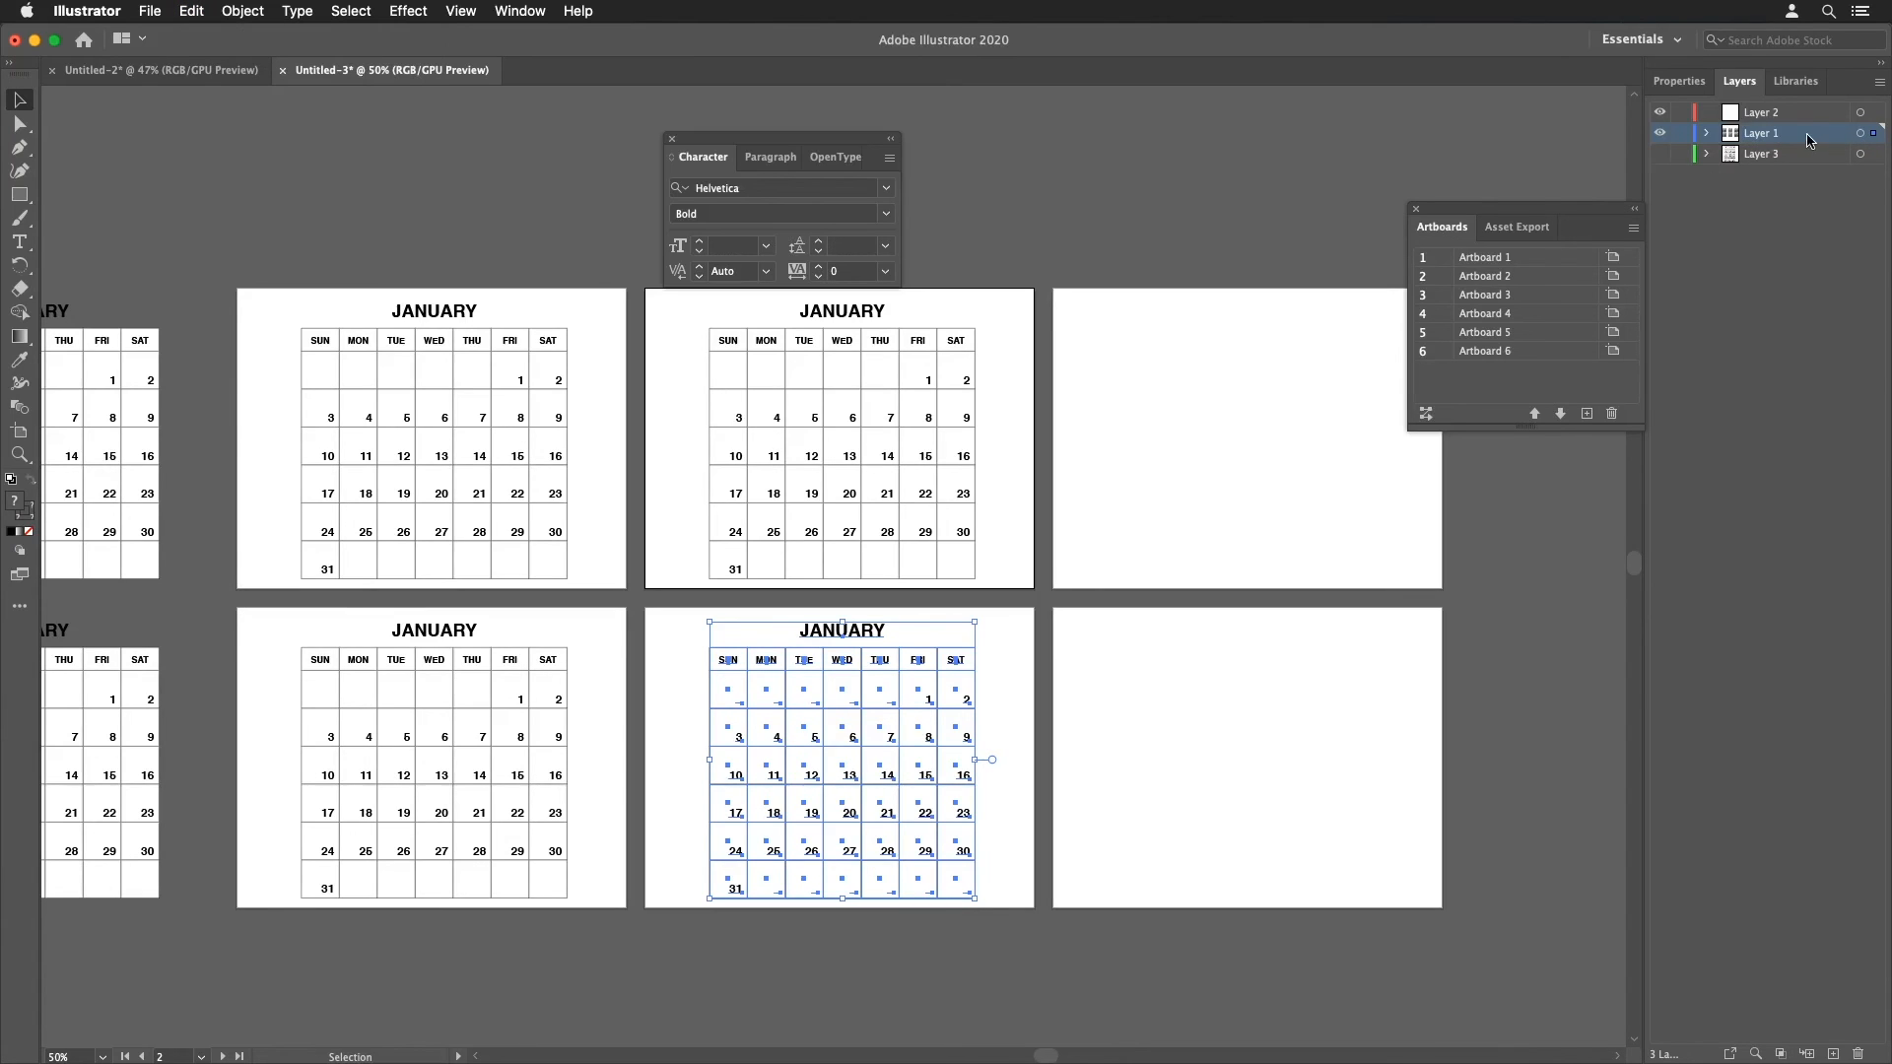
key("a")
key("Delete")
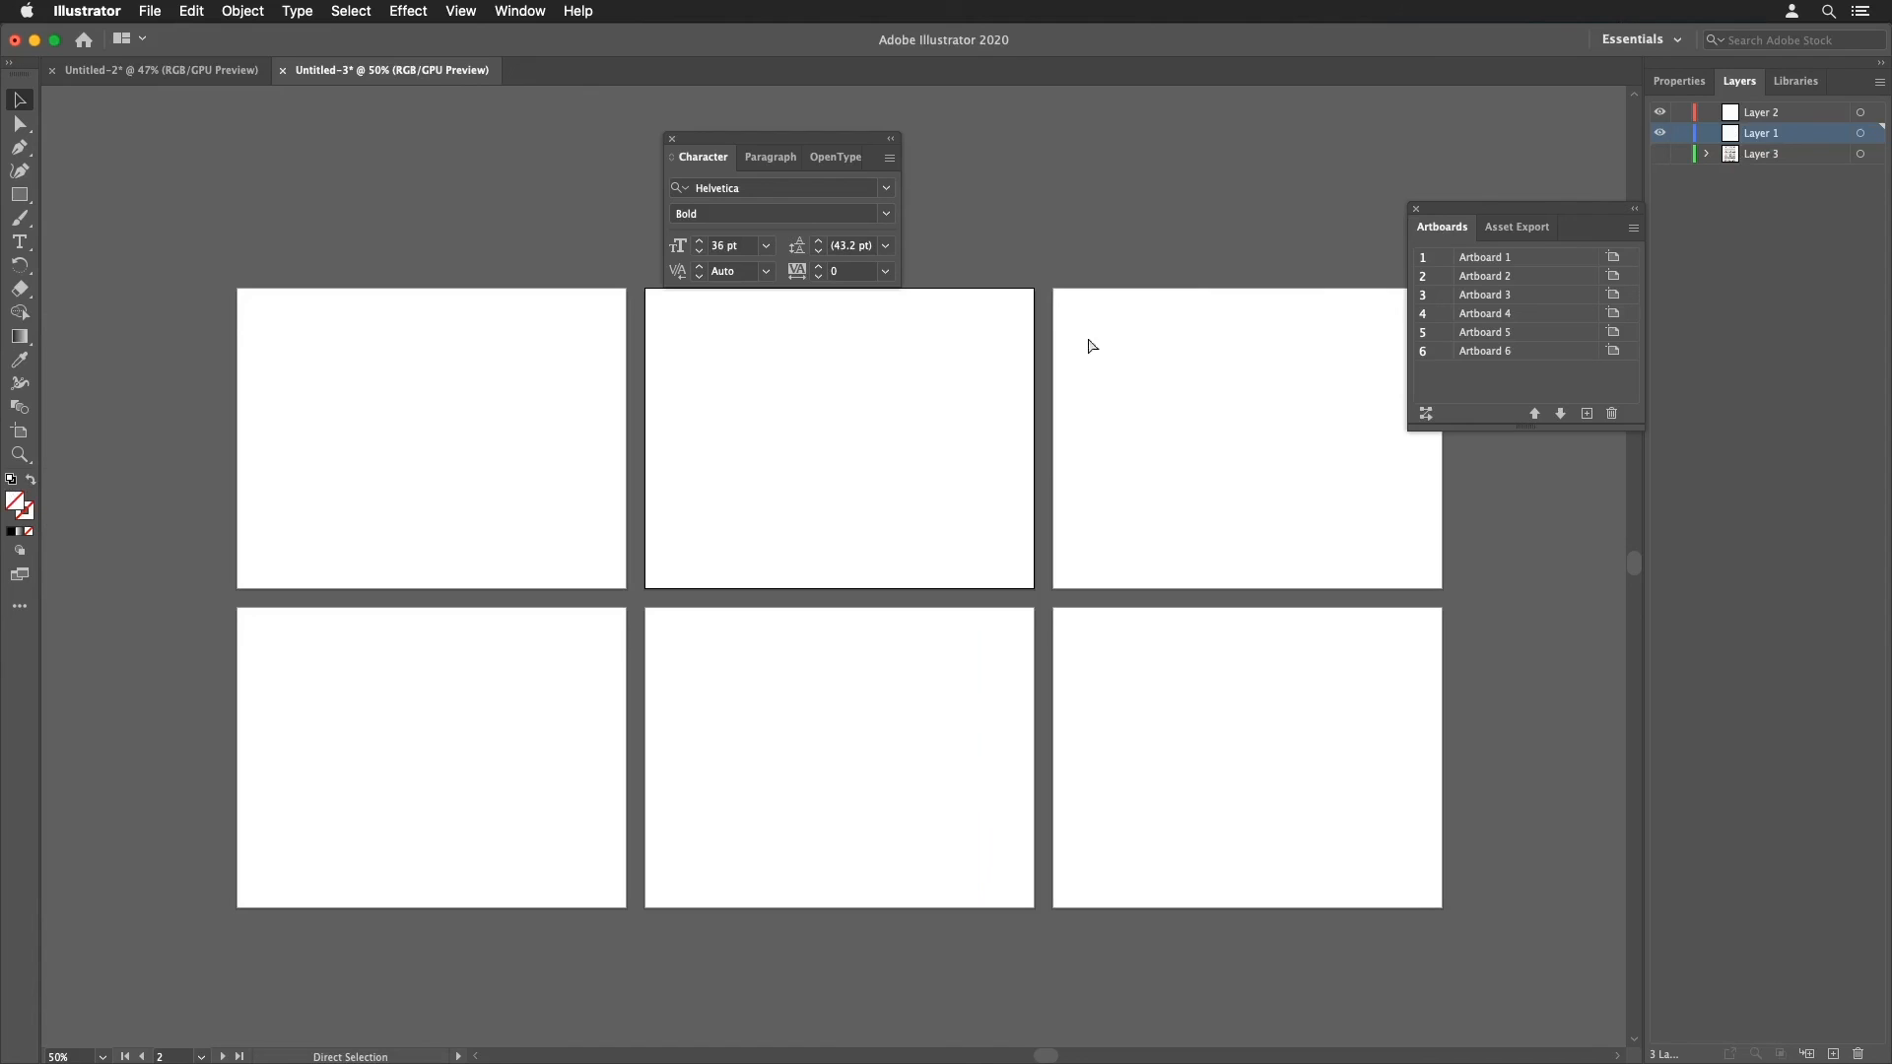
Step: Paste the calendar back and turn on Paste Remembers Layers in the layers options
key("v")
key("super+v")
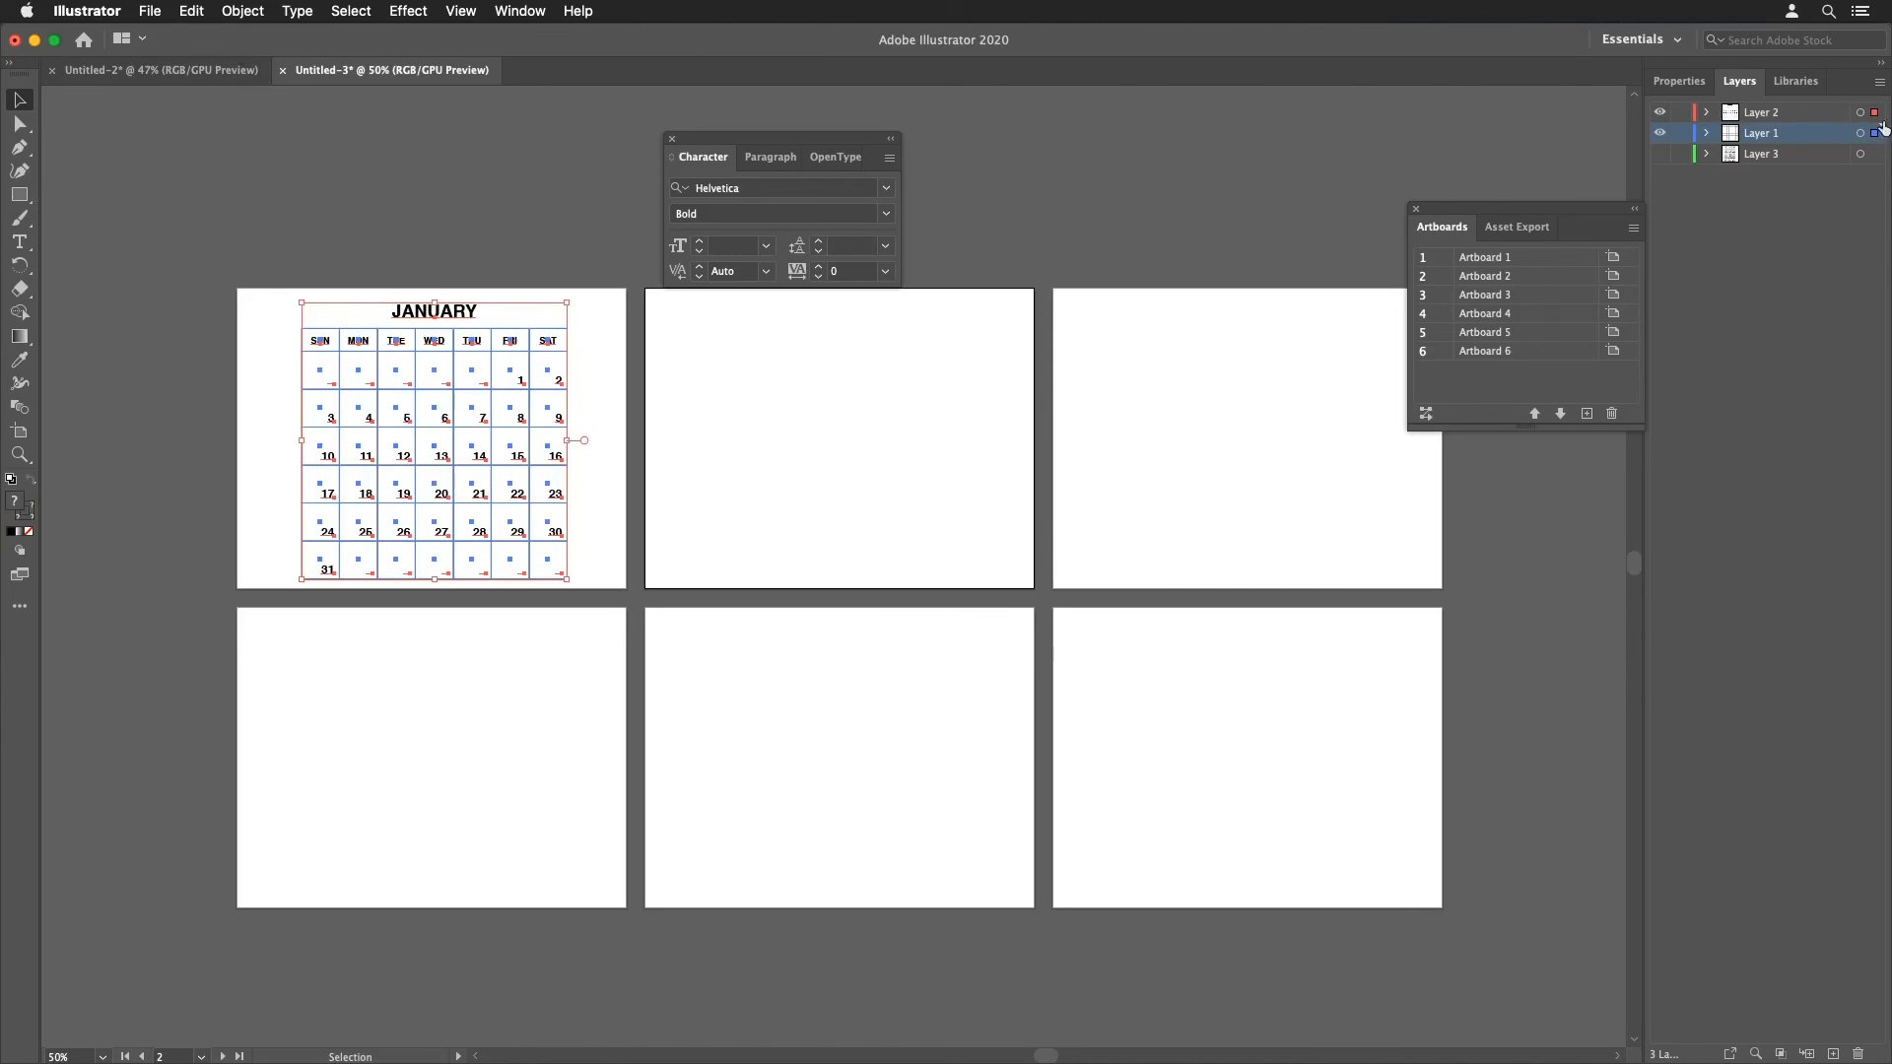
left_click(1880, 85)
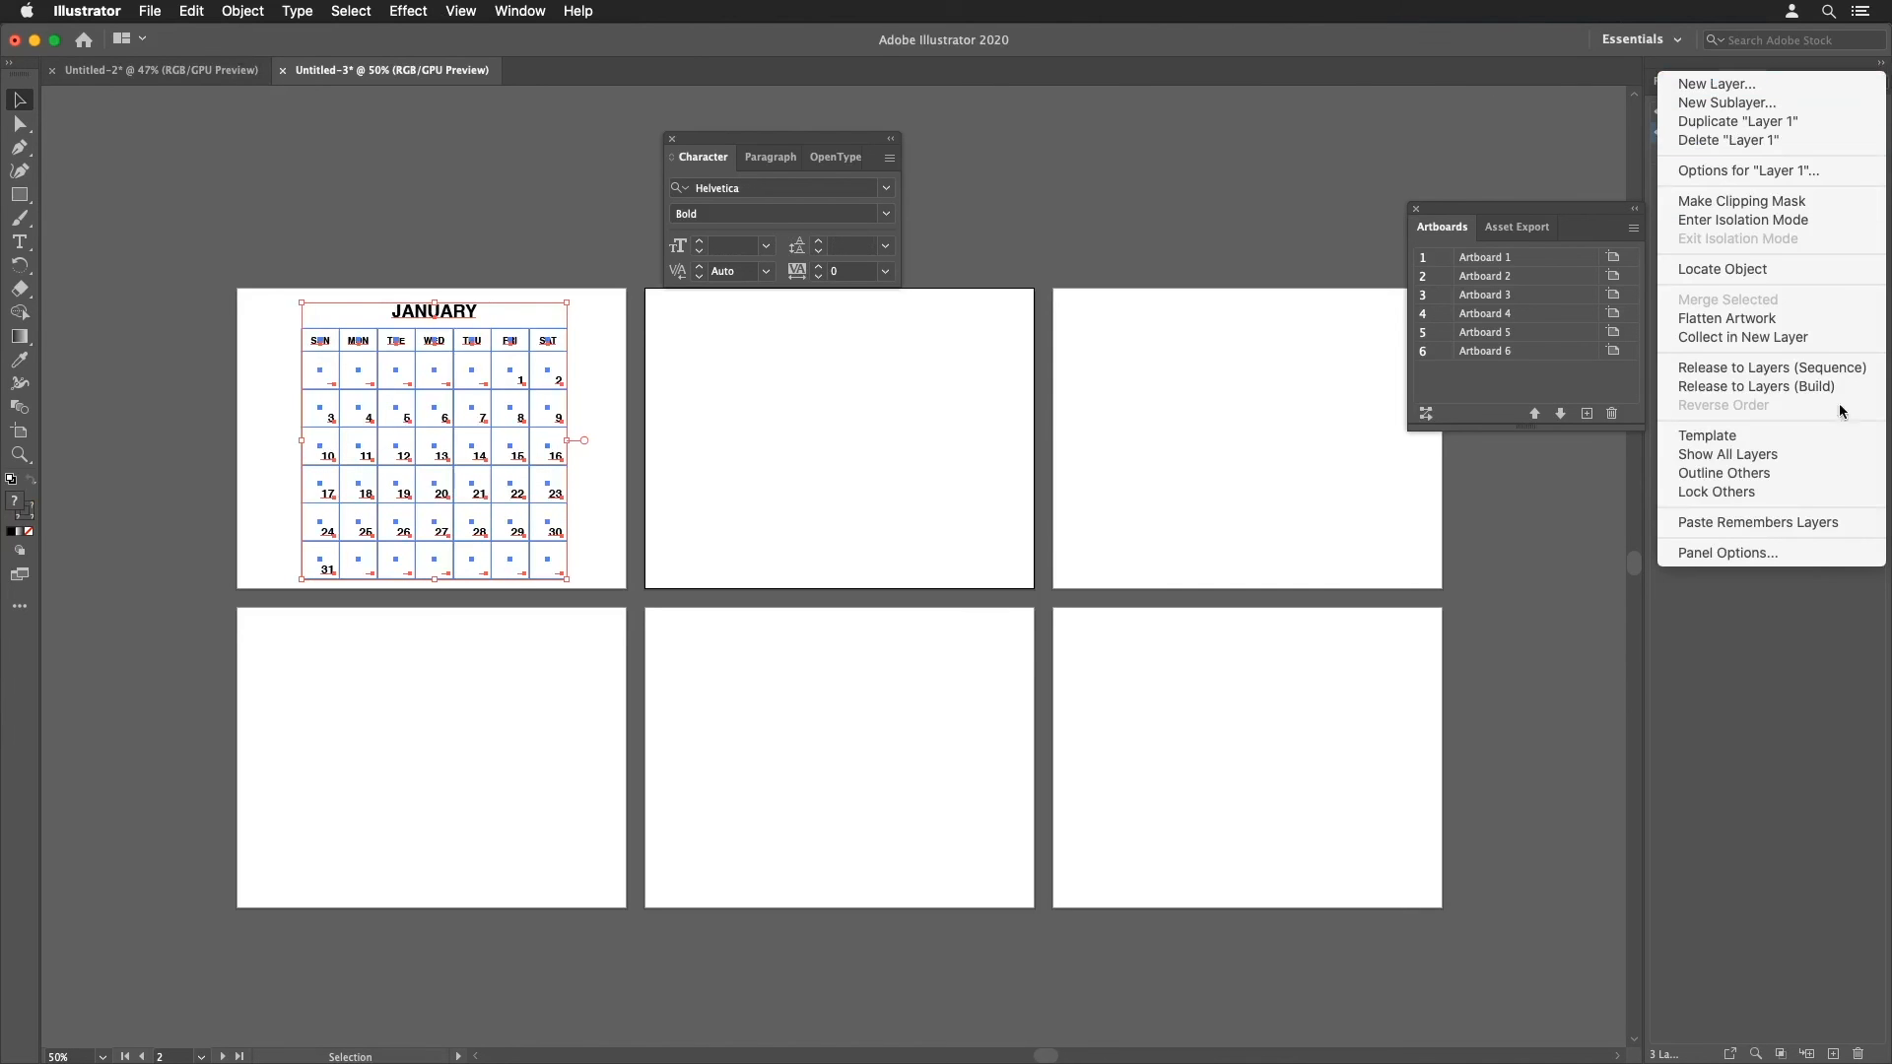
left_click(1816, 525)
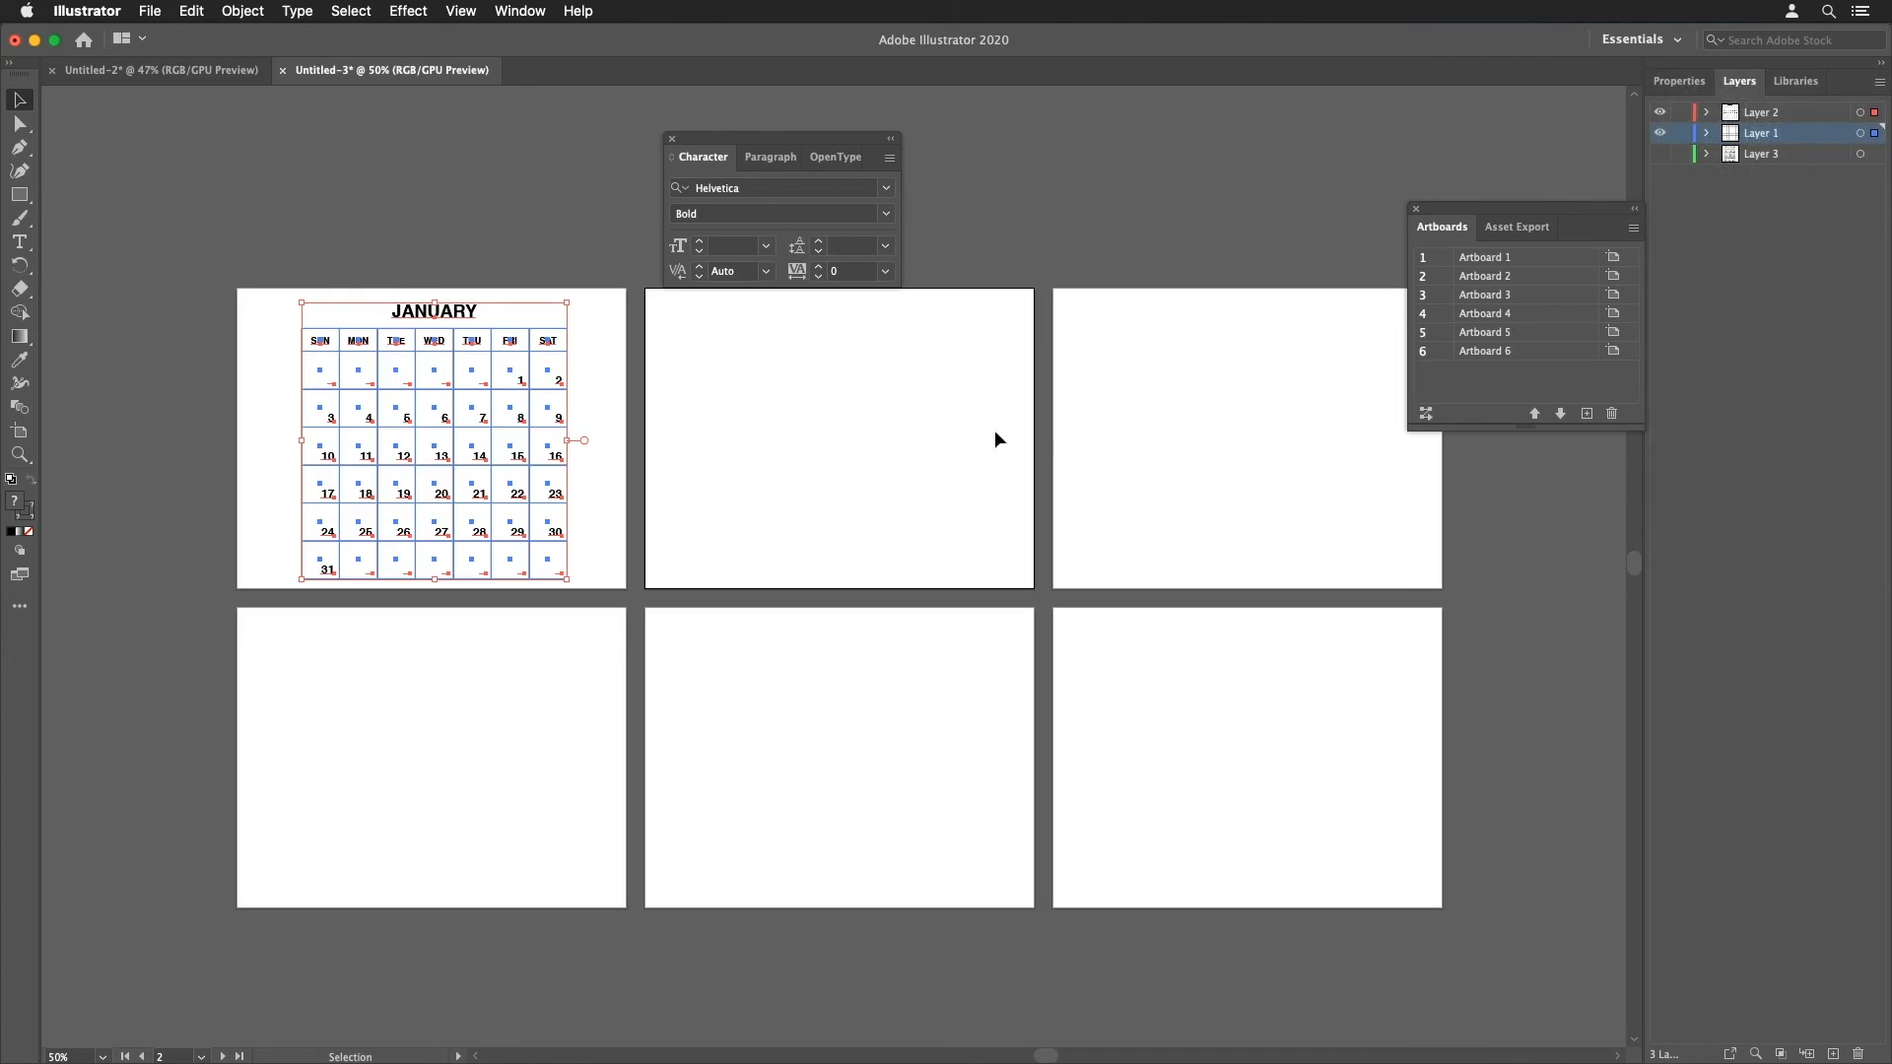
left_click(1880, 85)
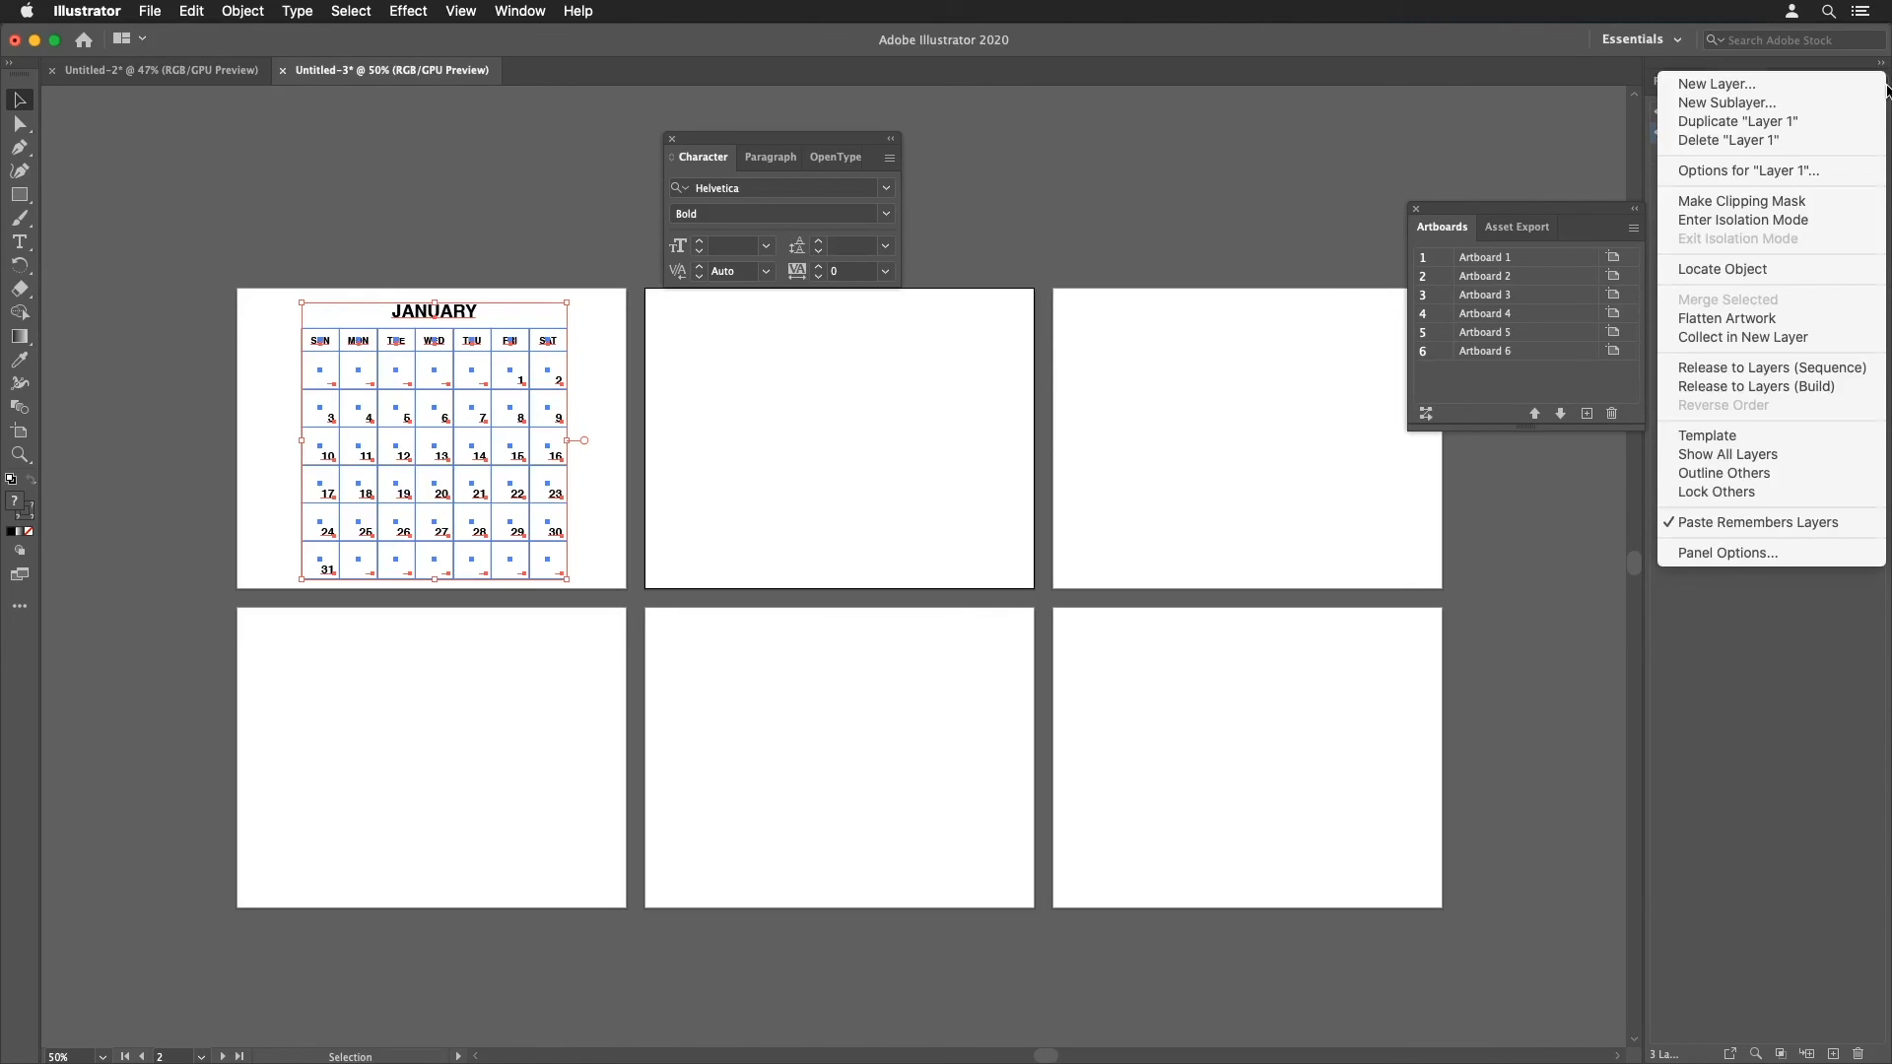
left_click(1882, 86)
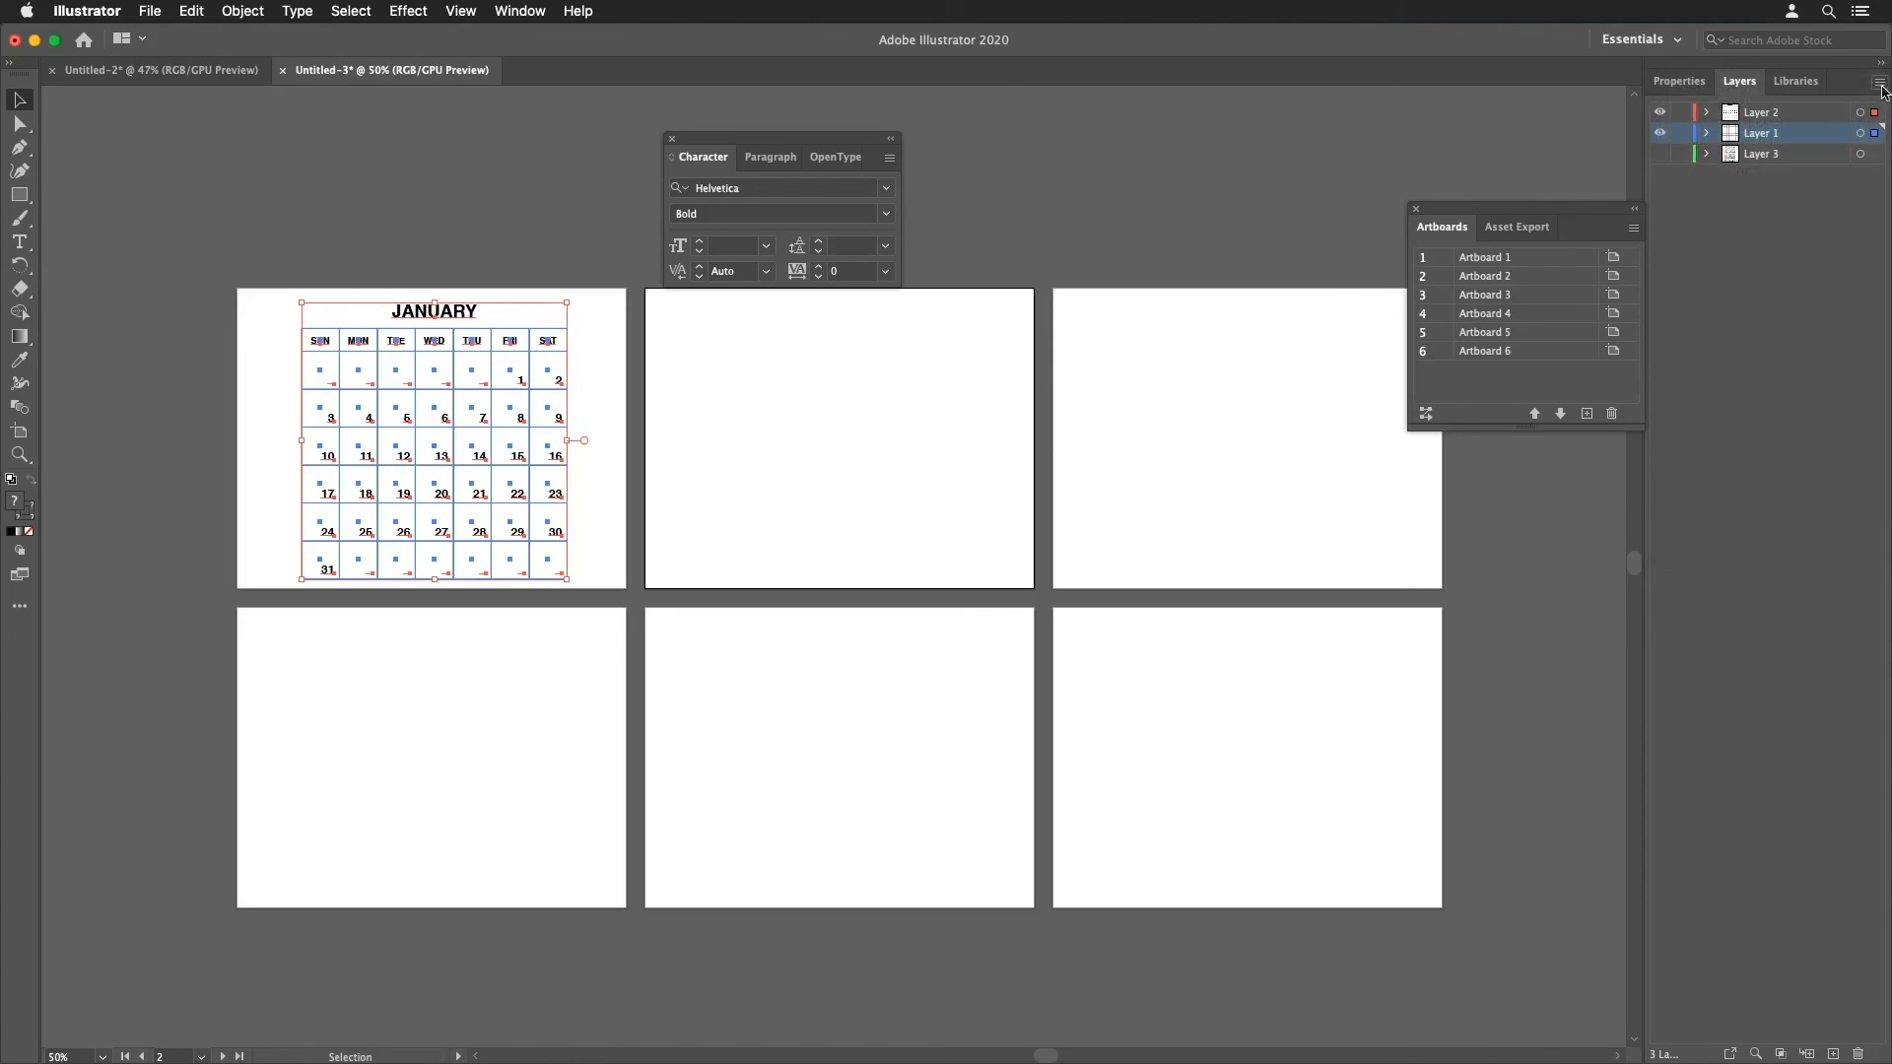
Step: Cut the calendar, paste it on all artboards, and move the copies so one sits on each artboard
left_click(192, 11)
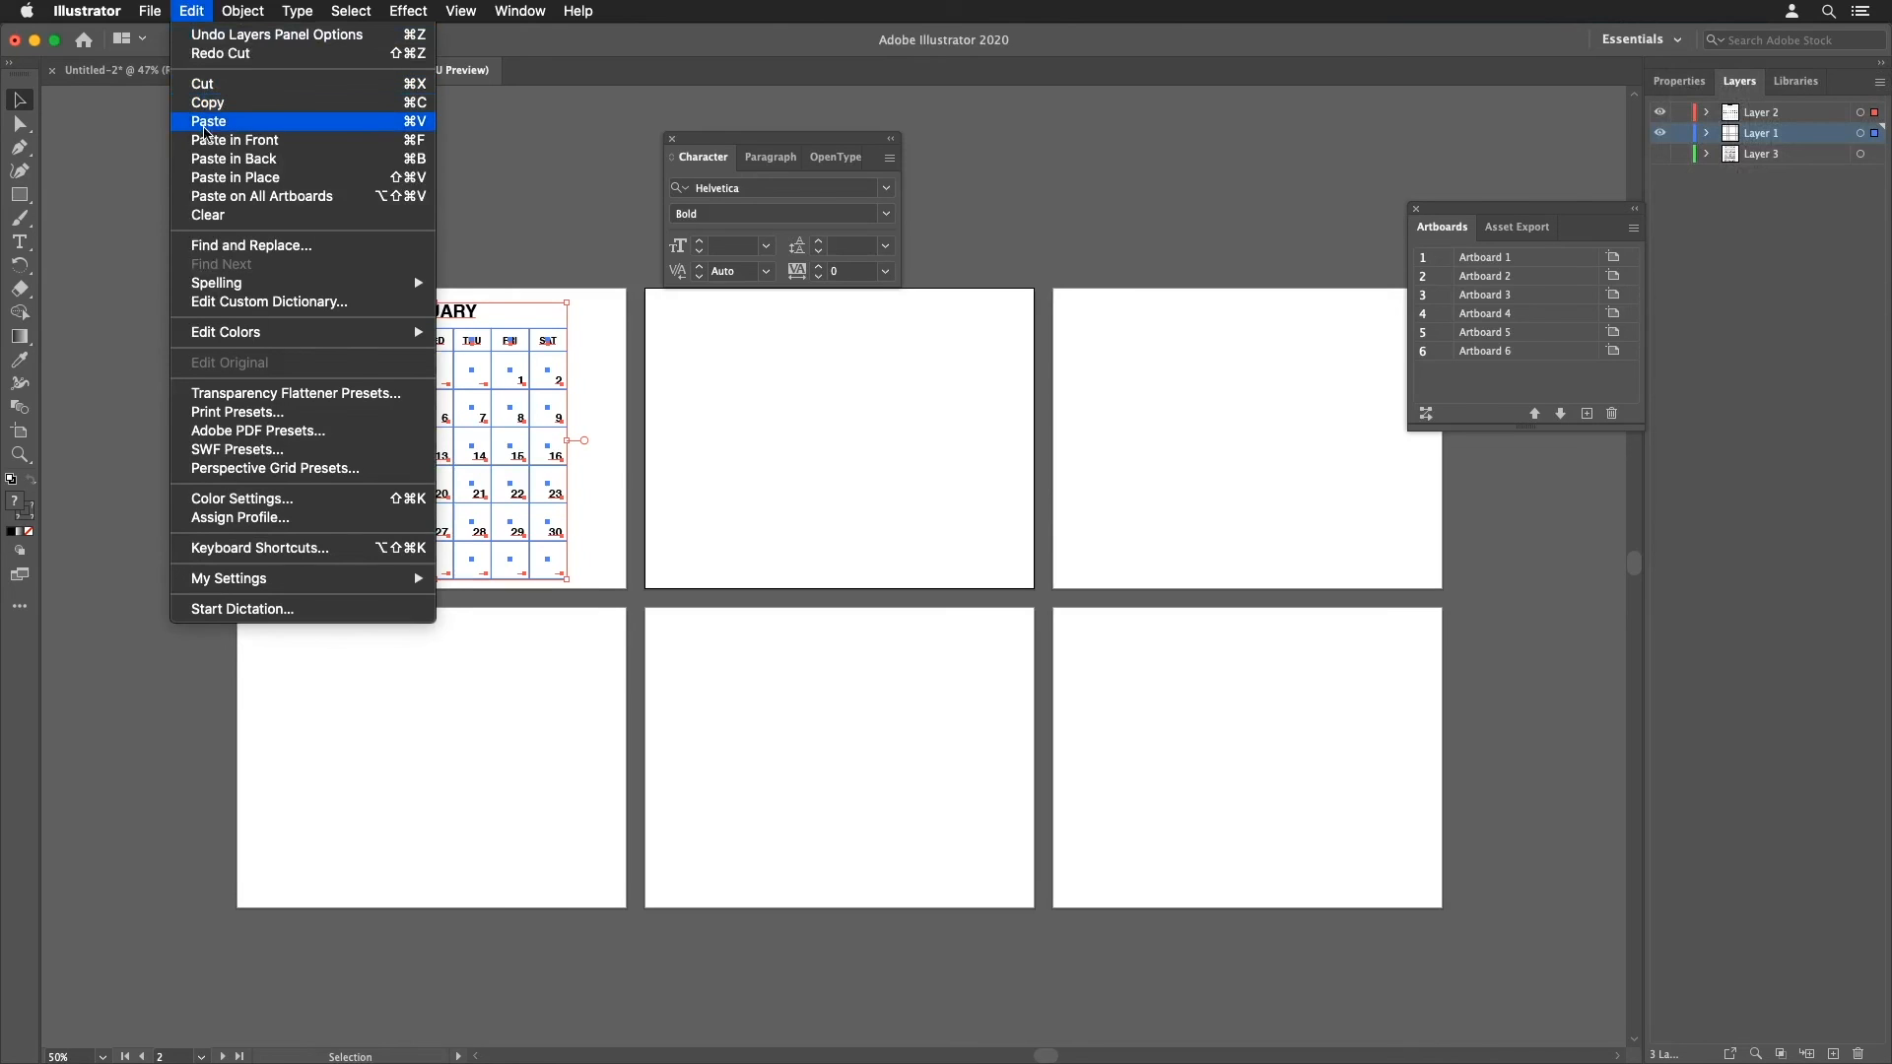
left_click(202, 83)
left_click(192, 10)
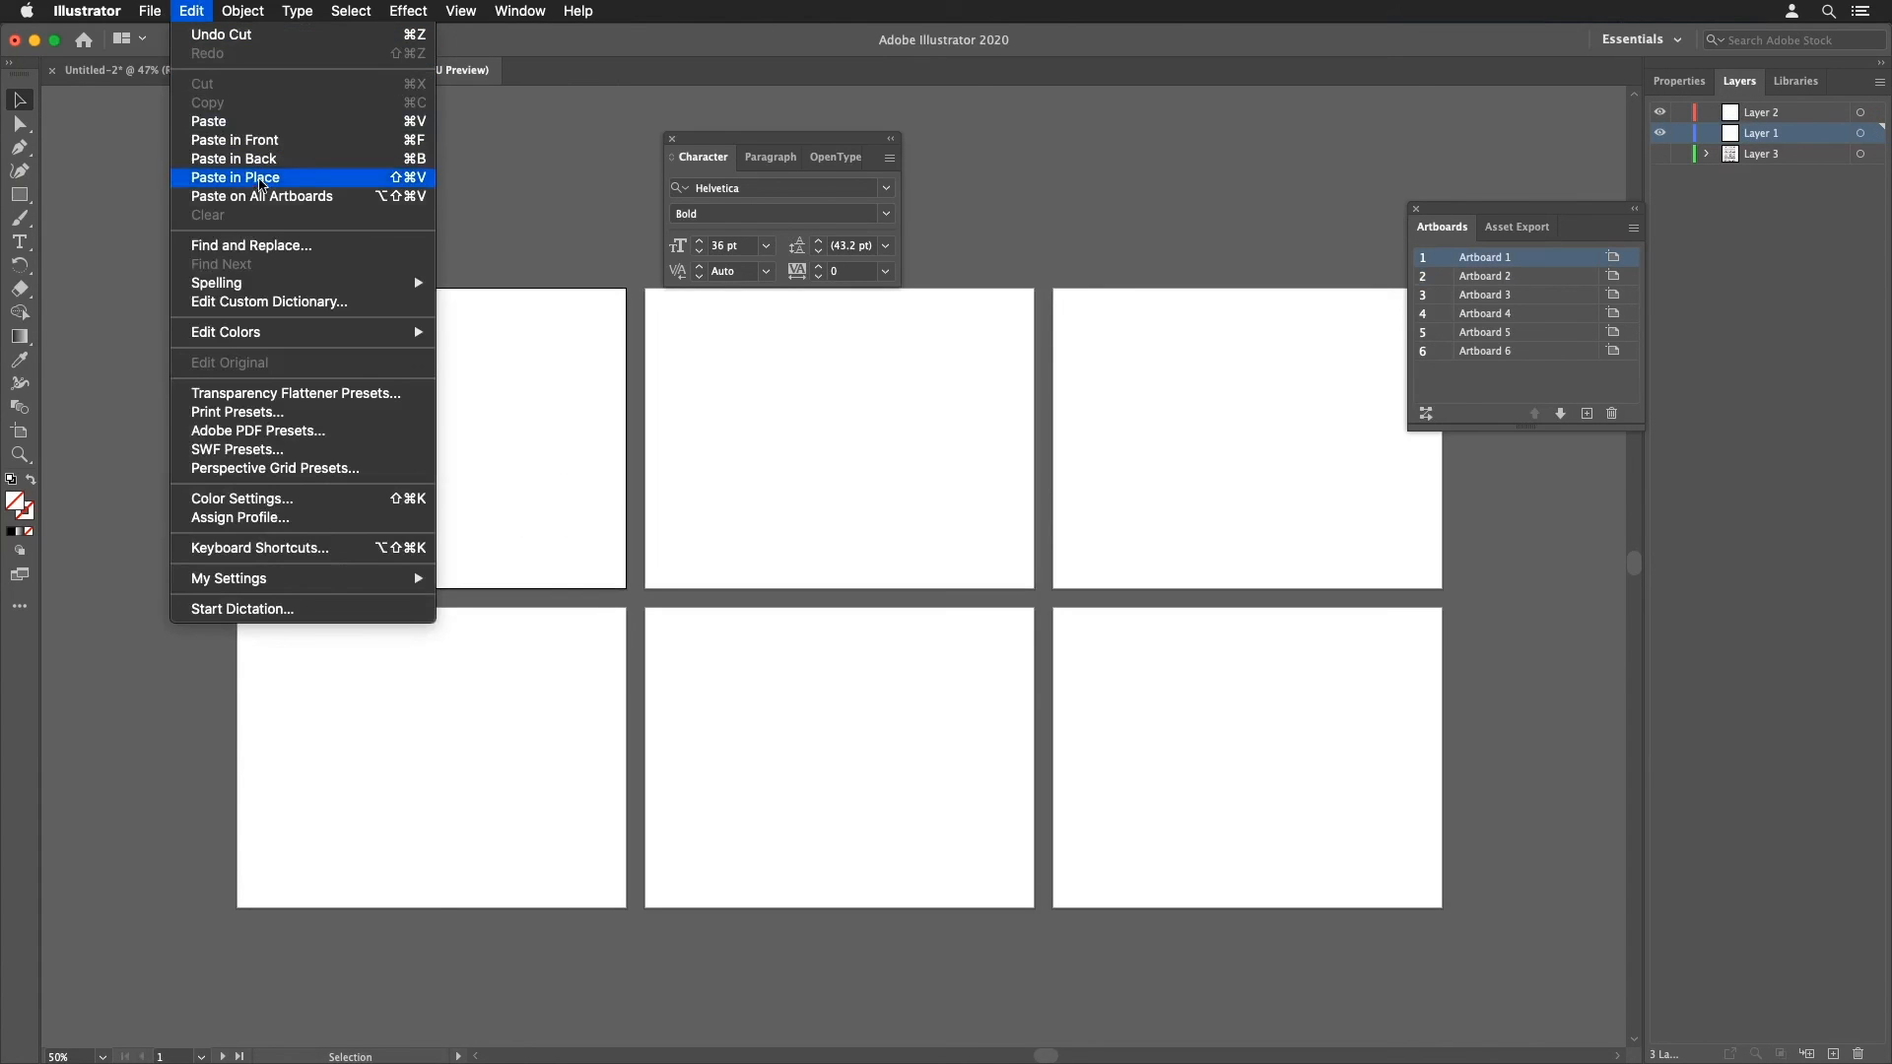
left_click(265, 196)
left_click_drag(335, 491, 490, 490)
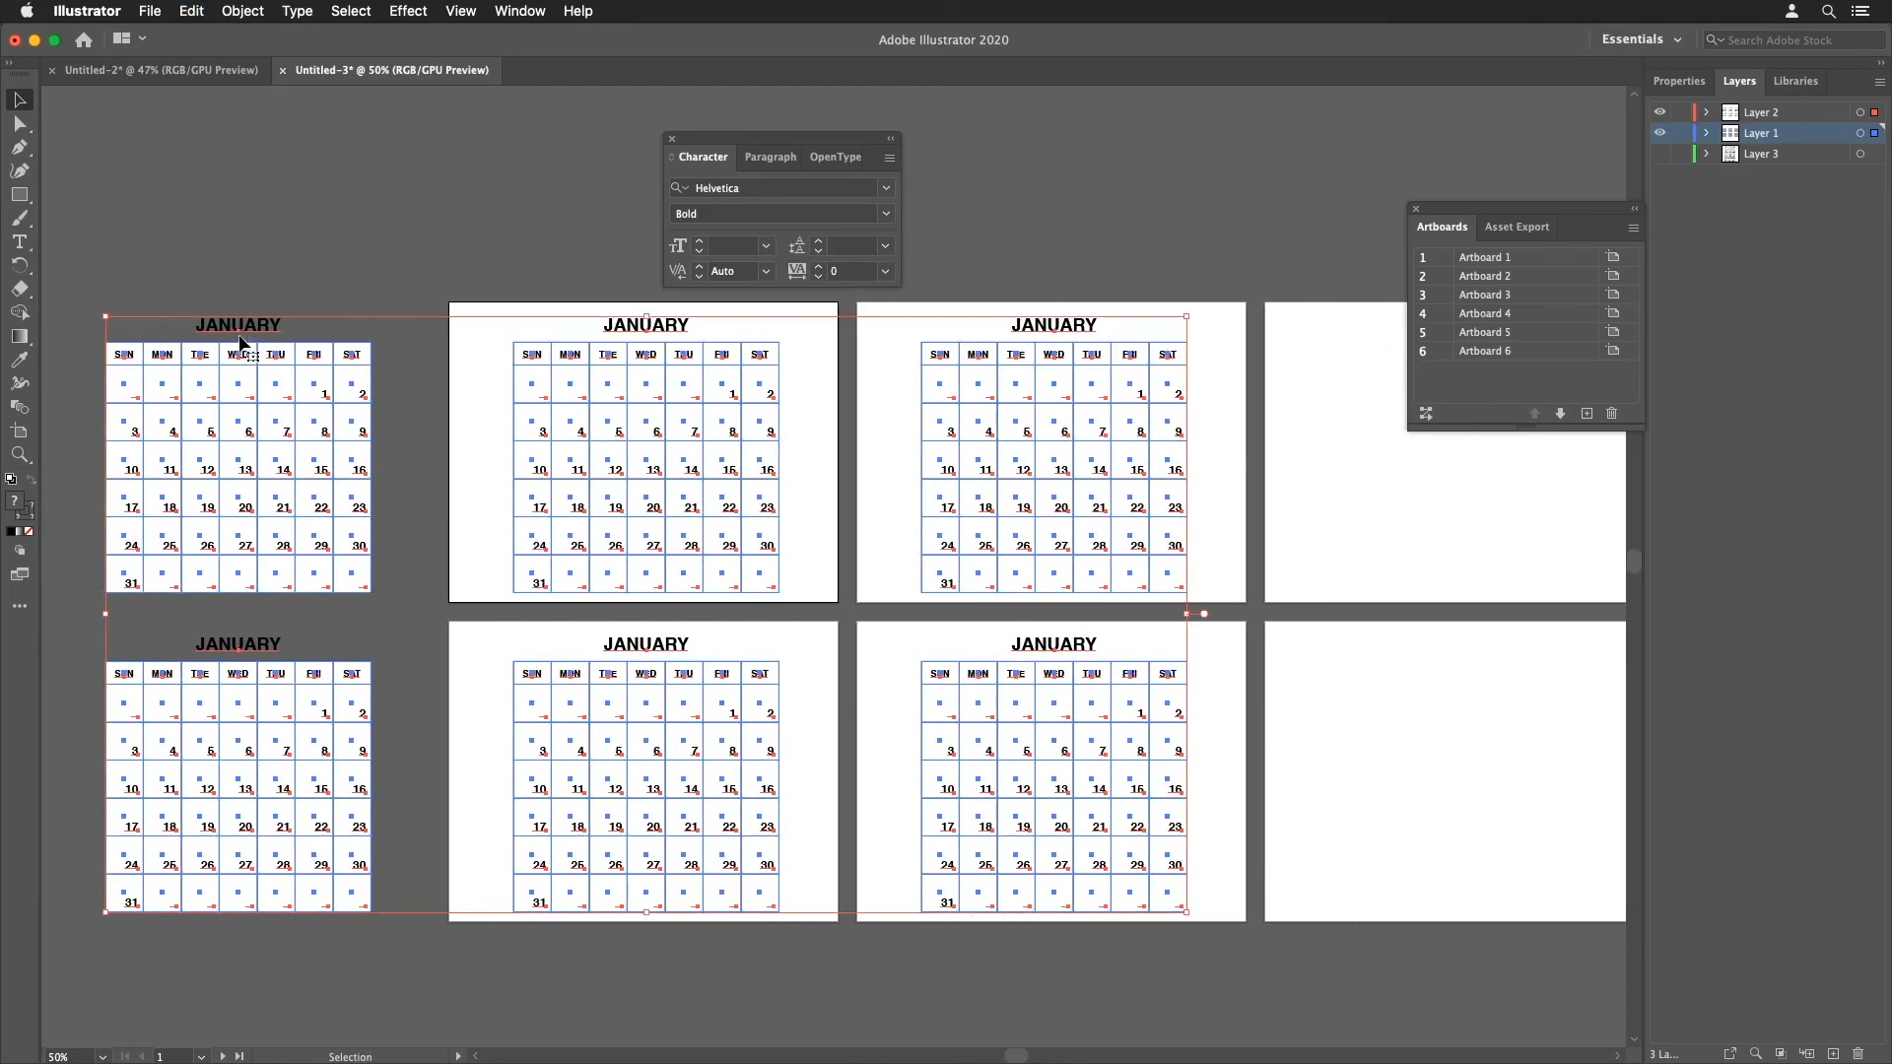
left_click_drag(241, 342, 651, 343)
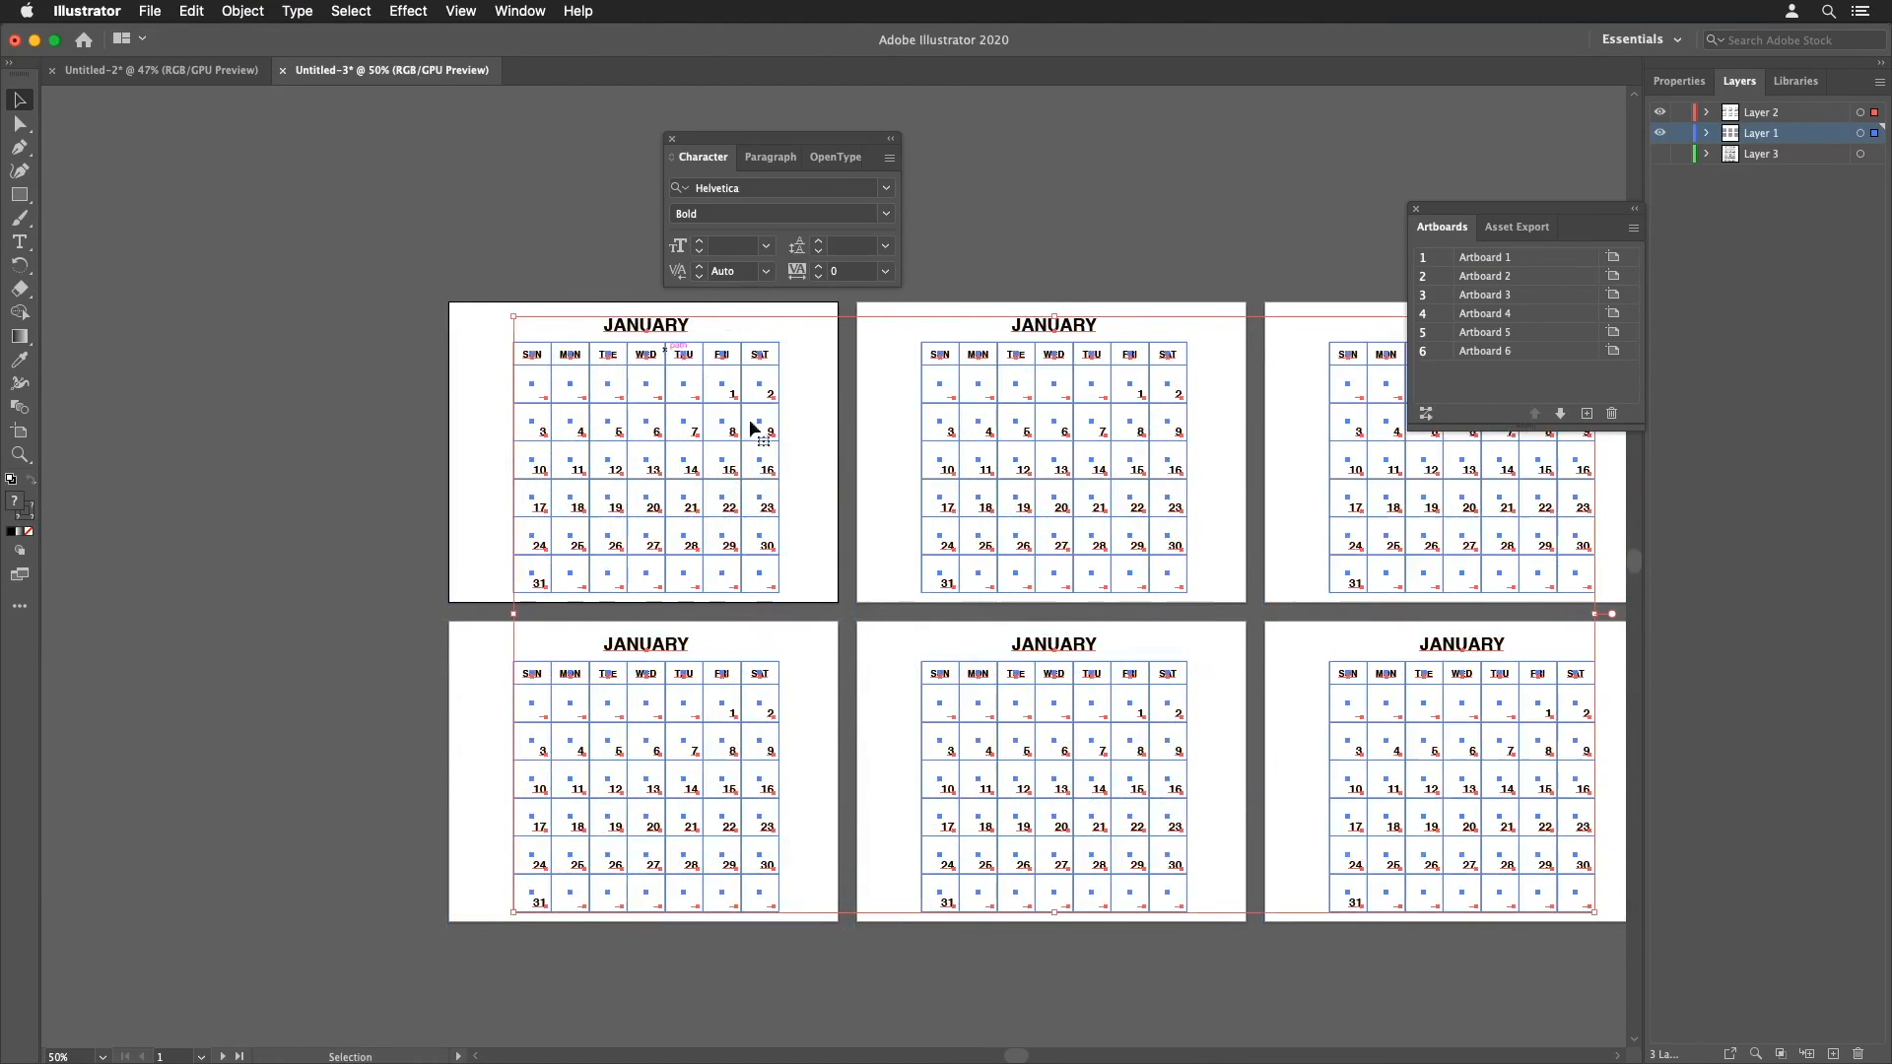
Step: Zoom and pan around to review the calendar copies across the artboards and the artwork layer
left_click(390, 651)
scroll(685, 683, "right", 5)
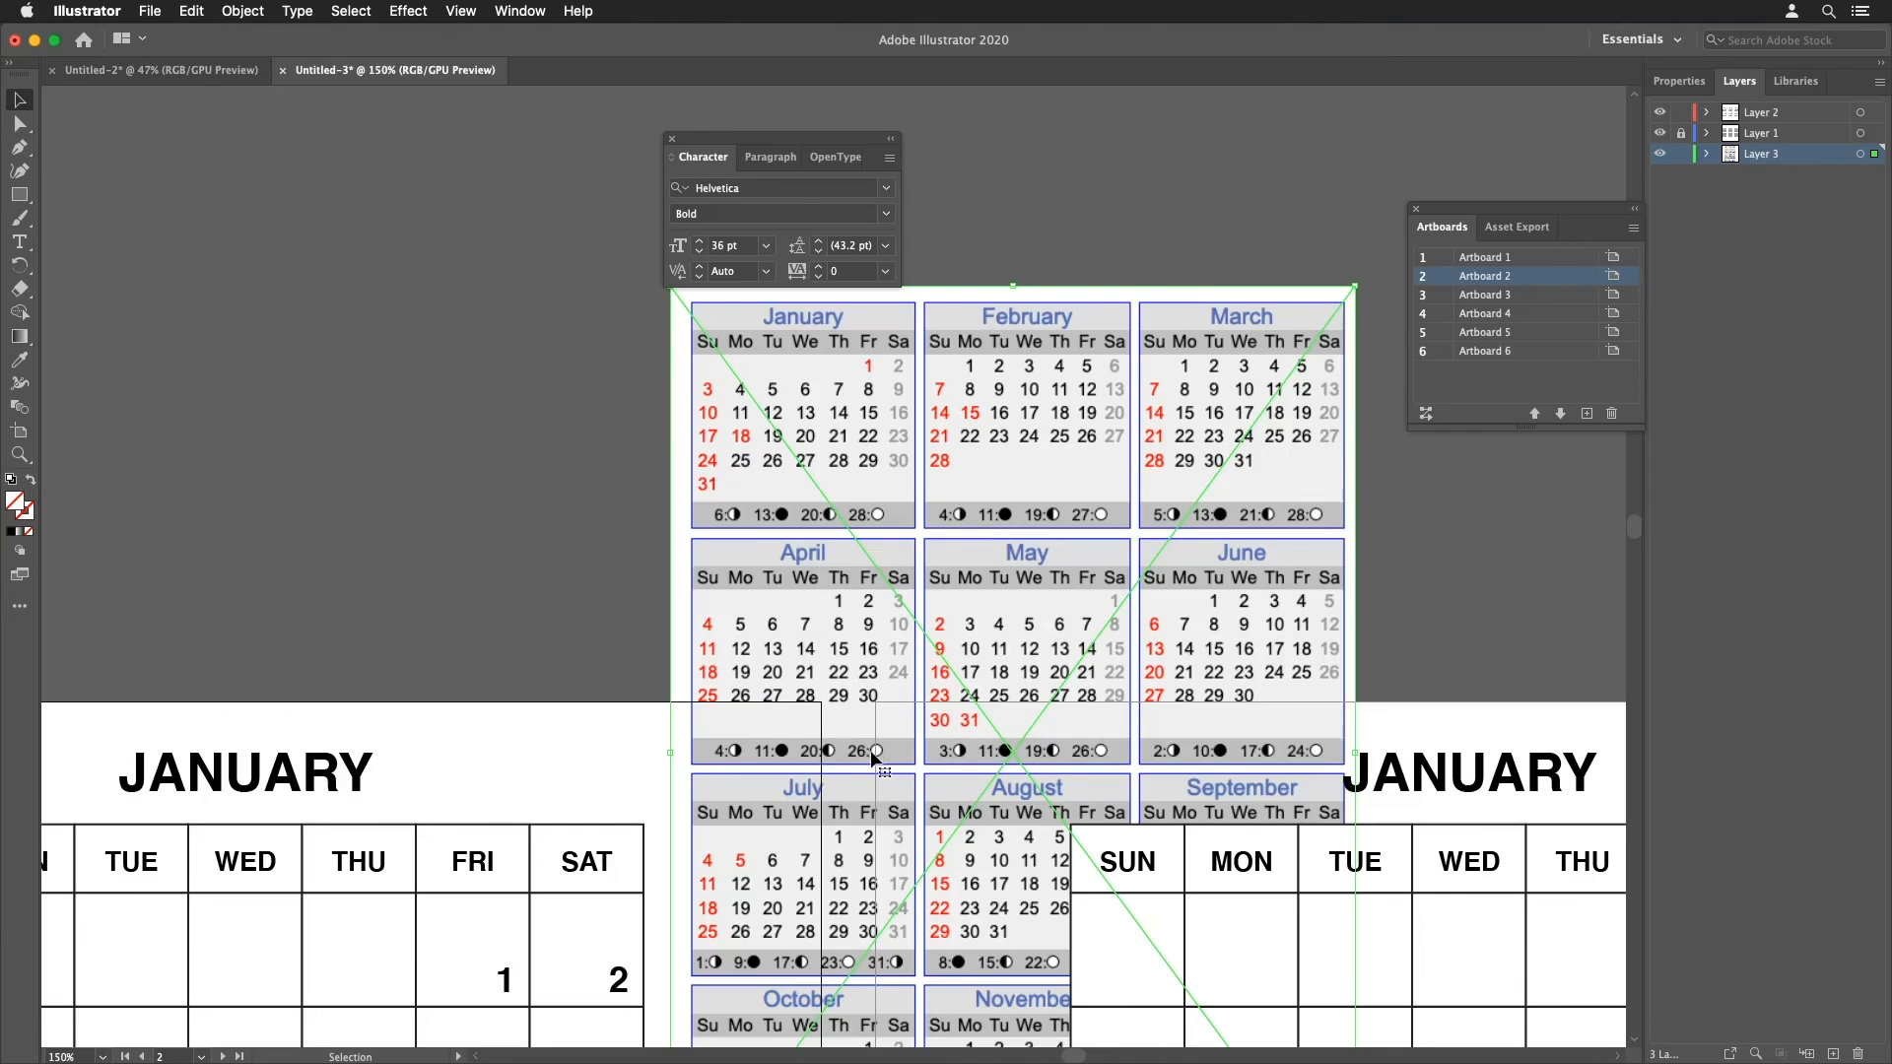
key("z")
left_click(641, 559, "alt")
left_click(641, 558, "alt")
scroll(892, 480, "down", 5)
scroll(892, 480, "left", 2)
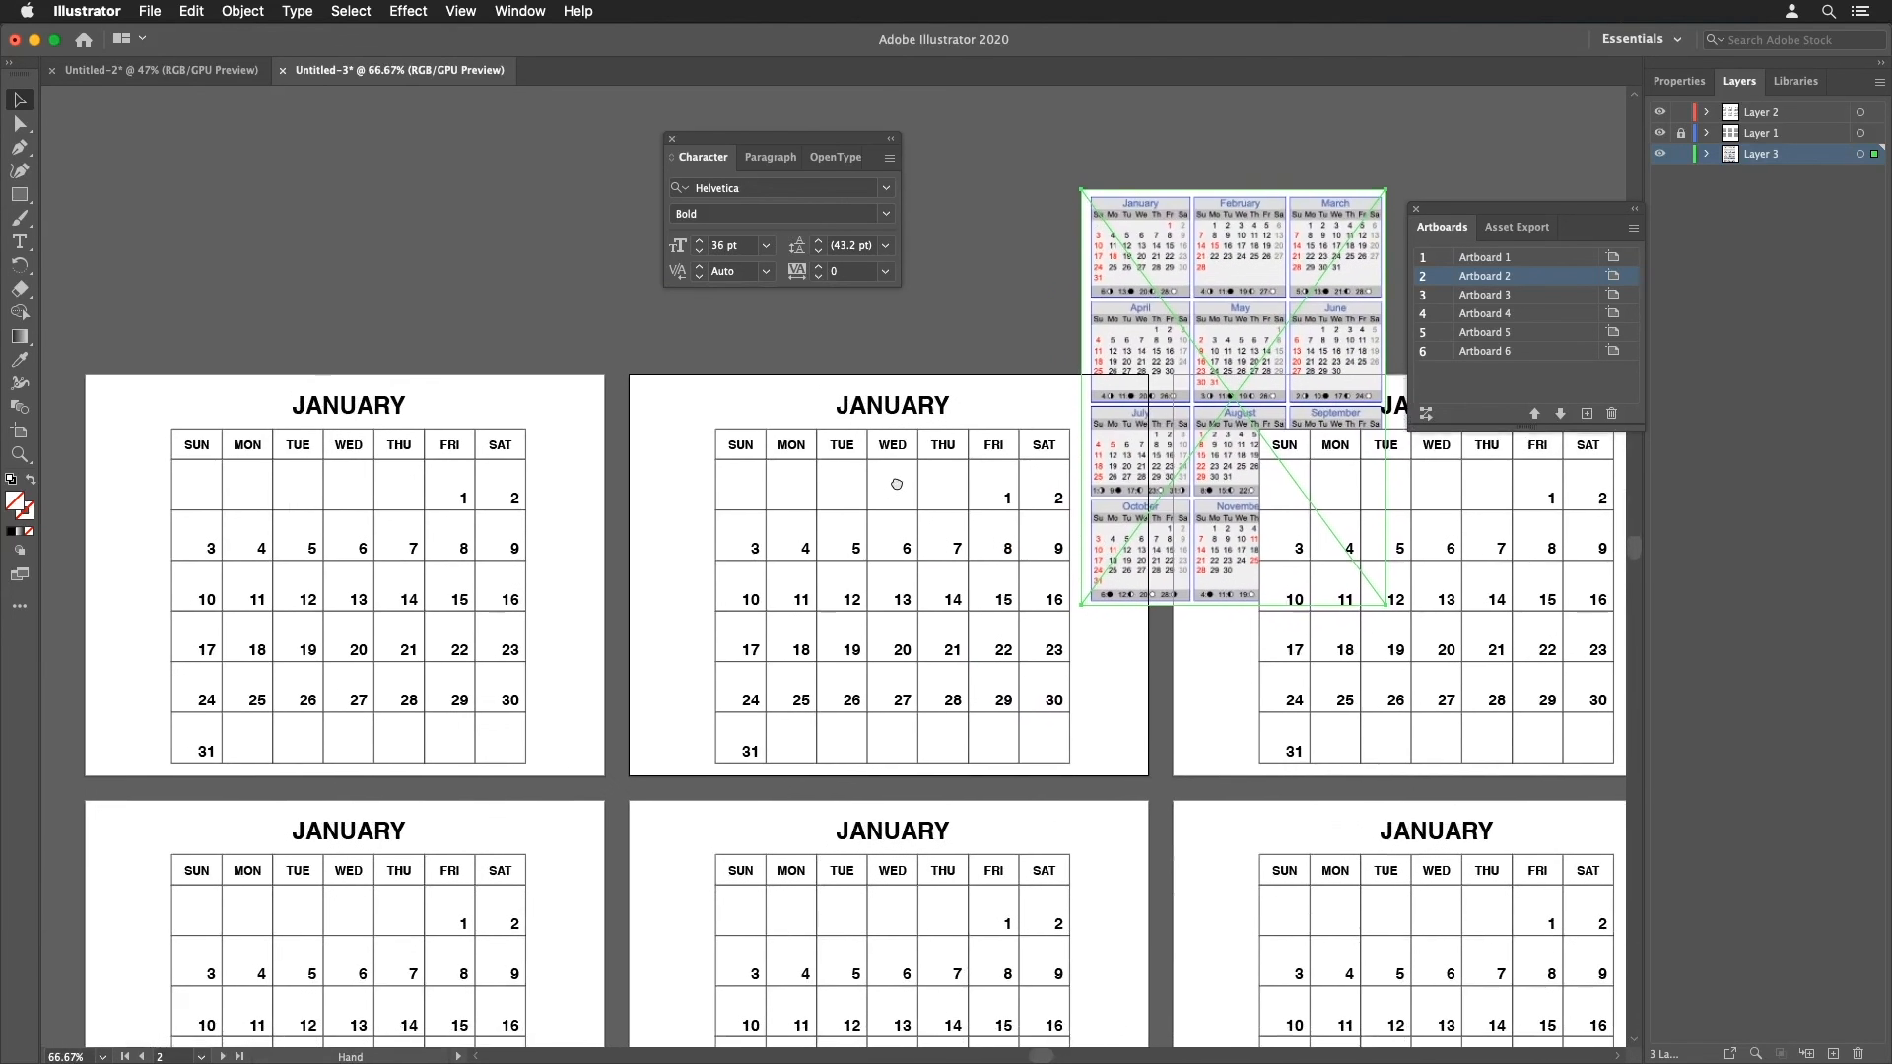
key("v")
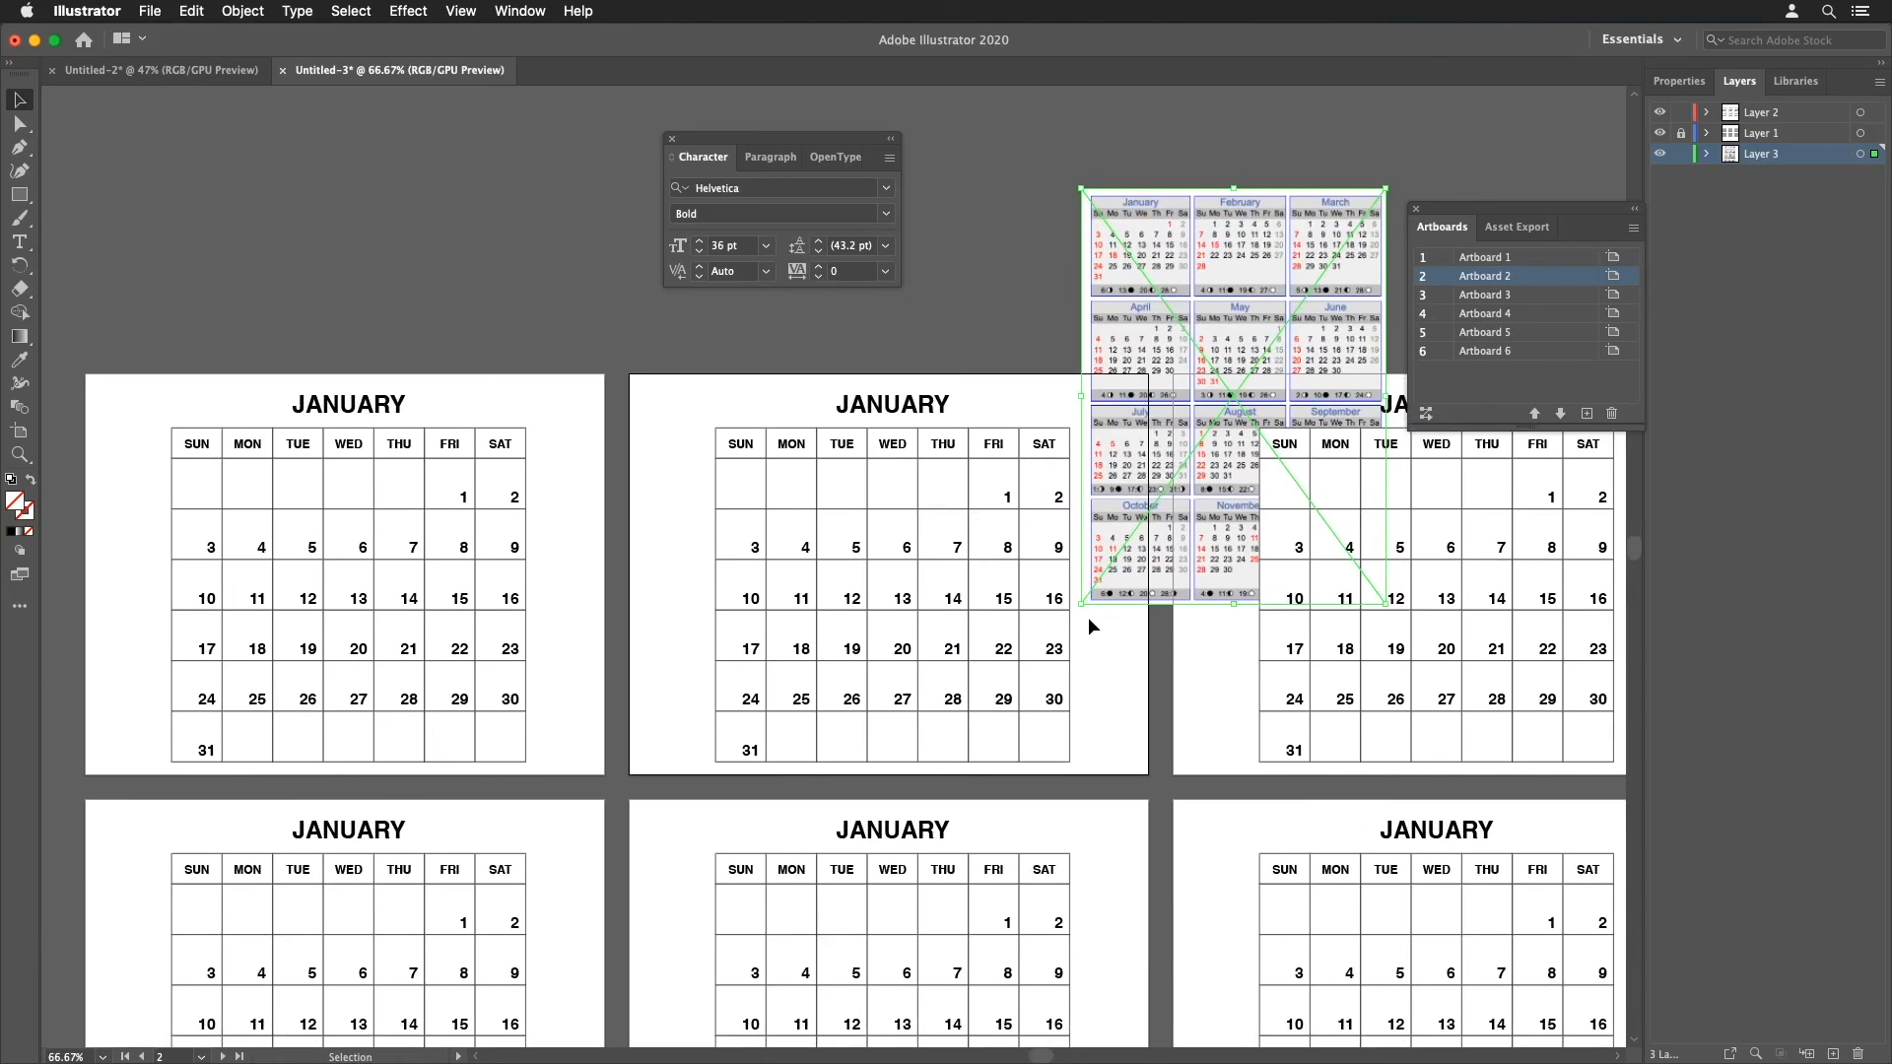